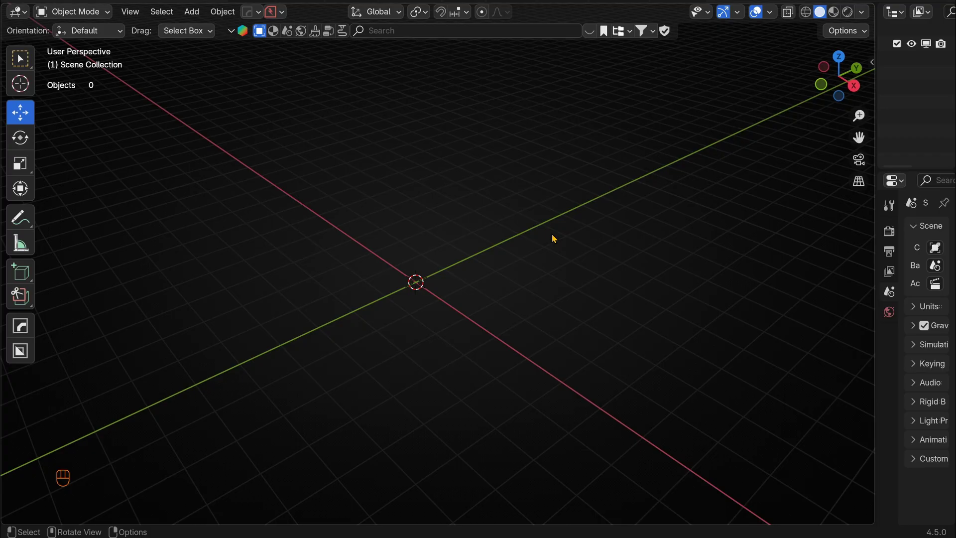
Step: Add a cube mesh and raise it 1 m along the global Z axis
key(shift+a)
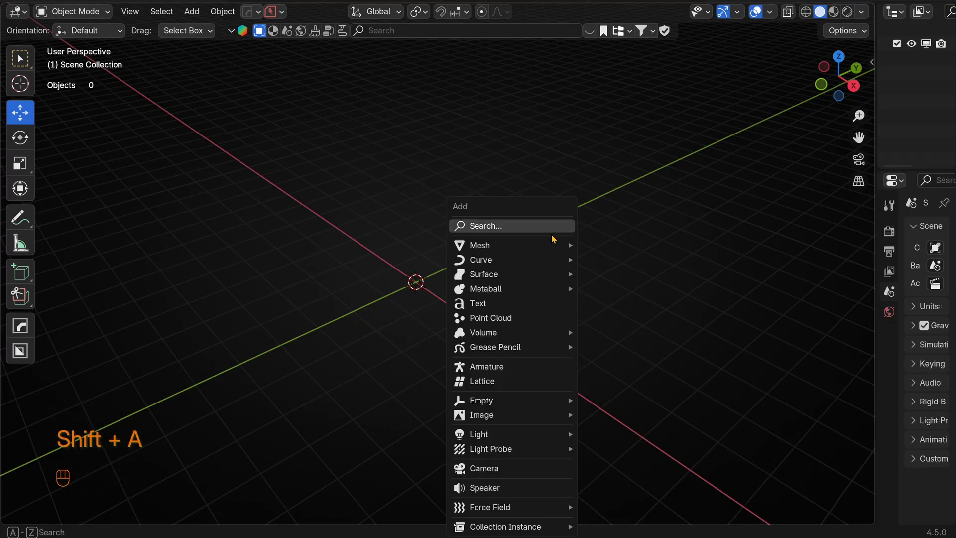
mouse_move(558, 245)
click(611, 259)
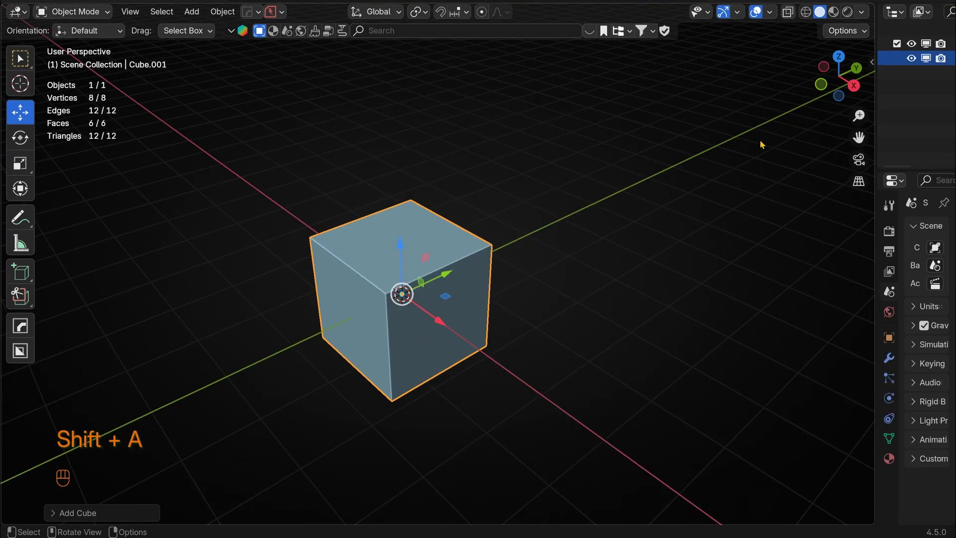
key(KP_1)
key(KP_3)
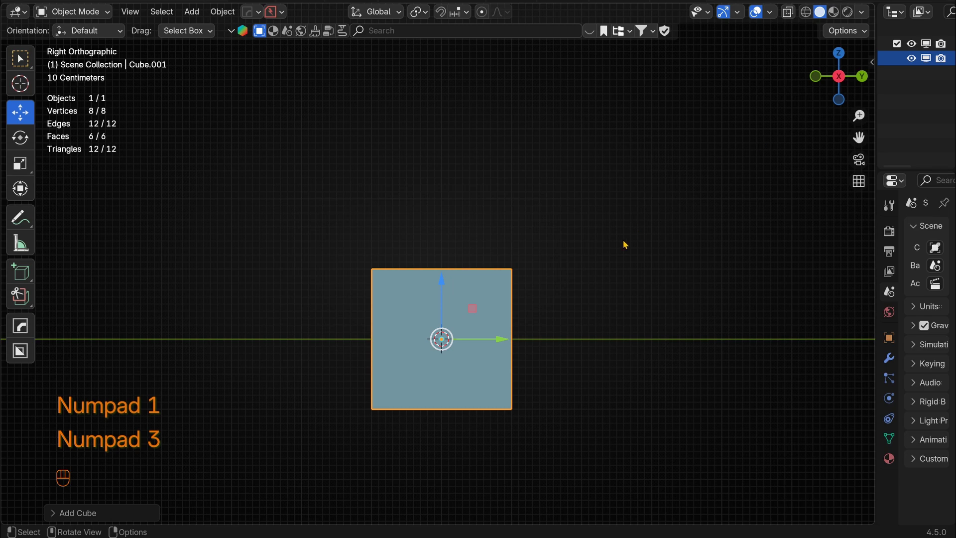
key(g)
key(z)
key(KP_1)
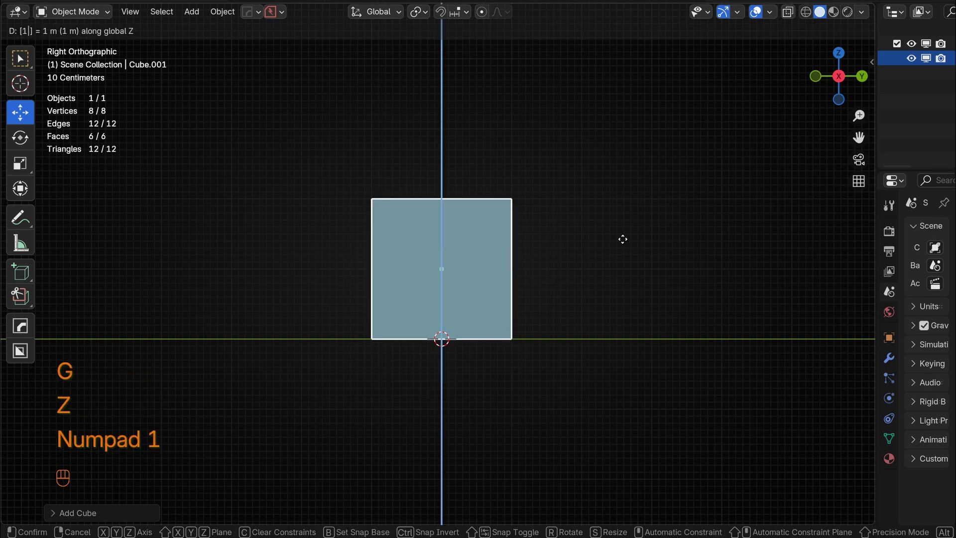
key(KP_Enter)
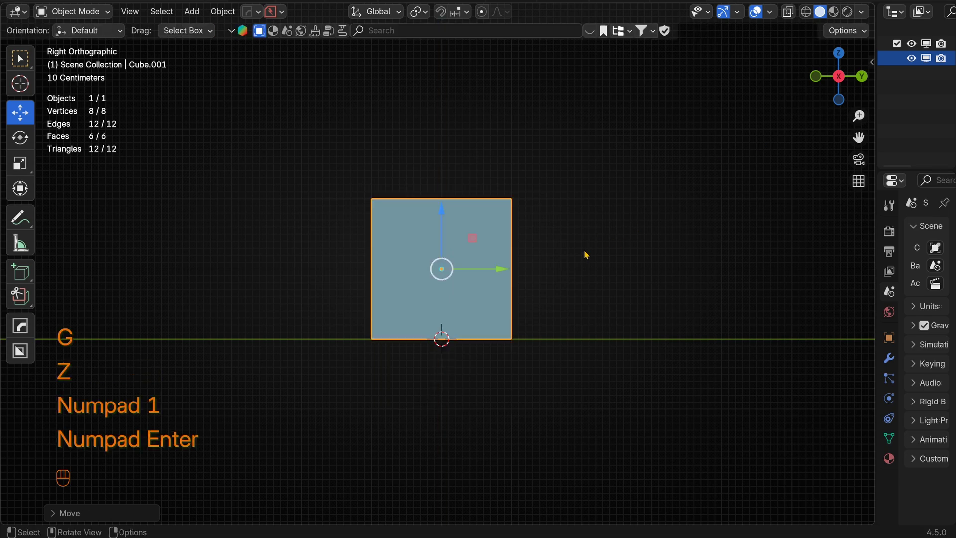
middle_drag(585, 255, 817, 167)
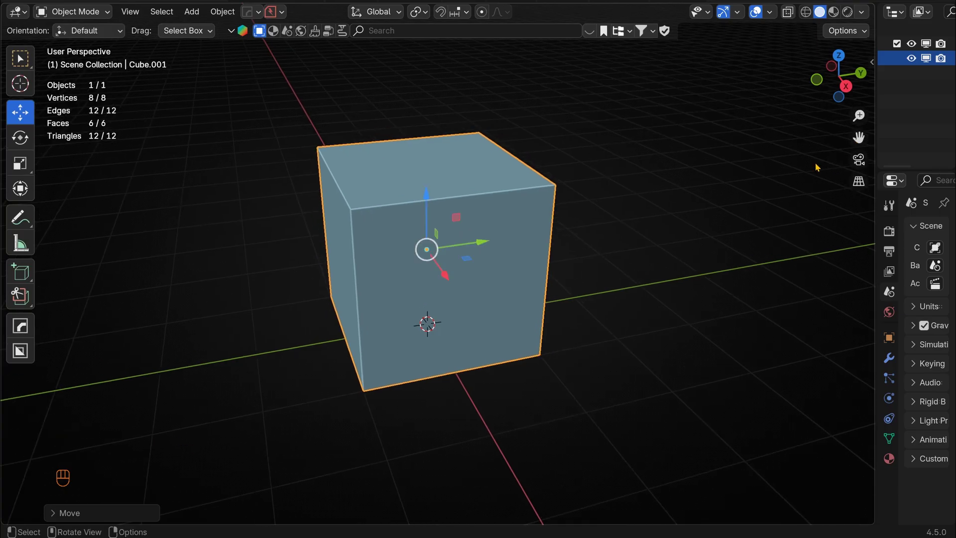
Step: In Edit Mode, add a horizontal loop cut around the cube and slide it down toward the base
key(Tab)
click(20, 401)
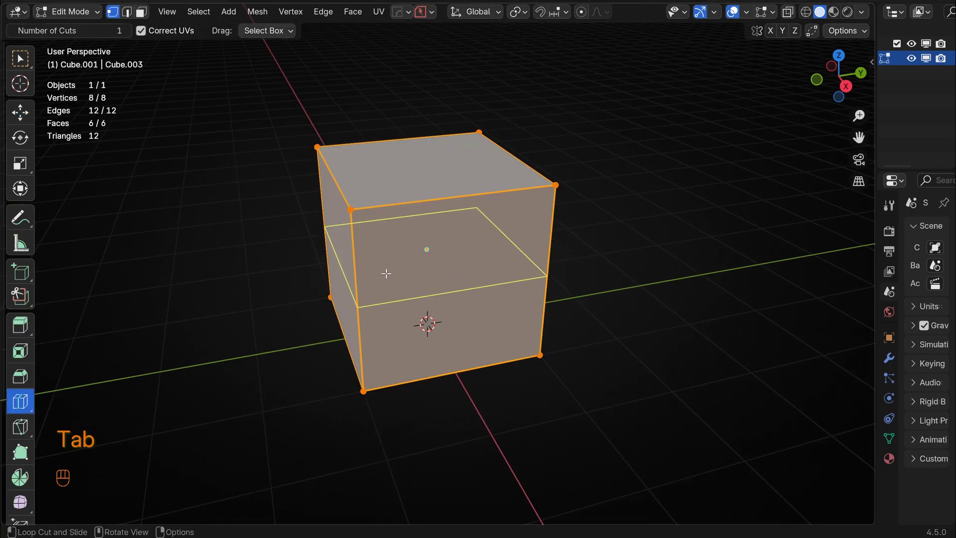
drag(365, 294, 370, 326)
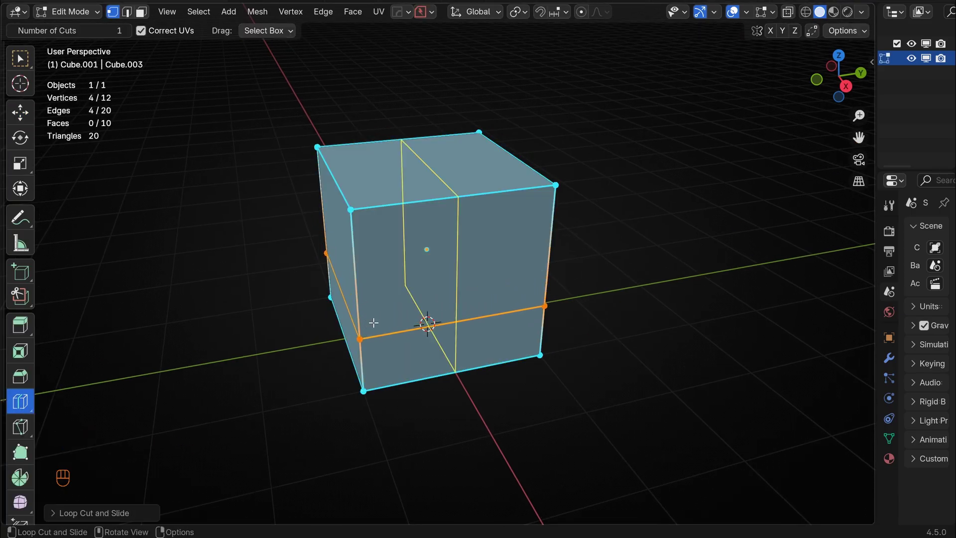
Step: Scale down the cube's top face so the sides above the loop cut taper inward
click(142, 12)
key(ctrl+z)
click(424, 163)
key(s)
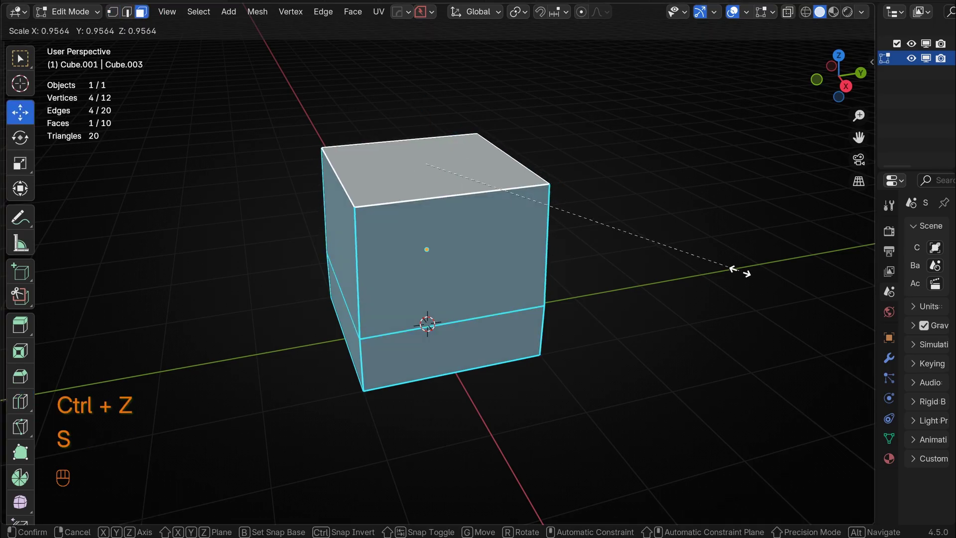
click(646, 249)
middle_drag(608, 241, 501, 190)
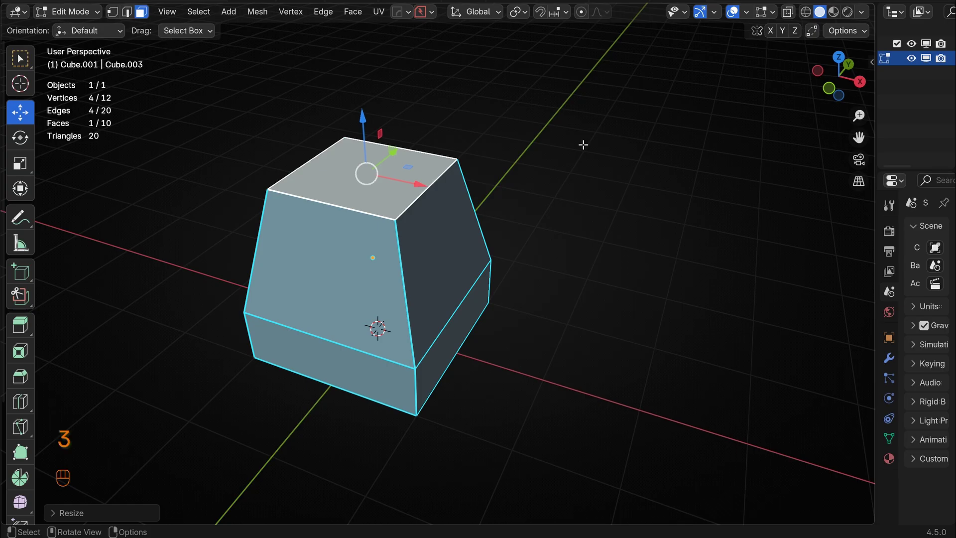
Step: Move the top face's +X edge inward along X for a shallower slope on that side, and return to Object Mode
click(430, 187)
key(2)
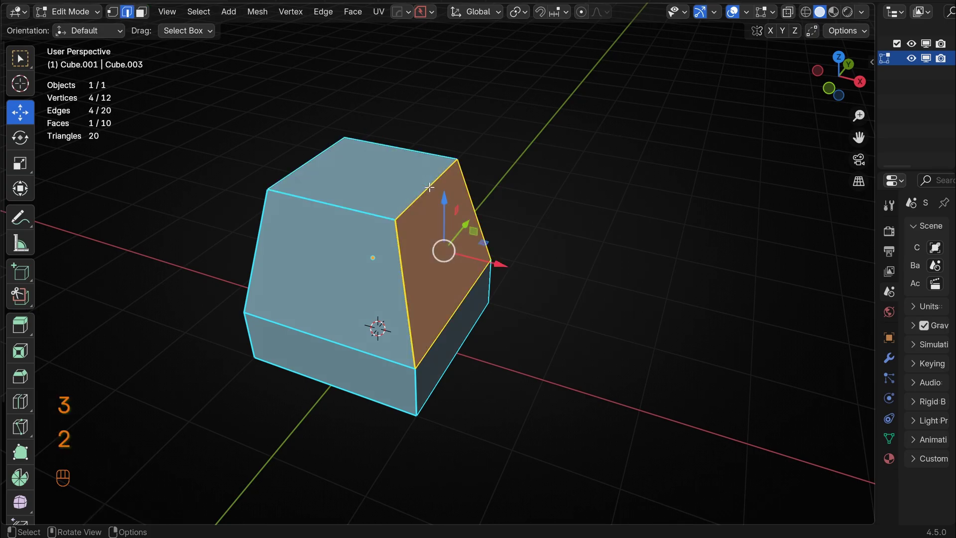
click(430, 187)
drag(476, 201, 398, 182)
mouse_move(627, 372)
middle_down()
mouse_move(603, 357)
mouse_move(509, 351)
mouse_move(587, 343)
mouse_move(604, 363)
mouse_move(617, 348)
mouse_move(602, 362)
mouse_move(619, 377)
middle_up()
scroll(596, 360, down, 5)
scroll(578, 346, up, 3)
drag(429, 214, 430, 216)
middle_drag(687, 387, 585, 329)
key(Tab)
scroll(610, 286, down, 4)
scroll(586, 327, up, 6)
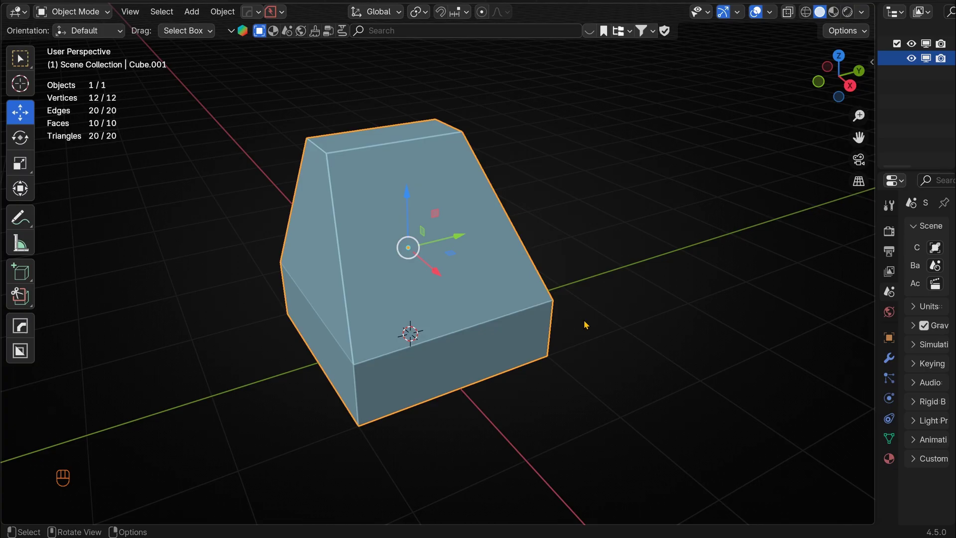
key(Tab)
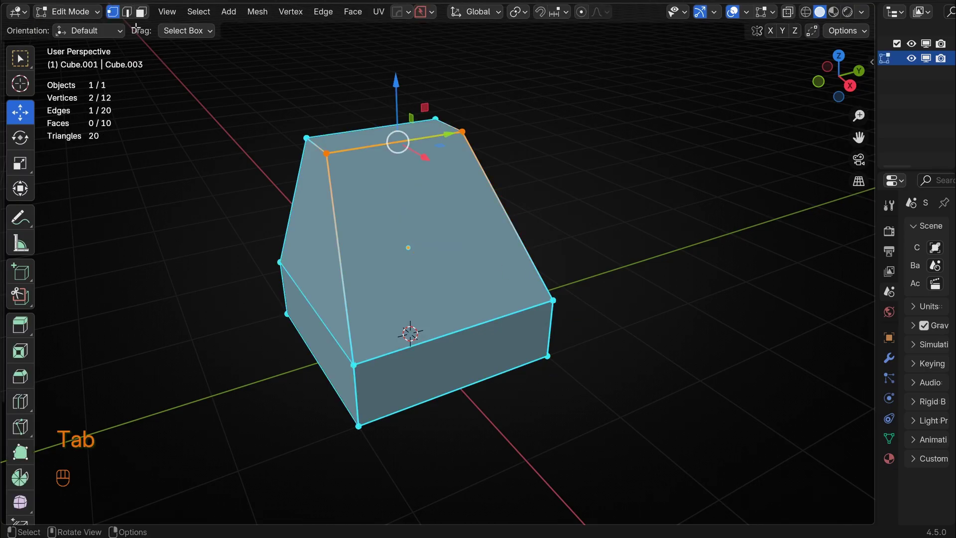
middle_drag(692, 277, 745, 297)
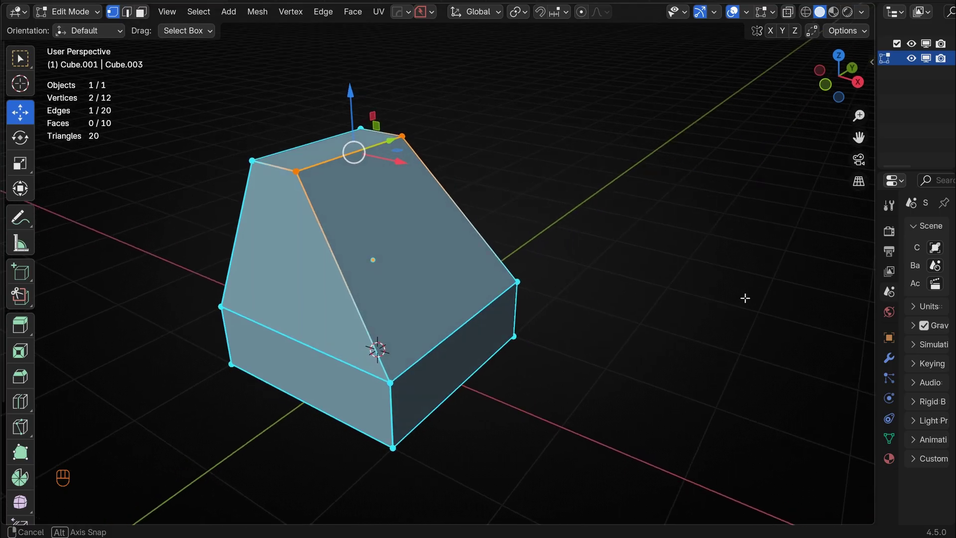
drag(858, 138, 951, 188)
key(Tab)
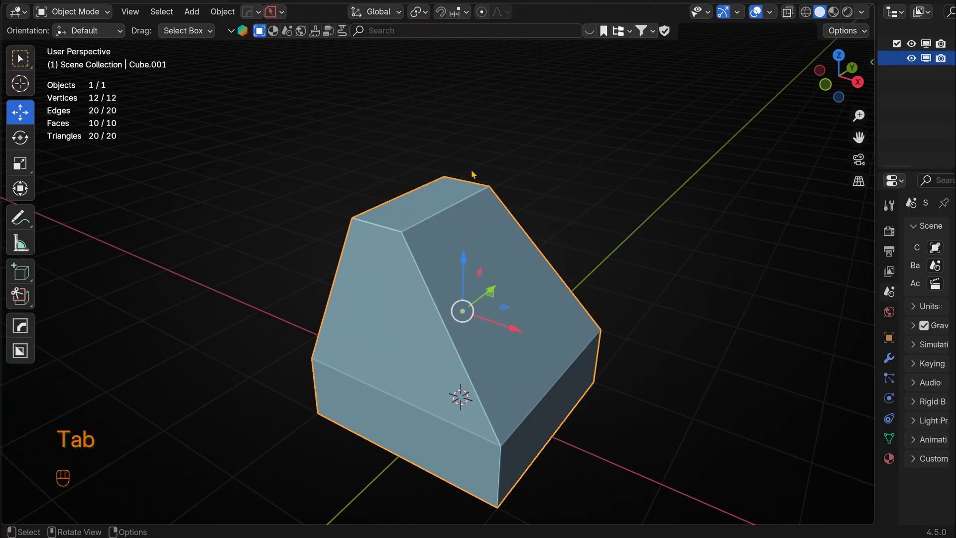
Step: Using BoxCutter in Make mode, draw a box across the block's top face near one end and extrude it into a low slab
click(20, 352)
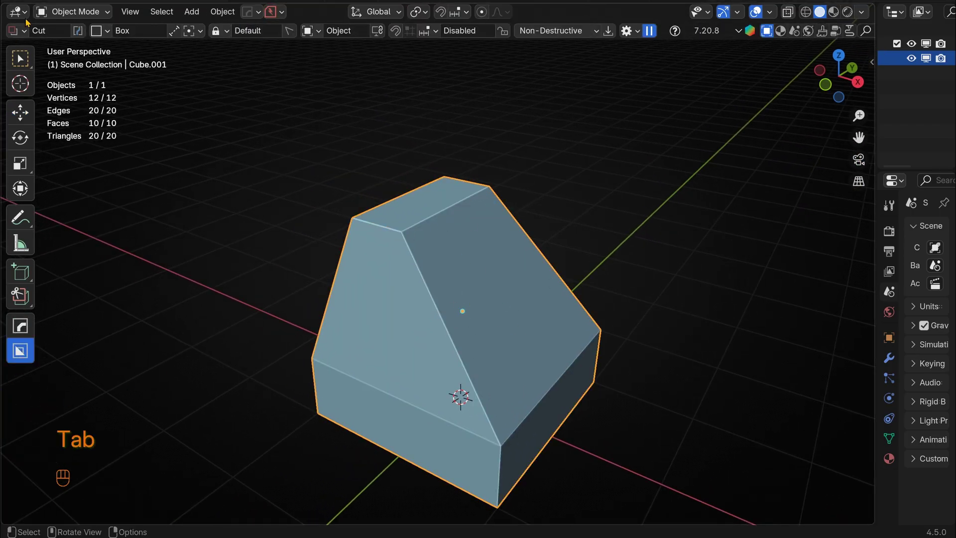
click(22, 30)
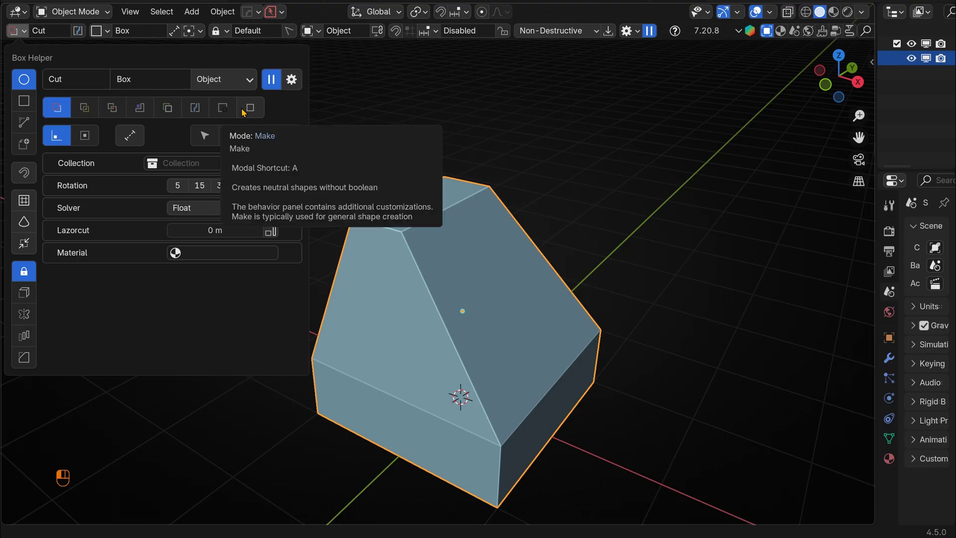
click(245, 108)
scroll(380, 232, up, 3)
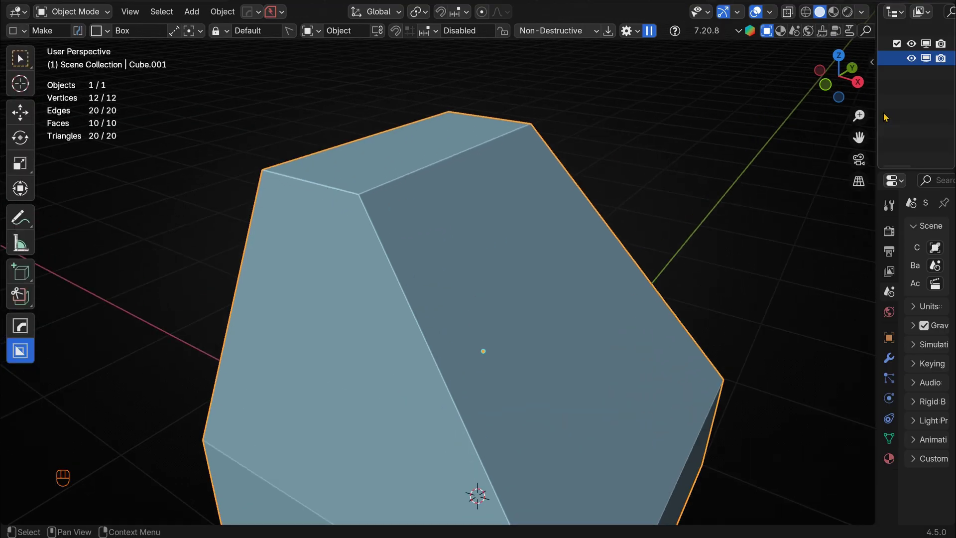
drag(840, 74, 840, 94)
drag(859, 138, 893, 192)
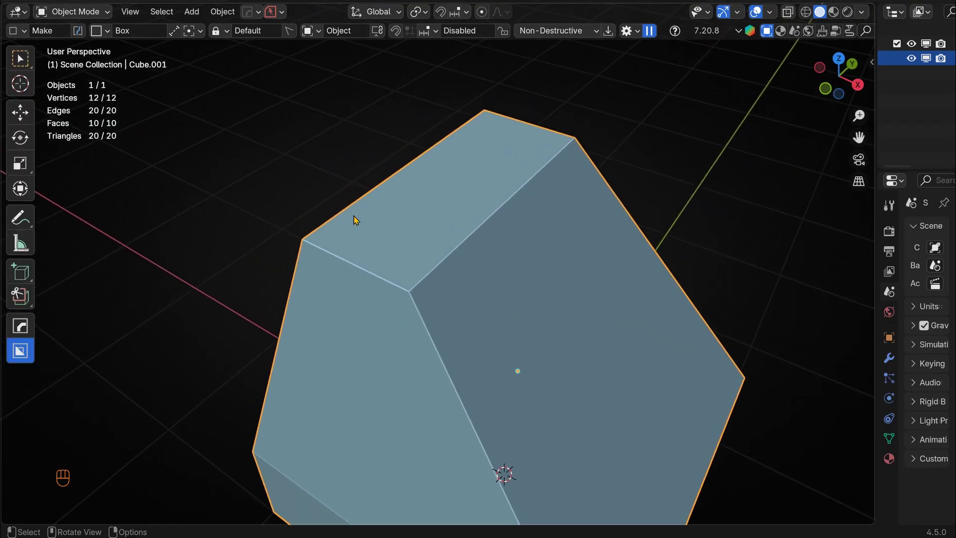
mouse_move(381, 202)
mouse_down()
mouse_move(382, 241)
mouse_move(411, 269)
mouse_move(426, 264)
mouse_up()
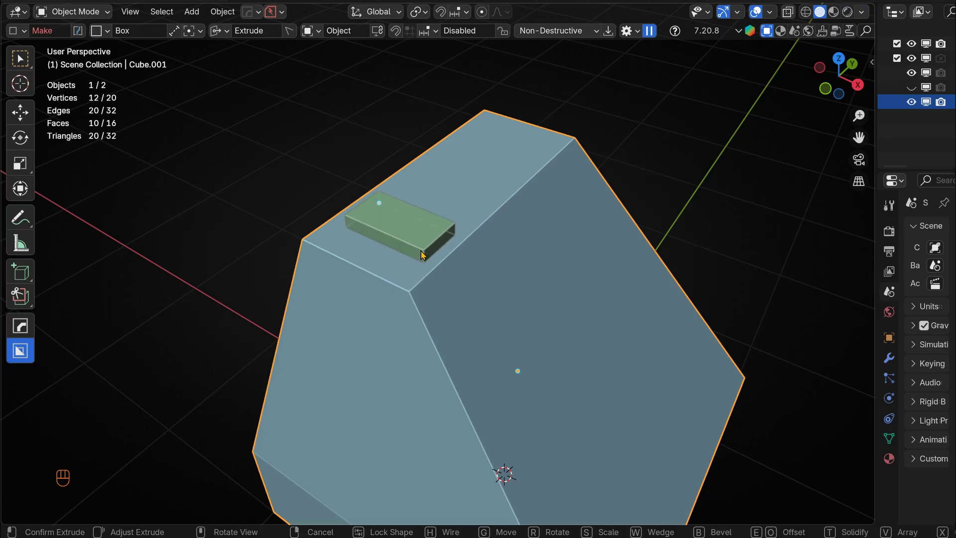
click(421, 246)
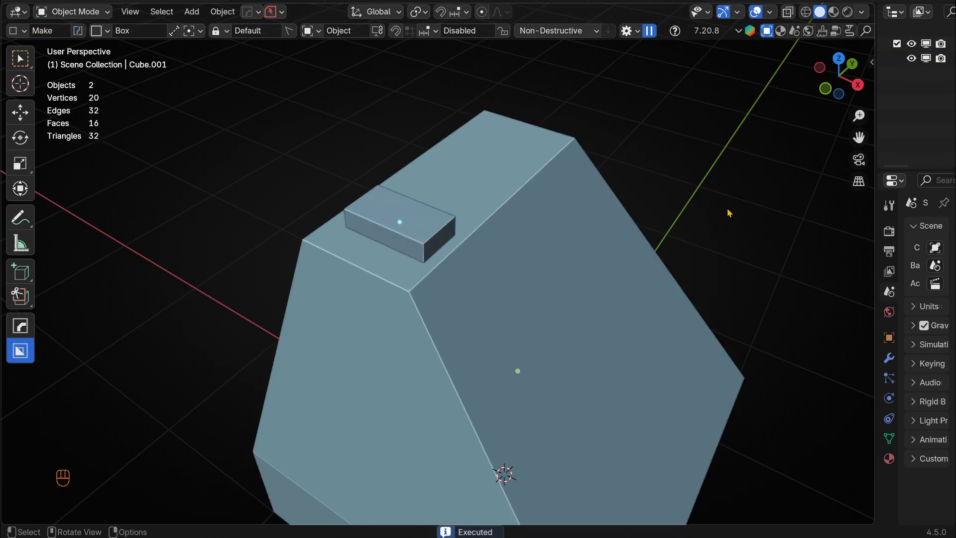
Step: In front view, use BoxCutter's Cut mode to cut a rectangular notch through the upper middle of the small box
middle_drag(729, 213, 764, 186)
click(386, 222)
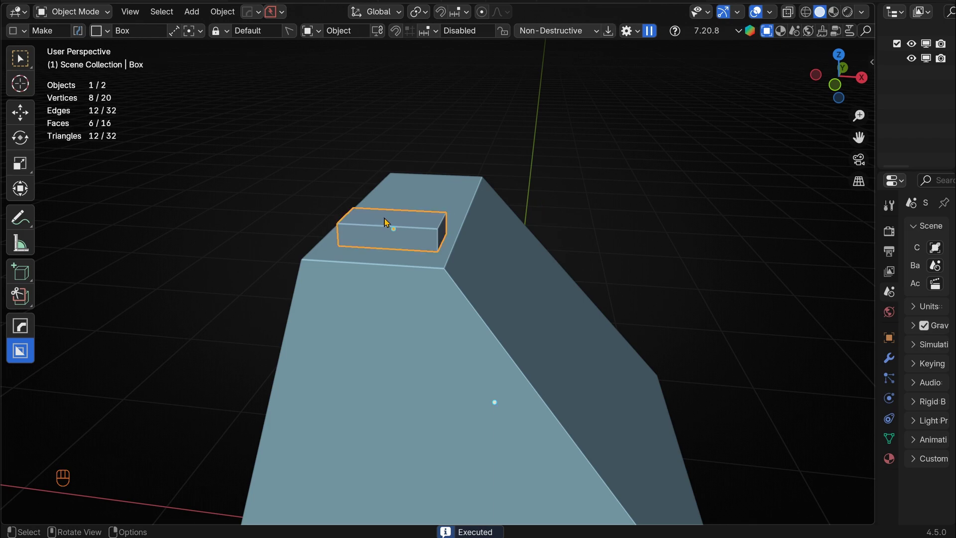
key(KP_1)
scroll(384, 221, up, 6)
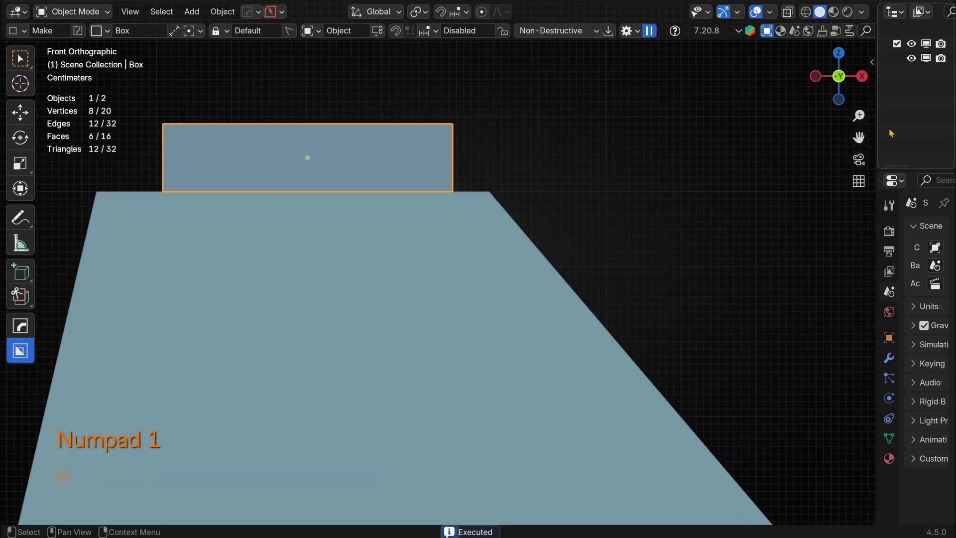
drag(858, 137, 860, 136)
click(18, 32)
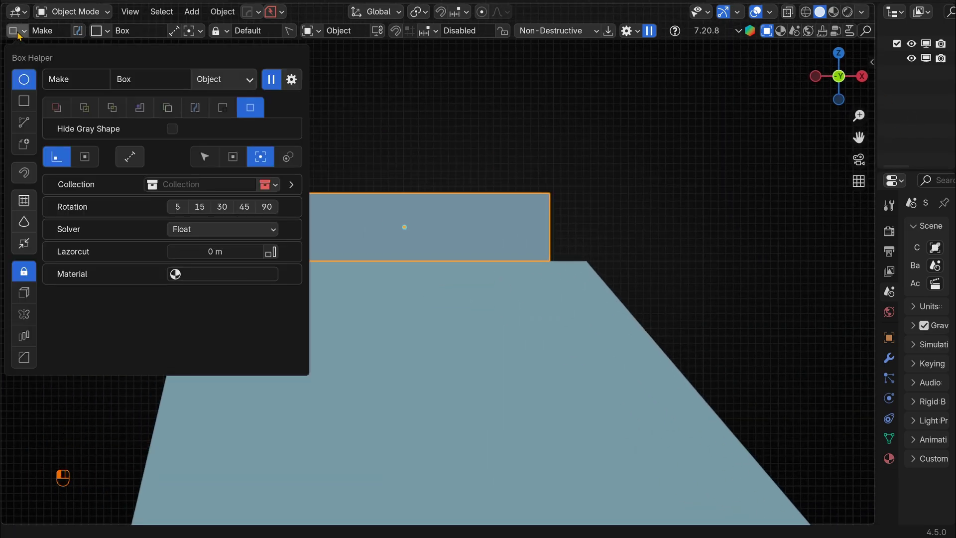
click(63, 106)
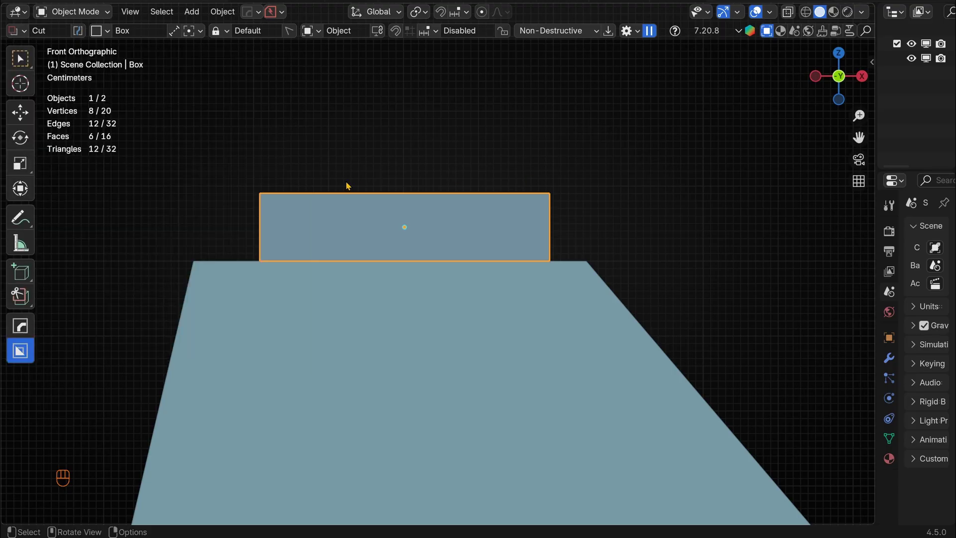
mouse_move(314, 151)
mouse_down()
mouse_move(324, 203)
mouse_move(443, 241)
mouse_move(487, 242)
mouse_up()
key(space)
Step: Scale the notched box along Y to make it narrower
middle_drag(493, 238, 498, 260)
key(s)
key(x)
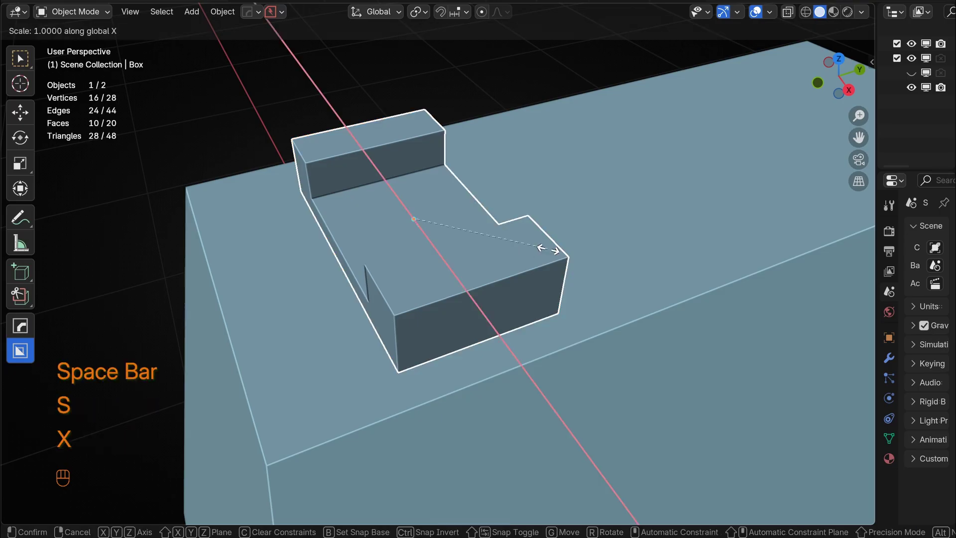
key(y)
click(481, 256)
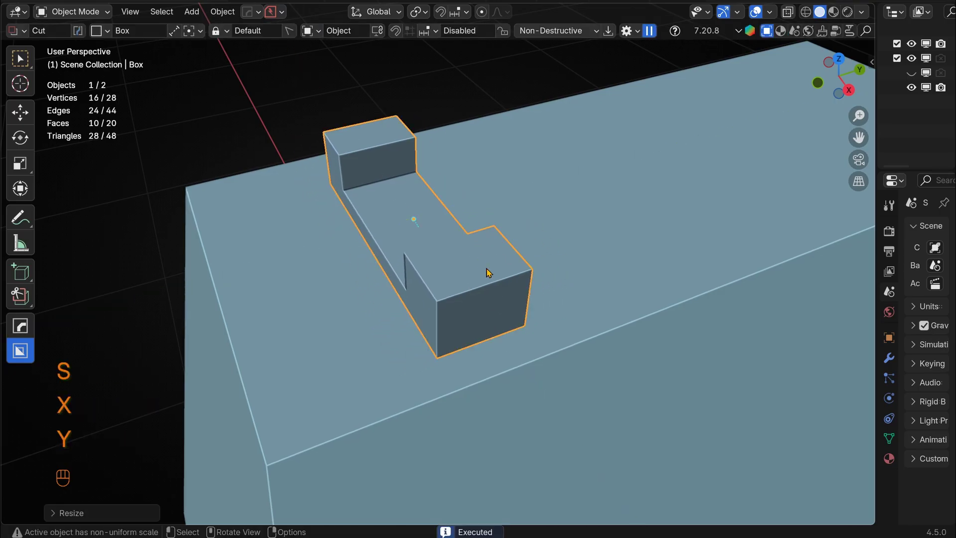
Step: Add a HardOps 30° bevel about 0.011 wide to the notched box and increase its segment count
key(q)
click(488, 312)
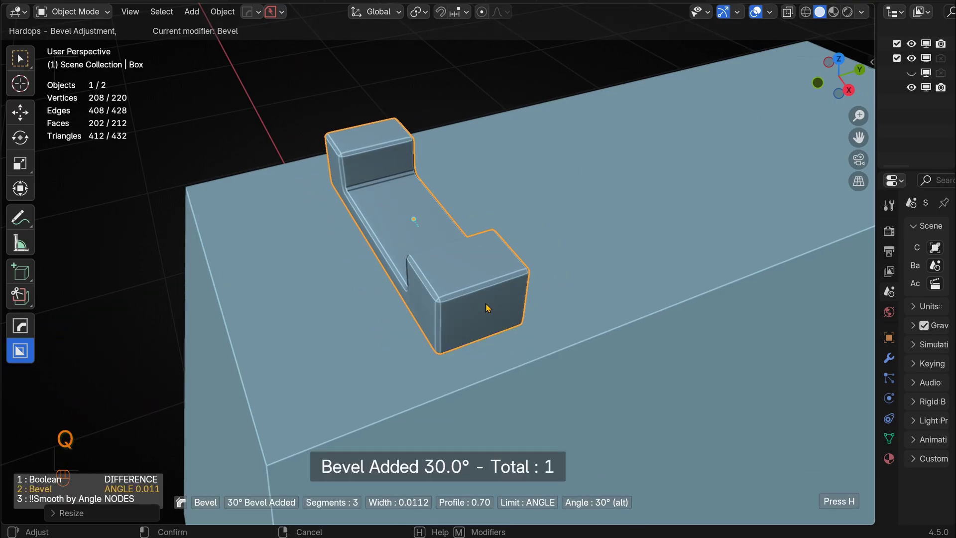
scroll(489, 307, up, 4)
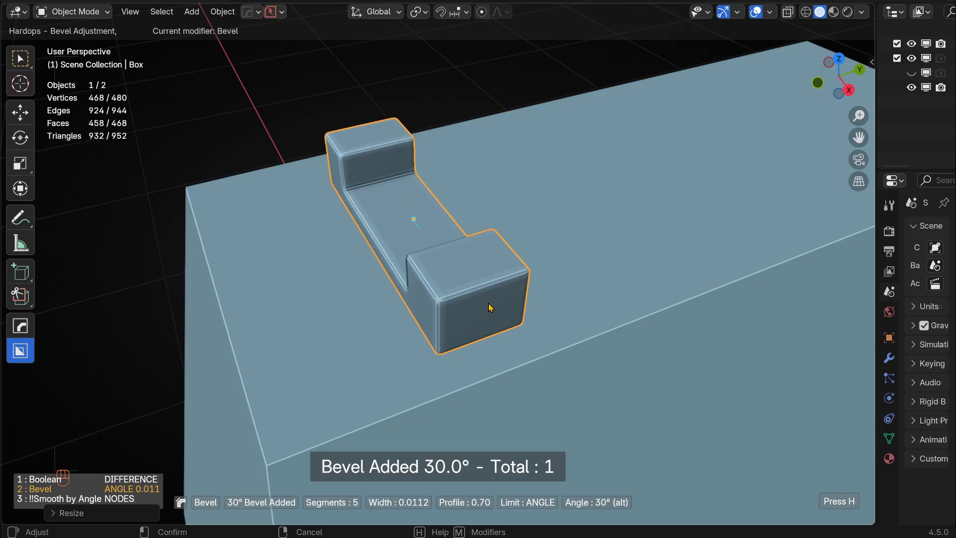
click(491, 307)
scroll(471, 232, down, 3)
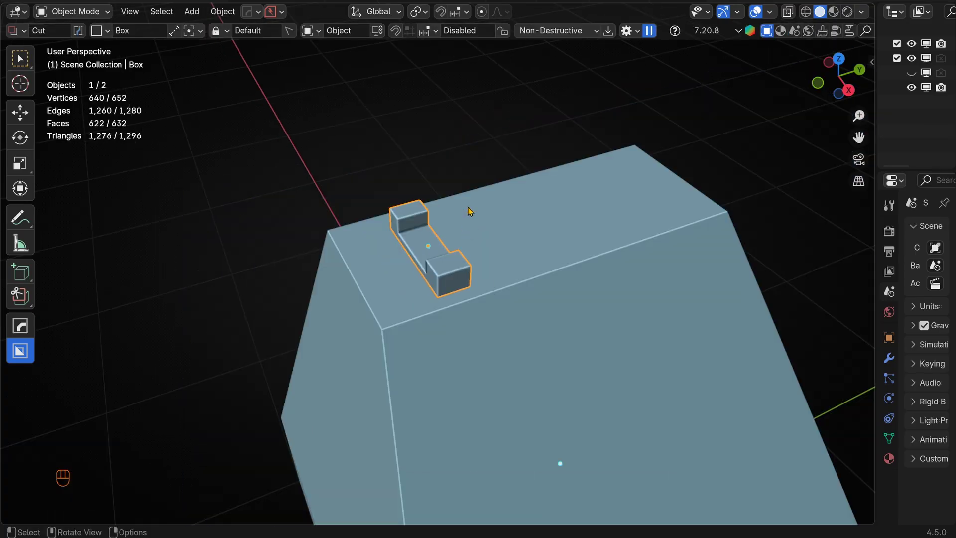
Step: Mirror the notched bracket along Y about the main block's origin with a mirror modifier, and deselect everything
click(463, 227)
click(436, 262)
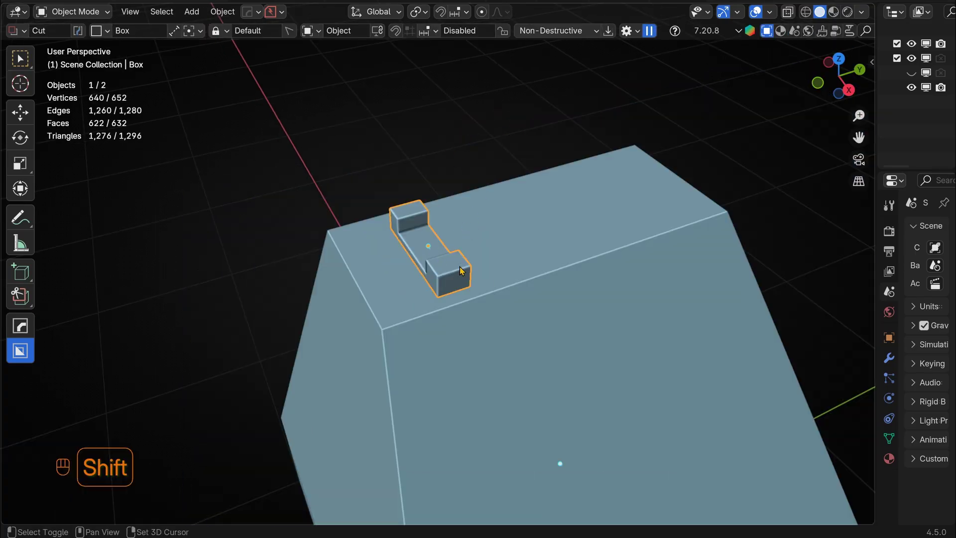
shift+click(600, 298)
key(alt+x)
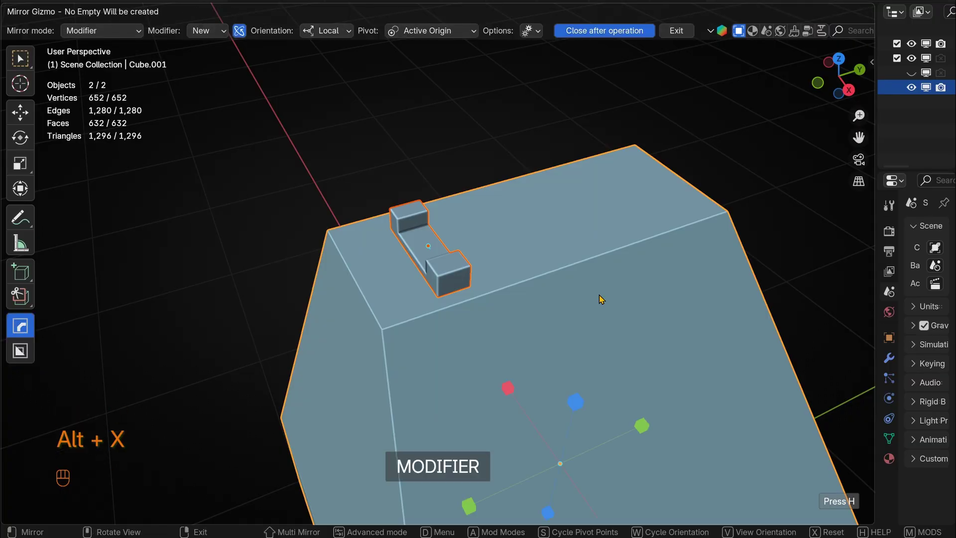
click(465, 502)
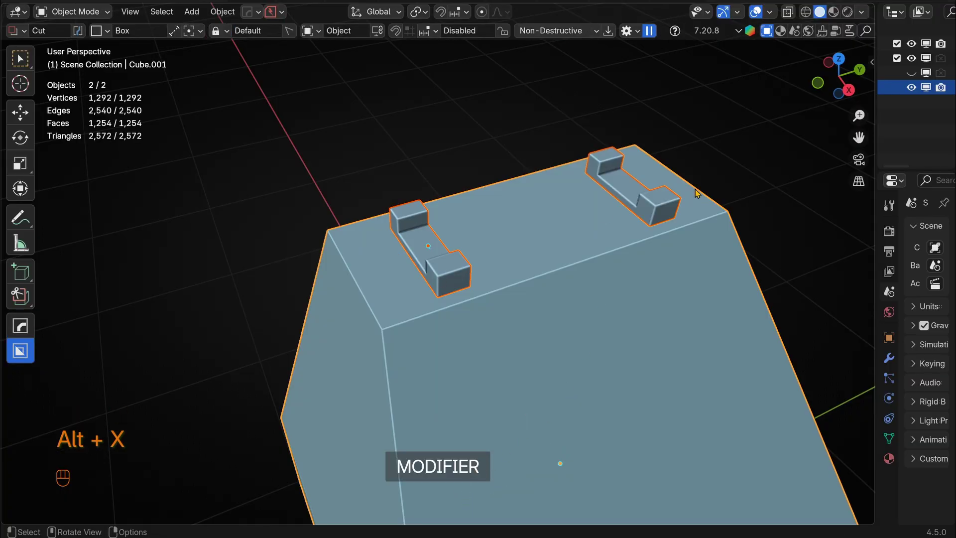
click(757, 149)
scroll(680, 181, down, 3)
scroll(679, 180, up, 2)
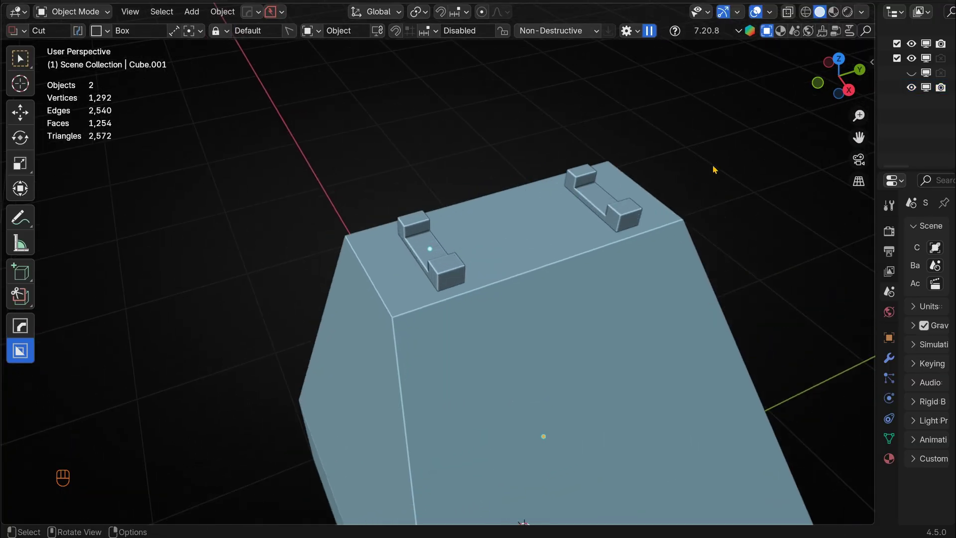
middle_drag(714, 170, 571, 220)
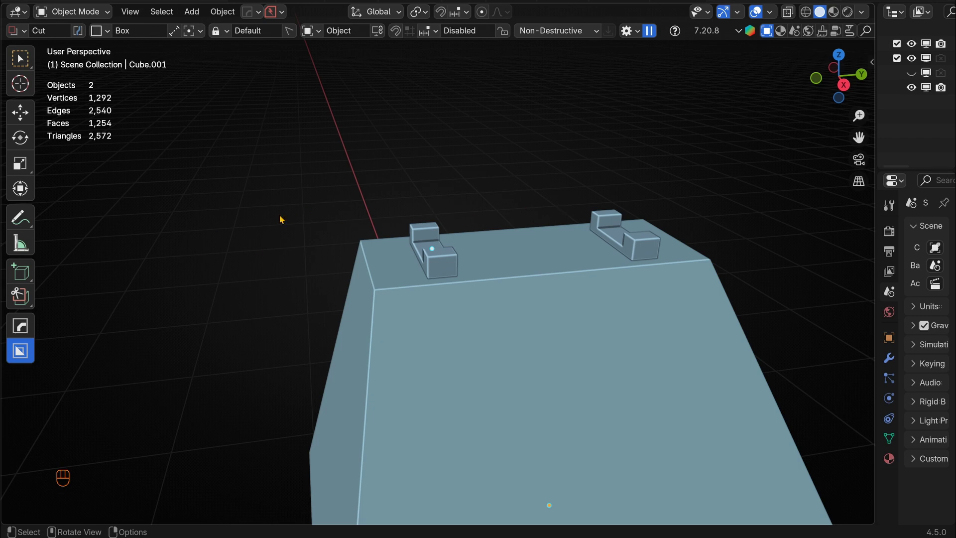
Step: Add a mesh circle to the scene in right orthographic view
scroll(664, 152, down, 4)
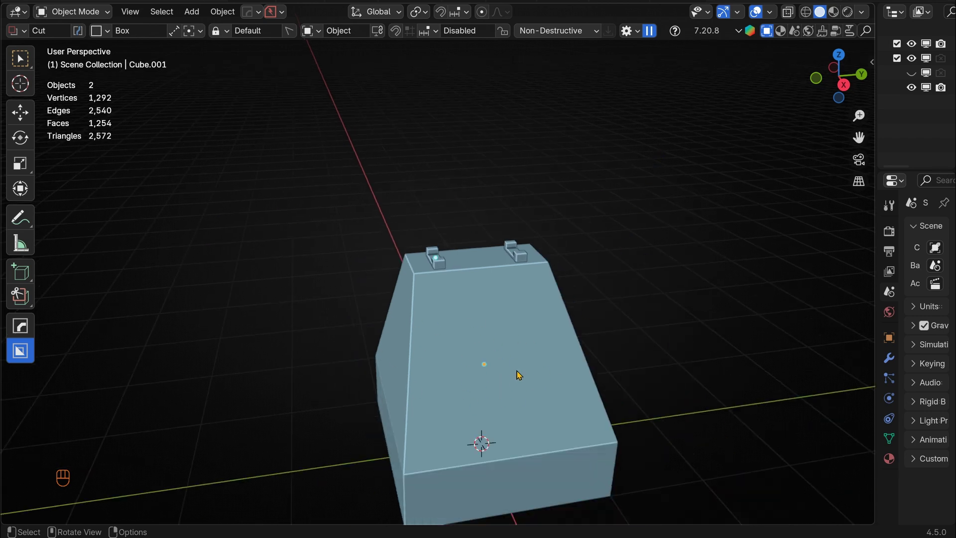
key(KP_1)
key(KP_3)
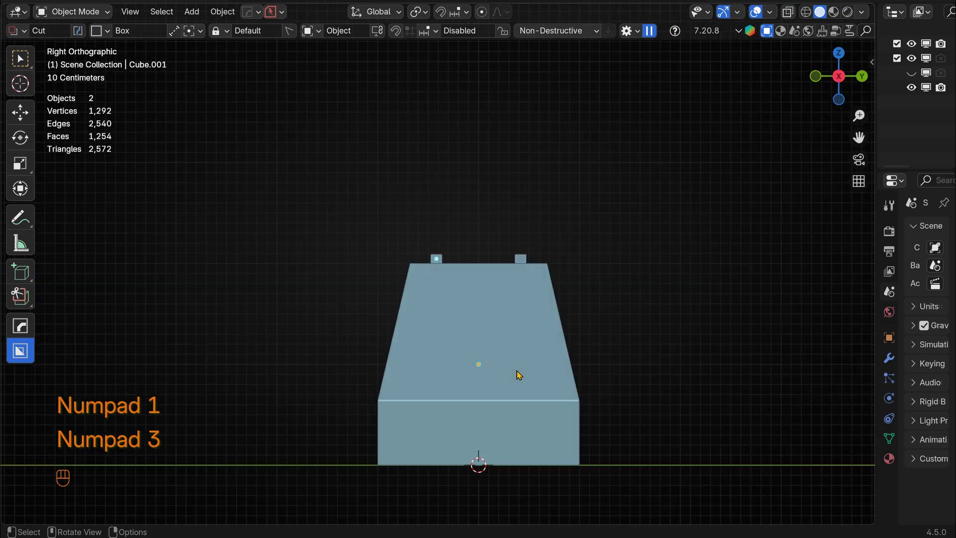
click(518, 374)
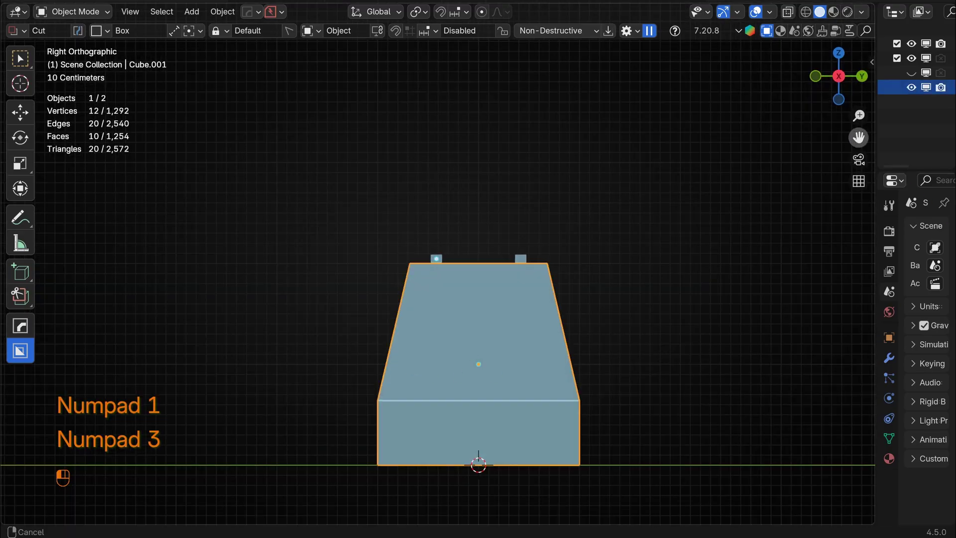
drag(858, 137, 827, 161)
key(shift+a)
mouse_move(397, 249)
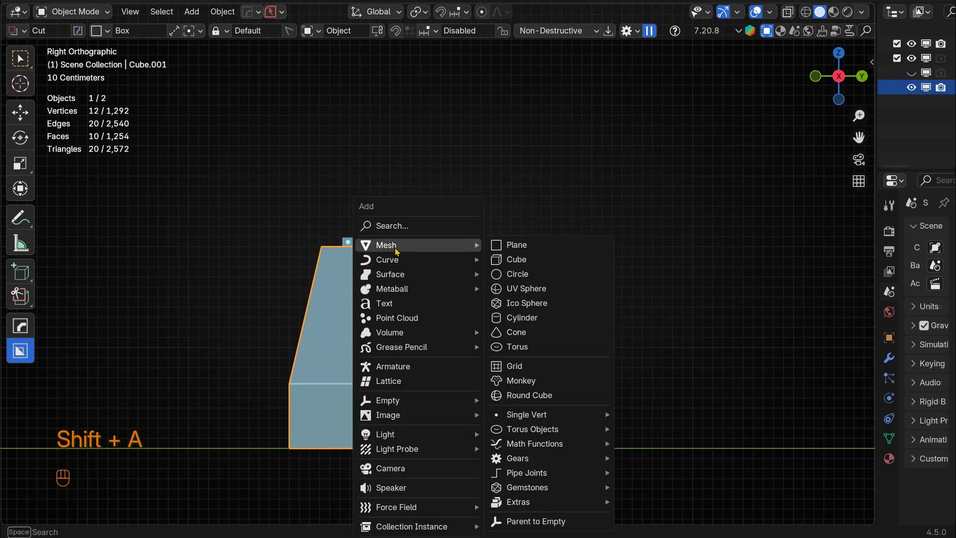
click(537, 274)
text(rx)
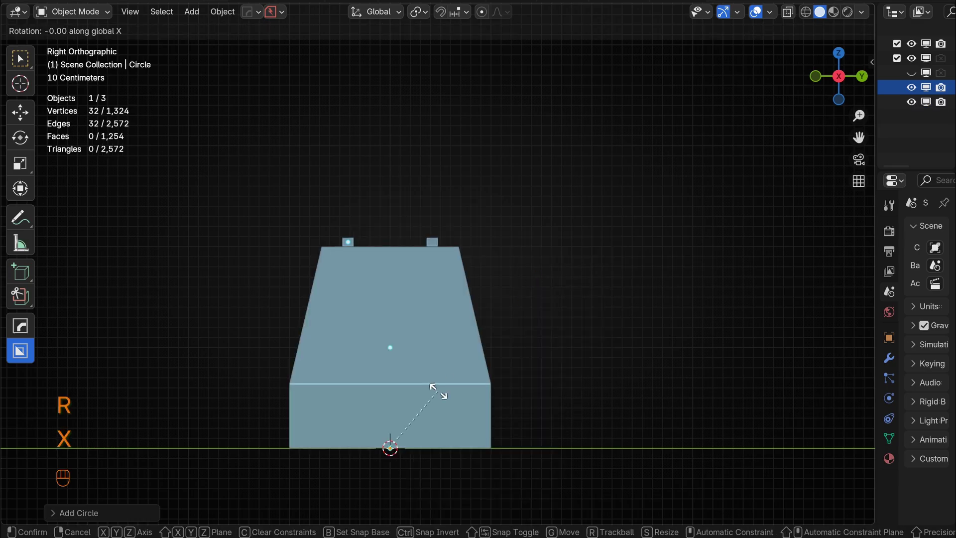
text(90)
key(KP_Enter)
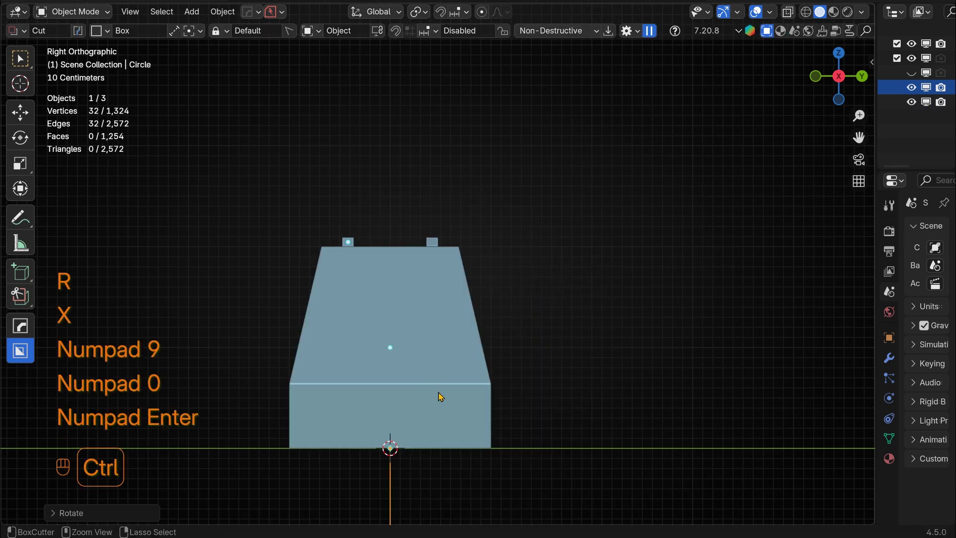
key(ctrl+z)
Step: Rotate the new circle 90° about the Y axis and scale it down to a small ring
text(ry90)
key(KP_Enter)
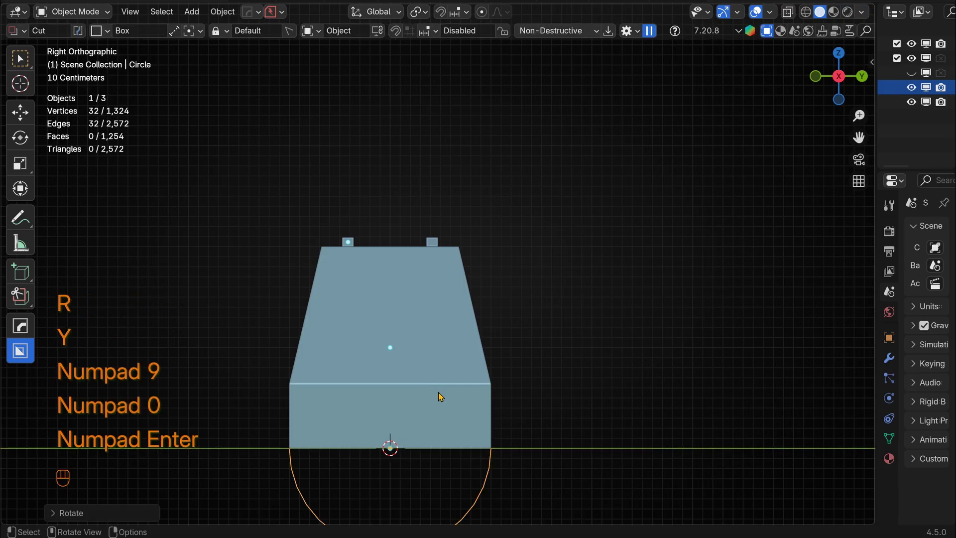
key(s)
click(380, 436)
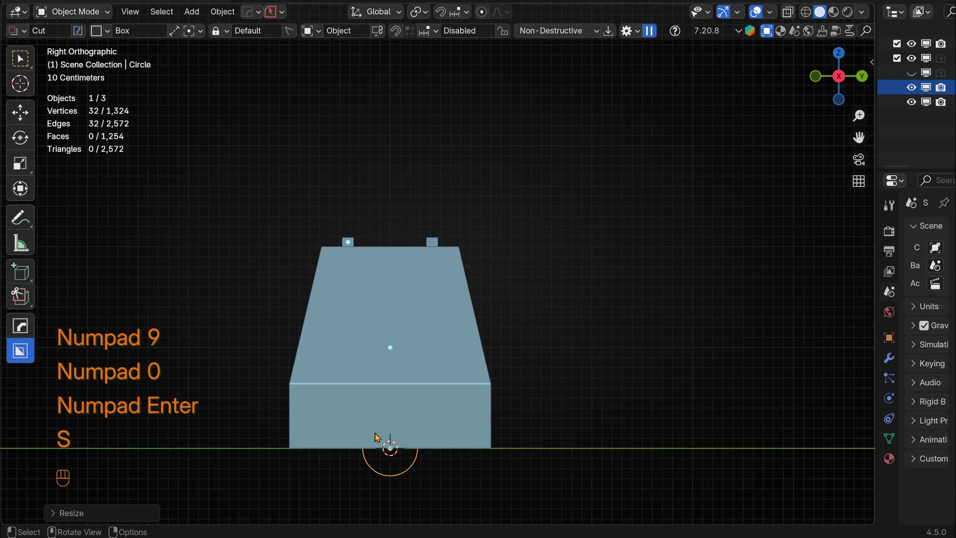
Step: Move the circle up about 1.2 m to the middle of the block and enlarge it about 1.83 times
key(g)
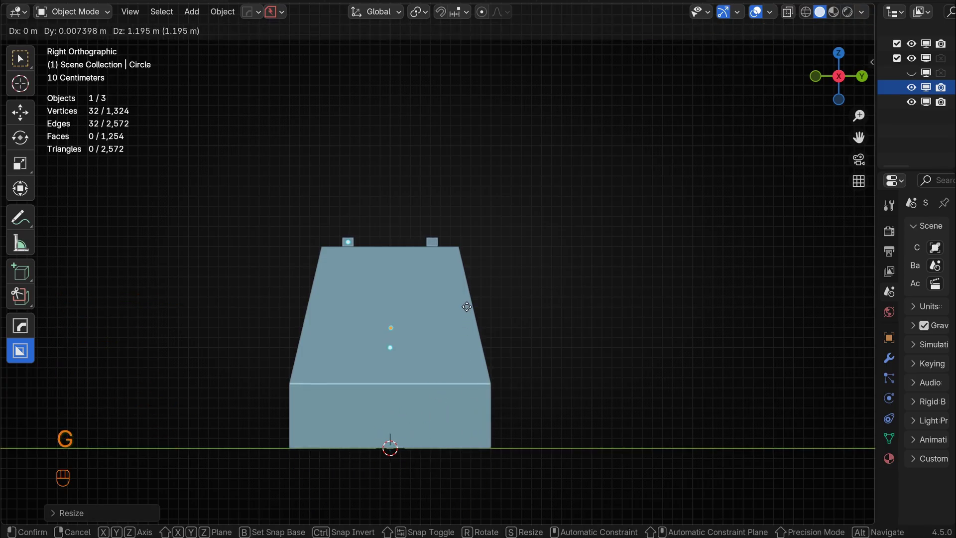
click(468, 311)
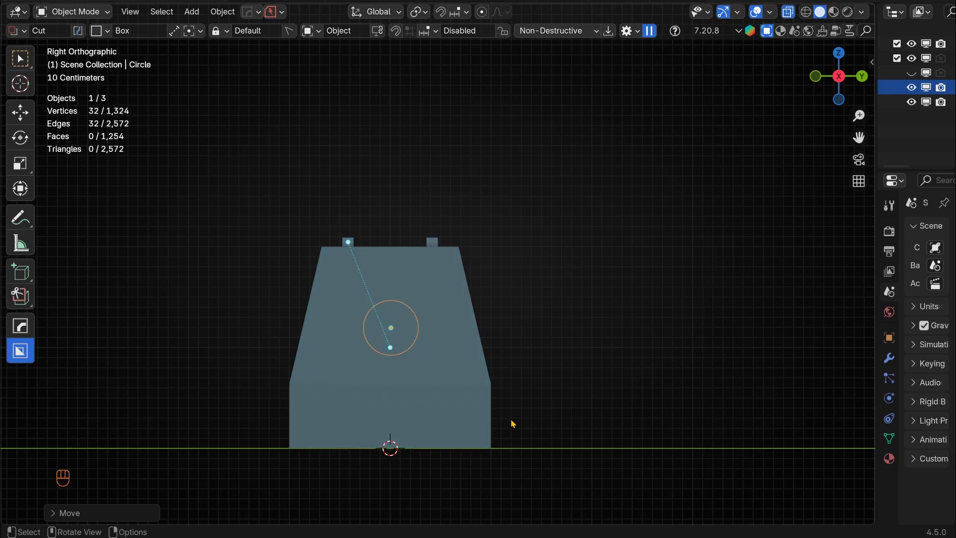
key(s)
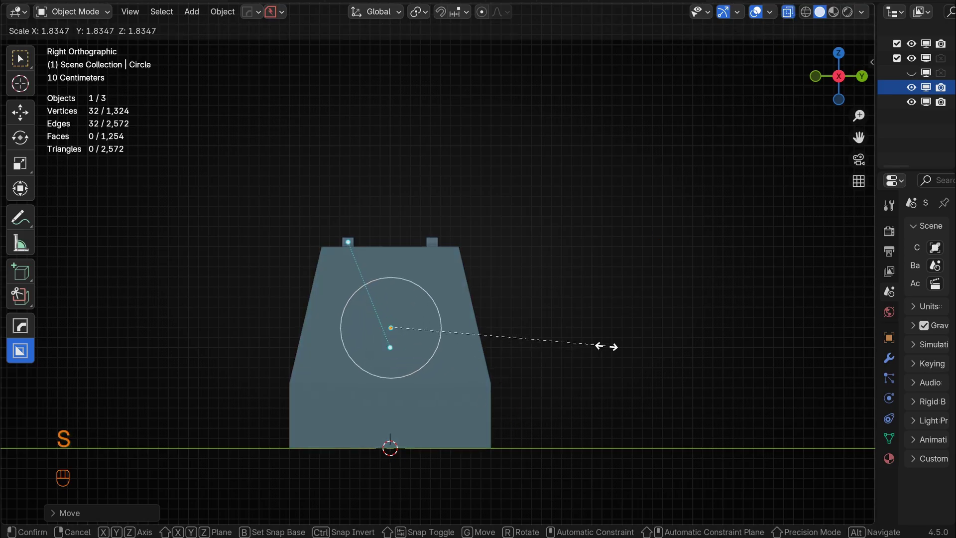
click(605, 345)
Step: Raise the circle along Z and shift it along X until it sits out beyond the block's sloped face
click(20, 112)
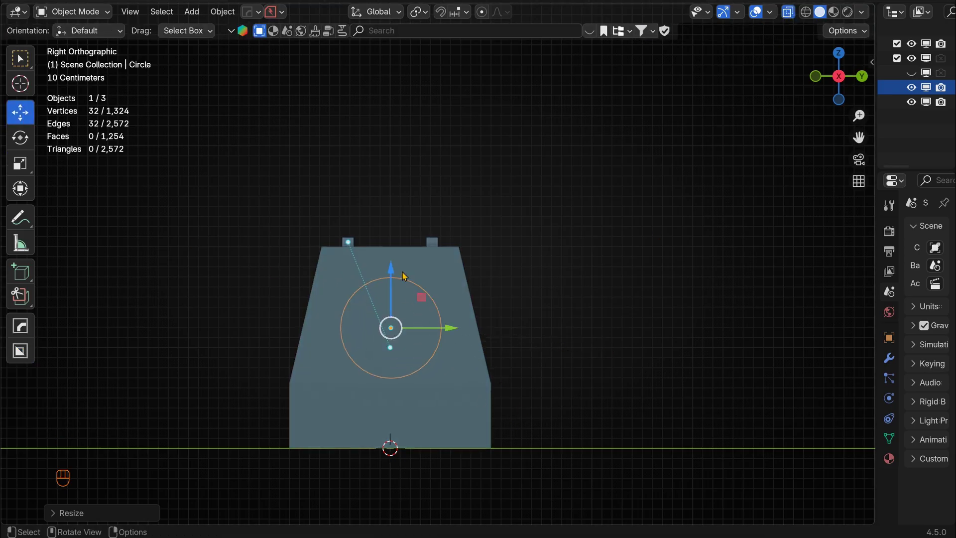
drag(392, 265, 391, 254)
middle_drag(394, 321, 492, 346)
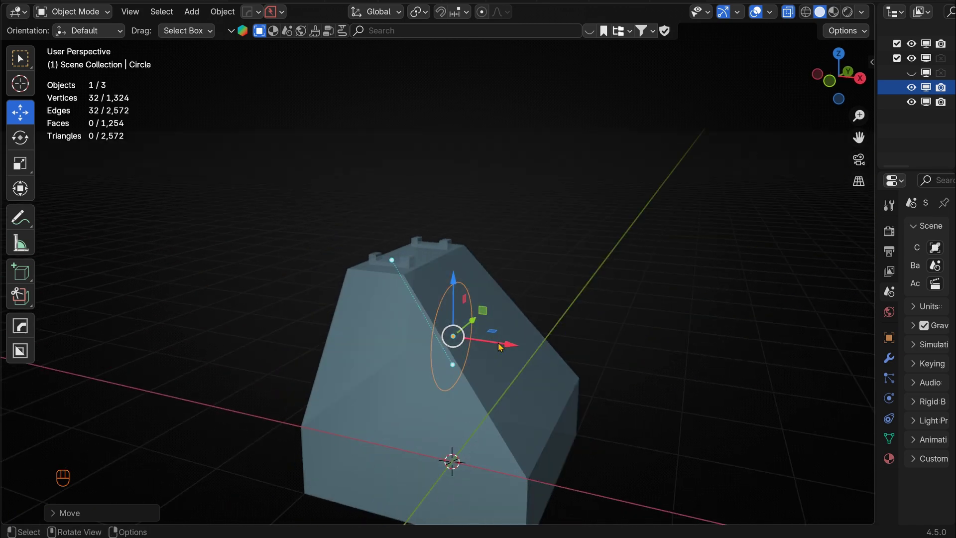
drag(506, 345, 652, 343)
drag(595, 302, 595, 278)
Step: In right view, fine-tune the circle's Y position, lower it along Z, and scale it down slightly
key(KP_1)
key(KP_3)
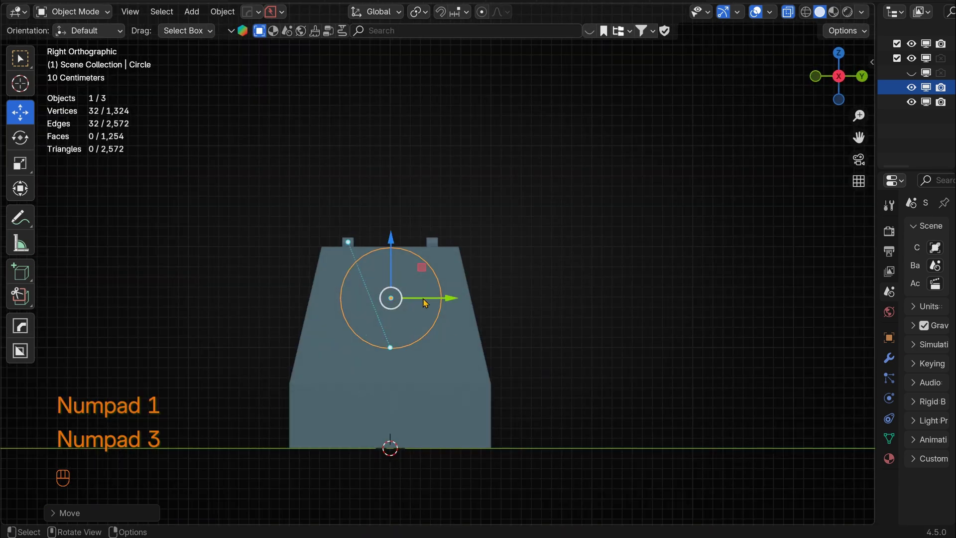
drag(425, 302, 429, 302)
drag(398, 242, 392, 263)
key(s)
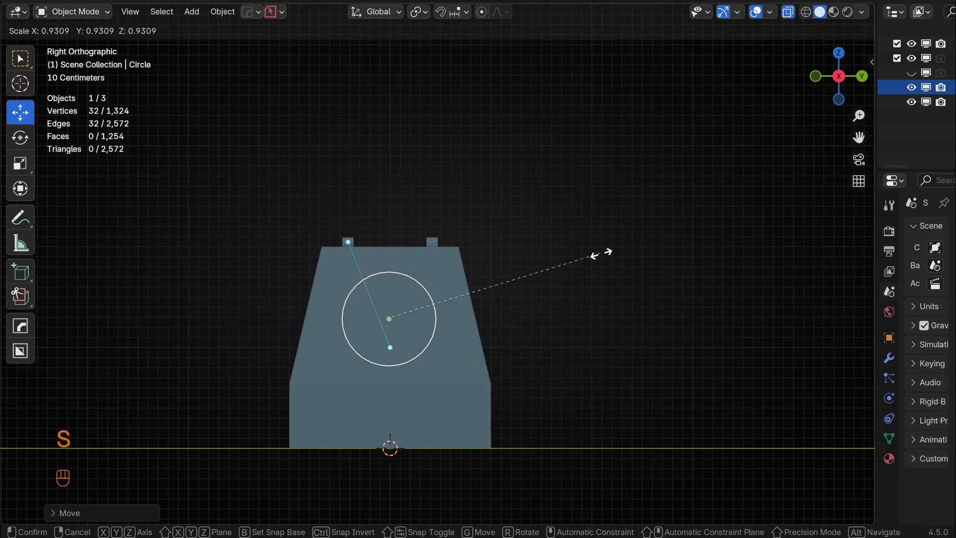
click(596, 269)
Step: Turn off X-ray and isolate the circle in local view
middle_drag(597, 269, 595, 416)
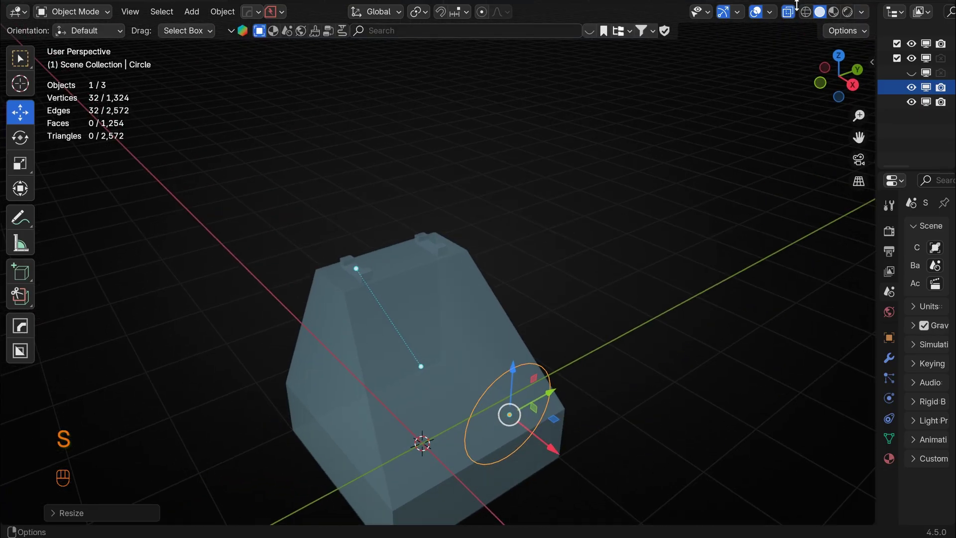
key(alt+z)
drag(856, 144, 838, 20)
scroll(741, 242, up, 2)
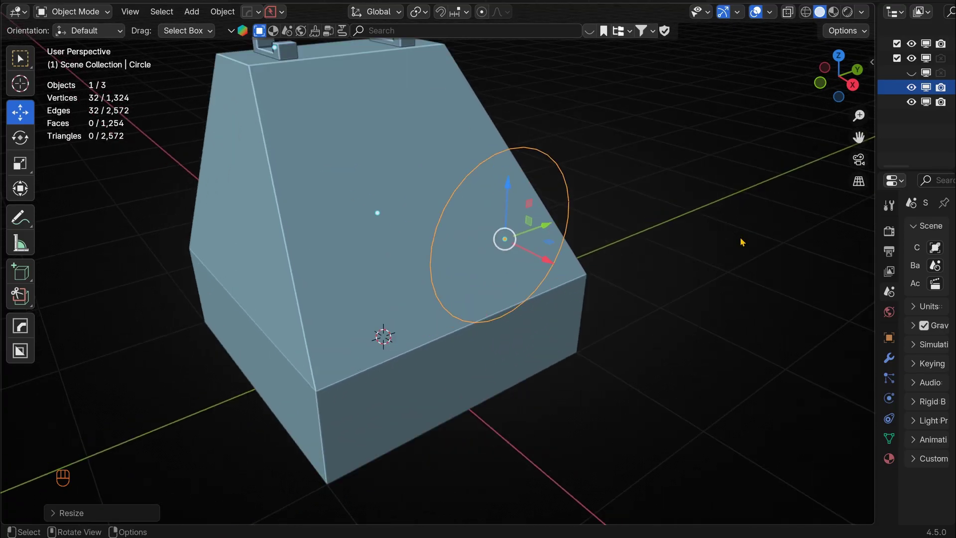
key(slash)
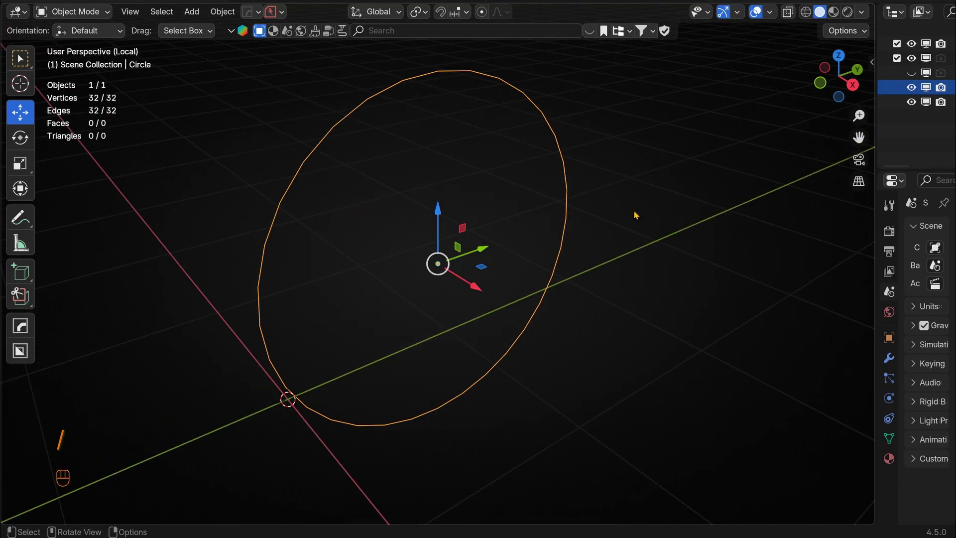
Step: Fill the circle's full vertex loop with a single face in Edit Mode and return to Object Mode
key(Tab)
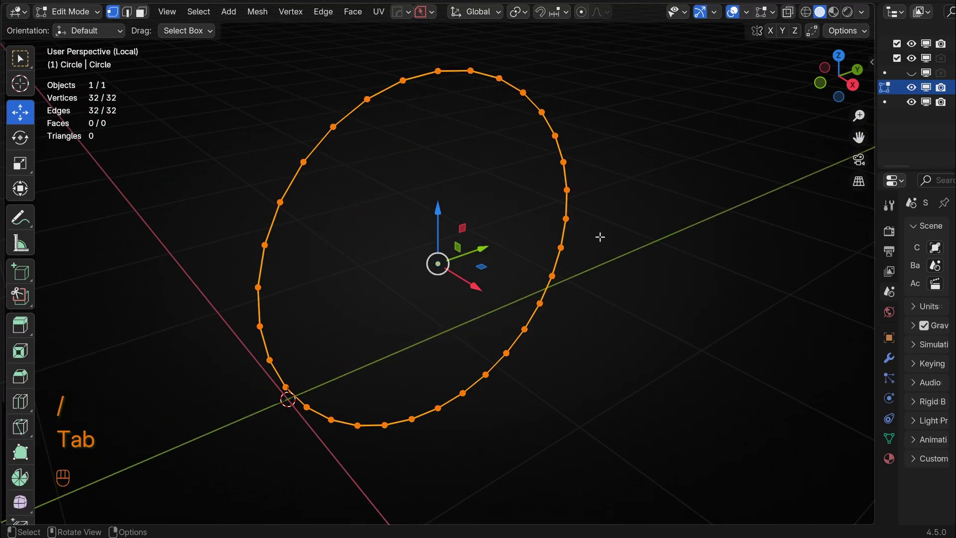
scroll(599, 237, down, 3)
key(f)
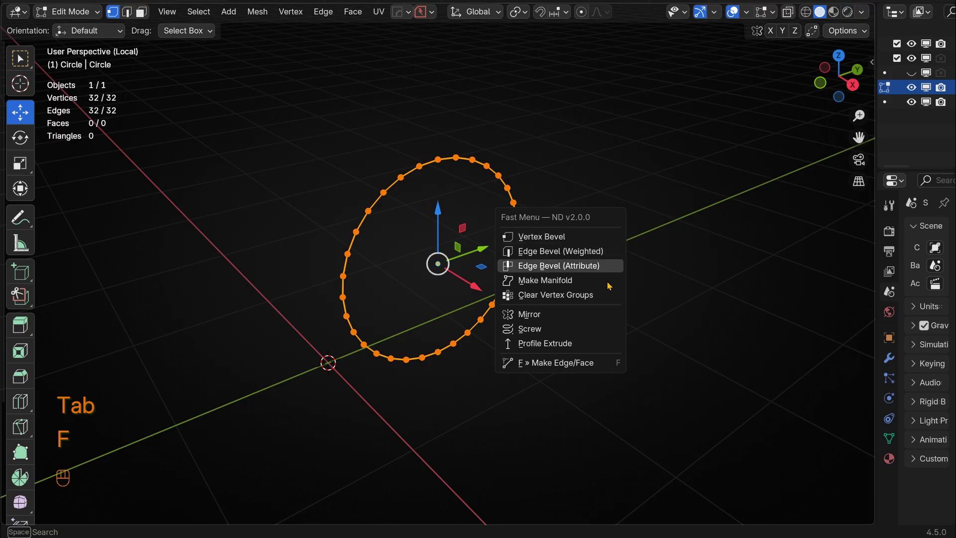
click(583, 366)
click(607, 294)
middle_drag(605, 376, 641, 371)
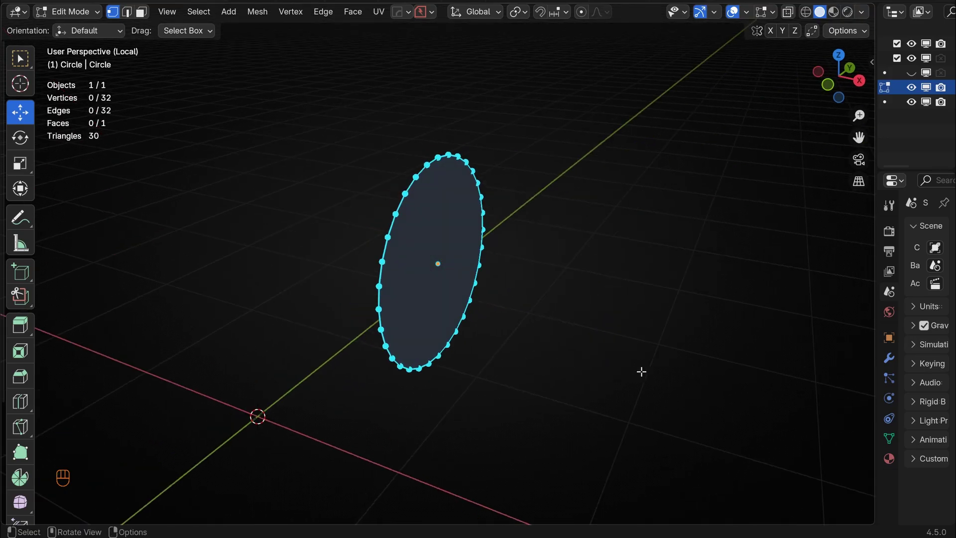
key(Tab)
Step: Add thickness to the filled circle with HardOps Solidify and deselect it
key(q)
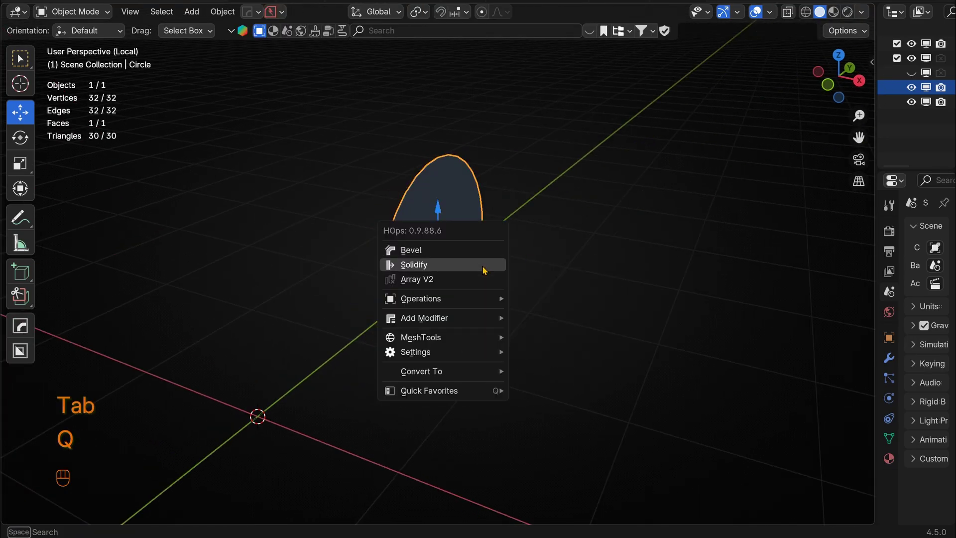
click(486, 267)
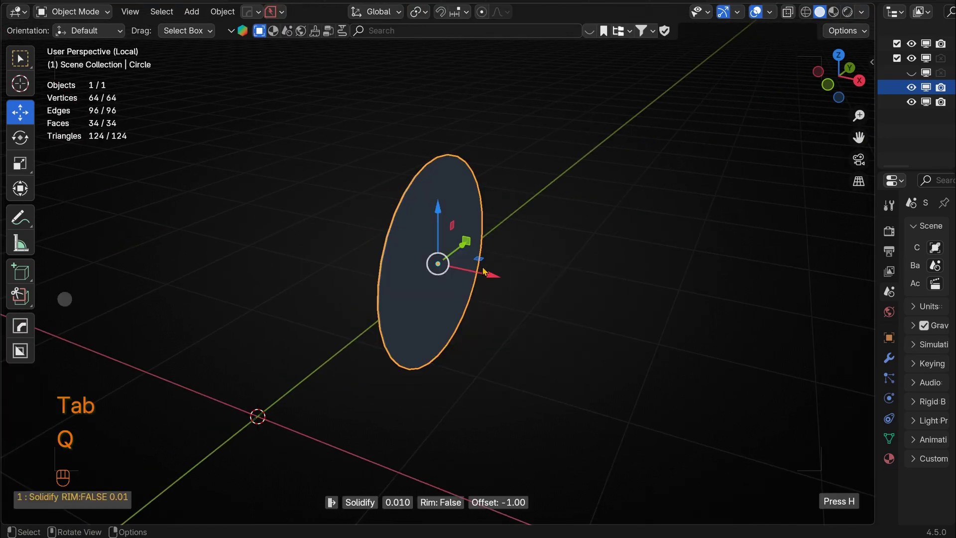
click(450, 263)
click(547, 234)
Step: Select the solidified disc and face it straight on in right orthographic view
key(KP_1)
key(KP_3)
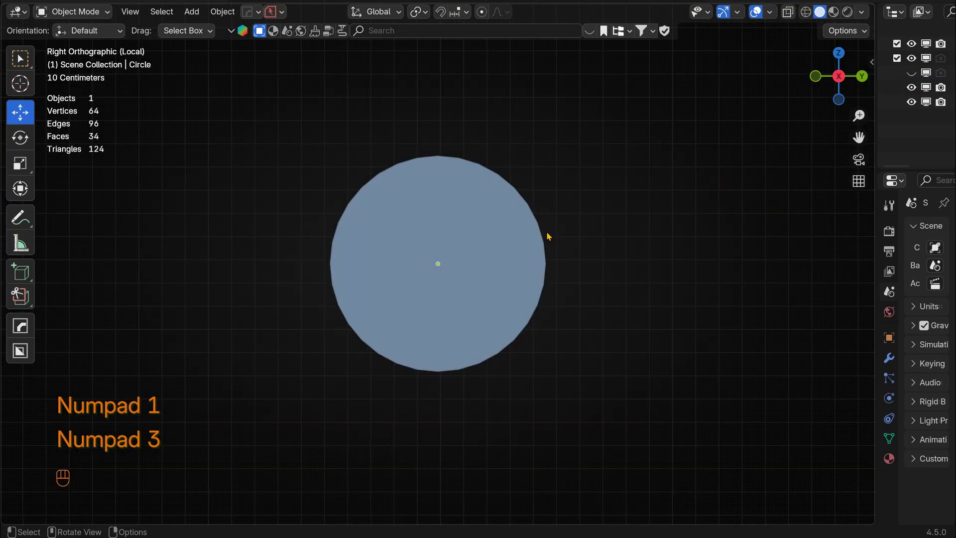
scroll(532, 259, up, 4)
scroll(532, 259, down, 4)
click(515, 274)
middle_drag(608, 288, 572, 283)
key(Tab)
key(Tab)
key(KP_1)
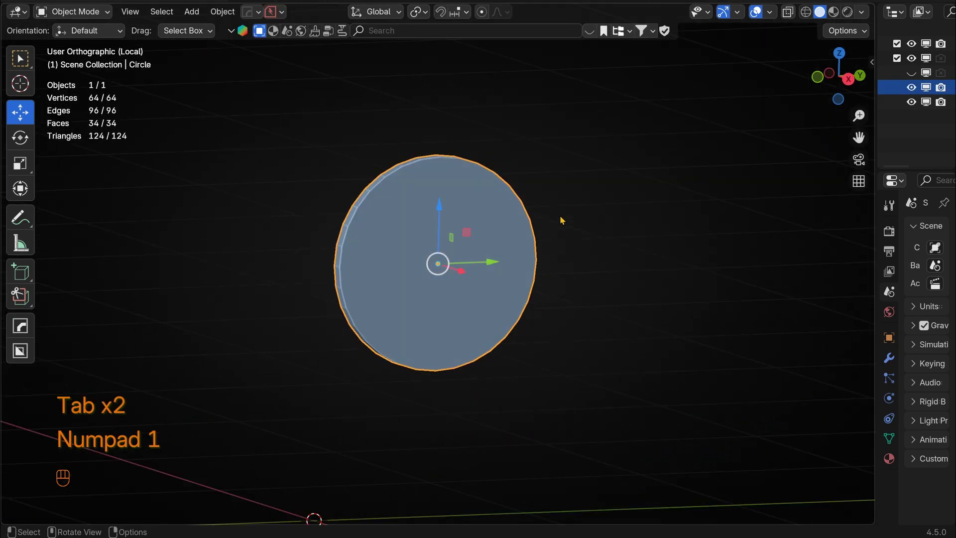
key(KP_3)
scroll(566, 221, up, 3)
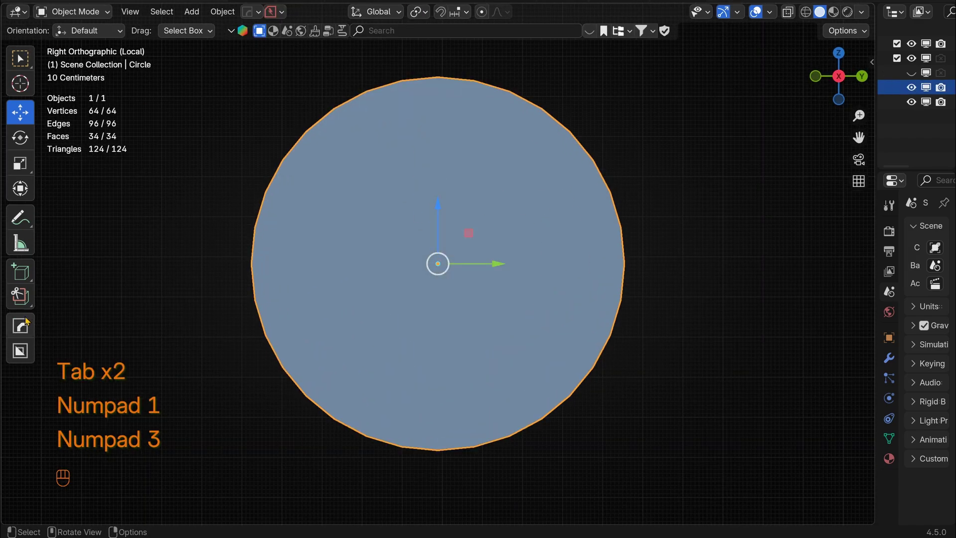
Step: Set BoxCutter to a Circle (32) shape in Cut mode and draw a small circular cutter near the disc's +Y edge
click(20, 350)
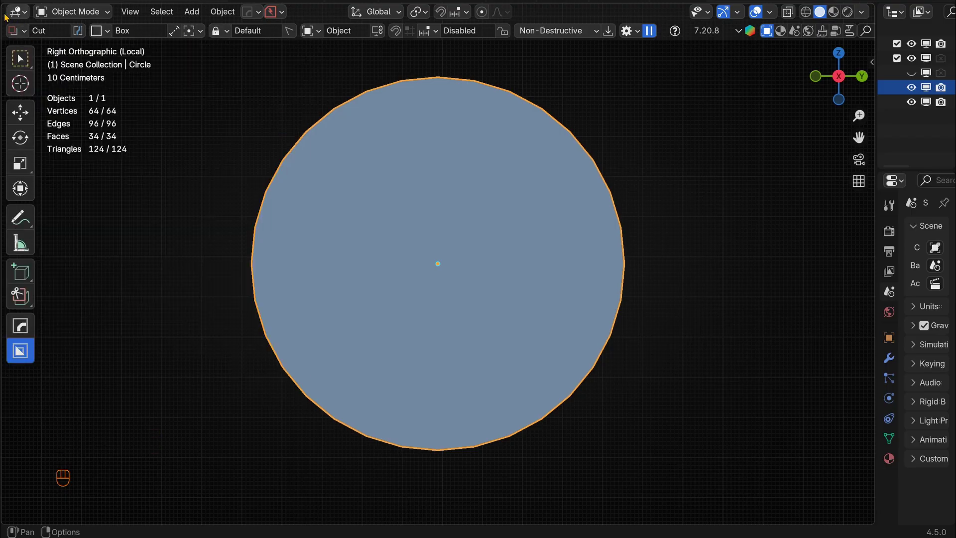
click(13, 31)
click(25, 79)
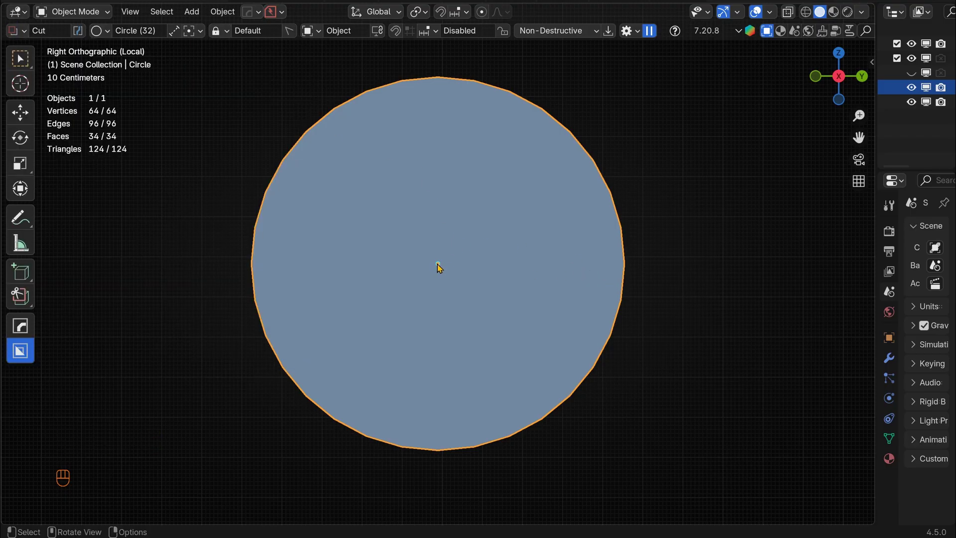
mouse_move(572, 253)
mouse_down()
mouse_move(598, 291)
mouse_move(591, 282)
mouse_up()
middle_drag(590, 282, 514, 297)
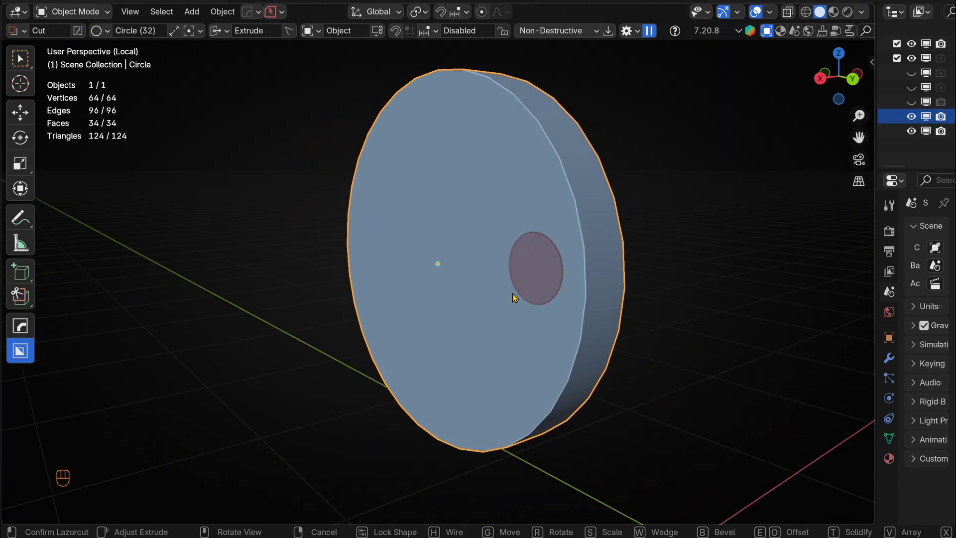
Step: Extrude the circular cutter partway into the disc, bevel it, and apply the cut to form a rounded recess
key(e)
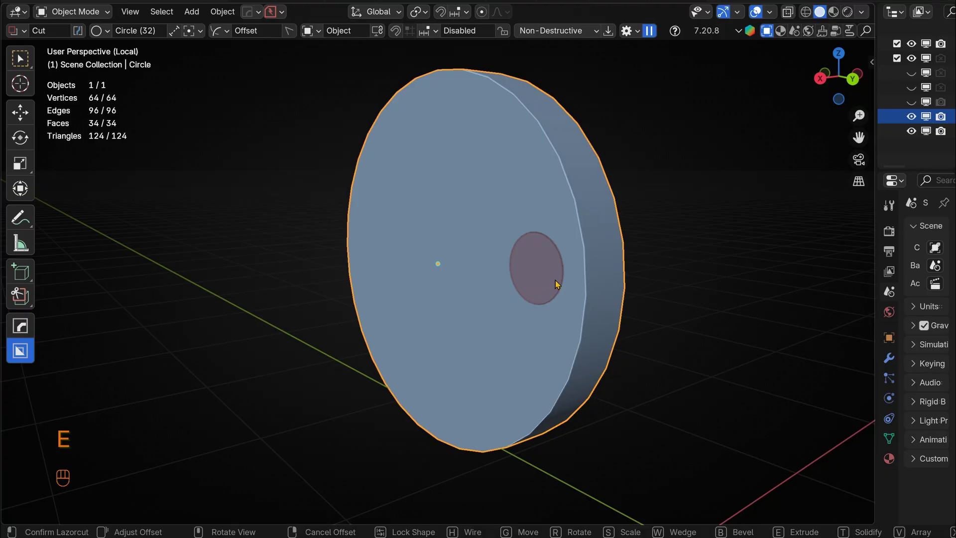
key(e)
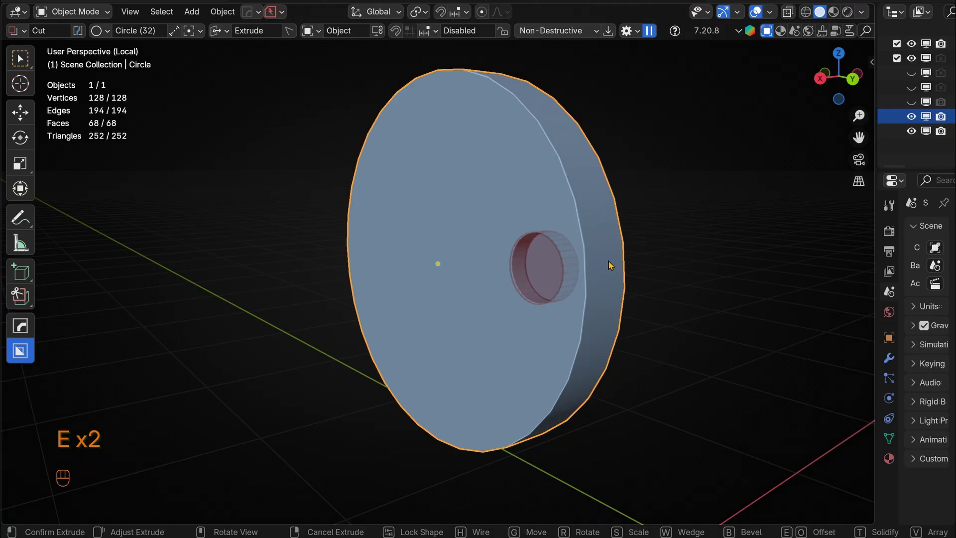
click(615, 265)
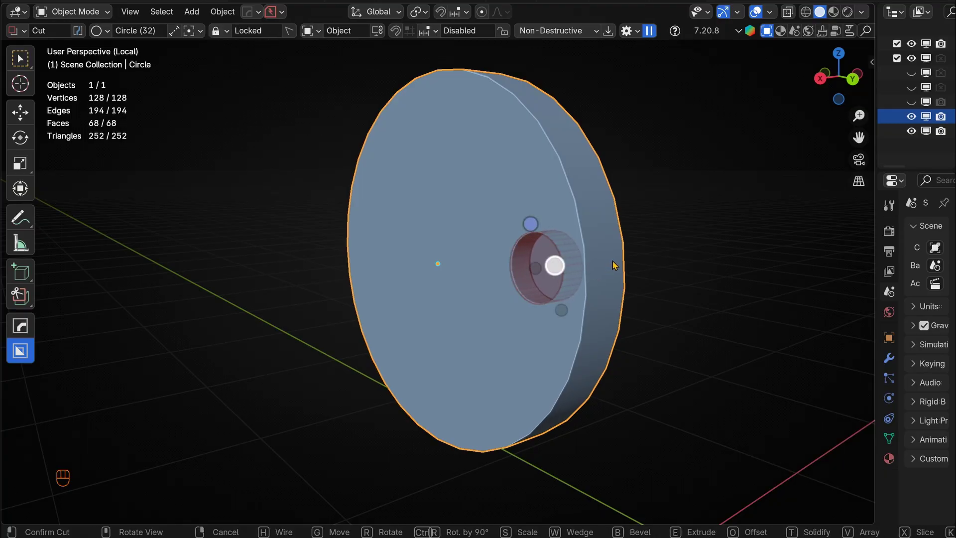
key(b)
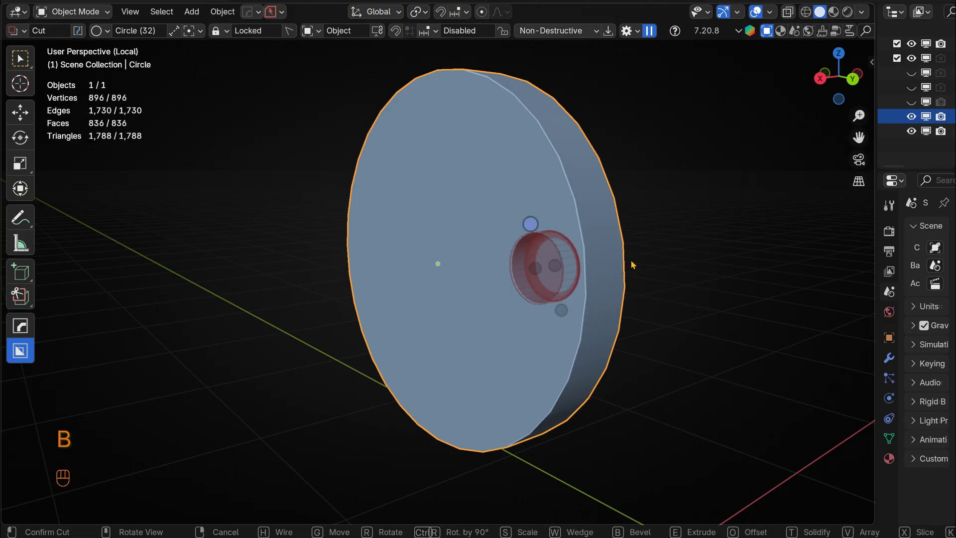
key(space)
click(680, 238)
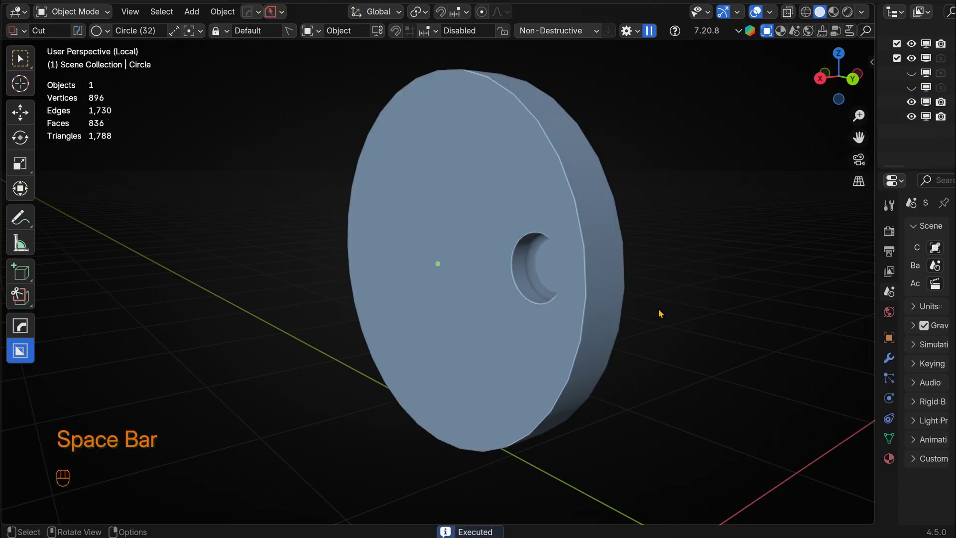
middle_drag(659, 313, 753, 310)
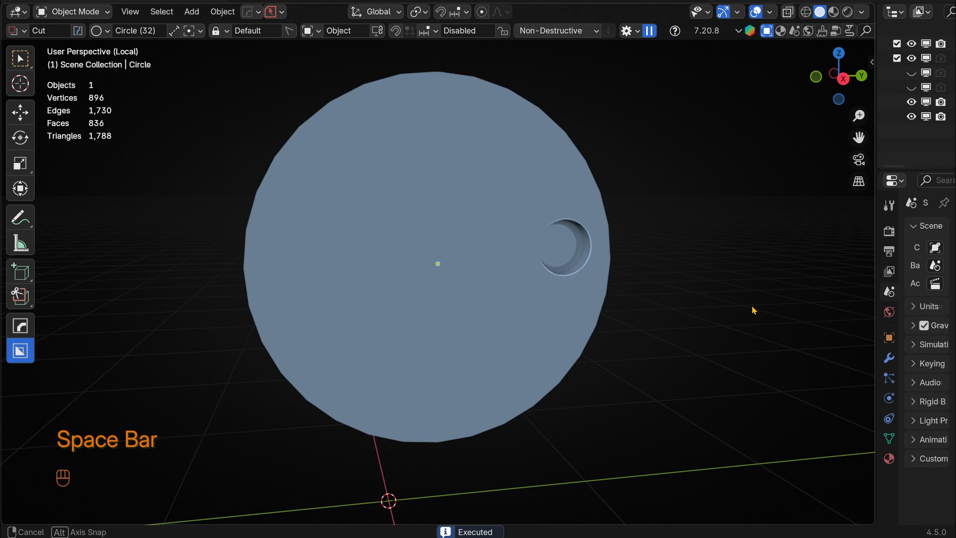
Step: Select the disc and reveal its circular recess cutter by scrolling through its booleans with HardOps
click(467, 217)
key(q)
click(466, 243)
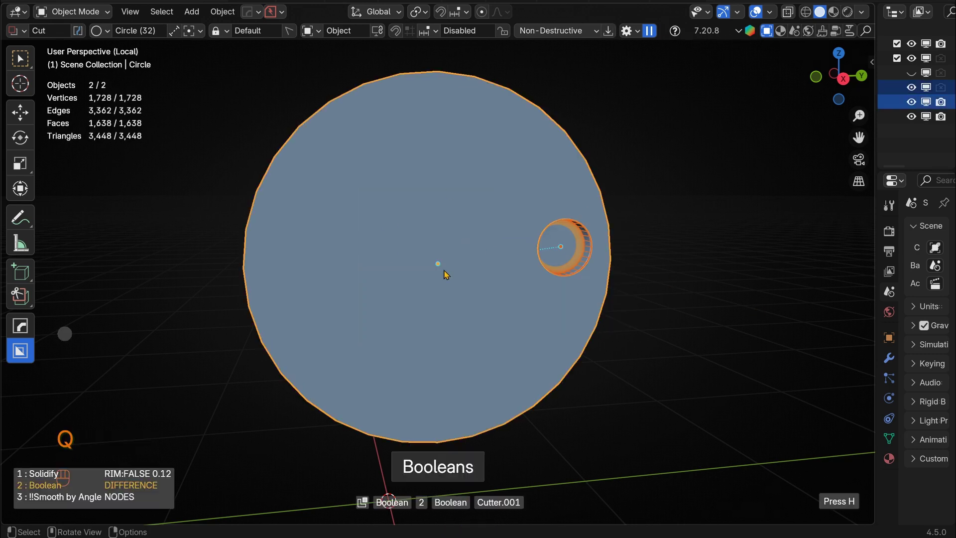
click(592, 231)
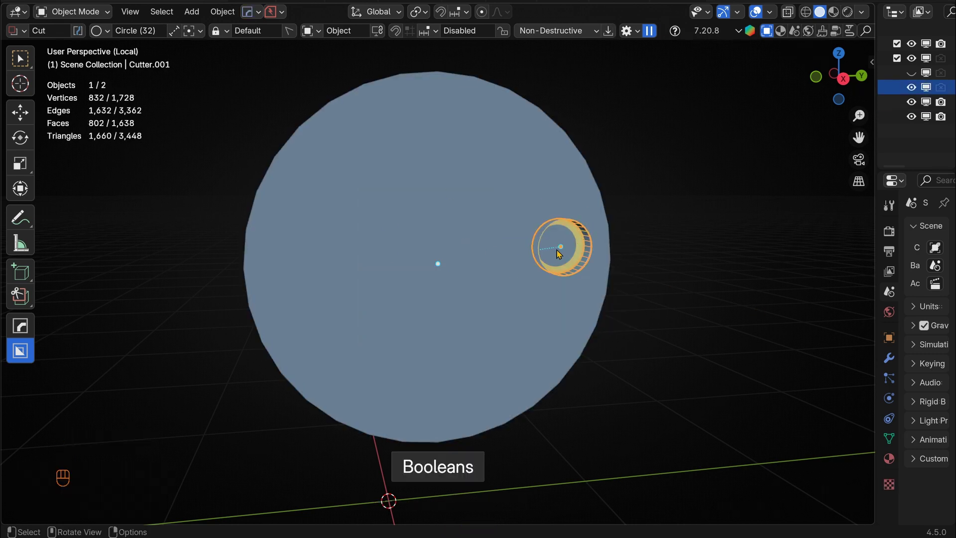
Step: Select the disc and snap the 3D cursor to its origin at the disc's centre
click(437, 264)
key(shift+s)
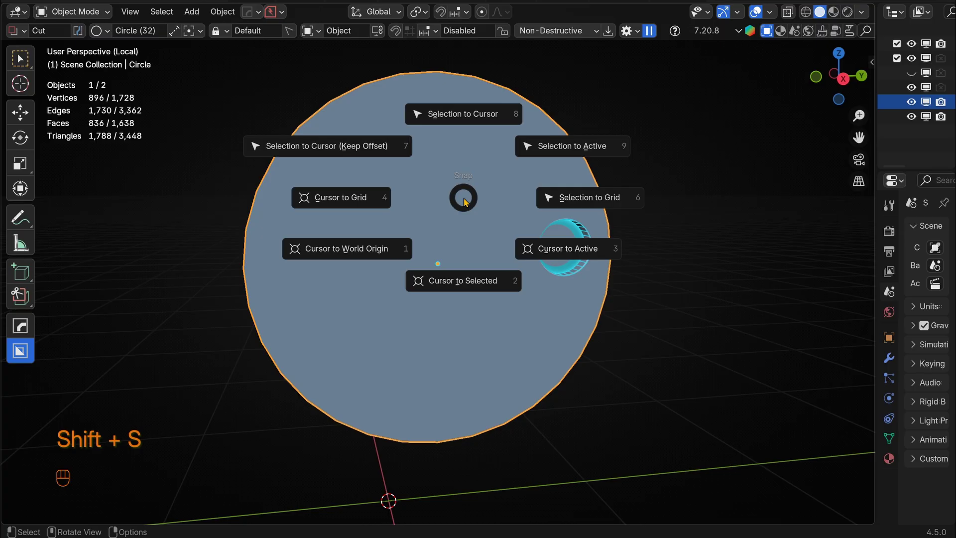
click(468, 276)
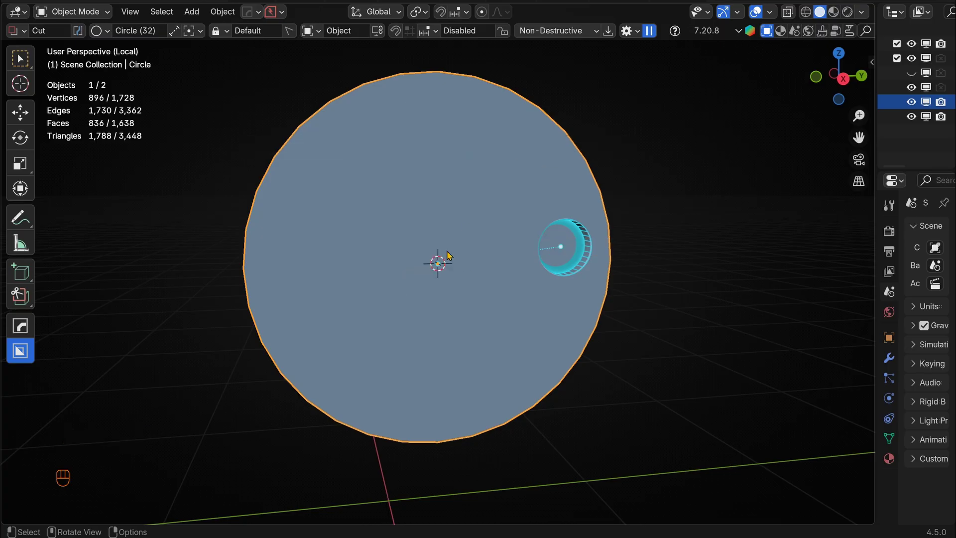
Step: Select the circular recess cutter and set its origin to the 3D cursor
click(553, 228)
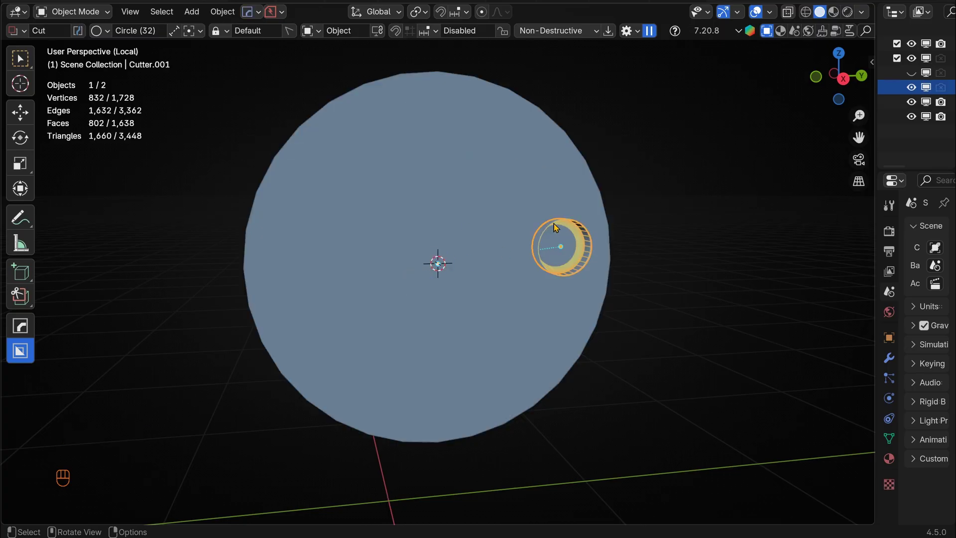
click(223, 11)
mouse_move(264, 43)
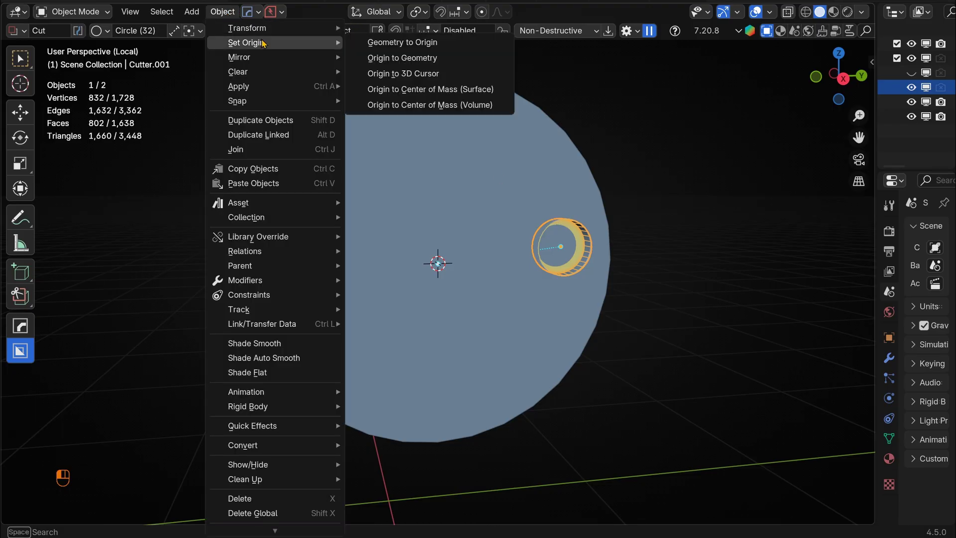
click(428, 74)
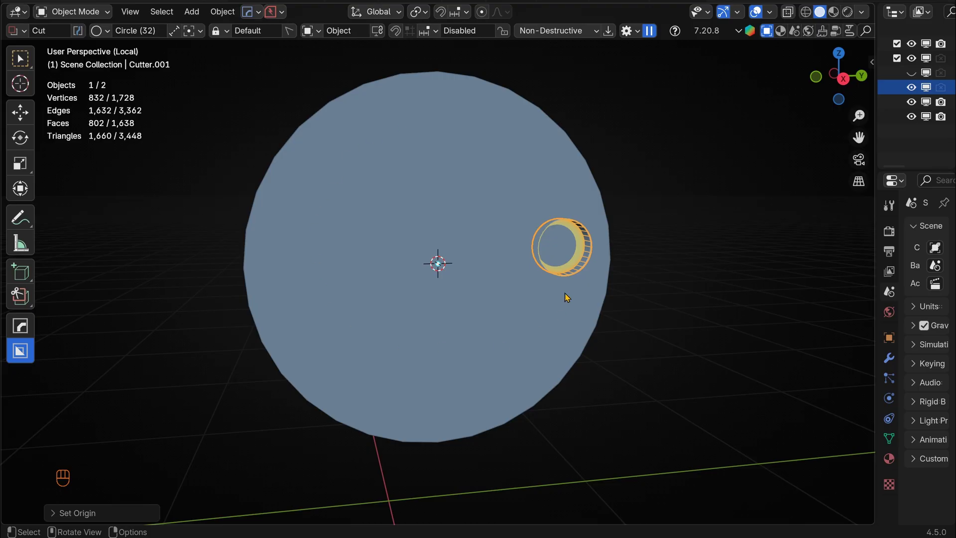
Step: In right orthographic view, add a HardOps Radial Array to the cutter with 11 segments and a displacement of about -0.003
key(KP_1)
key(KP_3)
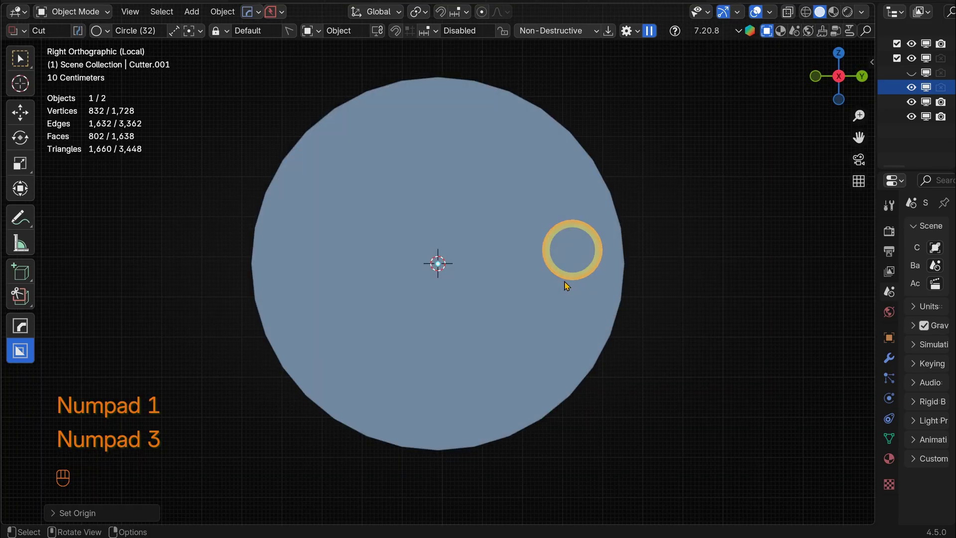
key(q)
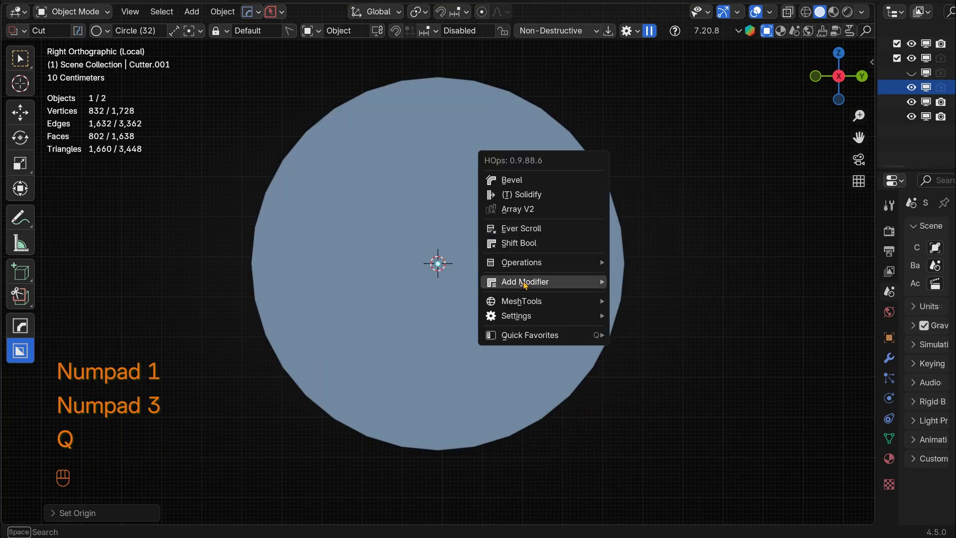
mouse_move(520, 300)
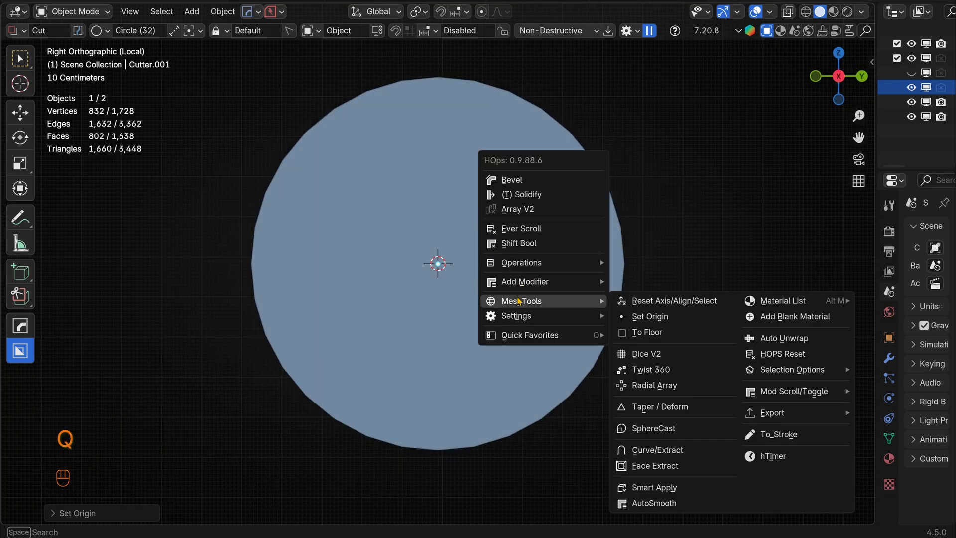
click(667, 386)
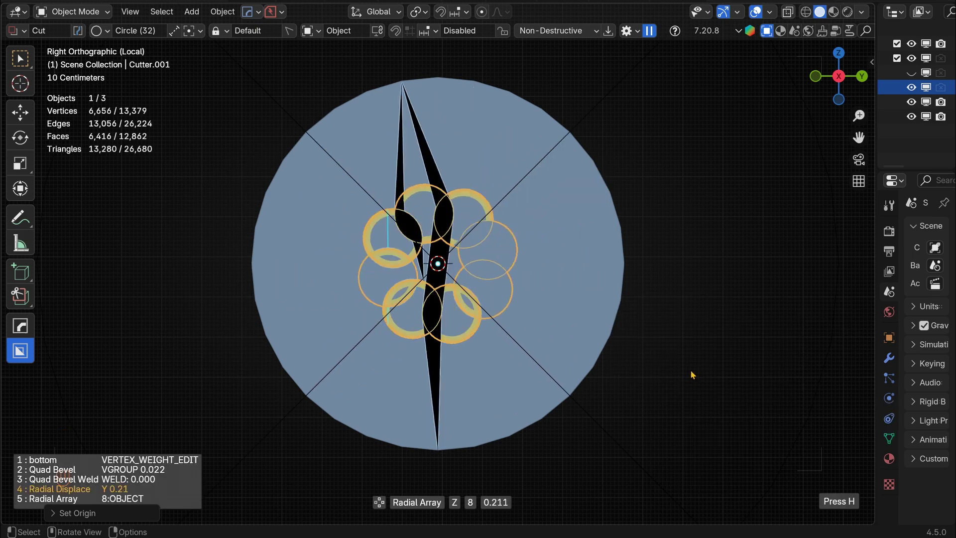
scroll(668, 377, up, 5)
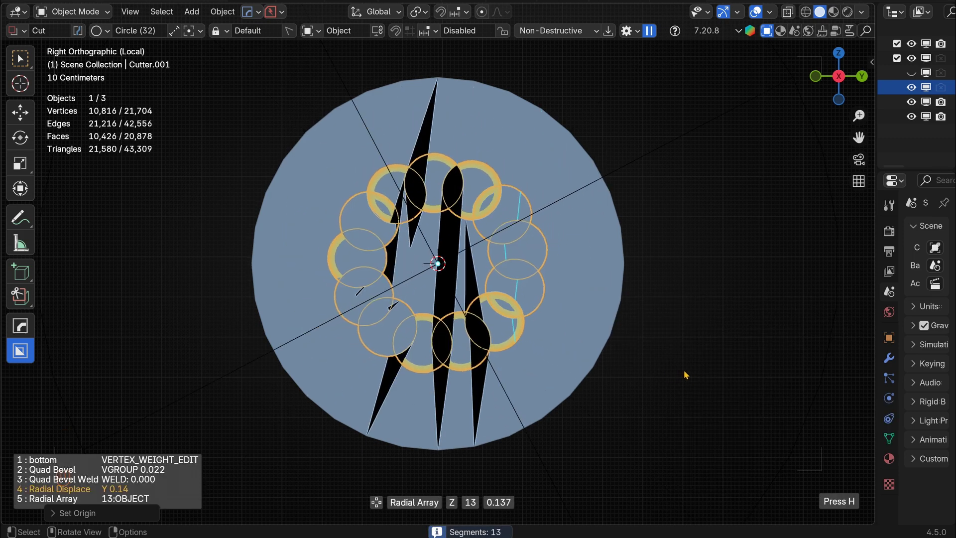
scroll(668, 375, down, 2)
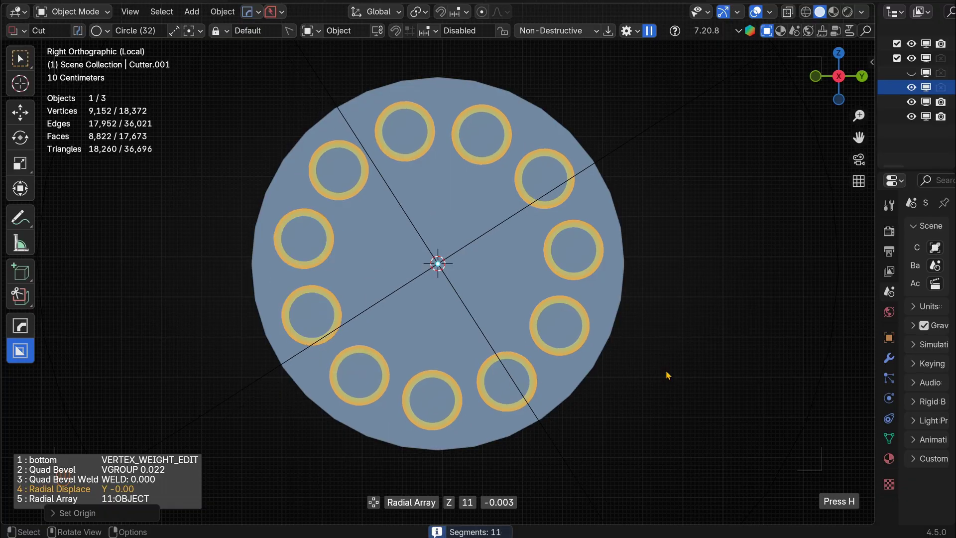
click(668, 375)
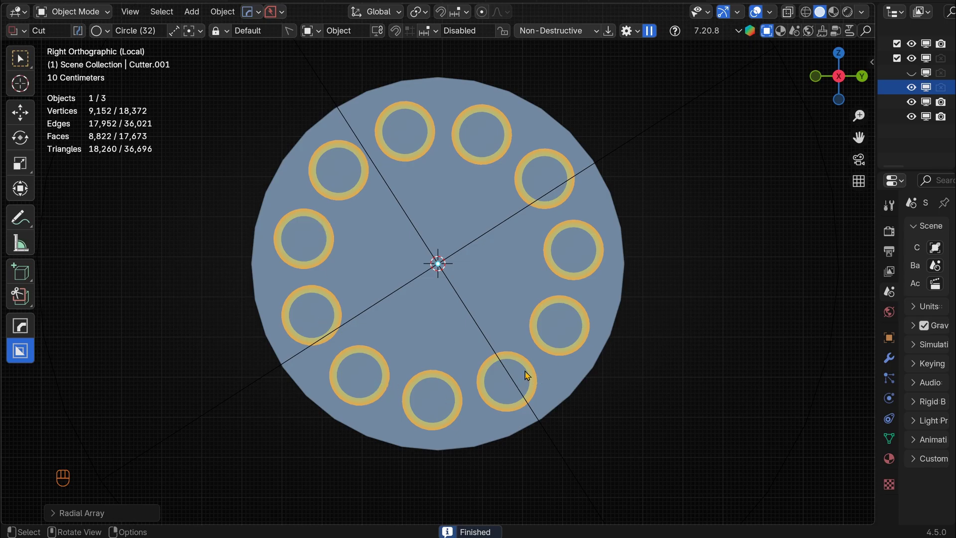
Step: Leave local view and duplicate the arrayed recess cutter in place
click(724, 398)
middle_drag(724, 398, 583, 257)
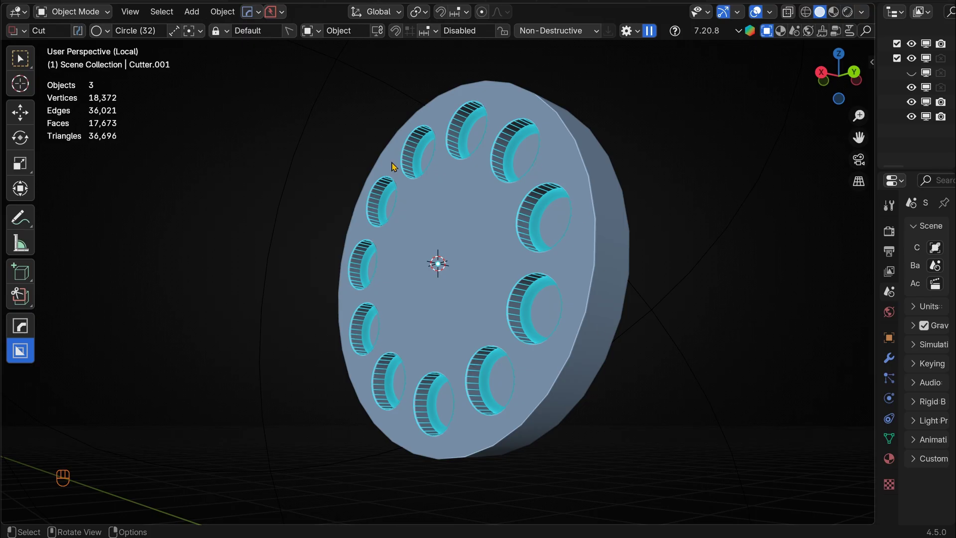
middle_drag(583, 175, 600, 188)
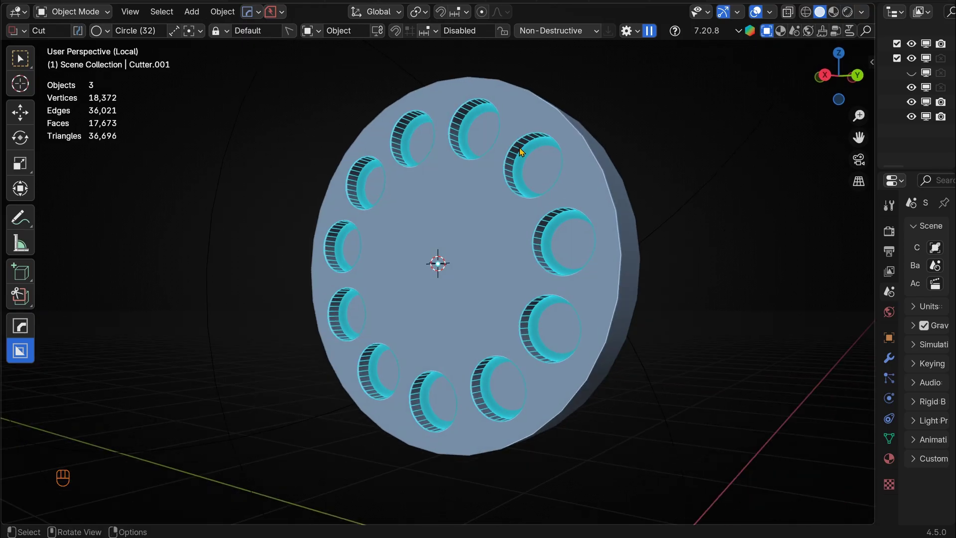
key(KP_Divide)
click(524, 169)
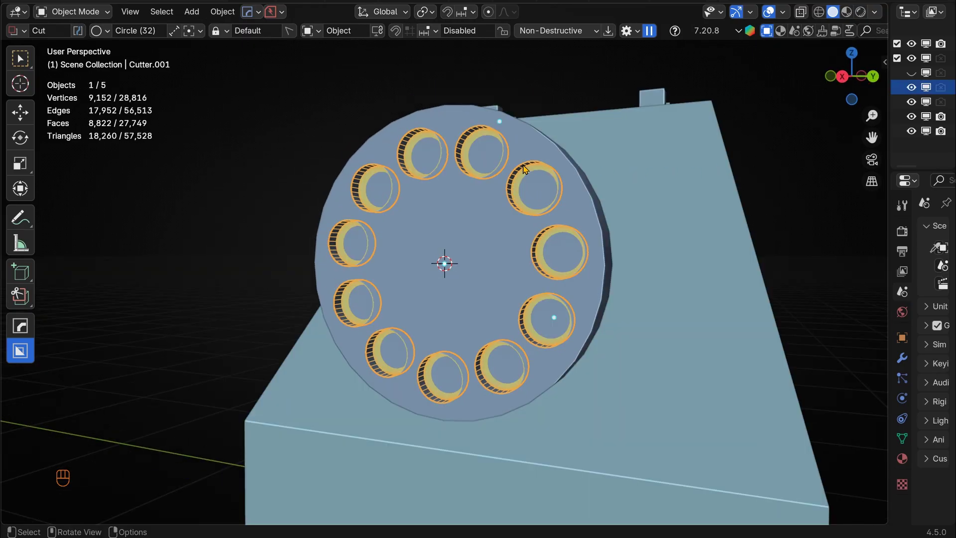
key(shift+d)
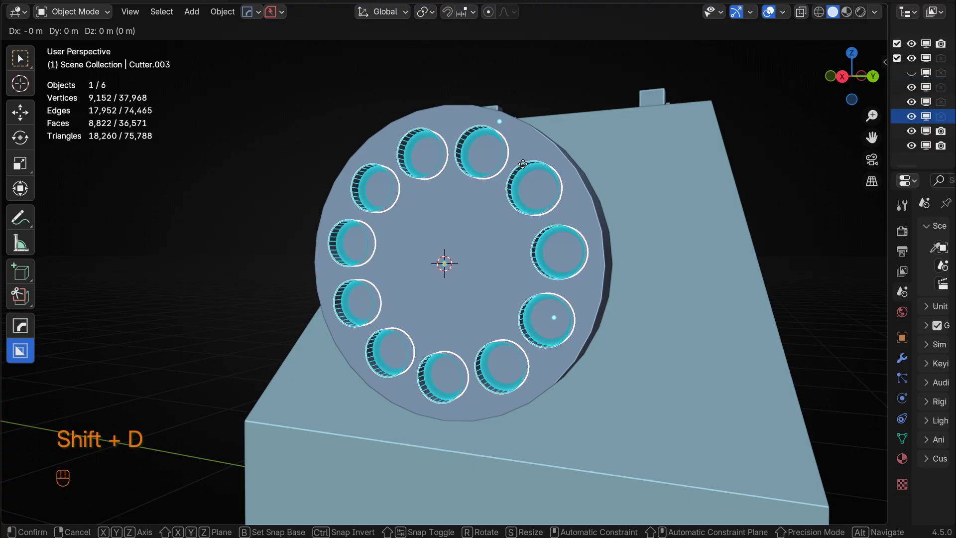
right_click(523, 163)
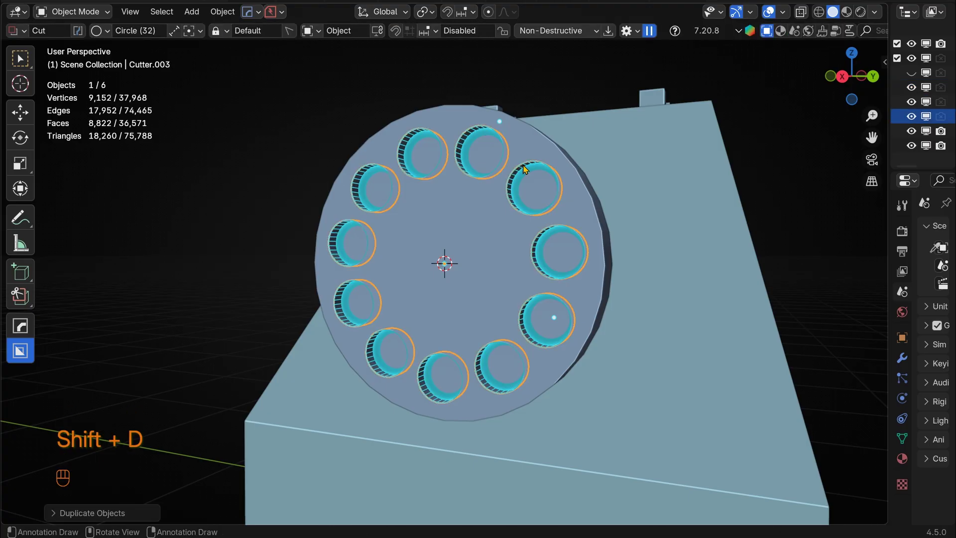
Step: Select the other overlapping arrayed cutter and generate full Decap plug shapes from it with HardOps To_Shape
click(523, 170)
click(524, 169)
click(522, 164)
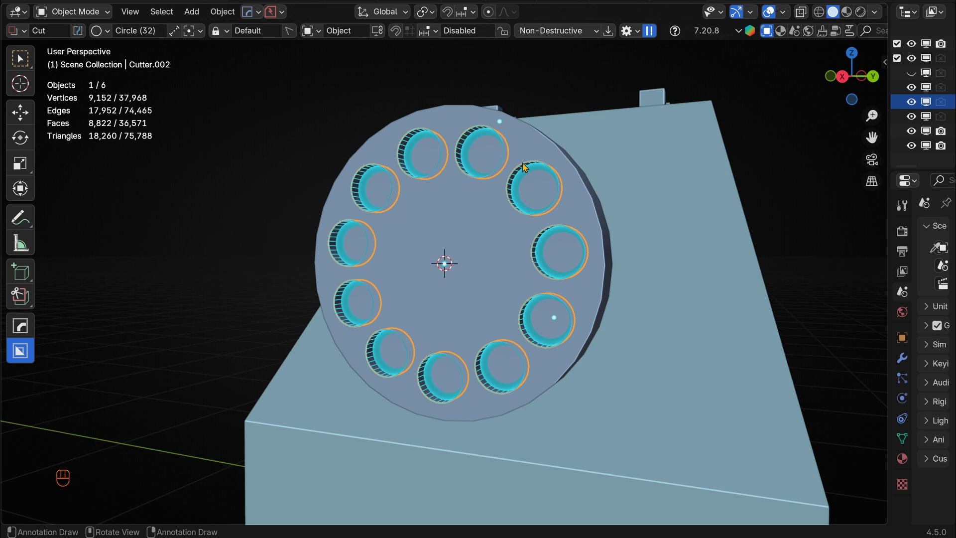
key(q)
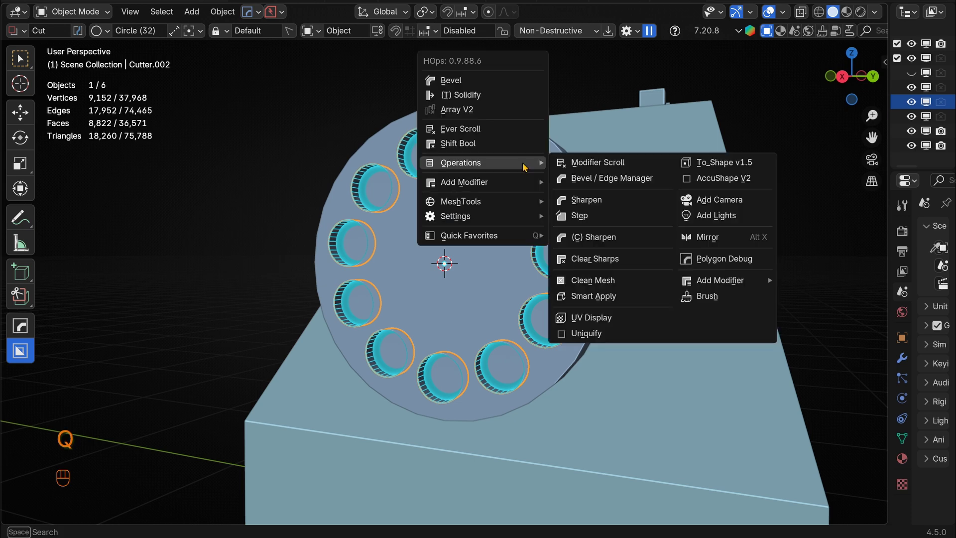
click(699, 165)
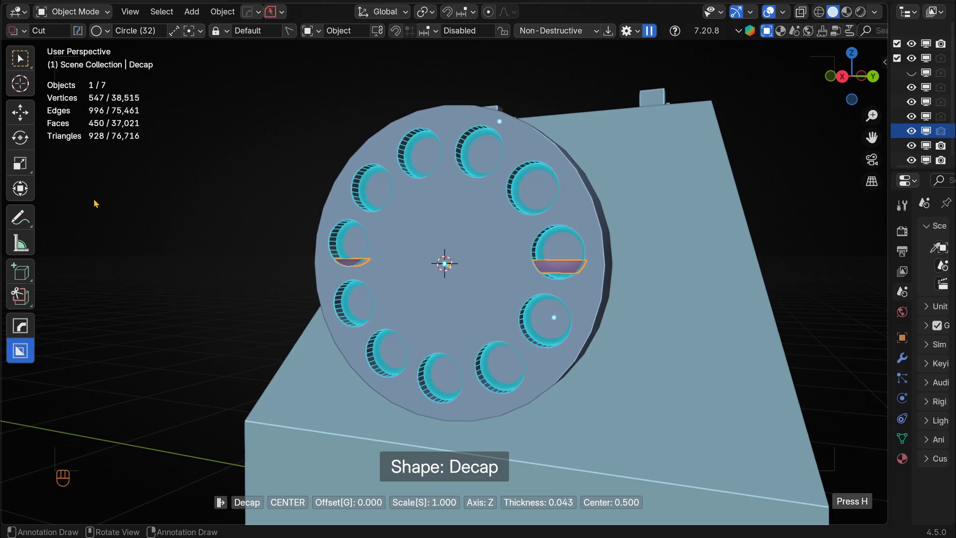
click(453, 208)
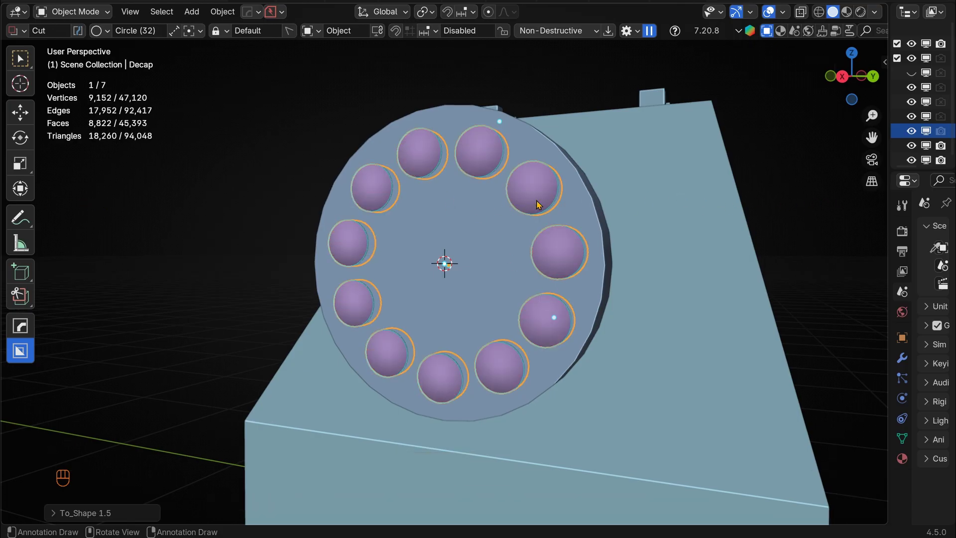
Step: Select the front faces of all 11 plugs in face mode and bevel them with 4 segments and an offset of about 0.016 m
key(Tab)
click(142, 11)
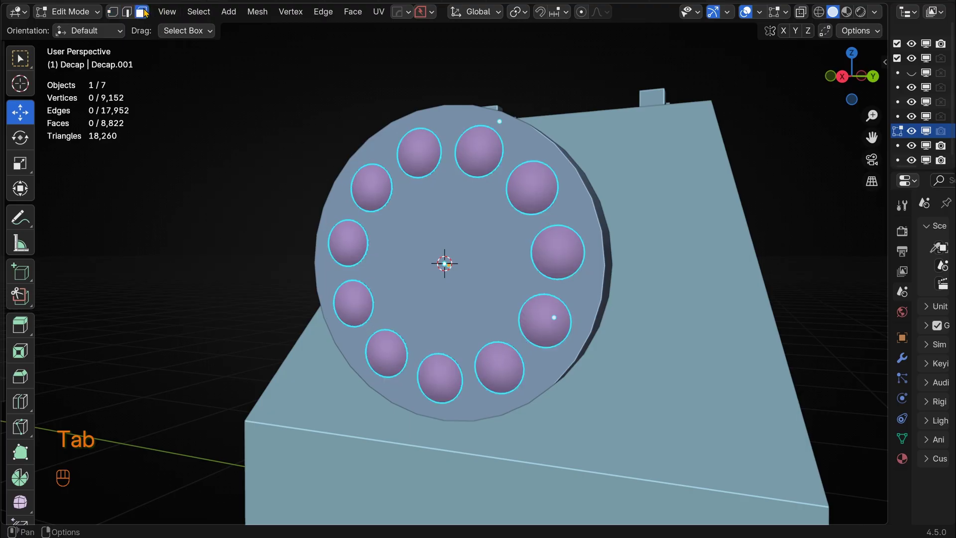
shift+click(523, 191)
shift+click(552, 246)
shift+click(545, 318)
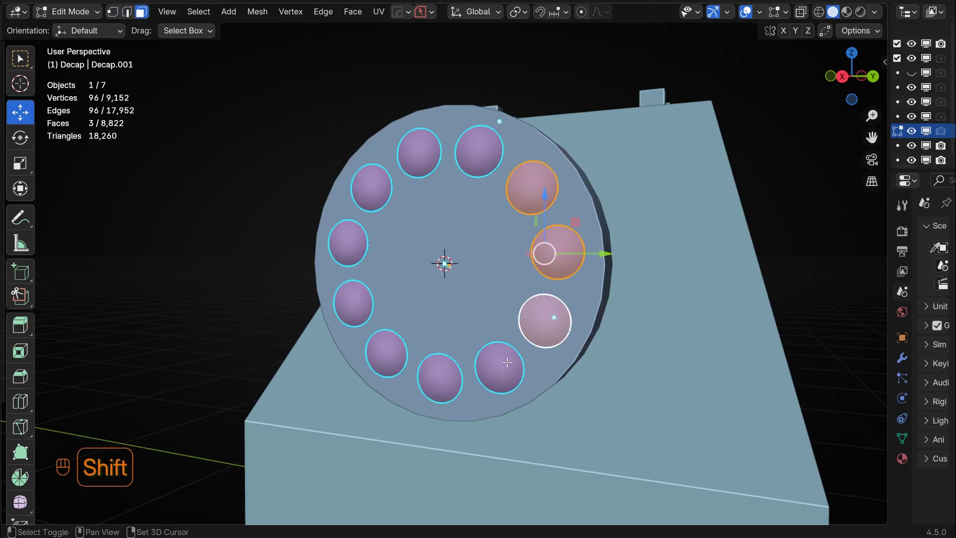
shift+click(507, 361)
shift+click(440, 378)
shift+click(386, 353)
shift+click(354, 303)
shift+click(348, 243)
shift+click(371, 187)
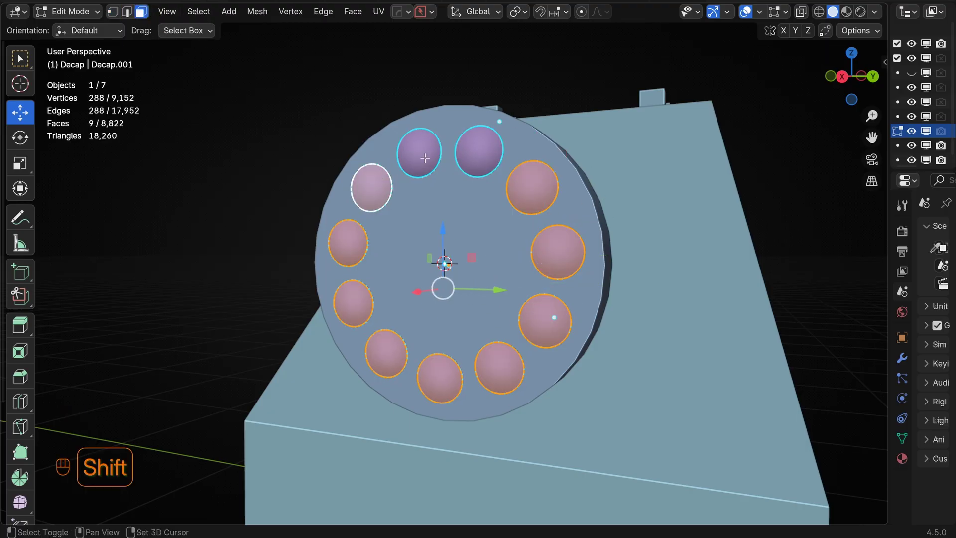
shift+click(425, 158)
shift+click(478, 151)
middle_drag(774, 222, 732, 227)
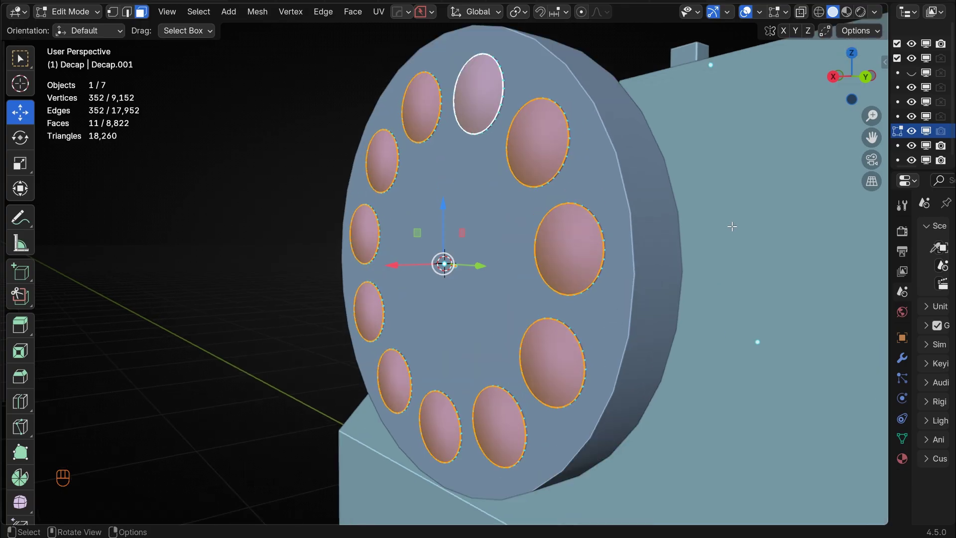
key(ctrl+b)
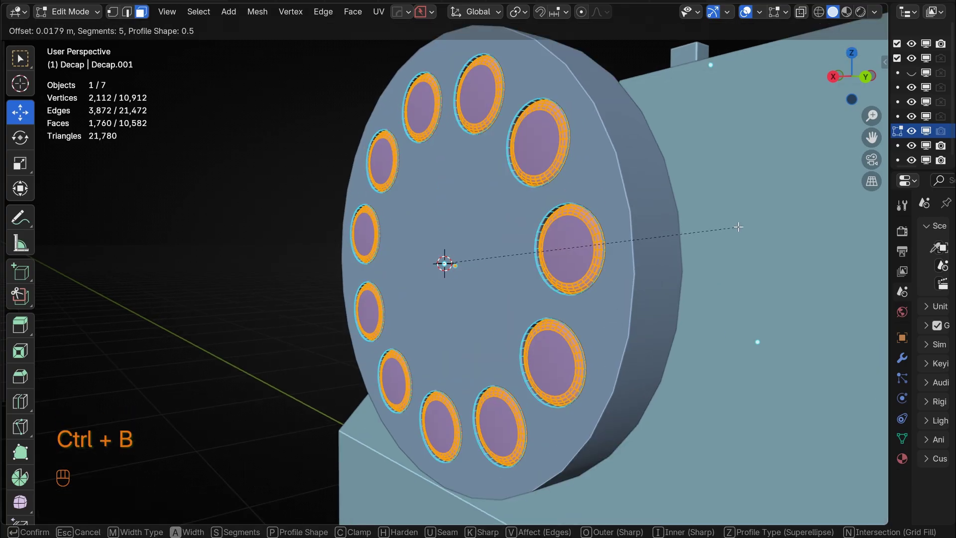
scroll(738, 227, up, 1)
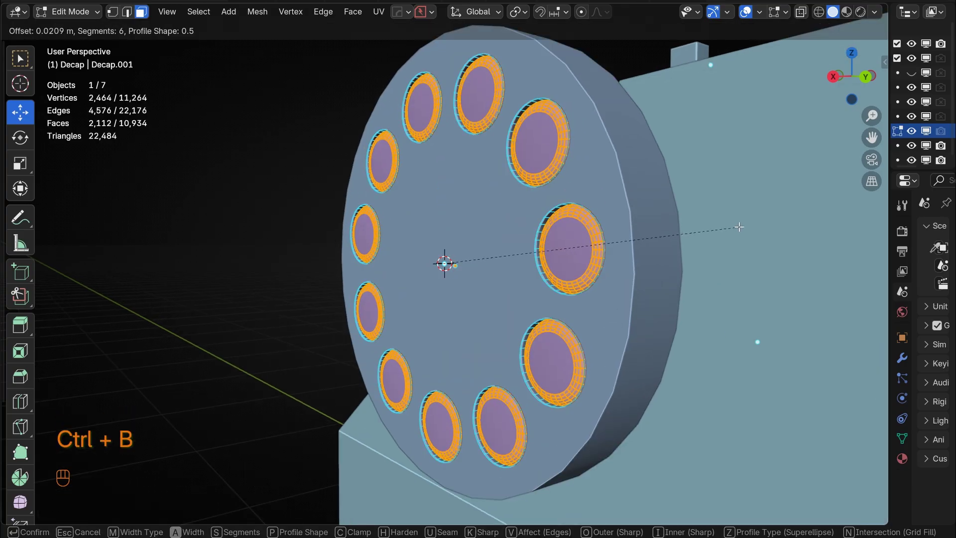
scroll(739, 227, down, 2)
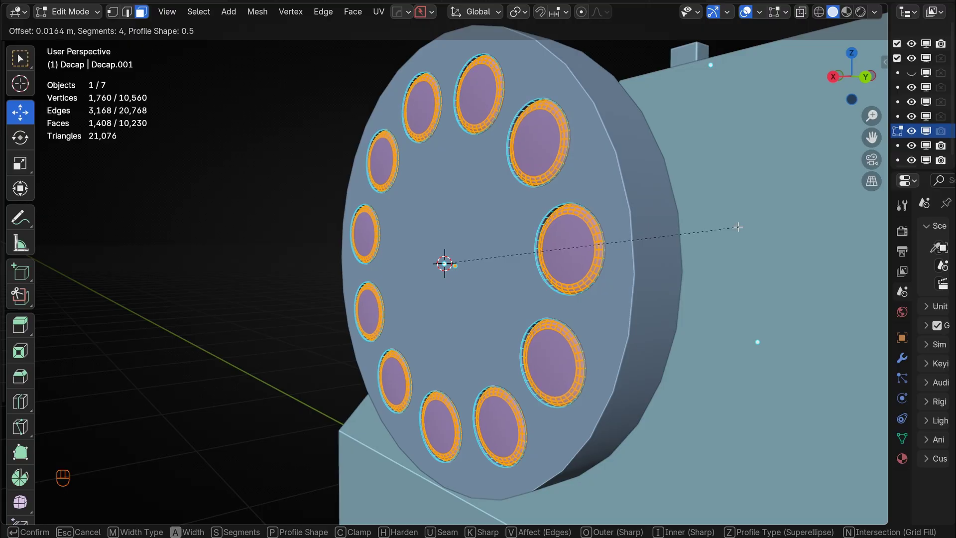
click(738, 227)
drag(398, 267, 393, 264)
key(Tab)
Step: Select the arrayed recess cutter and scale its whole mesh up slightly in Edit Mode to widen the recesses around the plugs
middle_drag(250, 149, 321, 223)
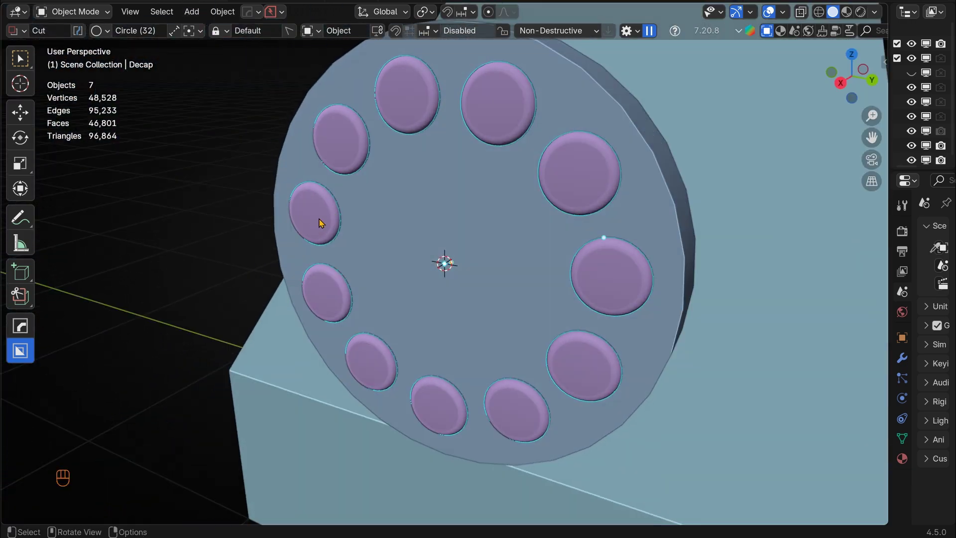
middle_drag(663, 165, 590, 173)
scroll(583, 172, up, 1)
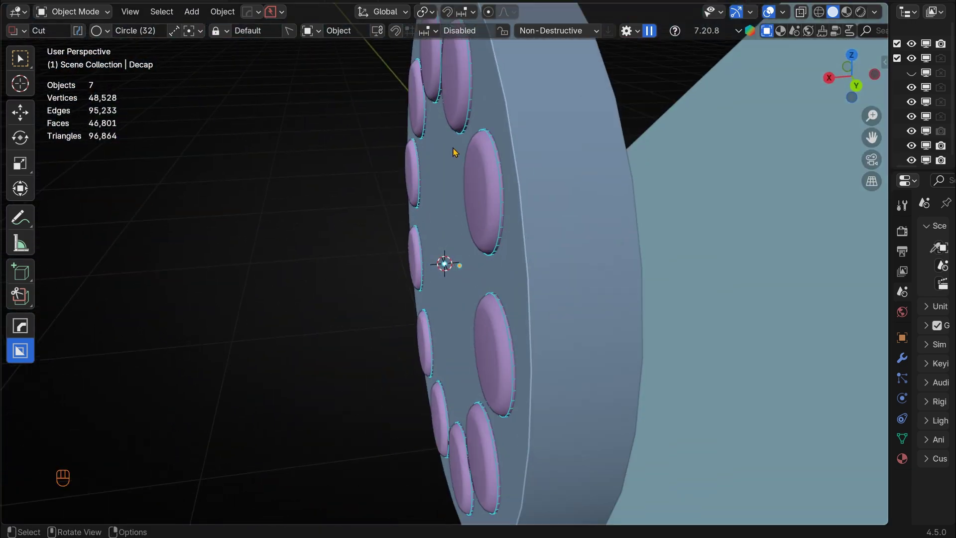
click(491, 144)
key(Tab)
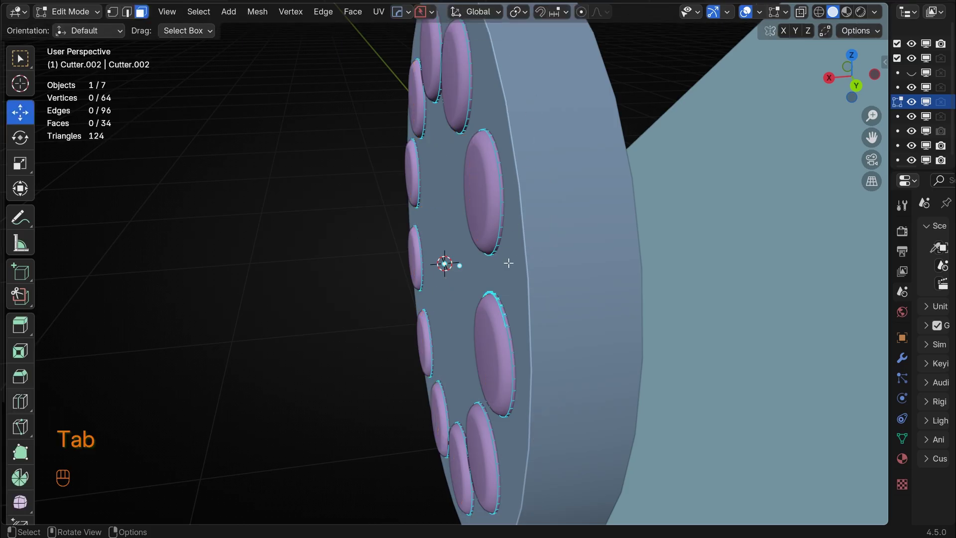
middle_drag(506, 264, 572, 248)
key(a)
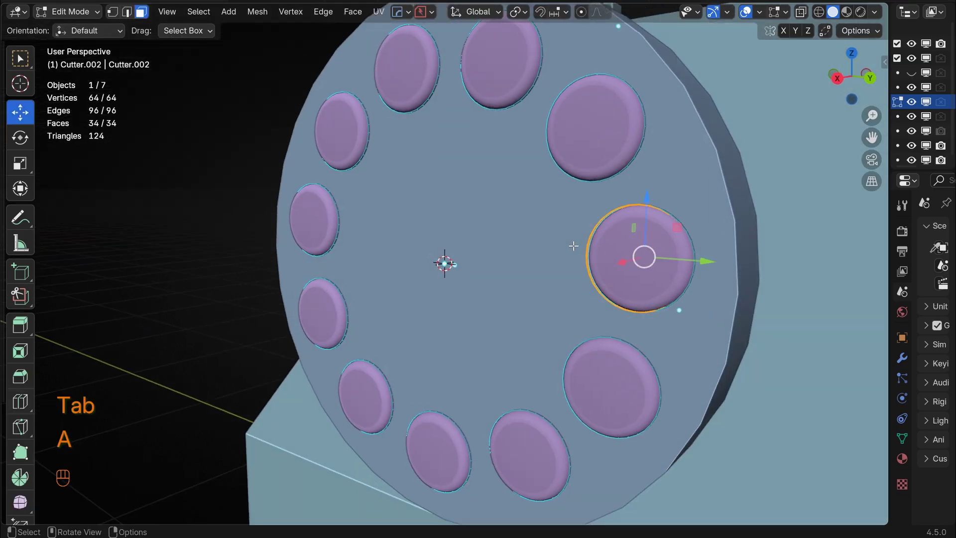
key(s)
click(686, 251)
key(Tab)
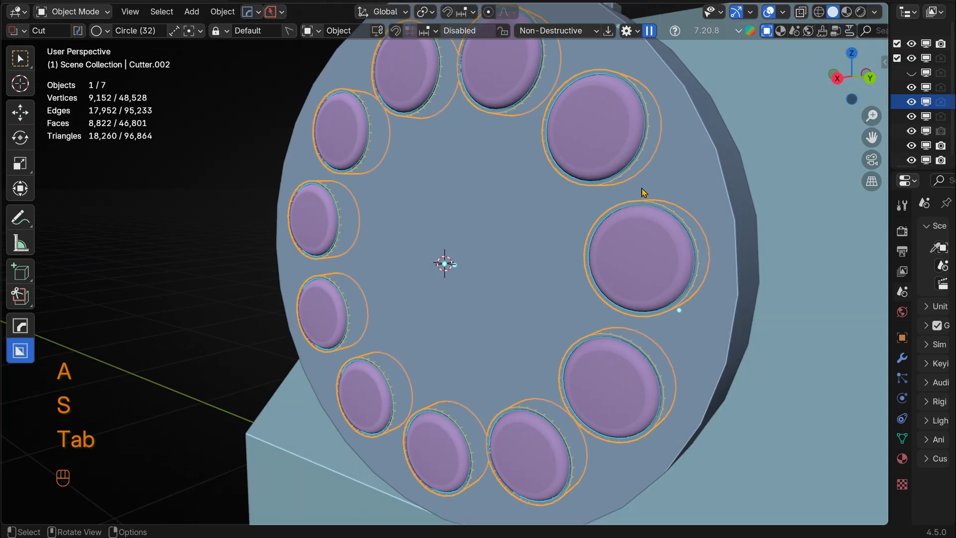
scroll(603, 199, down, 5)
click(285, 160)
middle_drag(285, 160, 426, 166)
scroll(427, 166, up, 3)
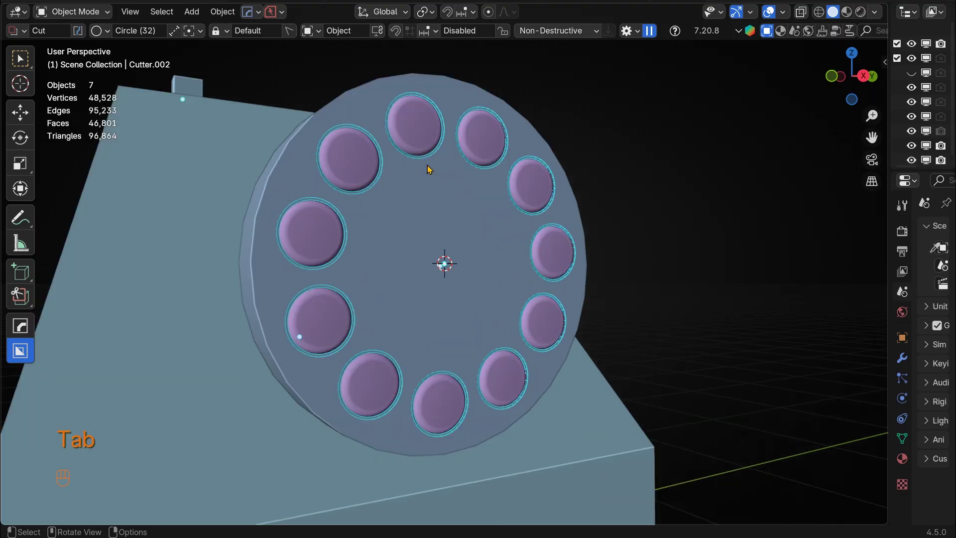
click(489, 166)
key(h)
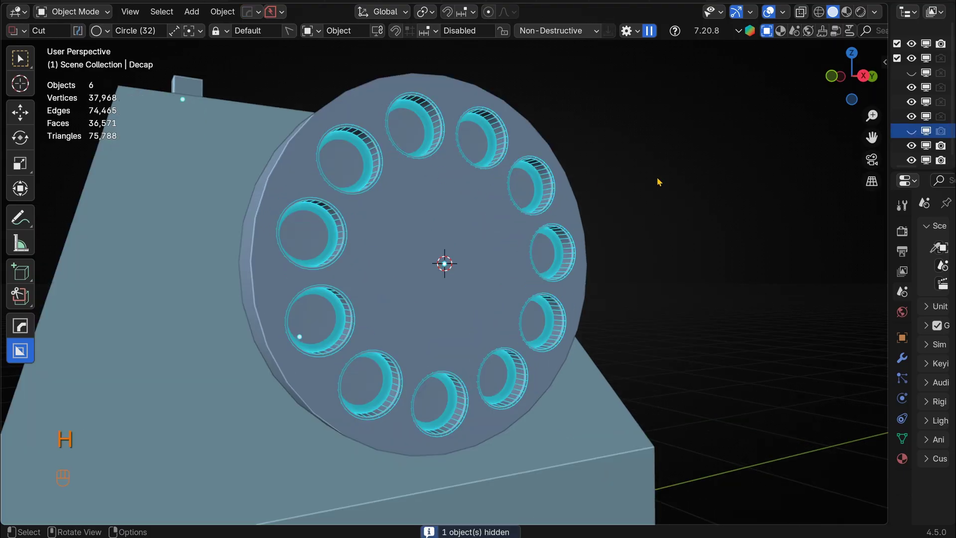
key(ctrl+z)
key(ctrl+z)
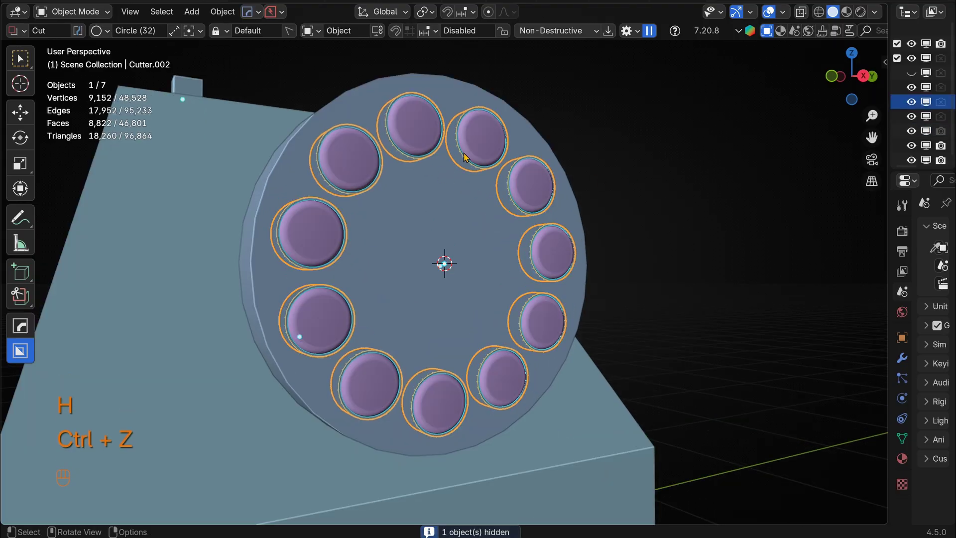
Step: Hide all the overlapping recess cutter objects so only the plugs show on the disc
key(h)
scroll(536, 132, up, 4)
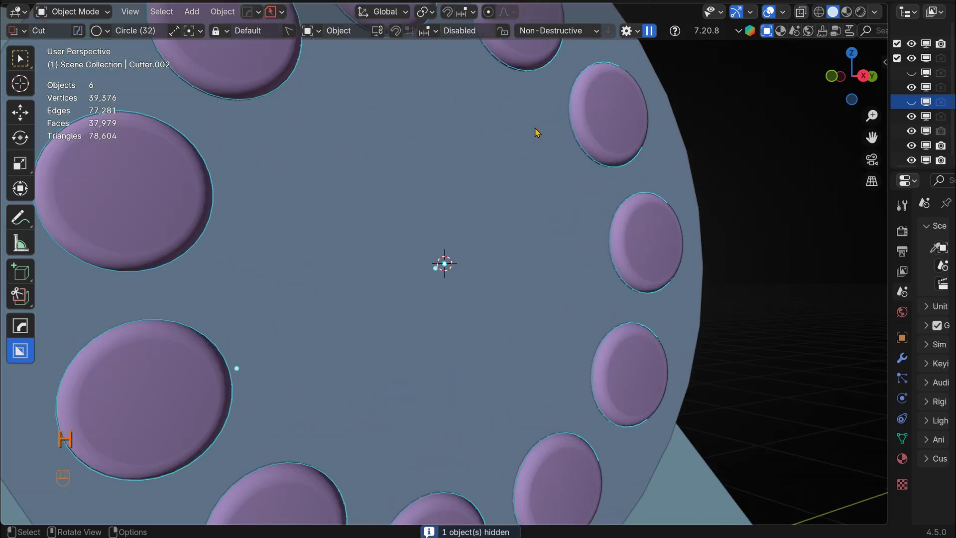
key(ctrl+z)
key(ctrl+z)
key(h)
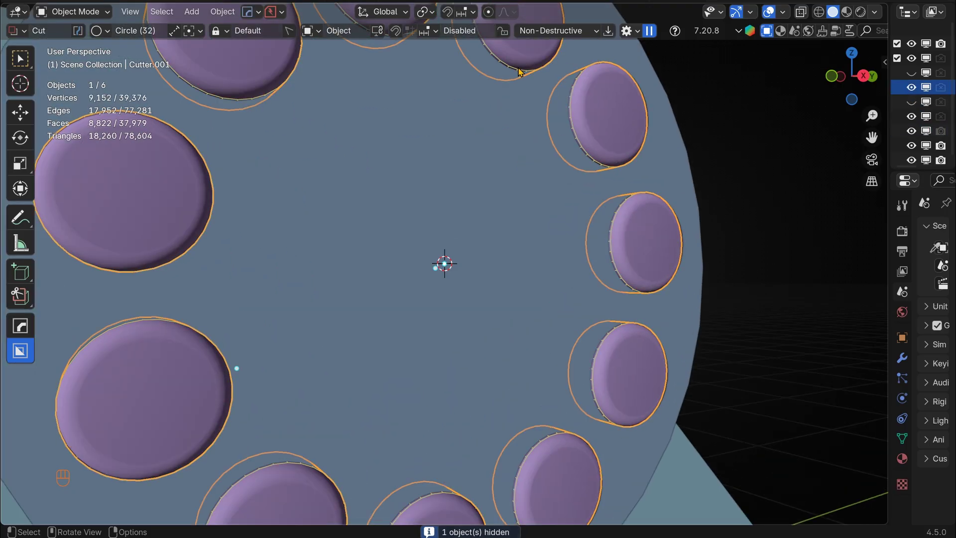
key(ctrl+z)
key(ctrl+z)
key(h)
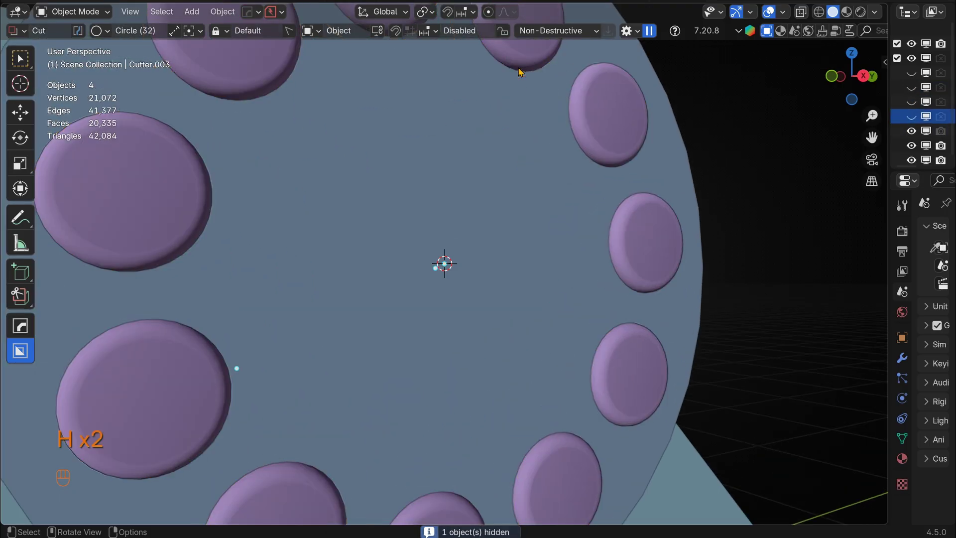
Step: Select the plugs and the disc, and parent the plugs to the disc with Object (Keep Transform)
scroll(573, 99, down, 6)
middle_drag(605, 133, 473, 166)
click(463, 167)
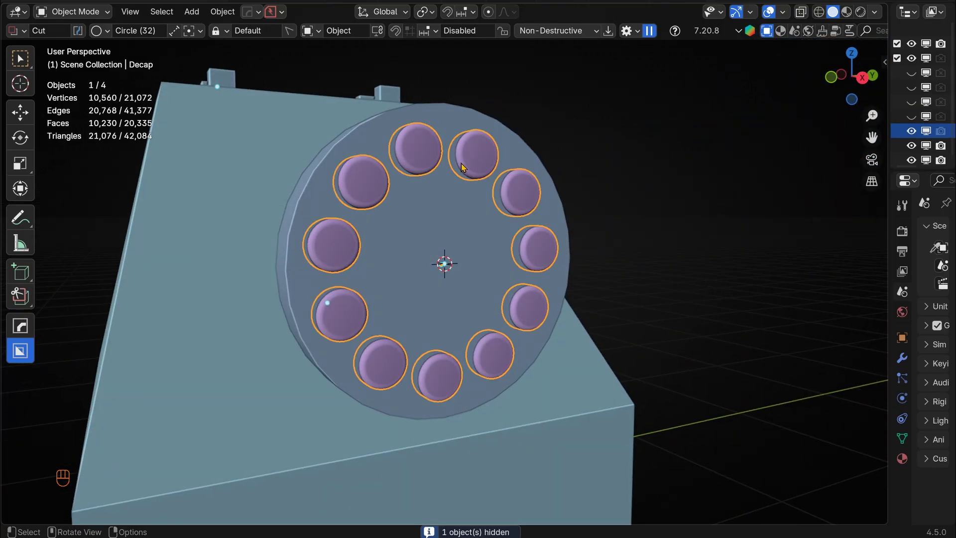
shift+click(429, 223)
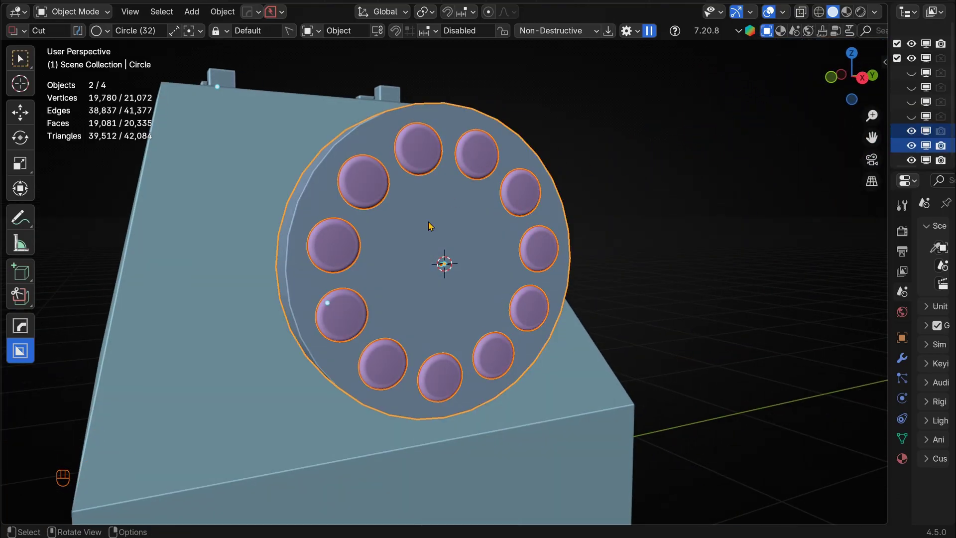
key(ctrl+p)
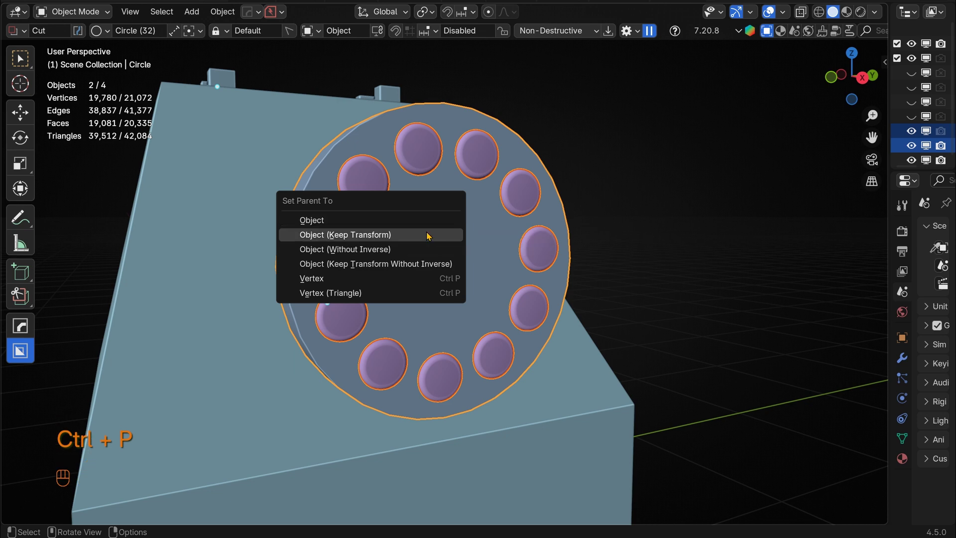
click(428, 236)
Step: Move the disc alone to test that the parented plugs follow it, and undo the move
click(449, 246)
key(g)
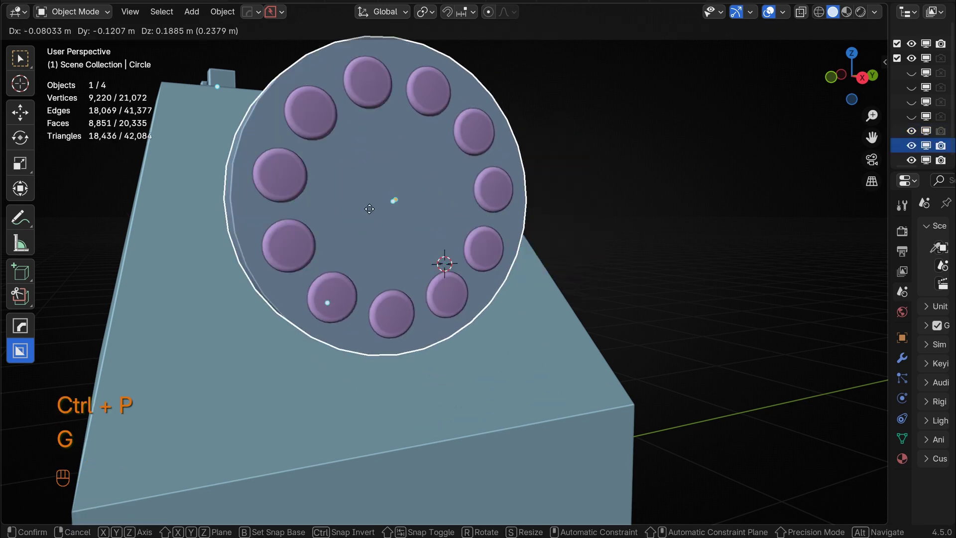
click(472, 233)
key(ctrl+z)
Step: Apply the disc's modifiers with the HardOps Smart Apply operation
click(703, 191)
middle_drag(705, 197, 760, 224)
key(KP_1)
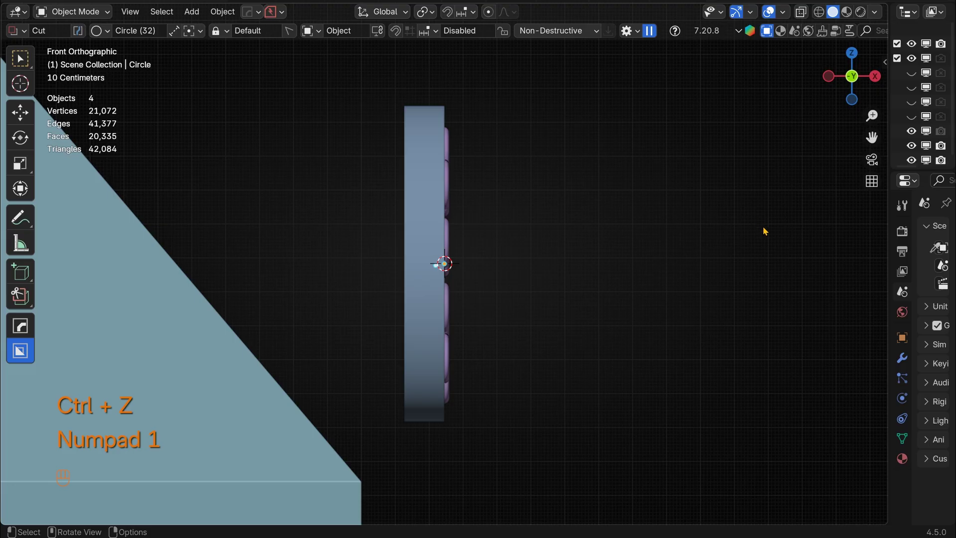
click(433, 183)
key(Tab)
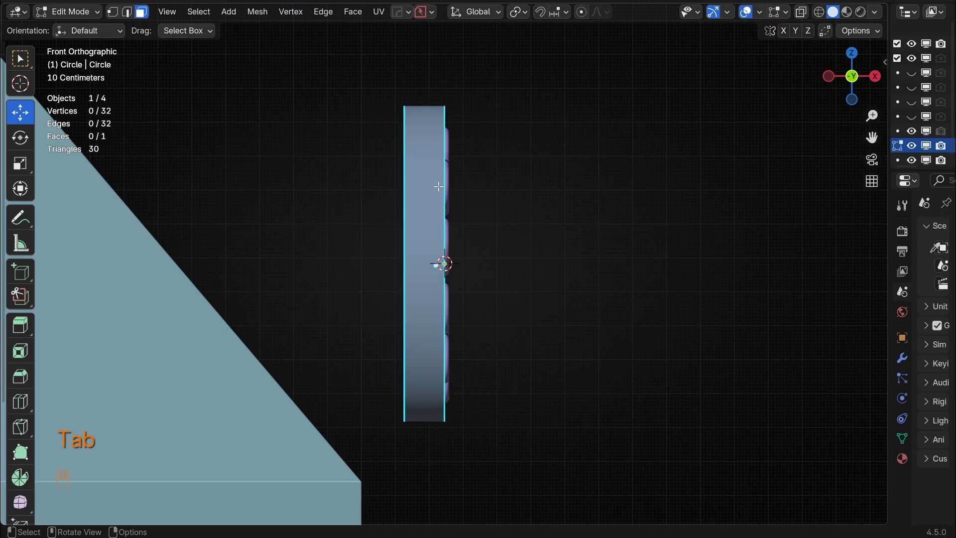
middle_drag(435, 197, 146, 64)
click(441, 199)
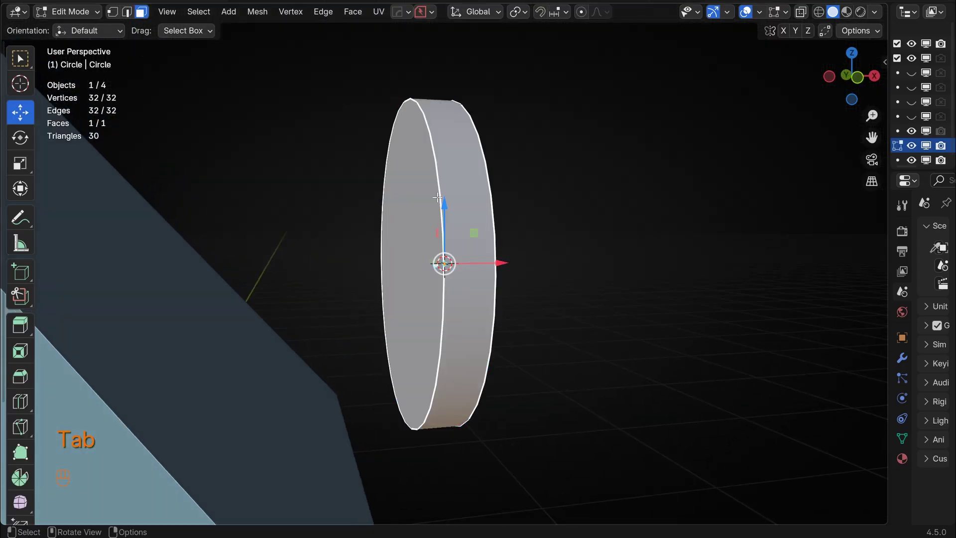
key(q)
mouse_move(454, 254)
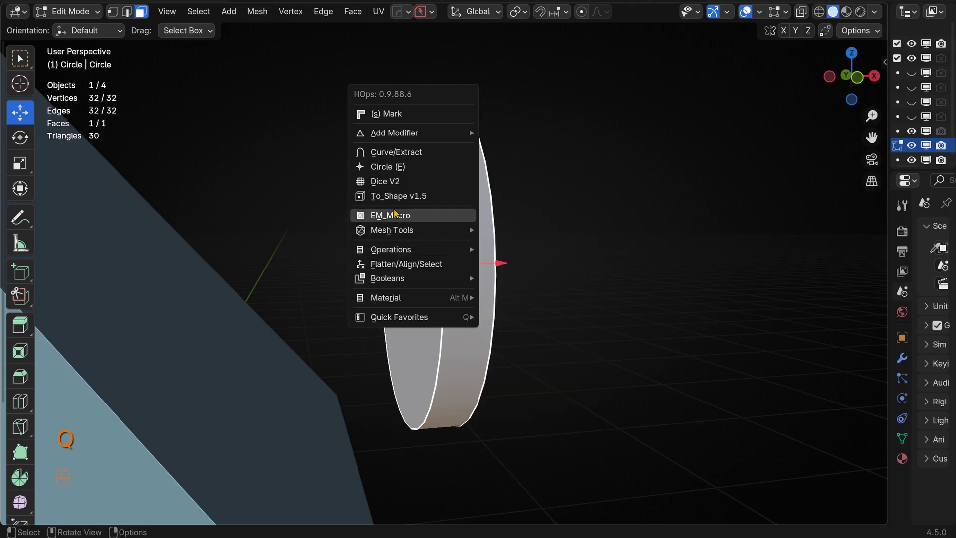
key(Tab)
key(q)
mouse_move(446, 183)
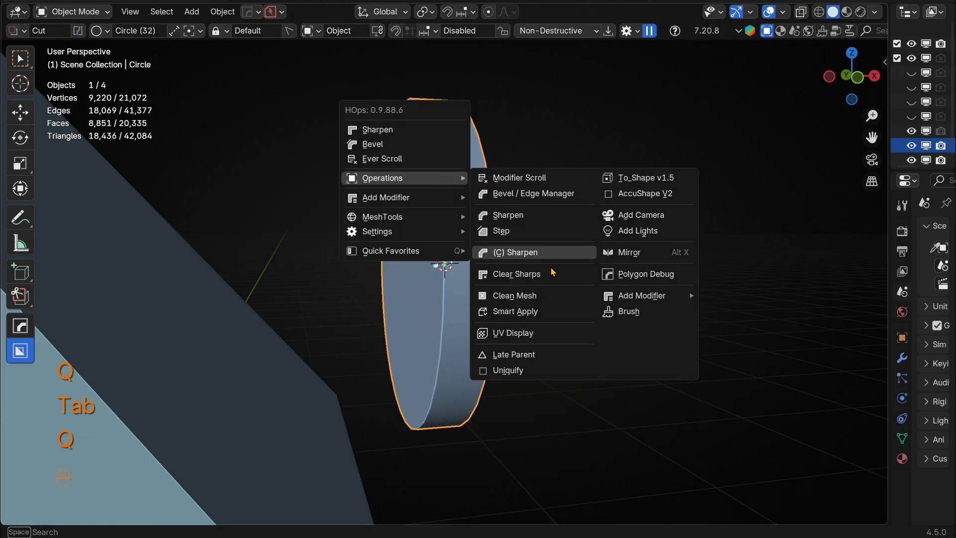
click(550, 309)
Step: Select the disc's back face in Edit Mode and move it along X toward the front to thin the disc
key(Tab)
click(407, 207)
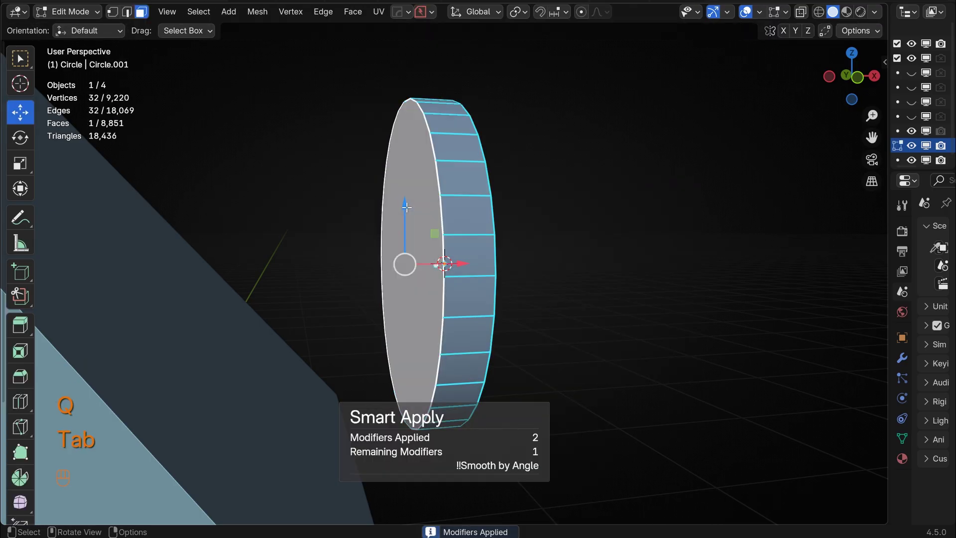
drag(462, 266, 480, 269)
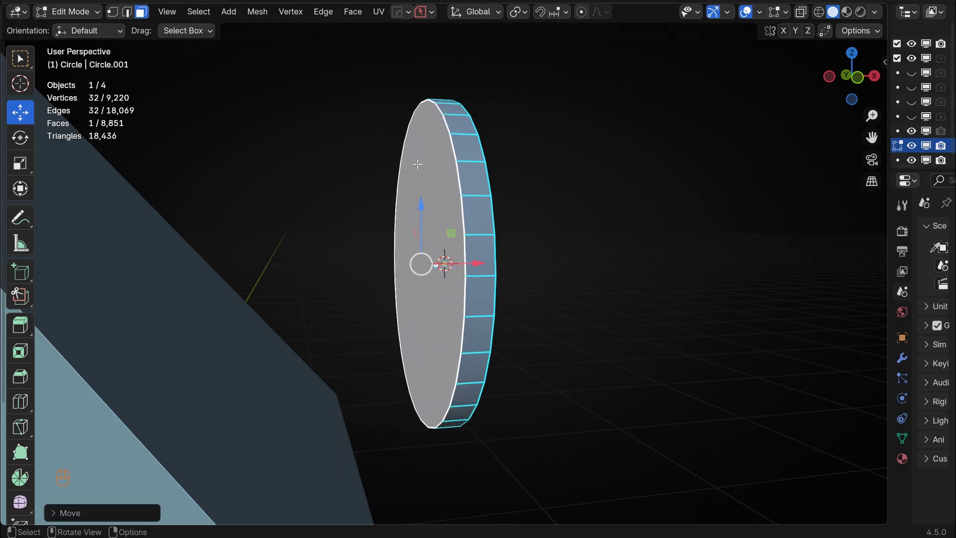
Step: Duplicate the disc's back face in place and separate the copy into its own object
key(shift+d)
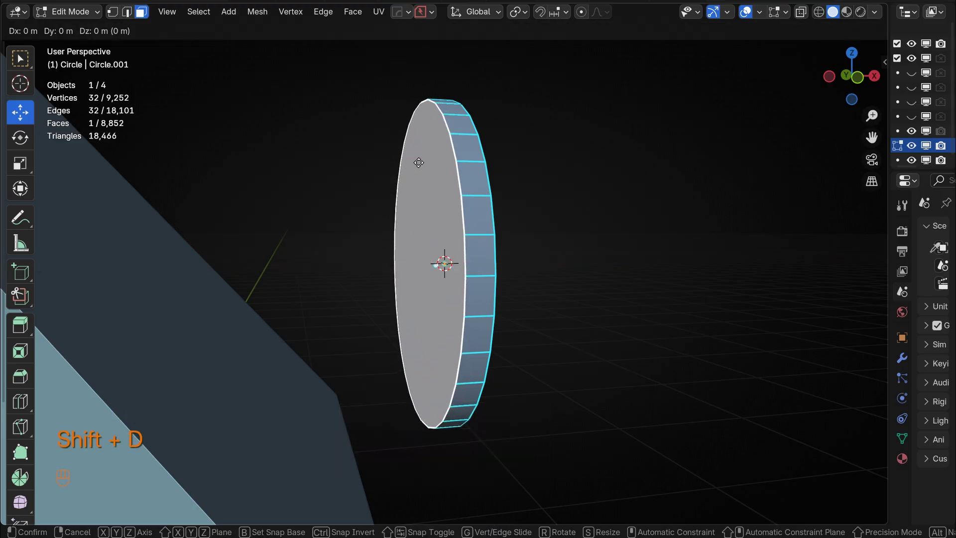
right_click(420, 165)
right_click(420, 187)
mouse_move(382, 394)
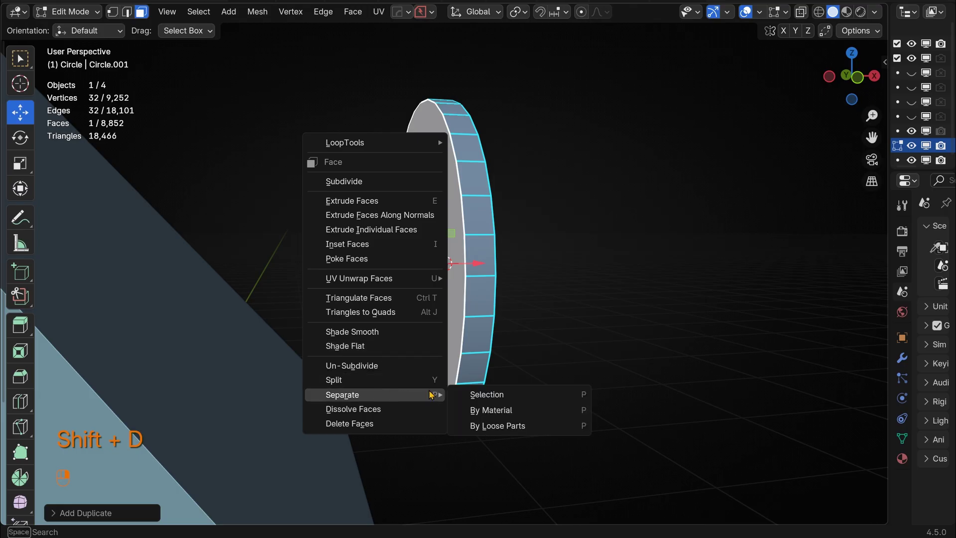
click(476, 393)
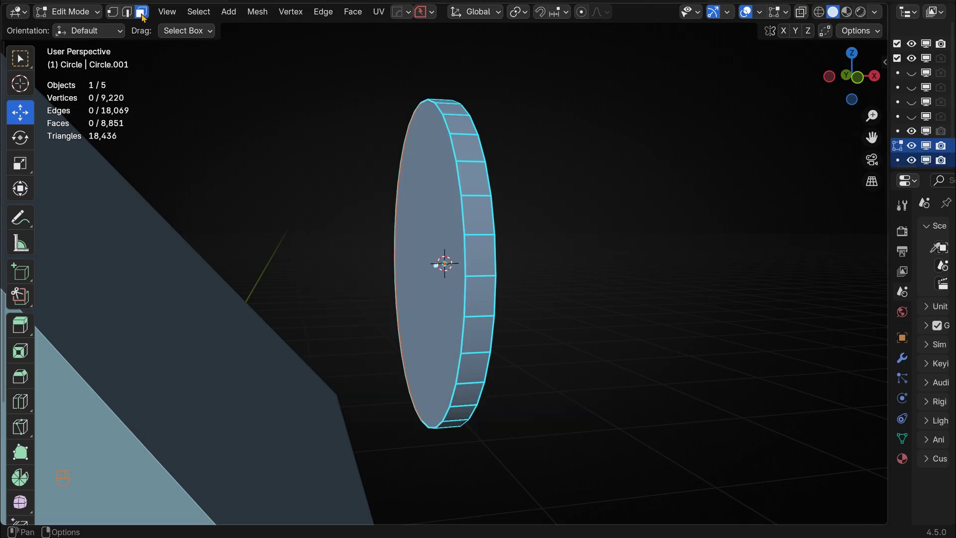
Step: Return to Object Mode and scale the separated back face up to about 1.2 times its size
key(Tab)
click(440, 204)
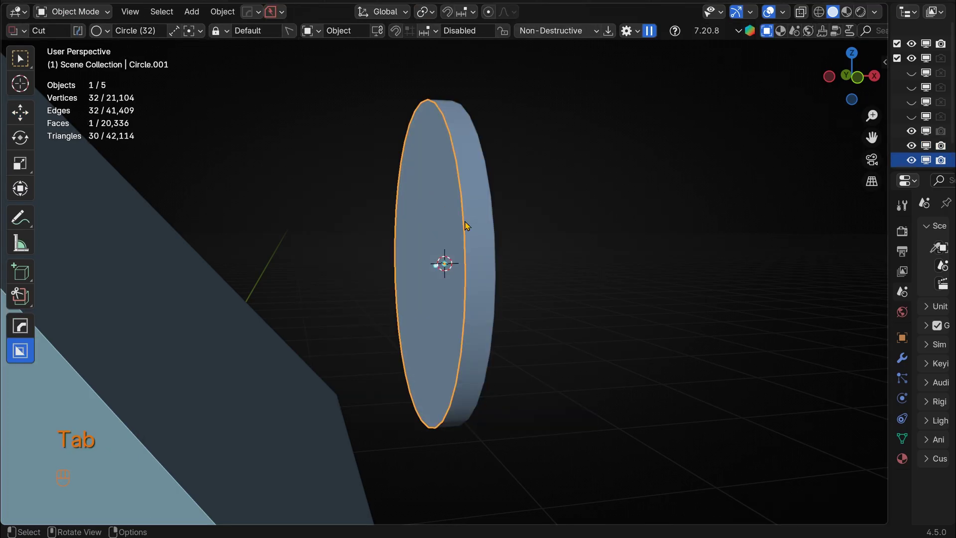
key(s)
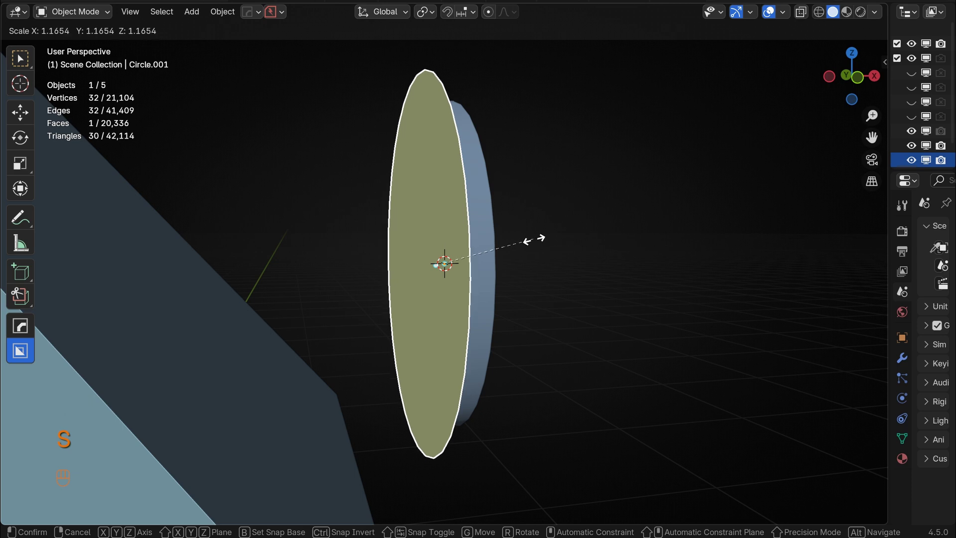
click(538, 248)
Step: Give the enlarged back face a thickness of about 0.02 with HardOps Solidify, extending away from the disc
key(q)
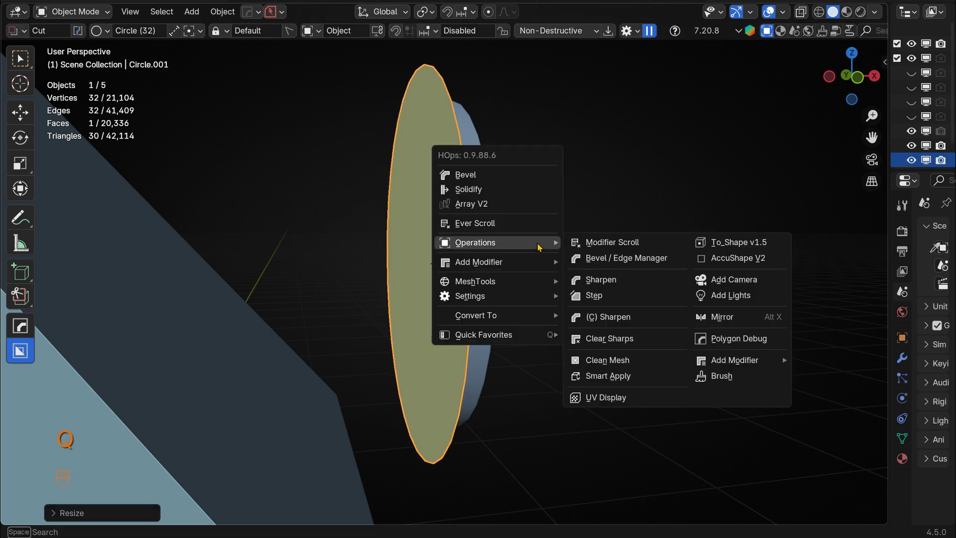
click(496, 191)
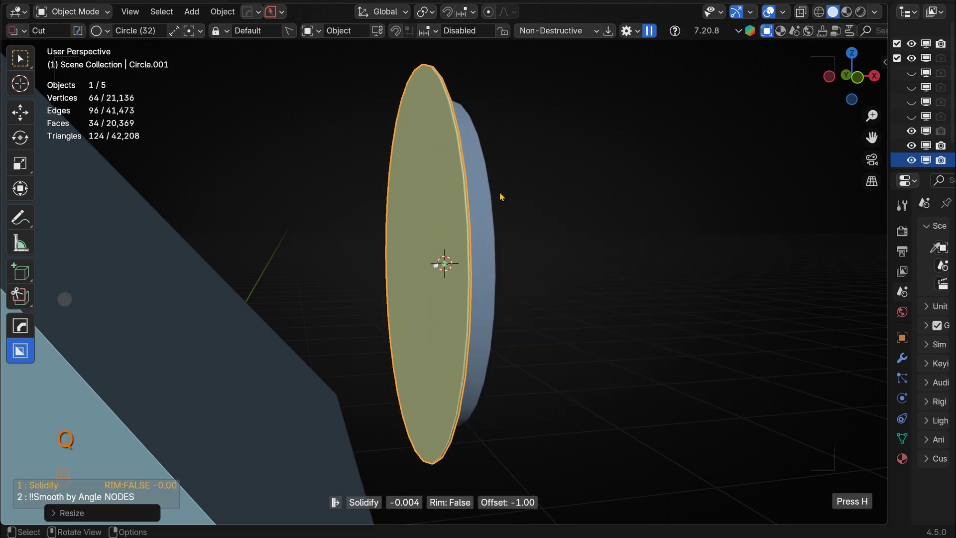
click(504, 197)
click(596, 166)
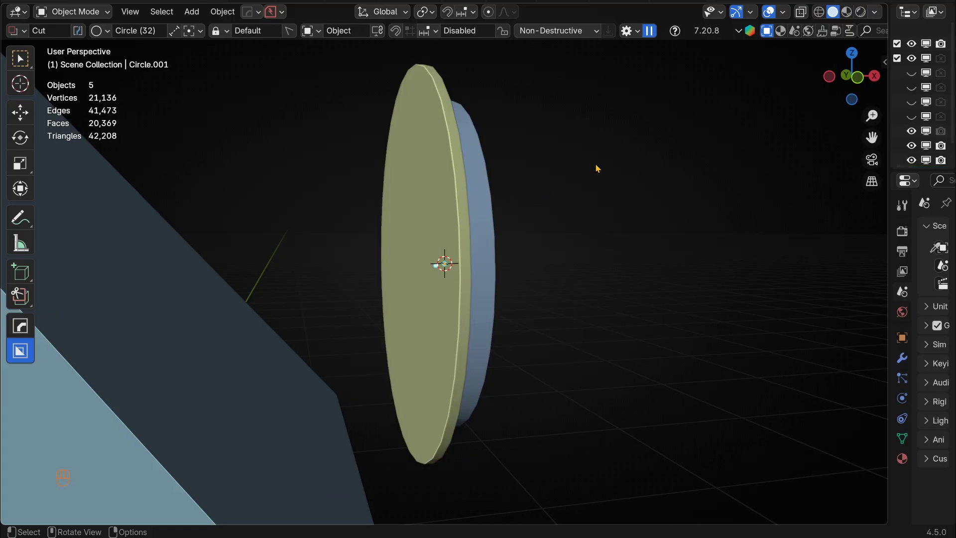
middle_drag(619, 209, 591, 222)
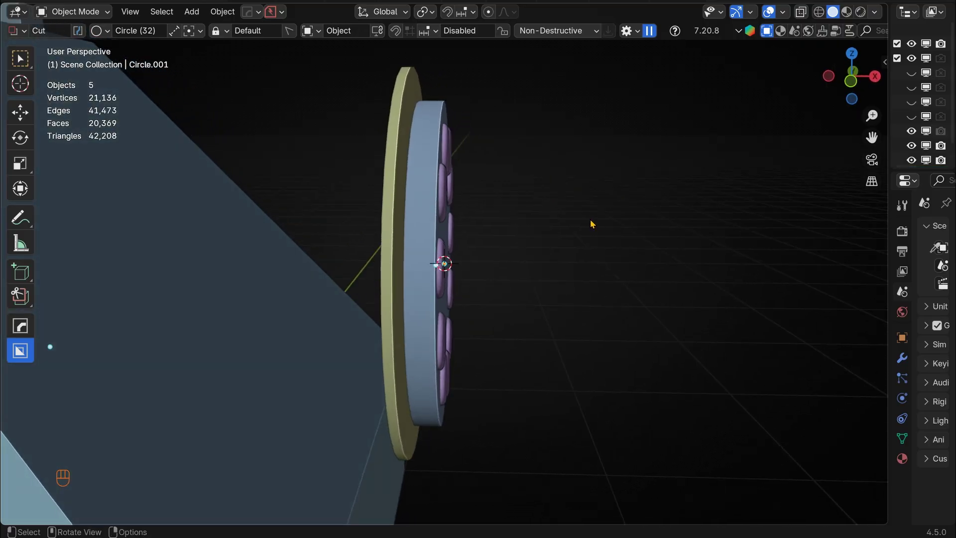
Step: Add a HardOps bevel to the backing plate with 3 segments, a width of about 0.005 and a 30° angle limit
click(387, 144)
key(Tab)
key(Tab)
key(q)
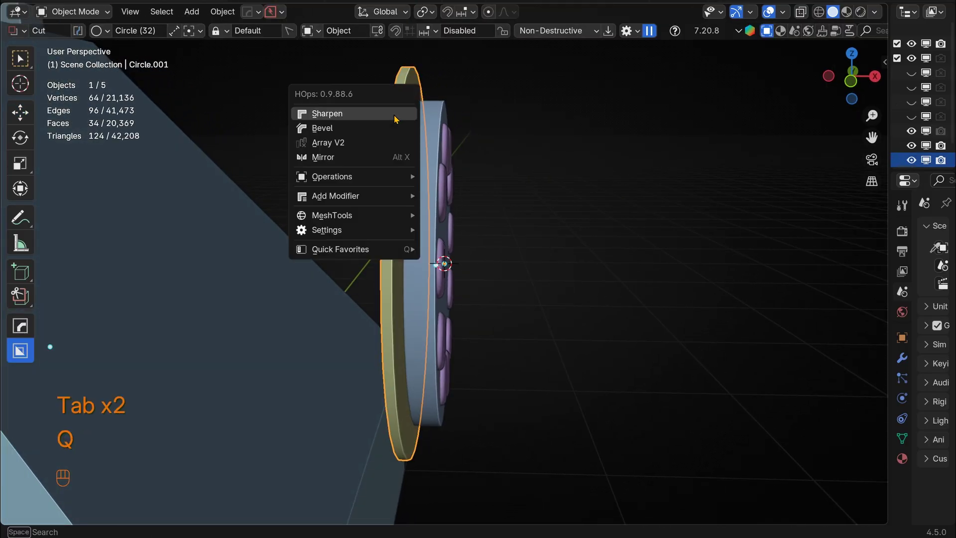
click(399, 136)
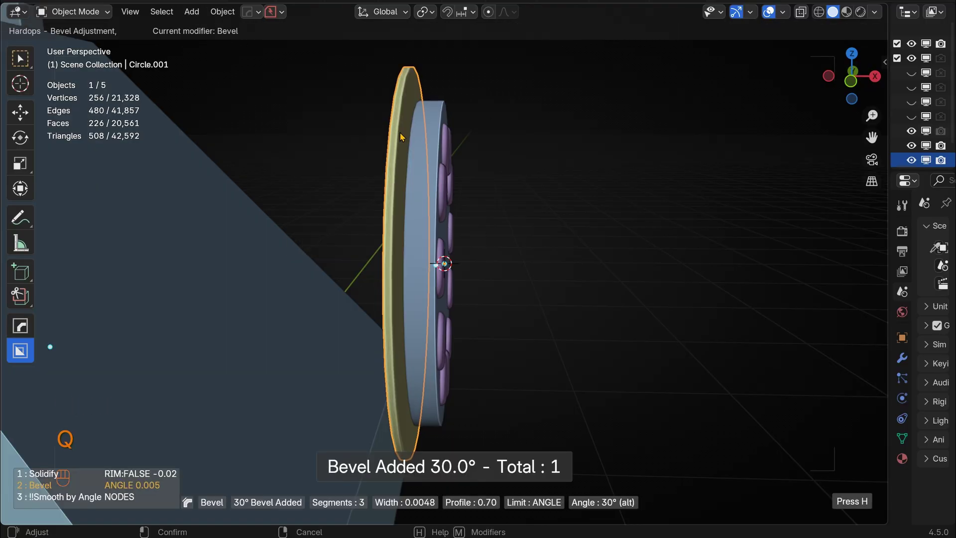
click(401, 136)
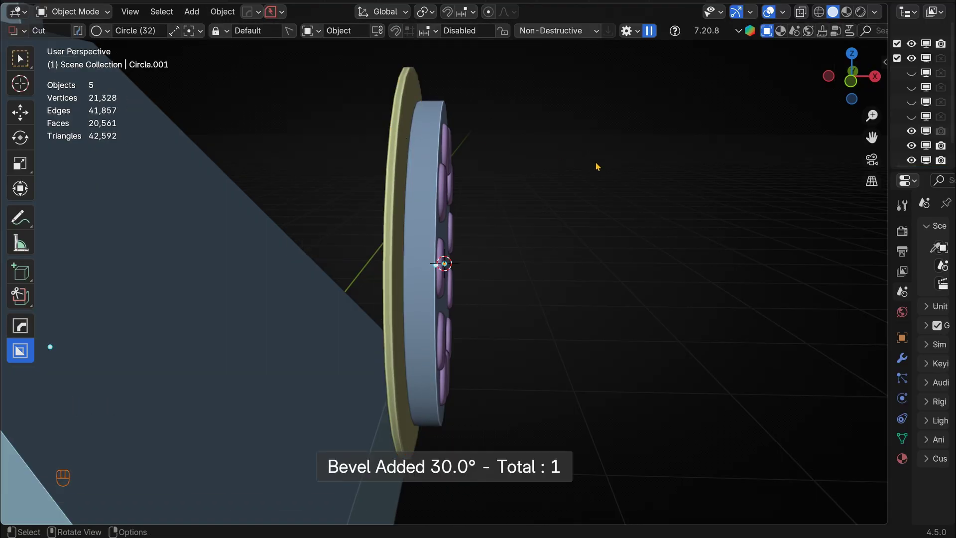
Step: Add a HardOps bevel to the plug-holding disc with 3 segments, a width of about 0.004 and a 30° angle limit
middle_drag(401, 136, 443, 128)
click(443, 128)
key(q)
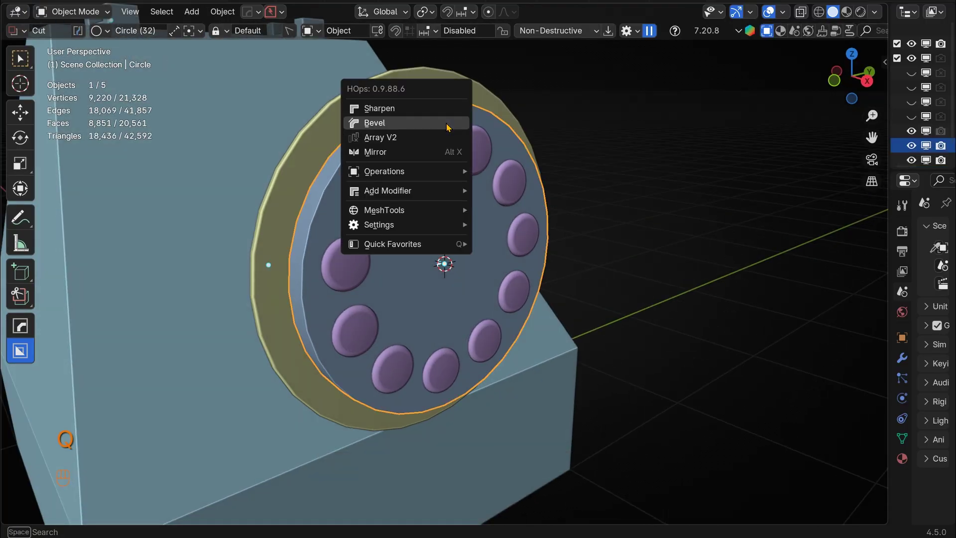
click(447, 128)
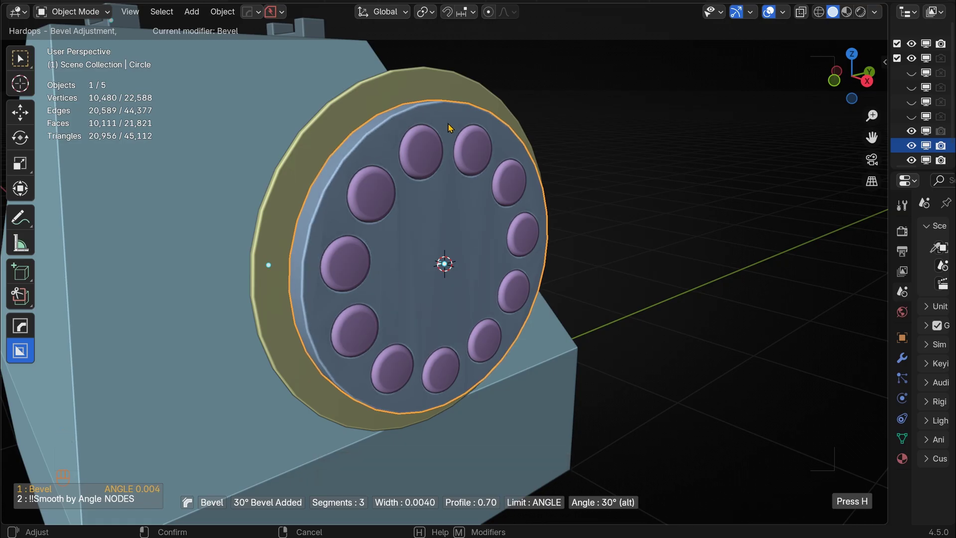
click(451, 145)
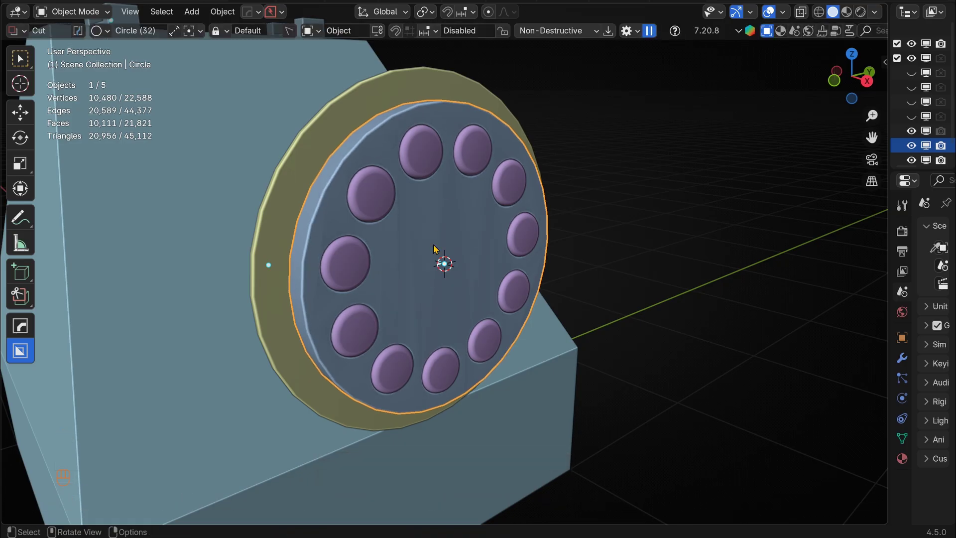
Step: Apply ND Weighted Normals shading to the bevelled disc and deselect it
key(shift+2)
mouse_move(401, 373)
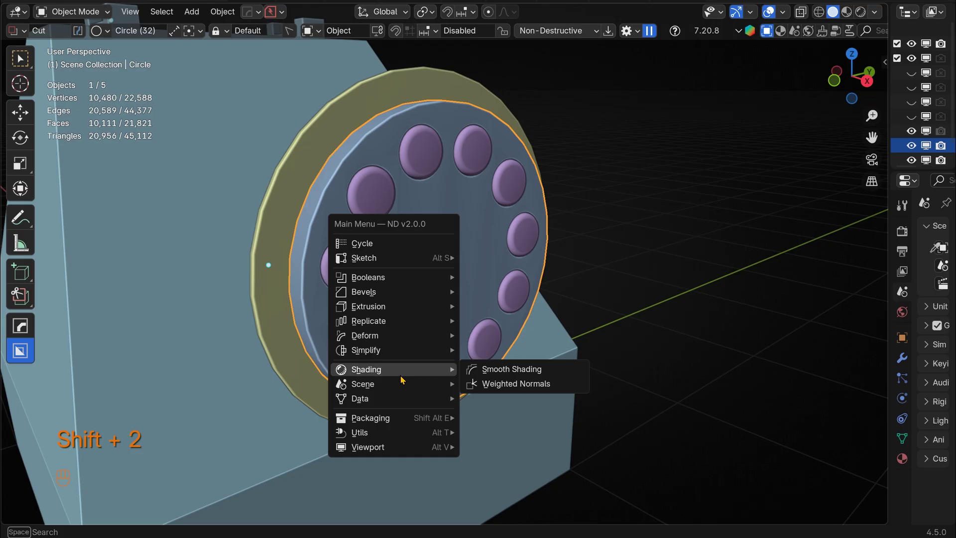
click(499, 390)
click(638, 177)
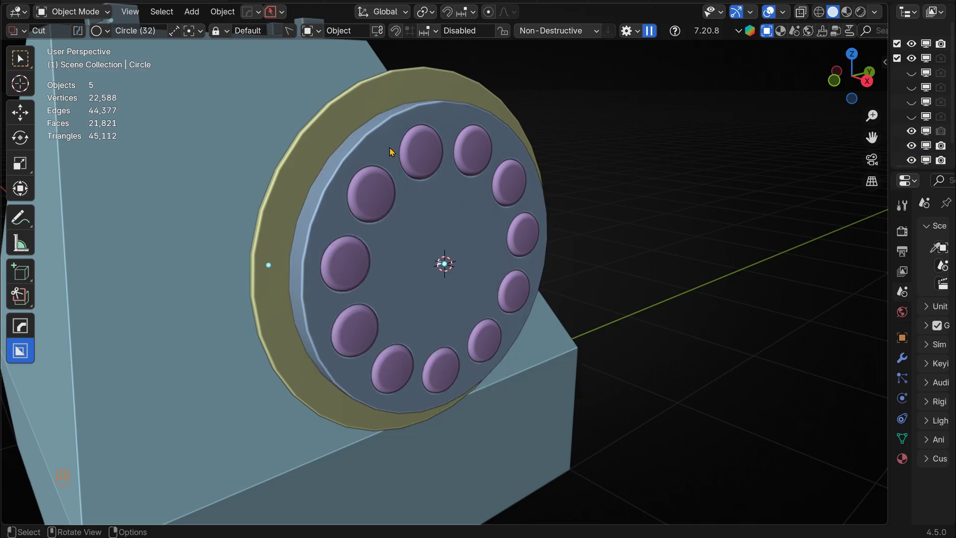
Step: Parent the backing plate to the plug-holding disc with Object (Keep Transform), testing the link with a trial move that is undone
click(342, 125)
shift+click(378, 137)
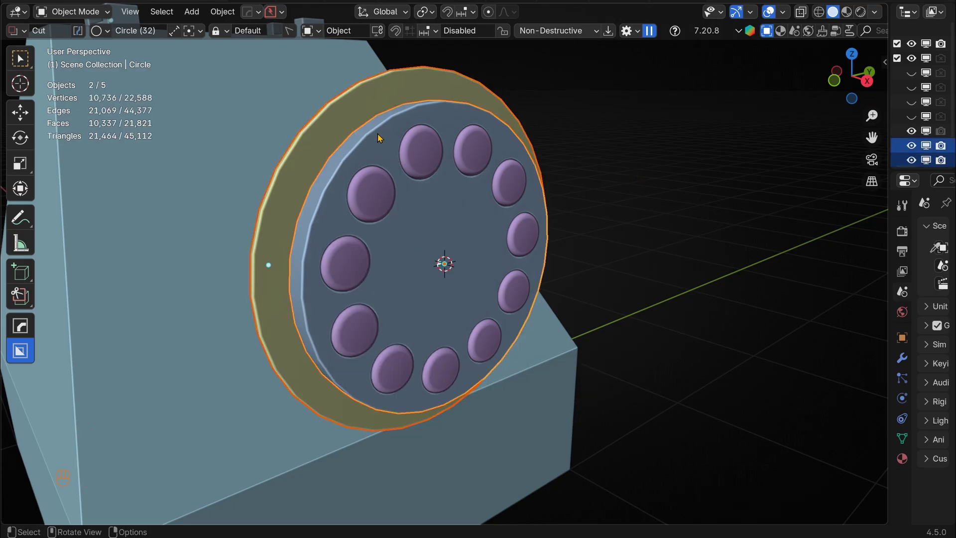
key(ctrl+p)
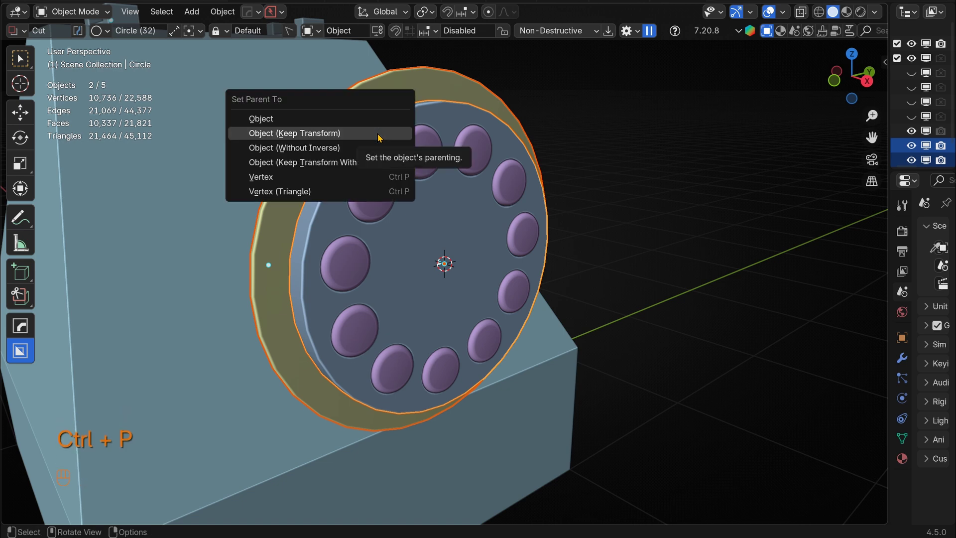
click(379, 135)
key(alt+a)
click(495, 242)
key(g)
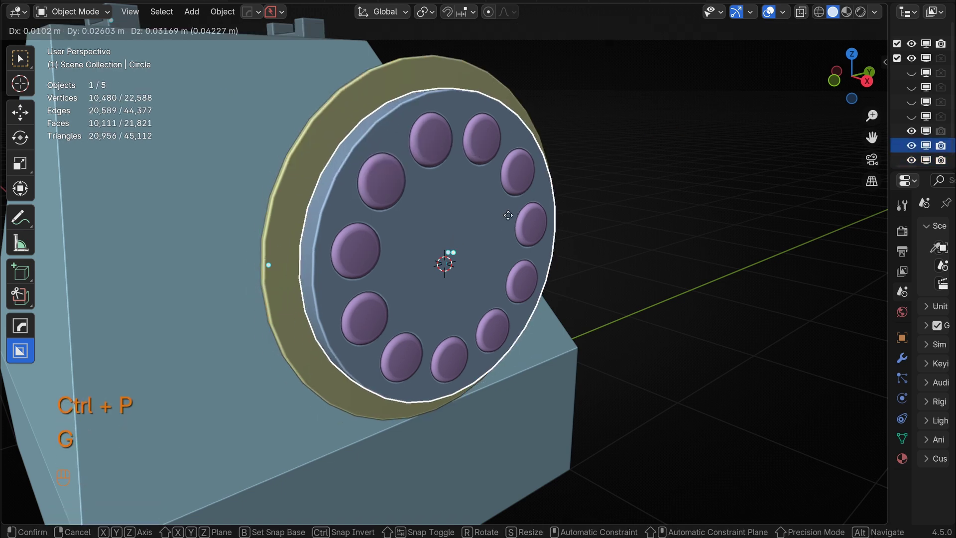
key(ctrl+z)
Step: Close the gap between the backing plate and the disc in front view, and shift the assembly towards the block's sloping face
key(KP_1)
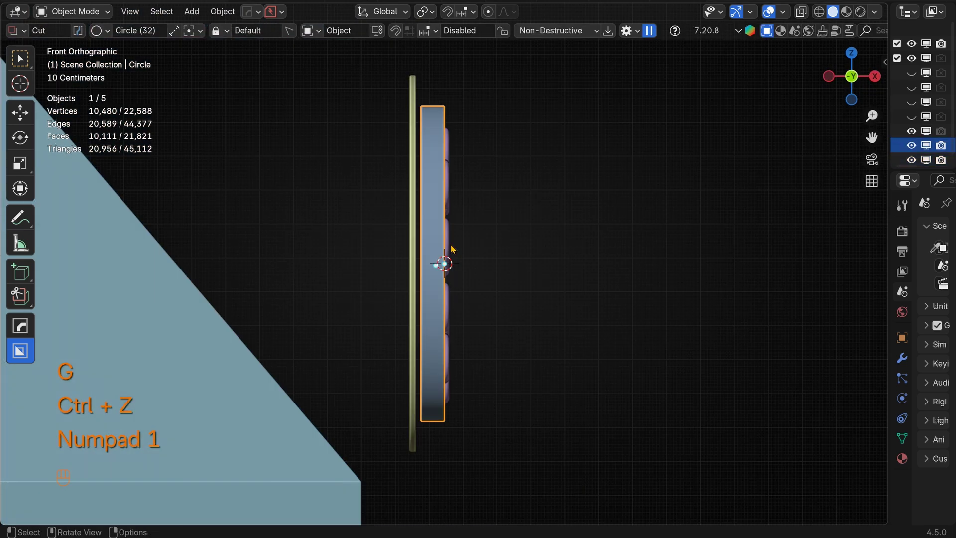
click(412, 137)
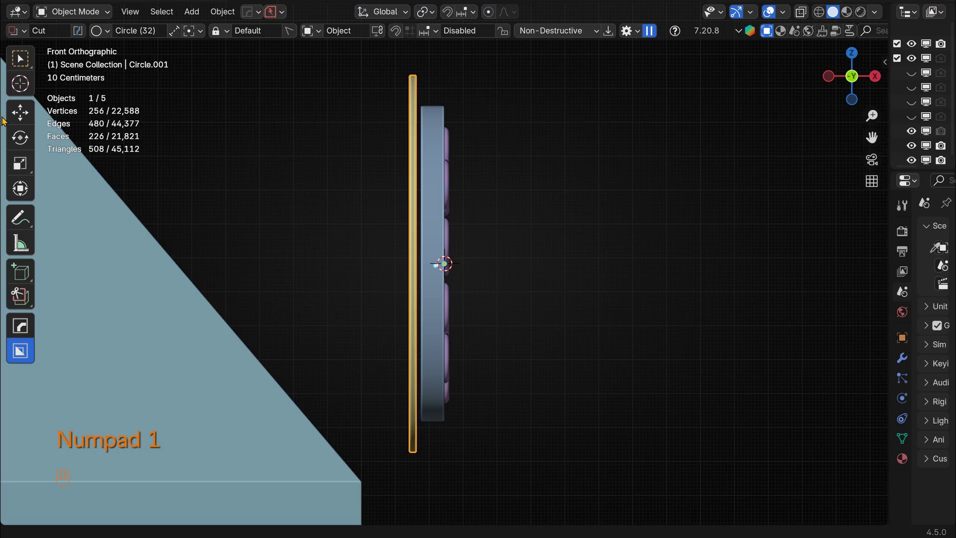
click(21, 112)
drag(494, 256, 405, 262)
click(460, 169)
click(439, 158)
Step: Rotate and move the disc with its backing plate until the assembly lies flat against the block's sloping face
key(r)
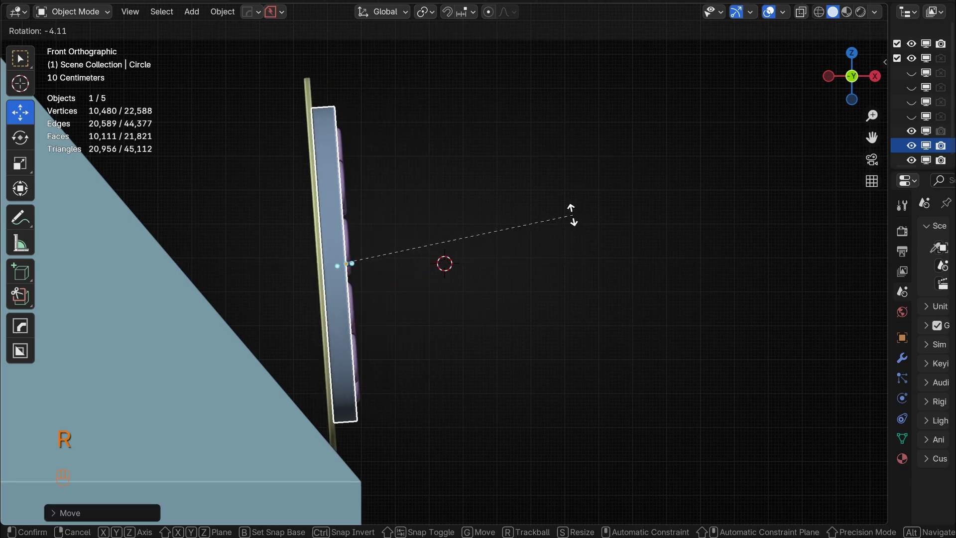
drag(400, 263, 256, 266)
key(r)
click(298, 255)
key(r)
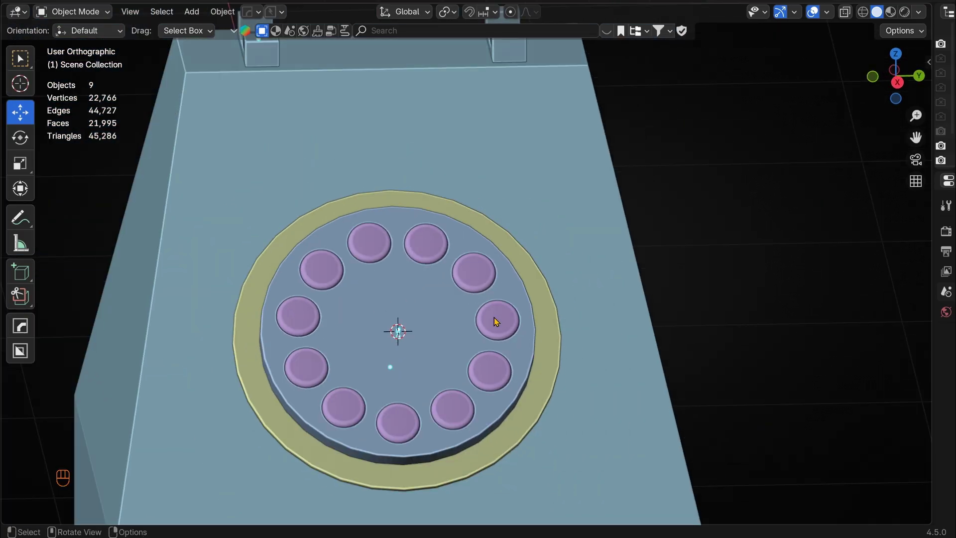
Step: Add a text object at the disc's centre and replace its default content with 2
key(shift+a)
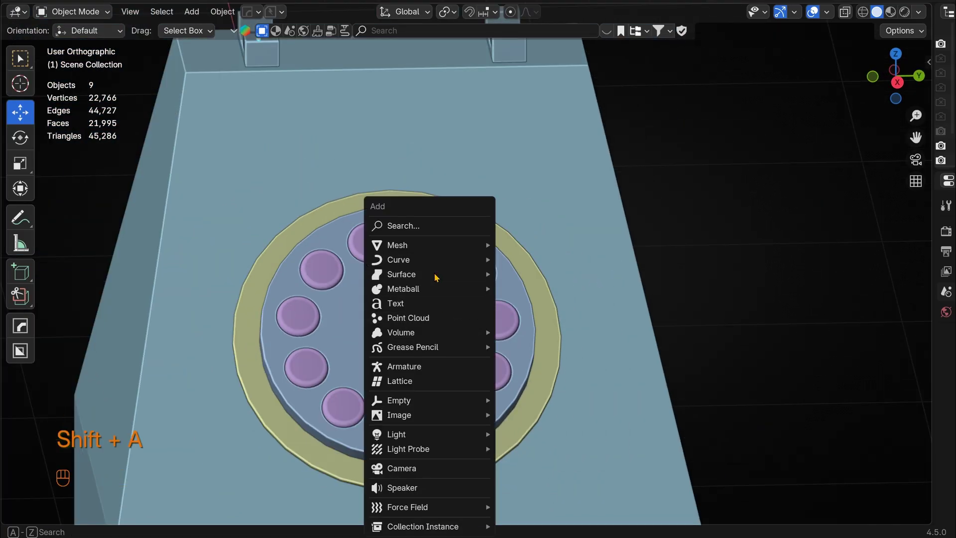
click(438, 305)
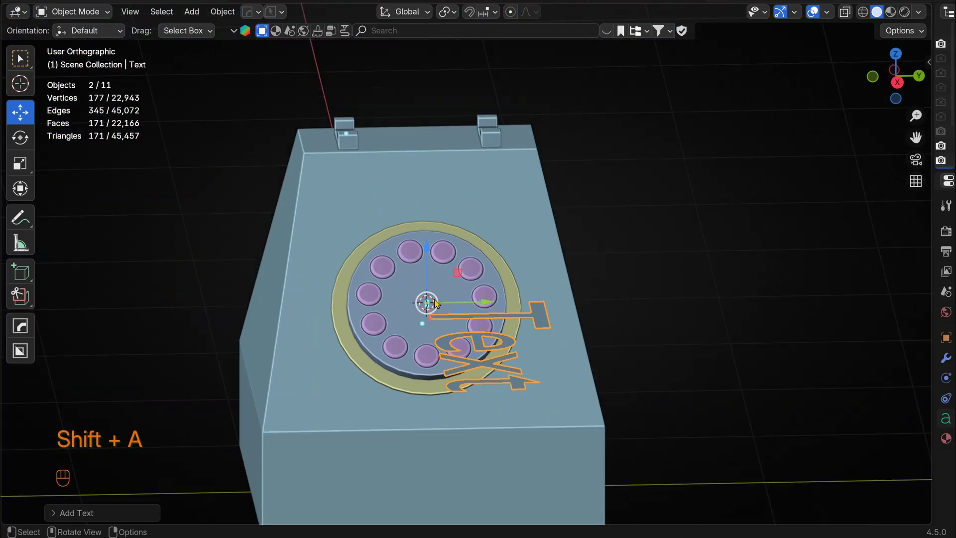
key(Tab)
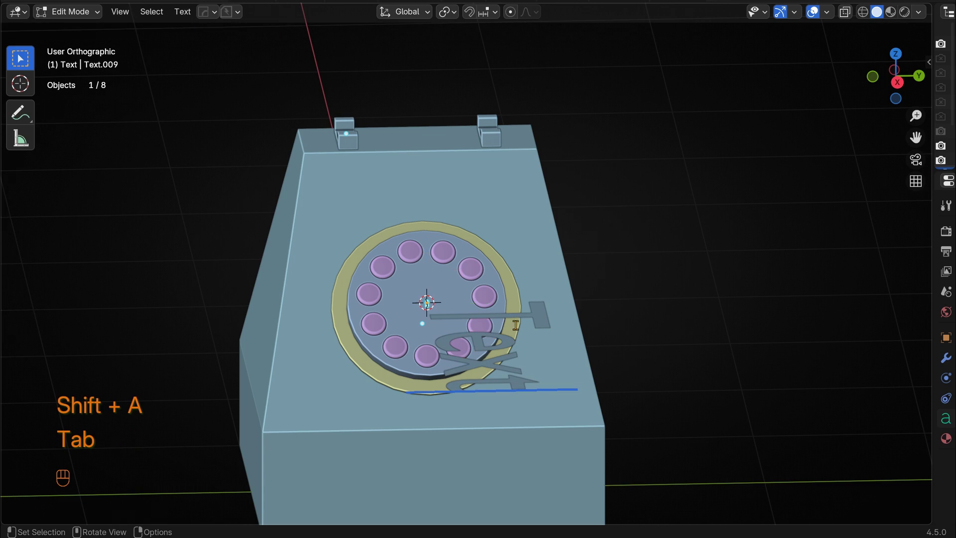
key(BackSpace)
key(BackSpace)
key(BackSpace)
key(BackSpace)
text(2)
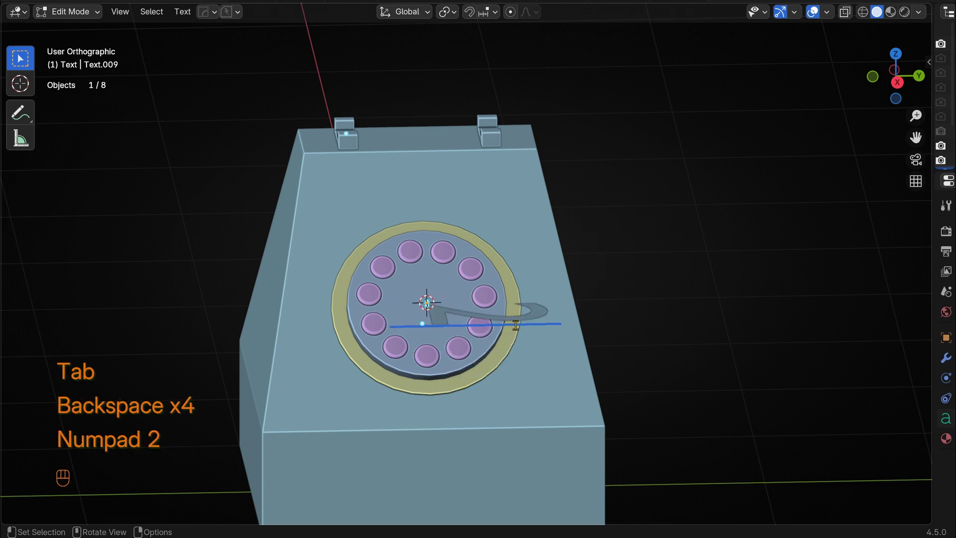
key(Tab)
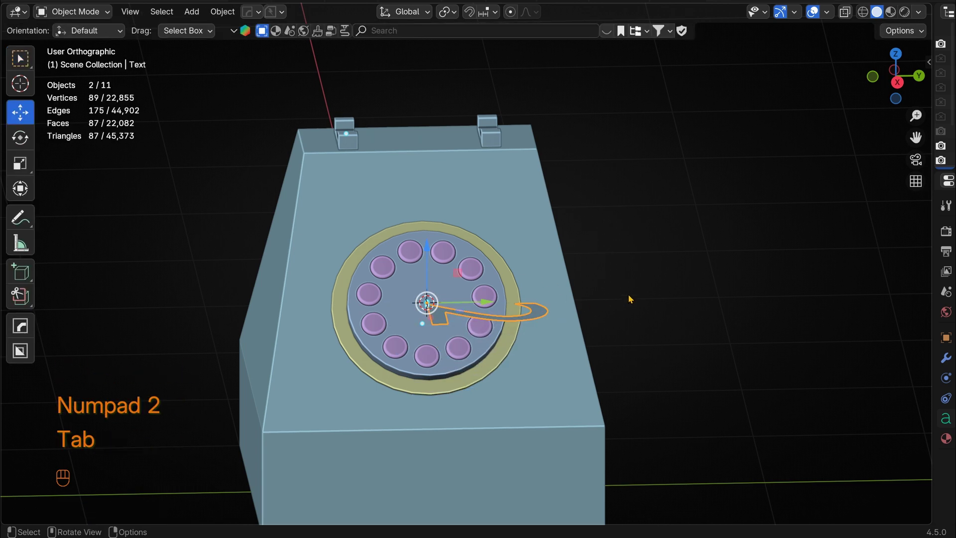
Step: Rotate the text 90° about X and 90° about Z so it stands upright facing the dial's front
text(rx90)
key(KP_Enter)
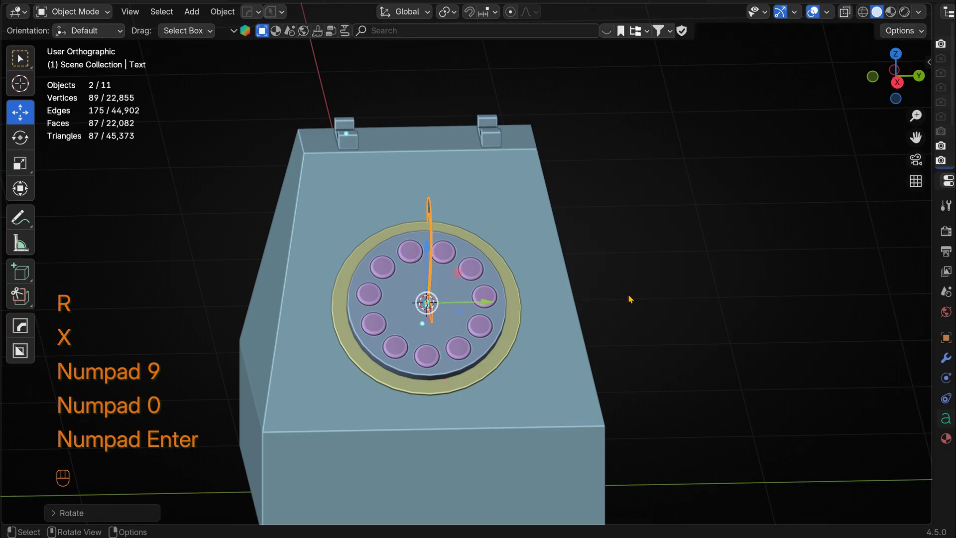
text(rz90)
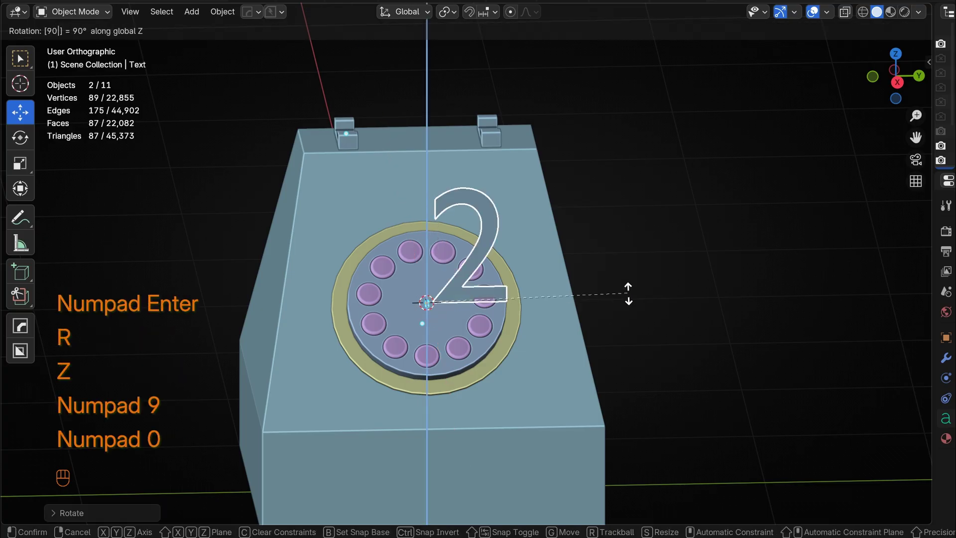
key(KP_Enter)
Step: Scale the 2 down to fit within a plug and move it onto the plug just above mid-height on the dial's +Y side
key(s)
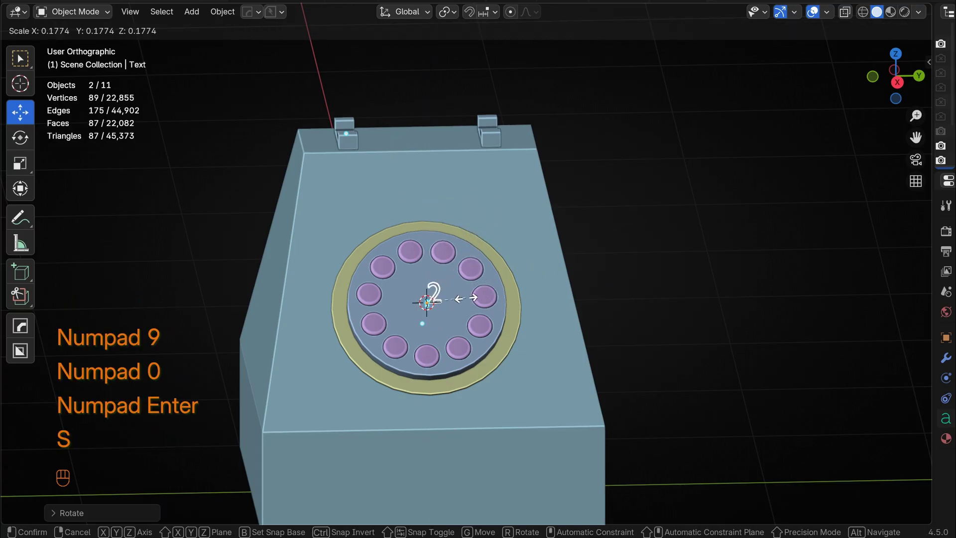
click(427, 302)
scroll(413, 349, up, 8)
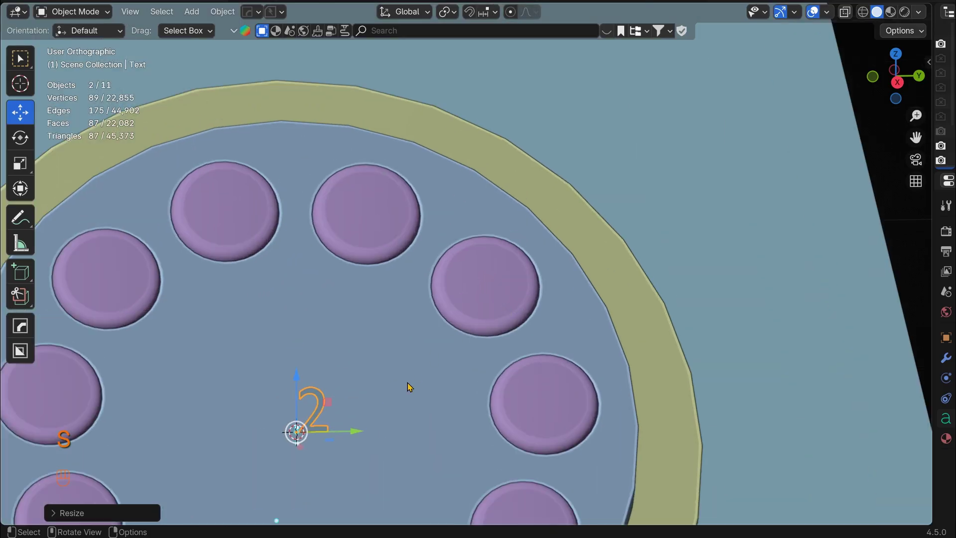
drag(347, 440, 581, 434)
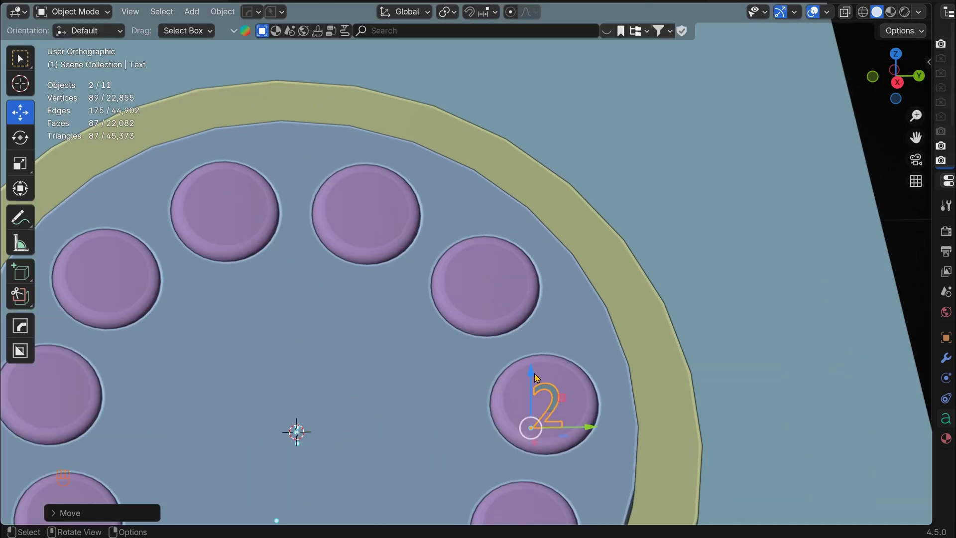
drag(529, 368, 526, 361)
Step: Rotate the 2 about -36.5° around the global Y axis to match the slope of the plug's face
middle_drag(527, 360, 568, 351)
key(r)
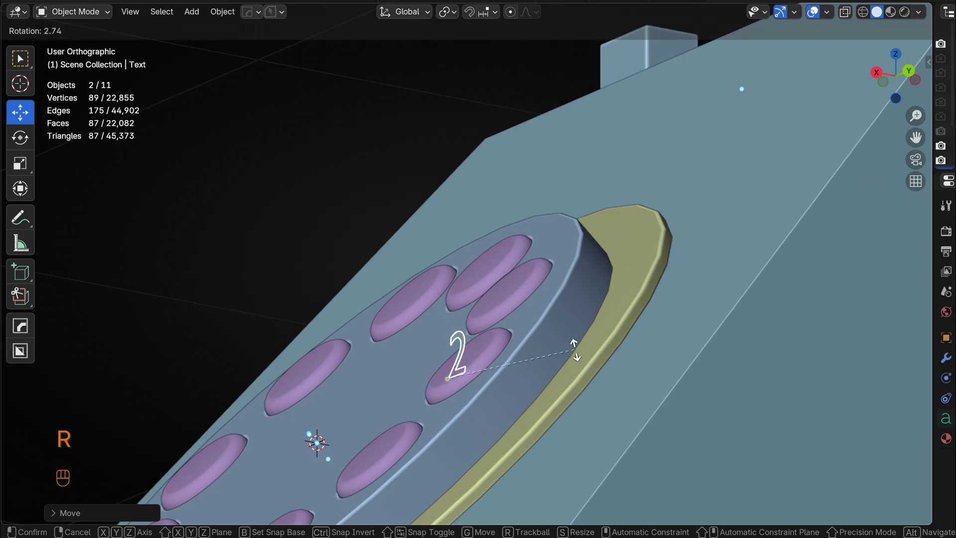
key(x)
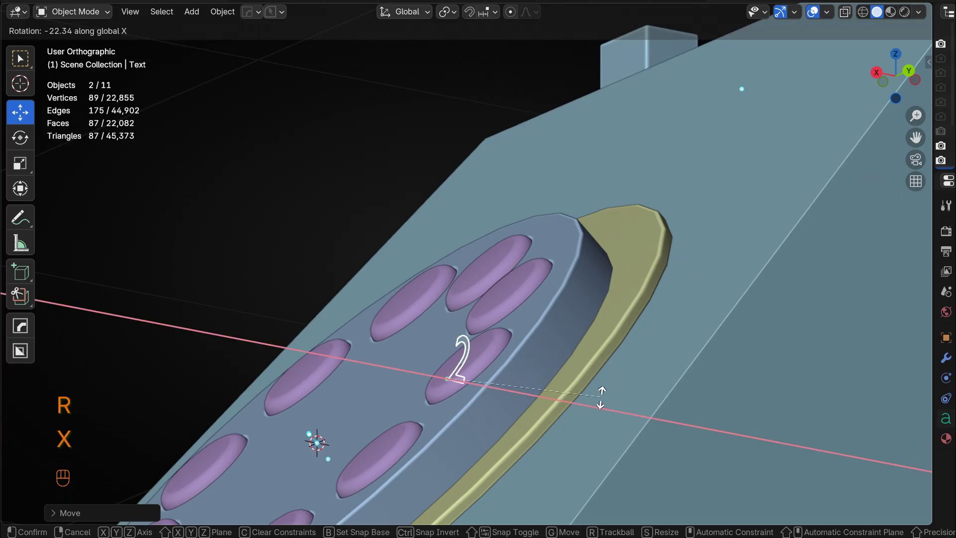
key(y)
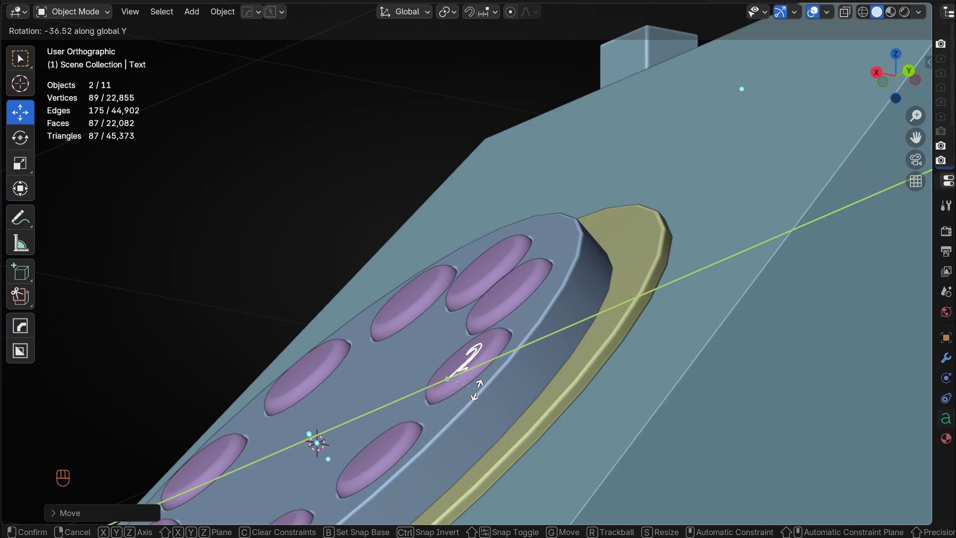
click(477, 389)
Step: Move the 2 outward along its local Z axis so it sits on the plug's face
middle_drag(480, 392, 553, 416)
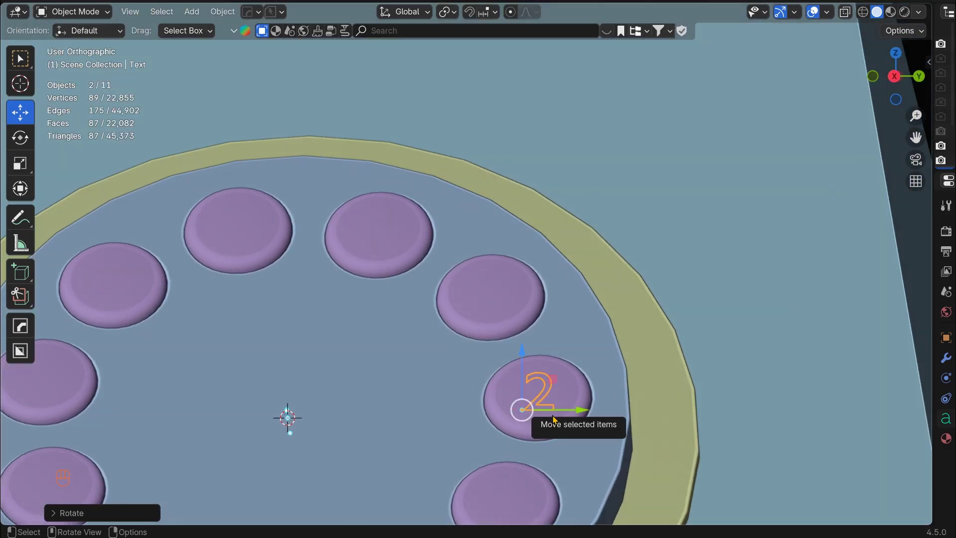
key(g)
key(z)
key(z)
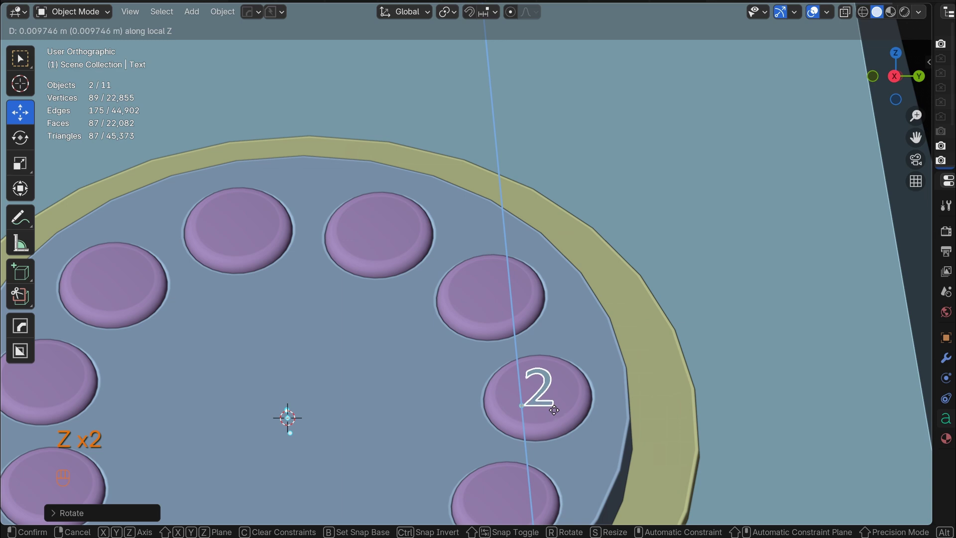
click(554, 415)
Step: Nudge the 2 about 0.005 m further out along its local Z axis while checking the dial from the side
middle_drag(587, 432, 453, 396)
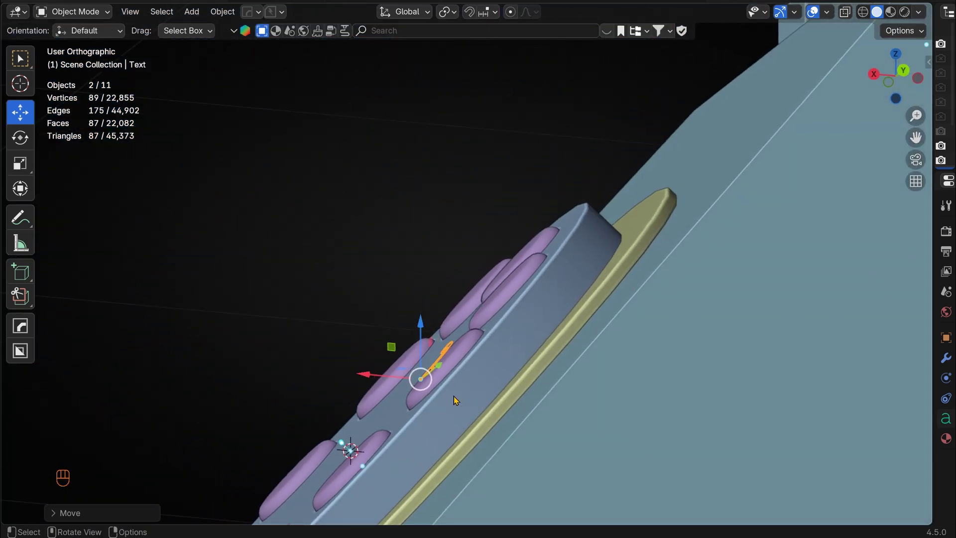
scroll(453, 395, up, 2)
drag(393, 461, 404, 459)
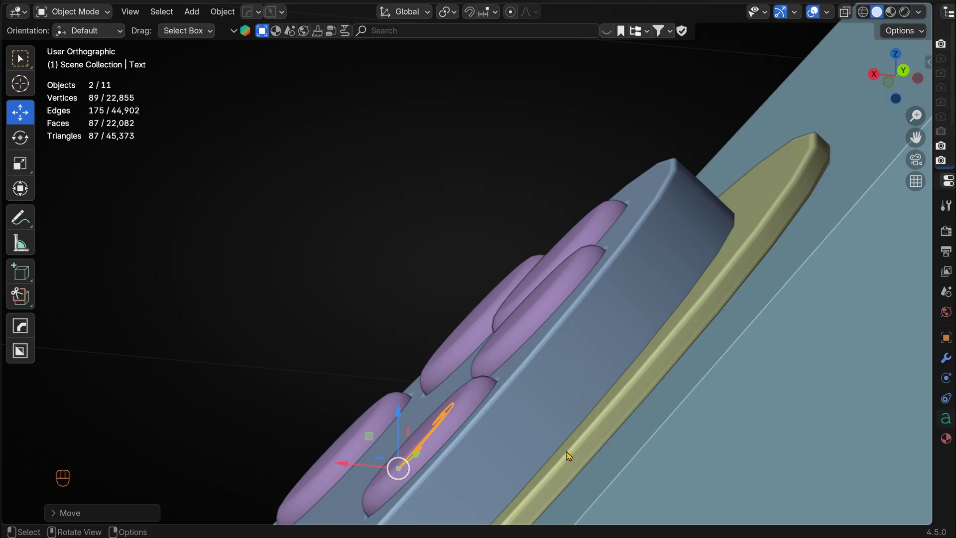
key(z)
key(g)
key(z)
key(z)
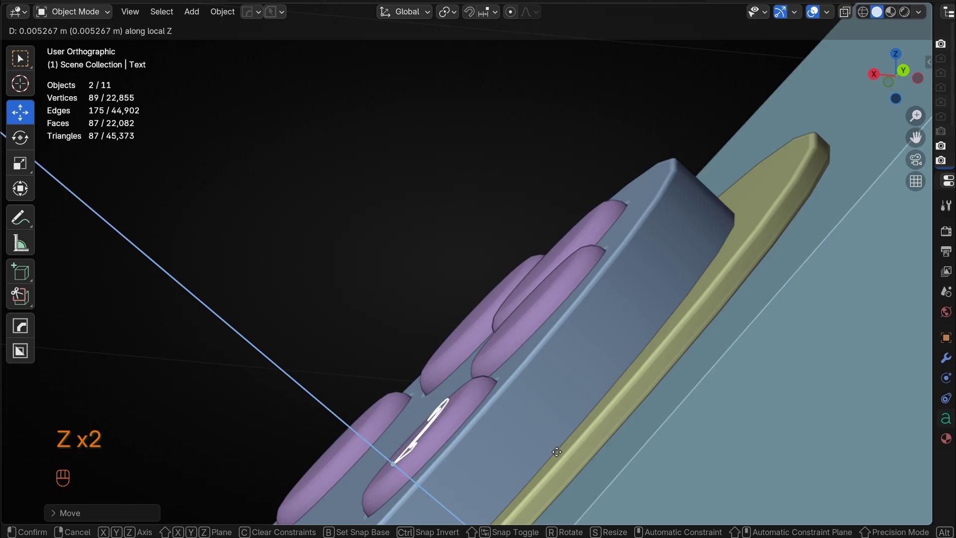
click(559, 452)
Step: Fine-tune the 2's clearance over the plug with one more small move along its local Z axis
click(387, 313)
middle_drag(388, 313, 431, 336)
click(530, 467)
scroll(292, 411, down, 3)
key(g)
key(z)
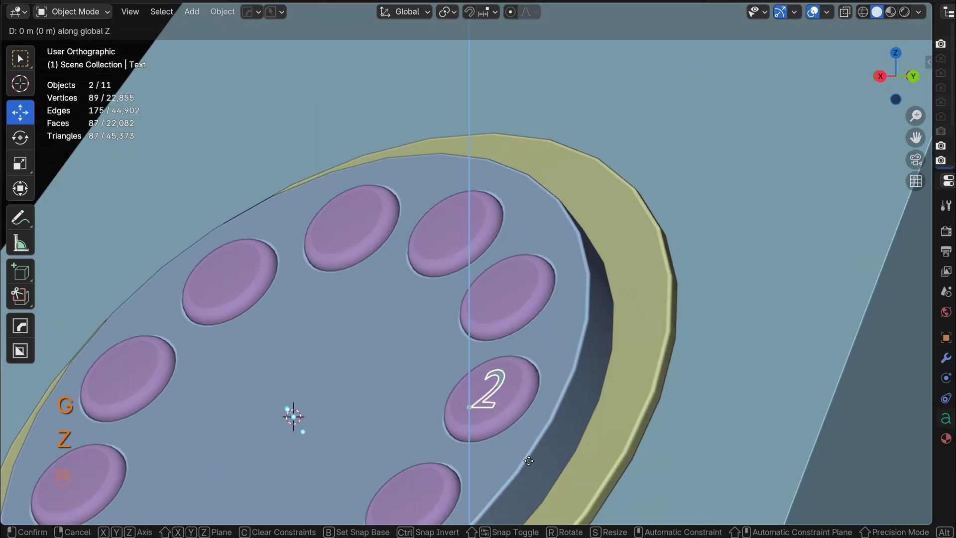
key(z)
click(525, 458)
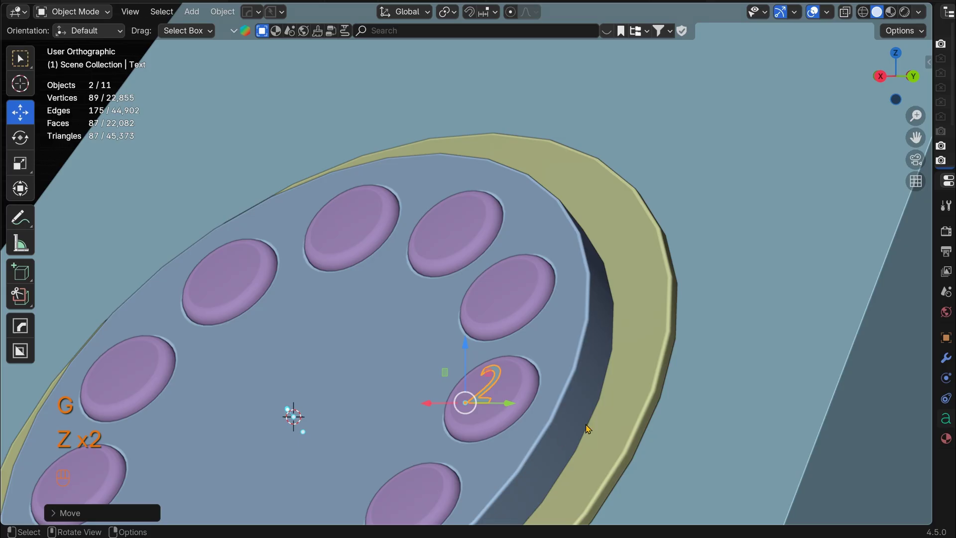
Step: Enlarge the properties area and set the text's round bevel depth to 0.01 m
scroll(589, 429, down, 5)
drag(931, 330, 637, 345)
scroll(745, 324, down, 5)
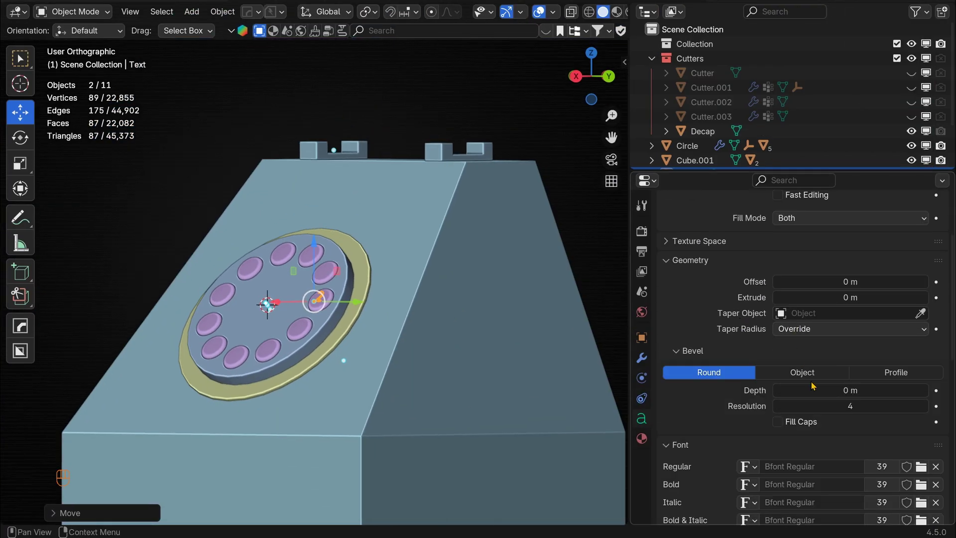
click(923, 390)
scroll(359, 287, up, 6)
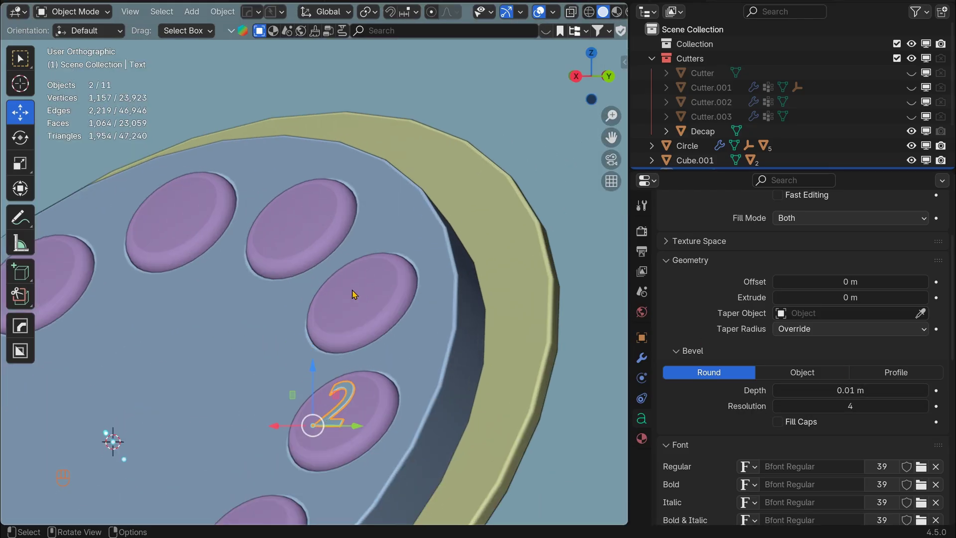
Step: Move the bevelled 2 closer to the plug's face in front orthographic view
scroll(352, 292, down, 5)
key(KP_1)
key(KP_3)
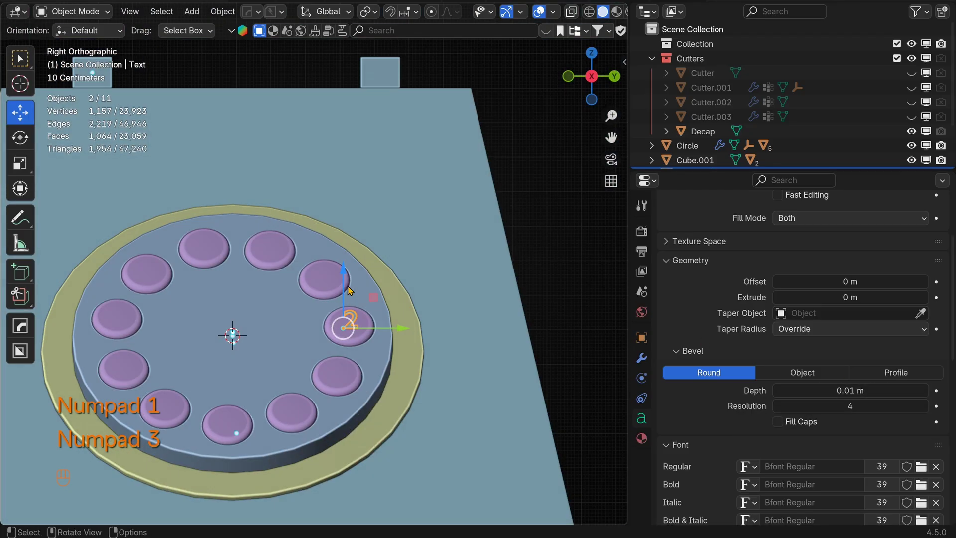
key(KP_1)
scroll(495, 357, up, 6)
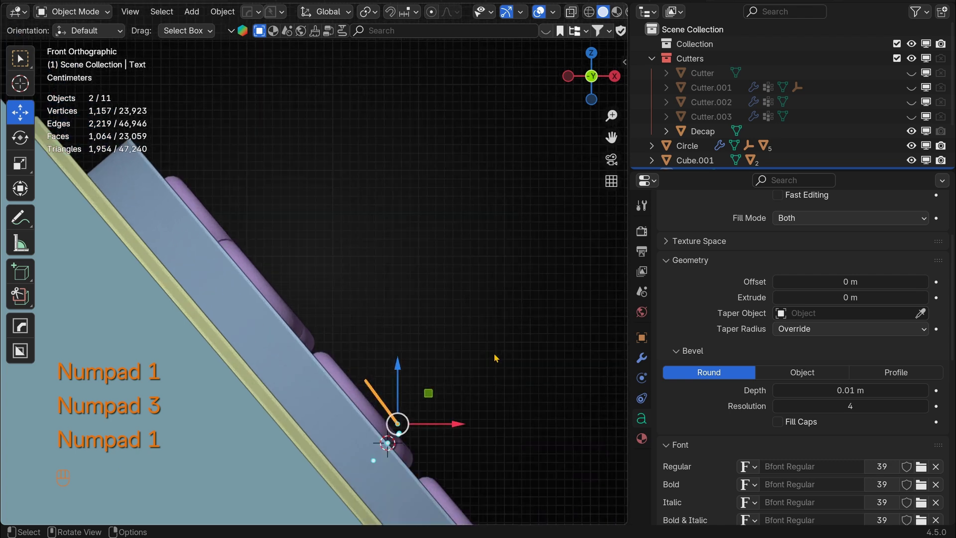
key(g)
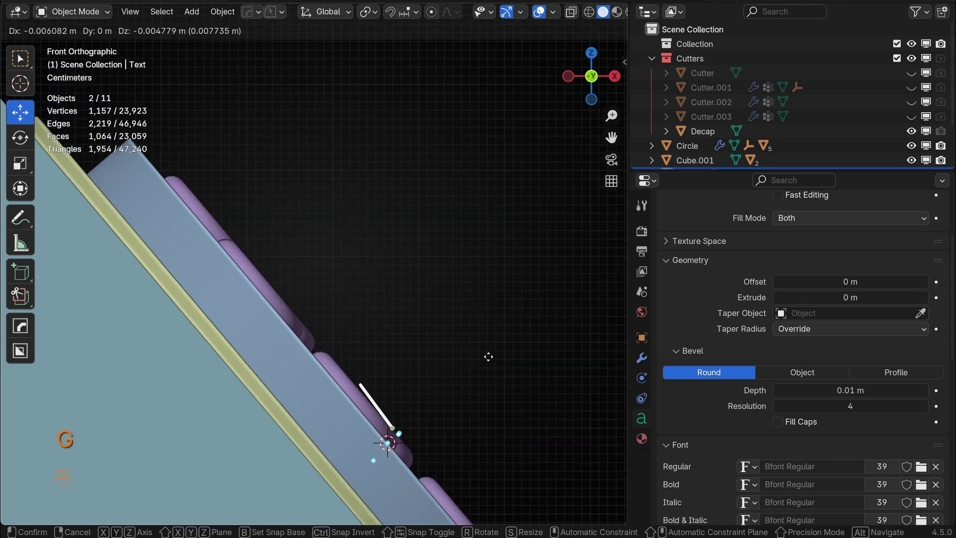
click(486, 357)
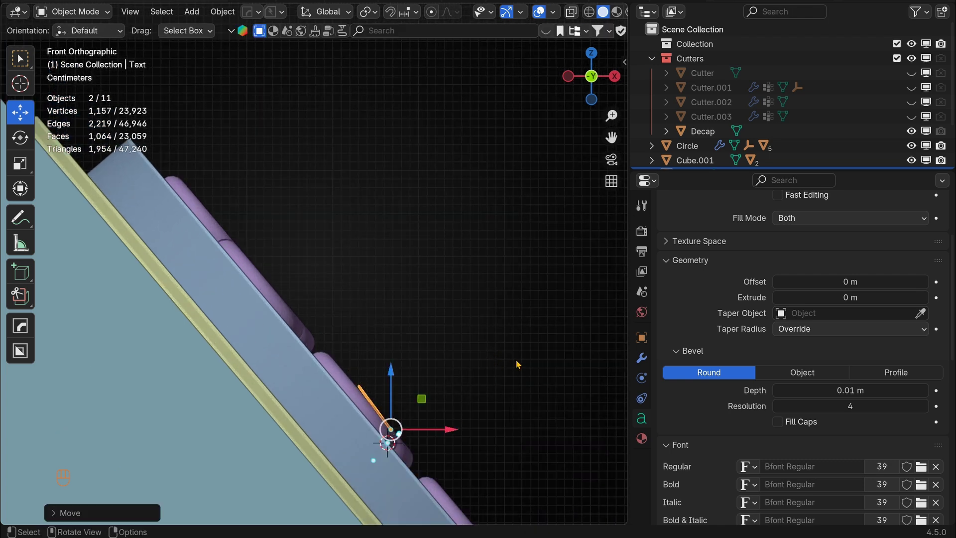
Step: Rotate the 2 slightly to lie parallel to the plug's face, deselect it, and select the plugs object
key(r)
click(516, 355)
click(522, 377)
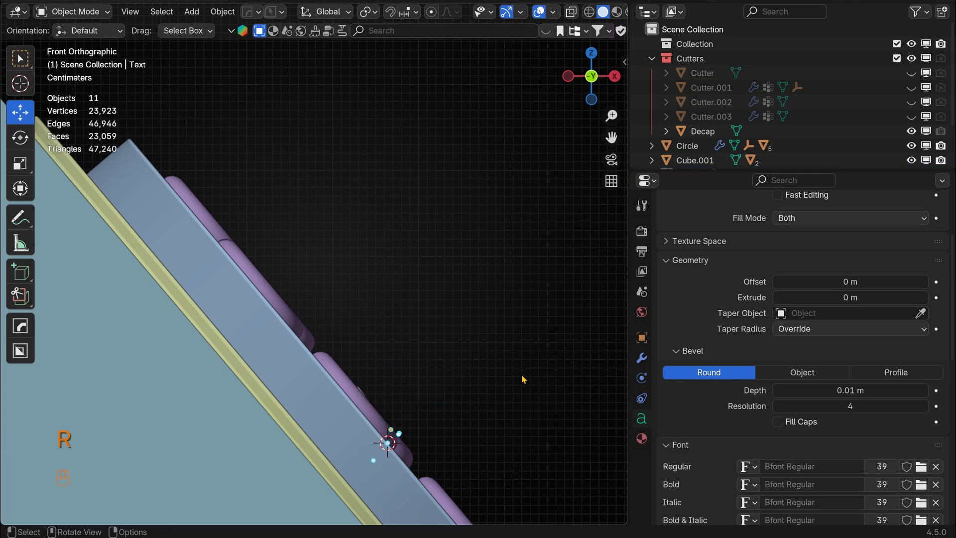
middle_drag(523, 378, 461, 382)
click(409, 385)
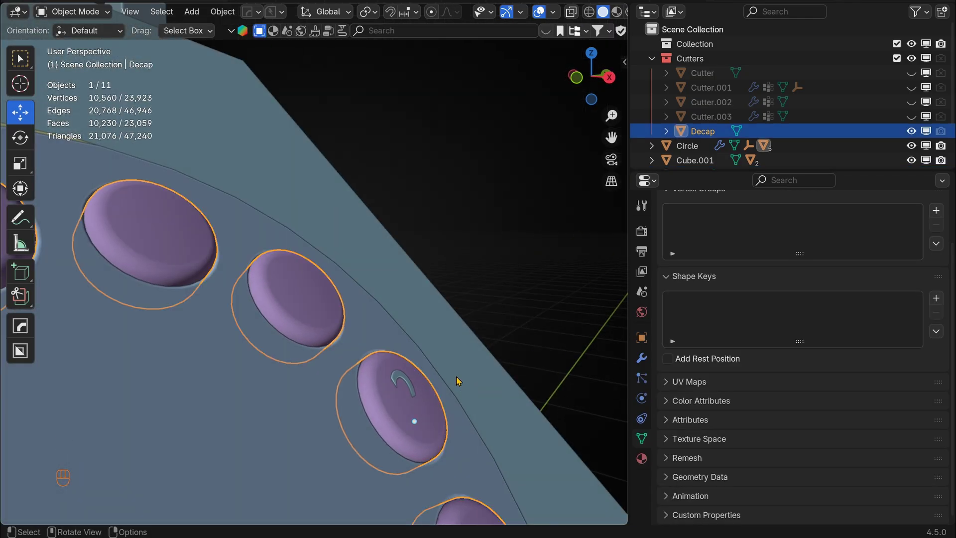
Step: Select the 2 on its plug and nudge it along its local Z axis to adjust its clearance
click(397, 381)
key(g)
key(z)
key(z)
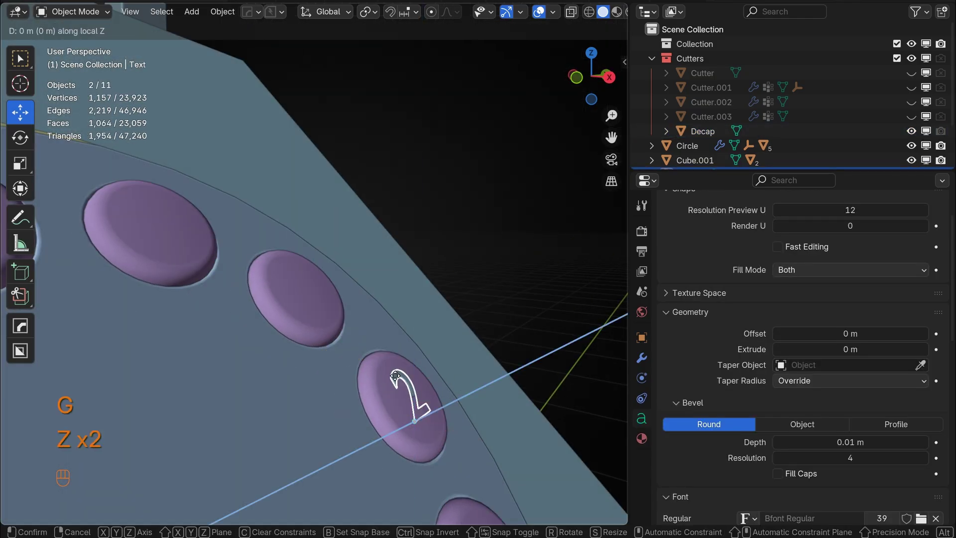
click(397, 376)
Step: Scale the 2 slightly and nudge it along the Y axis to centre it on its plug
middle_drag(397, 378, 440, 338)
scroll(403, 343, up, 2)
click(377, 353)
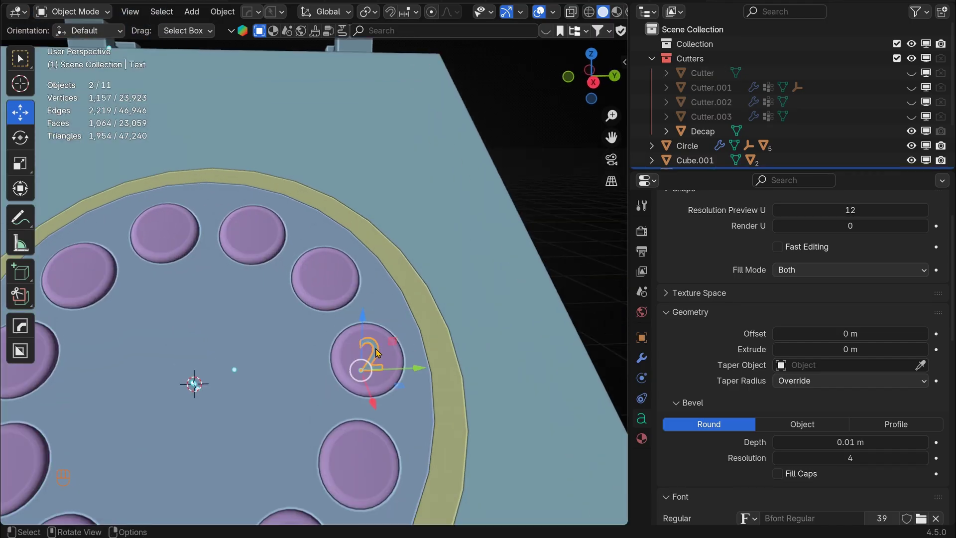
key(s)
click(460, 379)
drag(410, 369, 408, 369)
scroll(384, 378, down, 2)
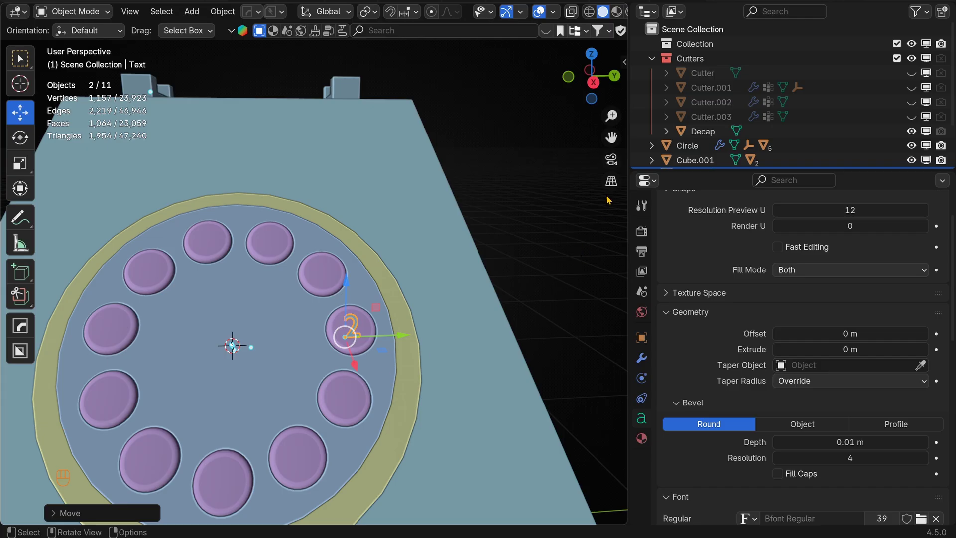
Step: Reselect the 2 on its own and set its origin to the 3D cursor at the dial's centre
drag(611, 137, 714, 79)
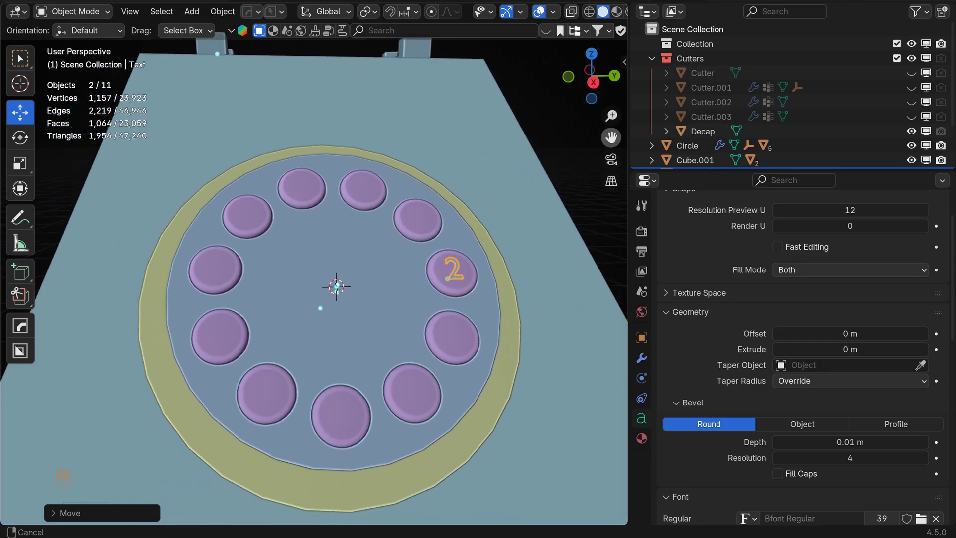
scroll(514, 281, up, 2)
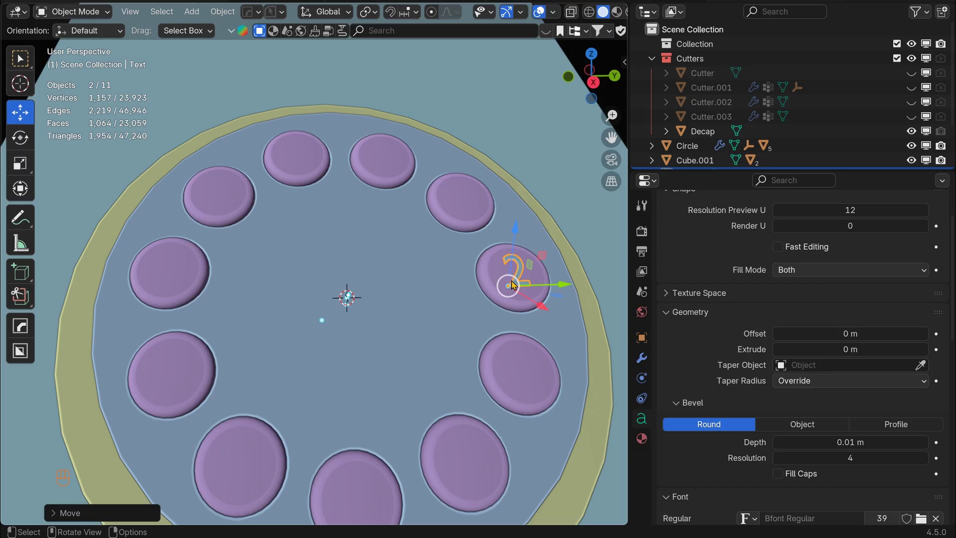
scroll(515, 283, down, 6)
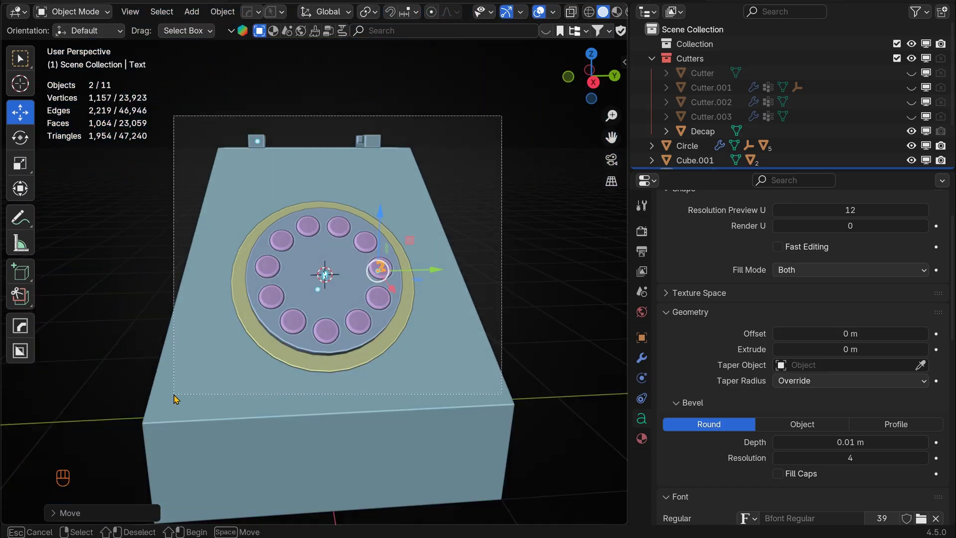
key(a)
click(519, 206)
scroll(519, 206, up, 5)
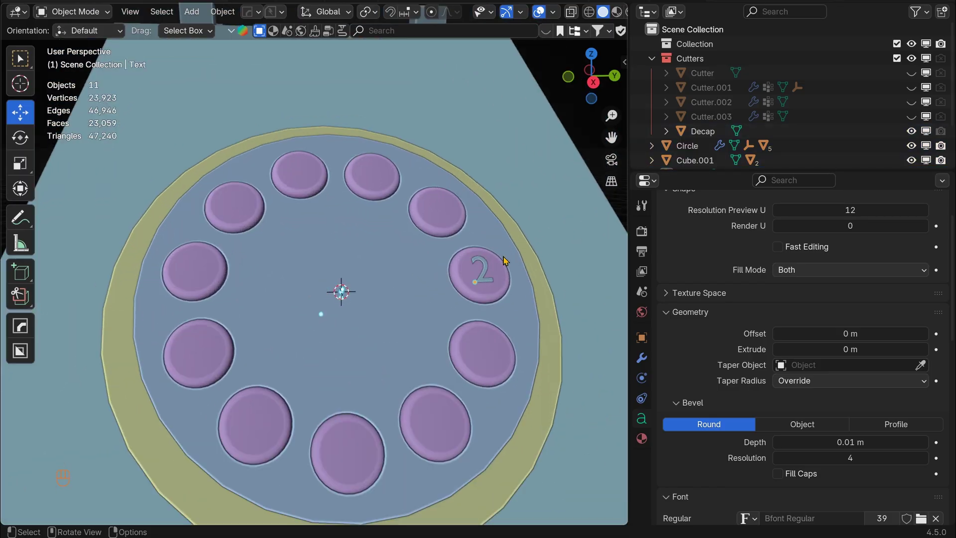
click(484, 275)
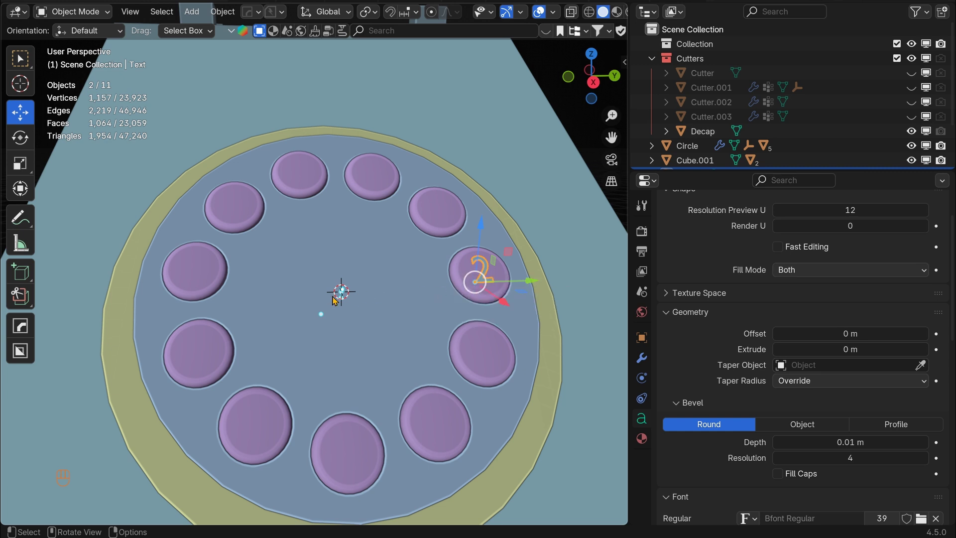
click(214, 13)
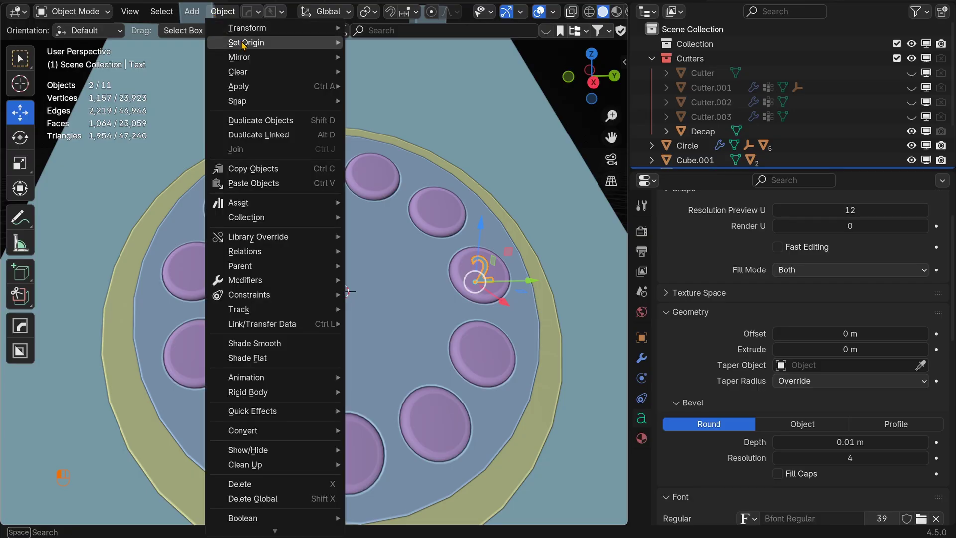
mouse_move(246, 43)
click(407, 74)
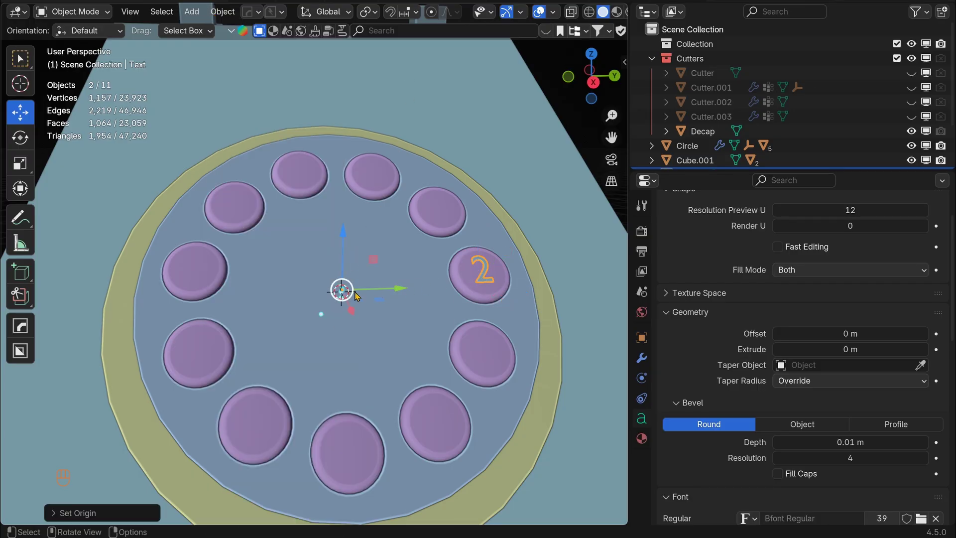
Step: Try duplicating the 2 with a free view rotation and move onto the next plug, and undo the copy
key(shift+d)
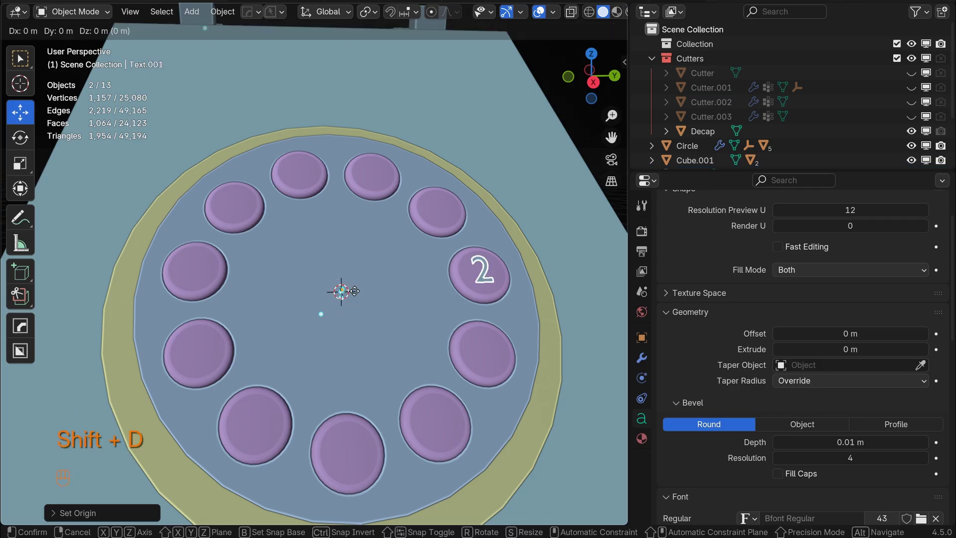
key(r)
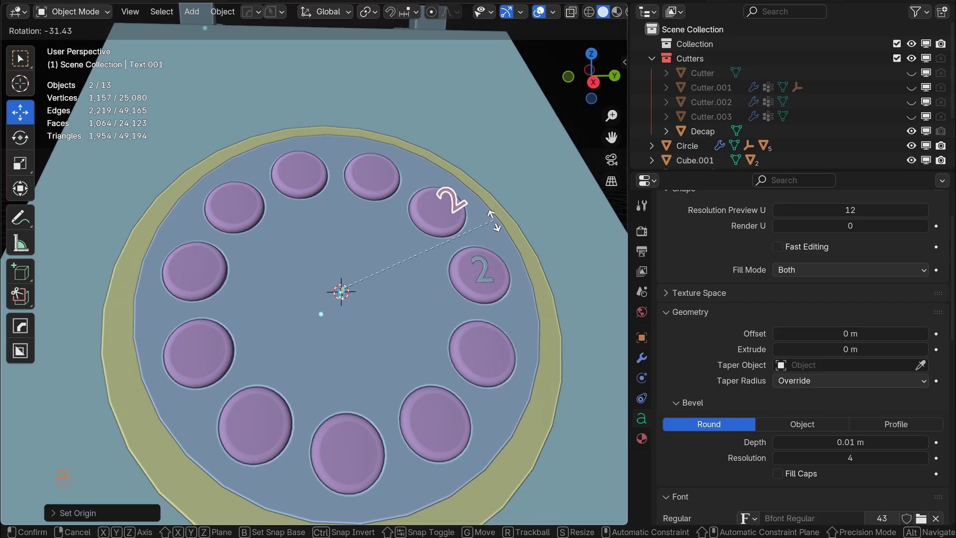
click(496, 225)
key(Tab)
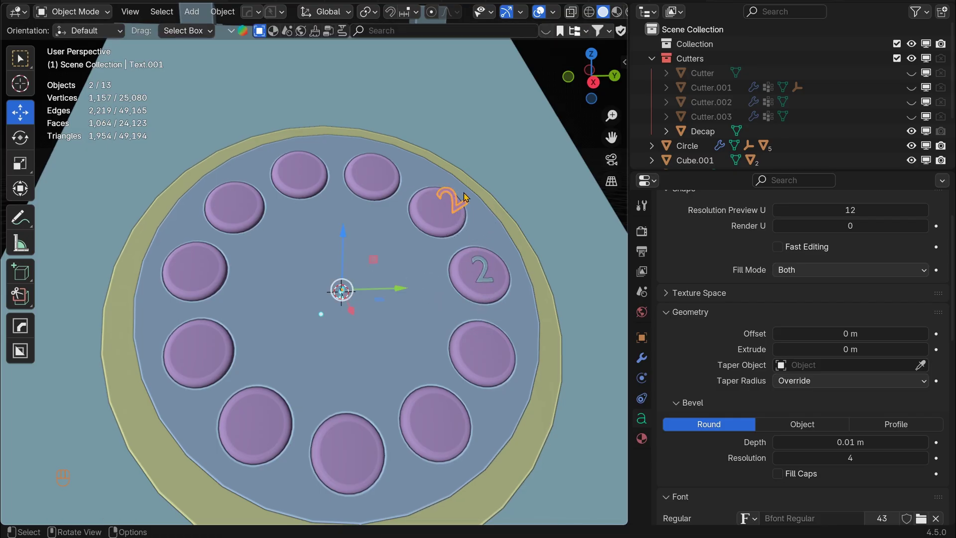
key(g)
click(453, 207)
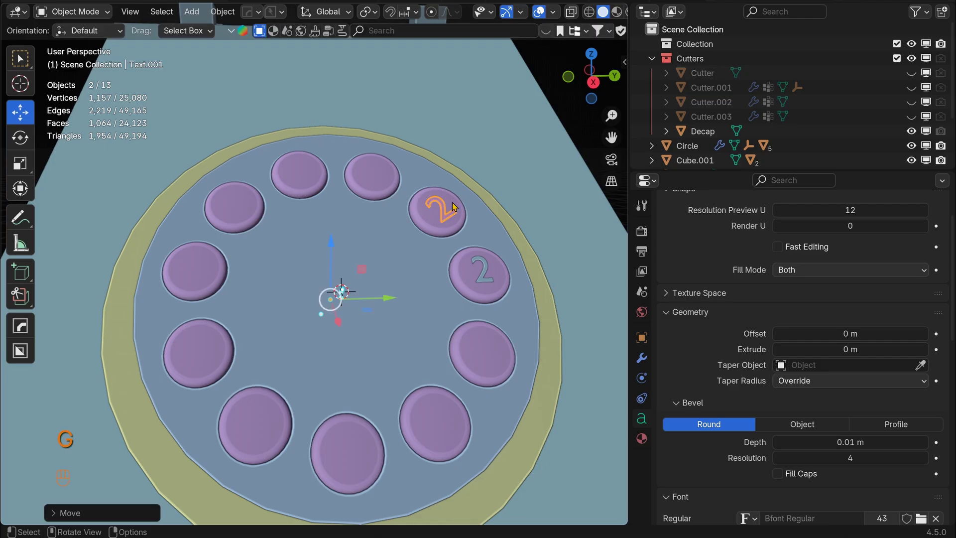
middle_drag(515, 215, 420, 205)
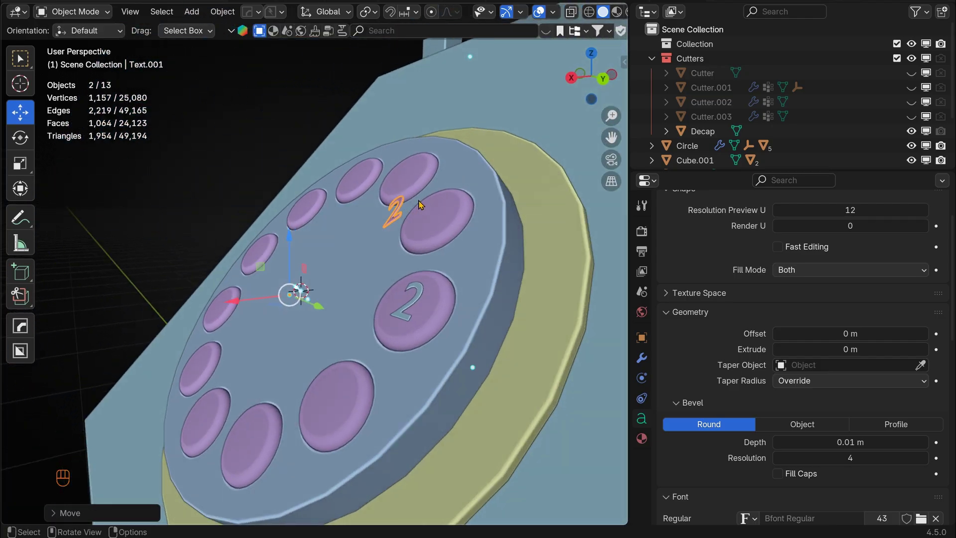
key(ctrl+z)
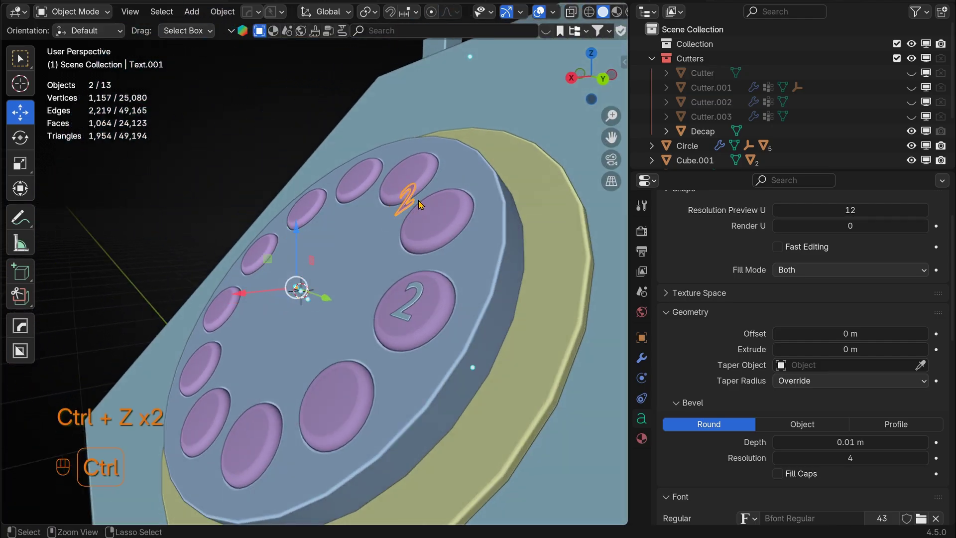
key(ctrl+z)
Step: Duplicate the 2 and rotate the copy about 31.5° around its local Z axis onto the adjacent plug
key(shift+d)
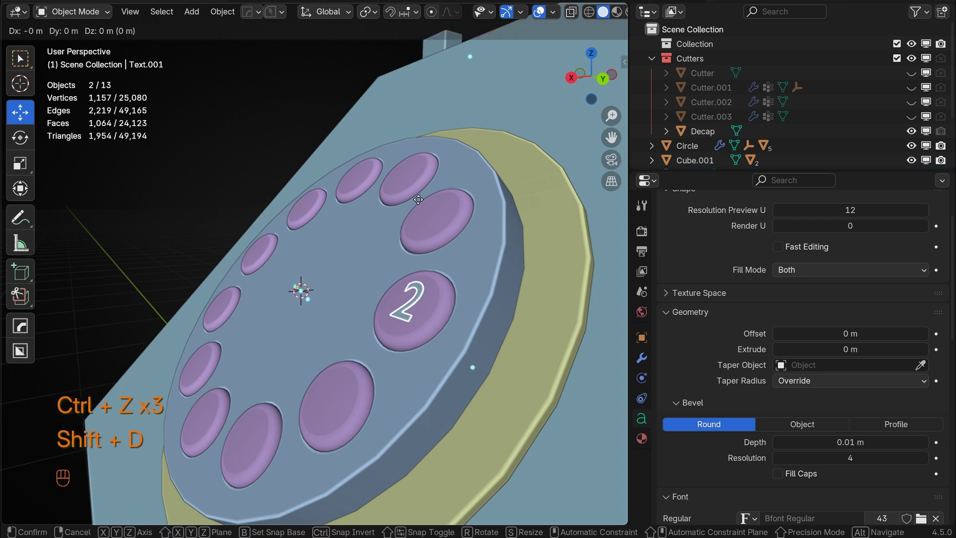
key(r)
key(z)
key(z)
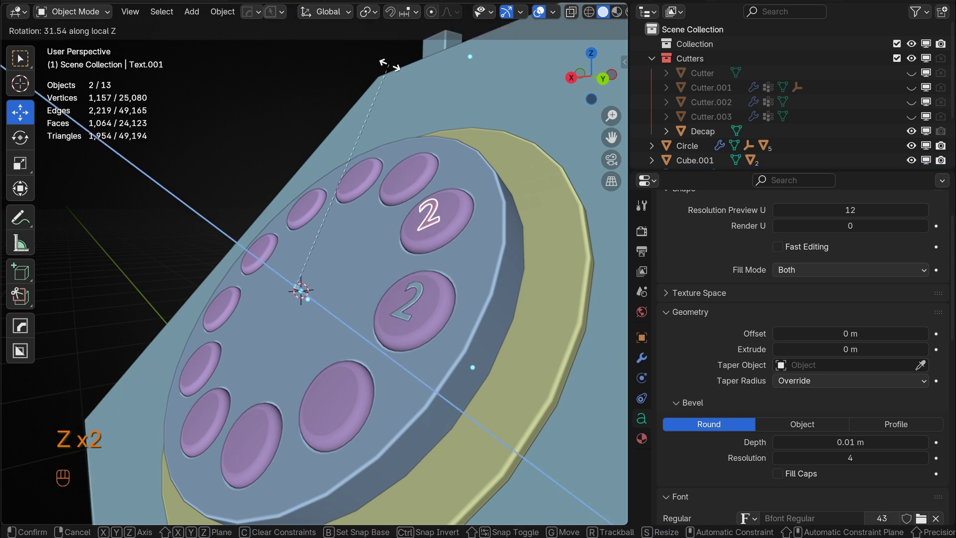
click(391, 70)
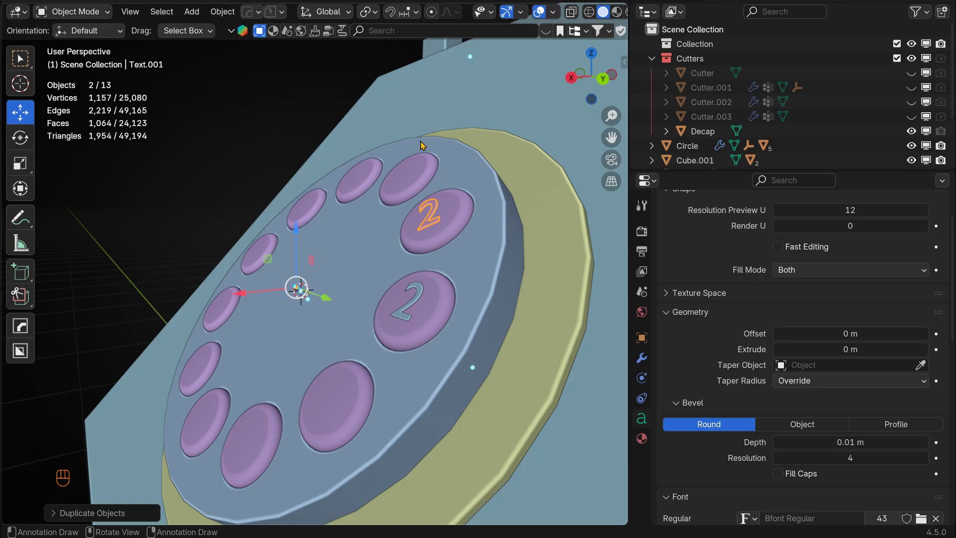
Step: Duplicate the second numeral and rotate the copy about 32° around its local Z axis onto the third plug
key(shift+d)
key(r)
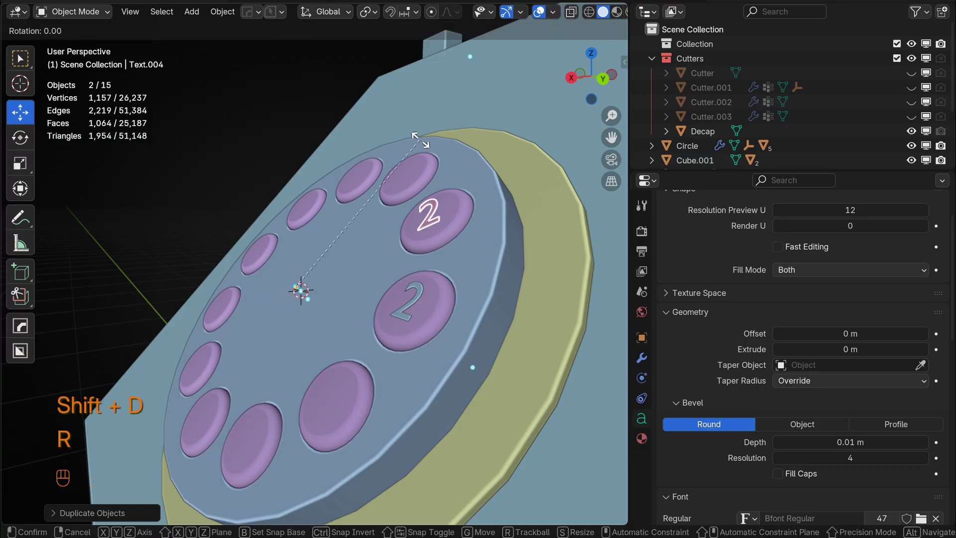
key(z)
key(z)
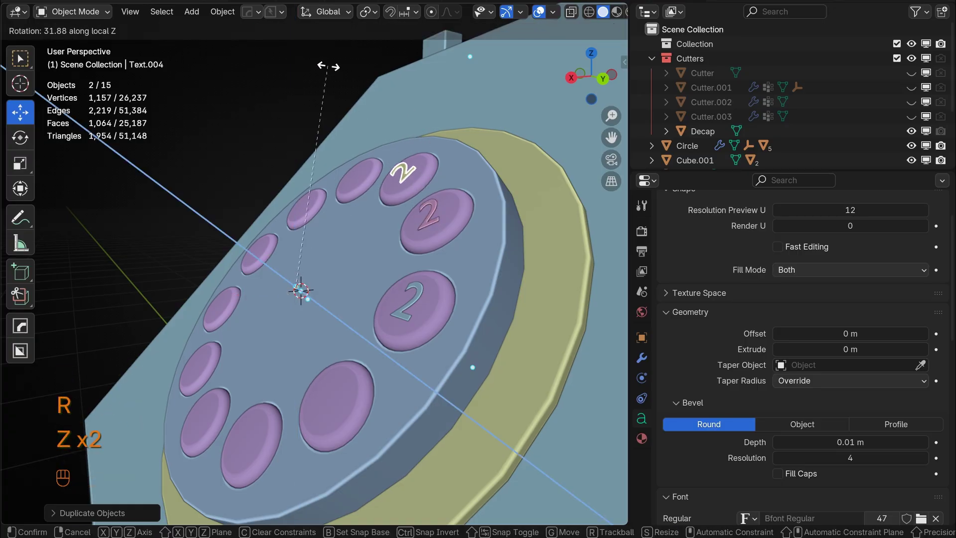
click(334, 72)
middle_drag(334, 72, 453, 288)
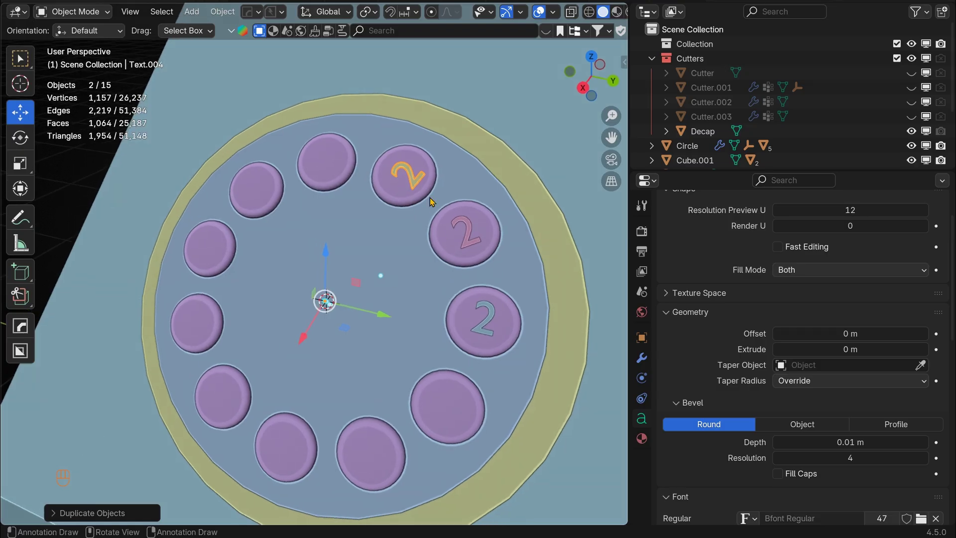
Step: Duplicate the third numeral and rotate the copy about 34.6° around its local Z axis onto the fourth plug
key(shift+d)
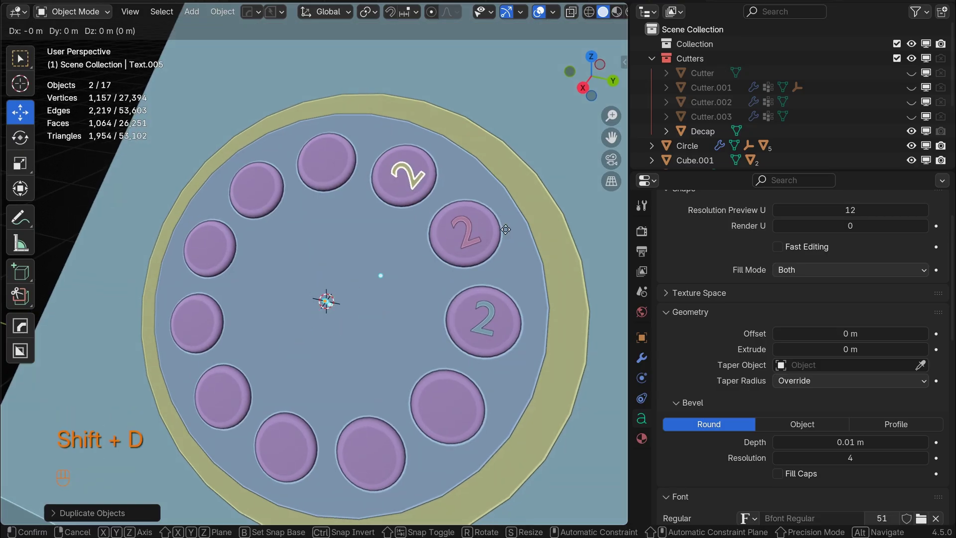
key(r)
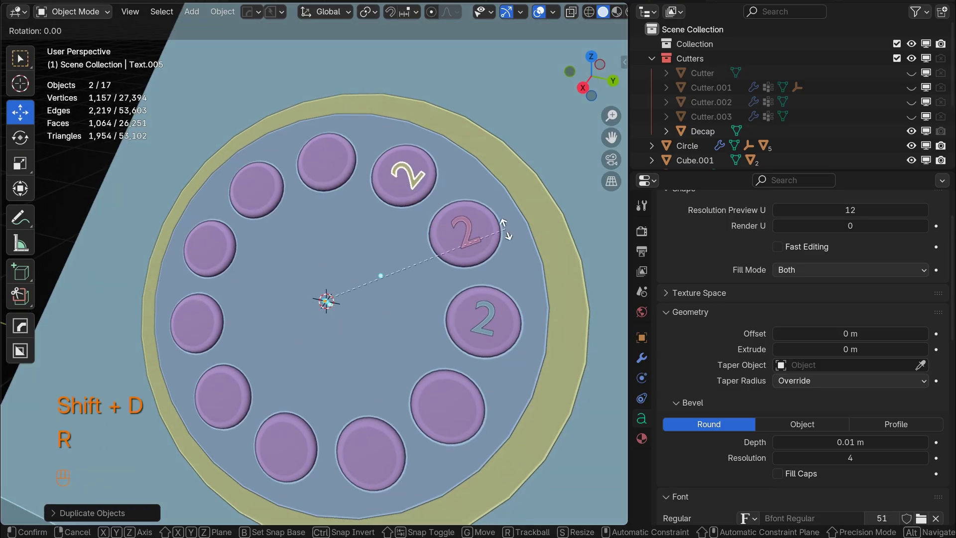
key(z)
key(z)
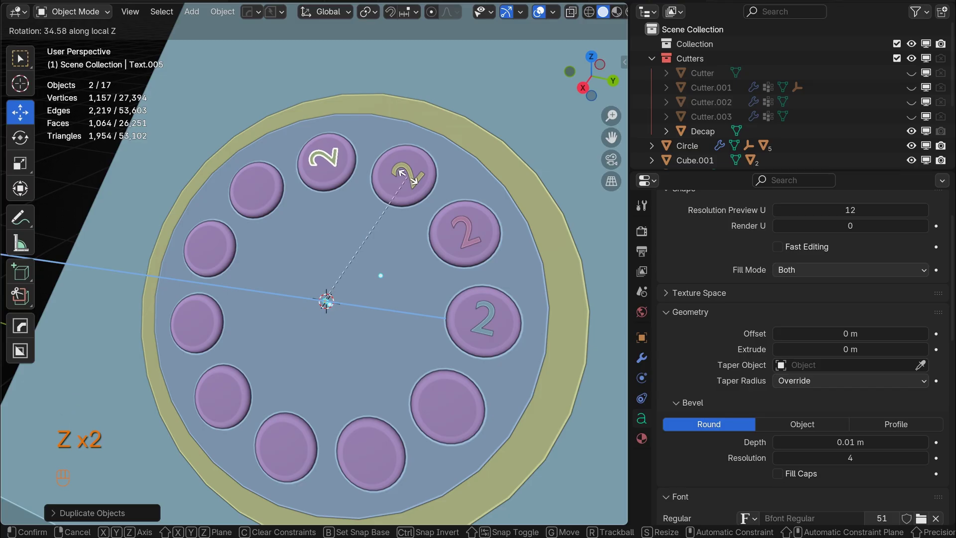
click(408, 178)
Step: Change the text on the plug next to the original 2 to 3
click(466, 225)
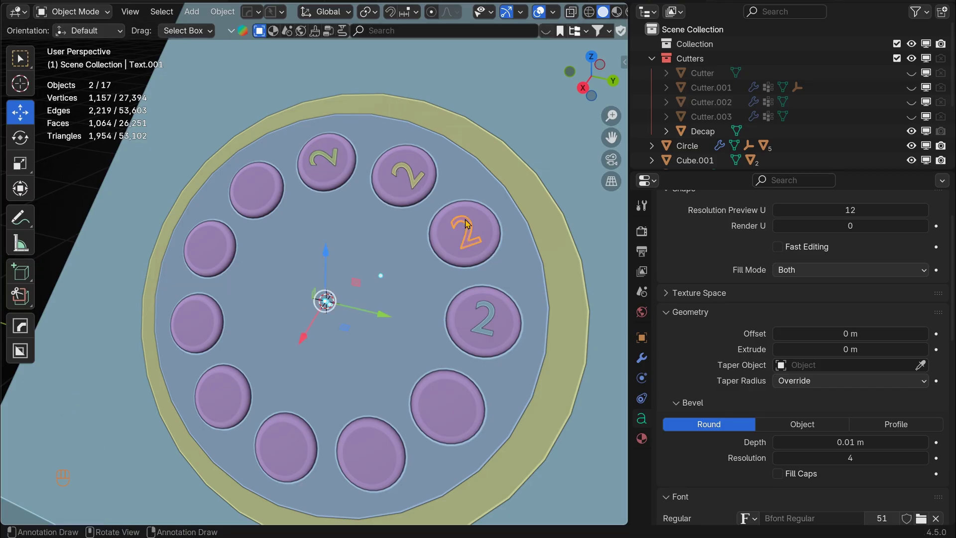
key(Tab)
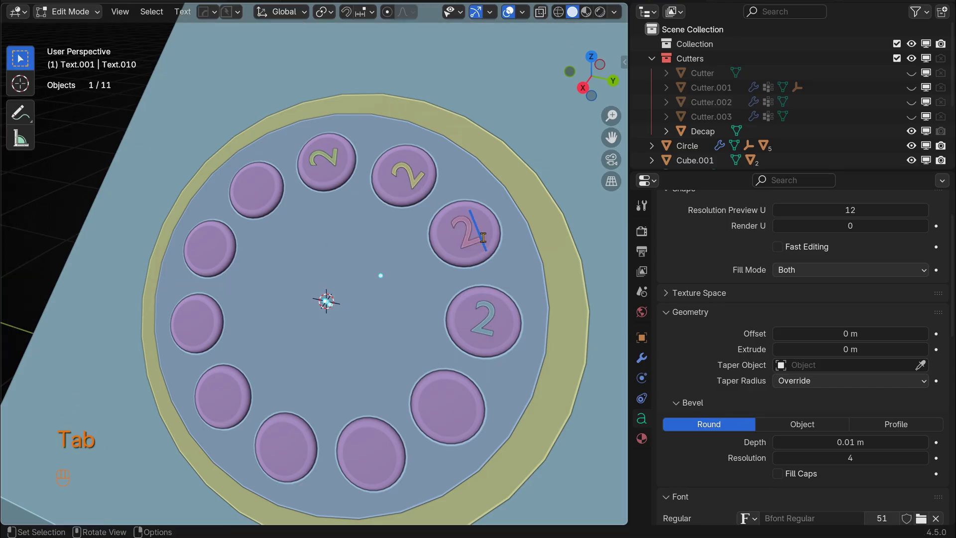
key(BackSpace)
text(3)
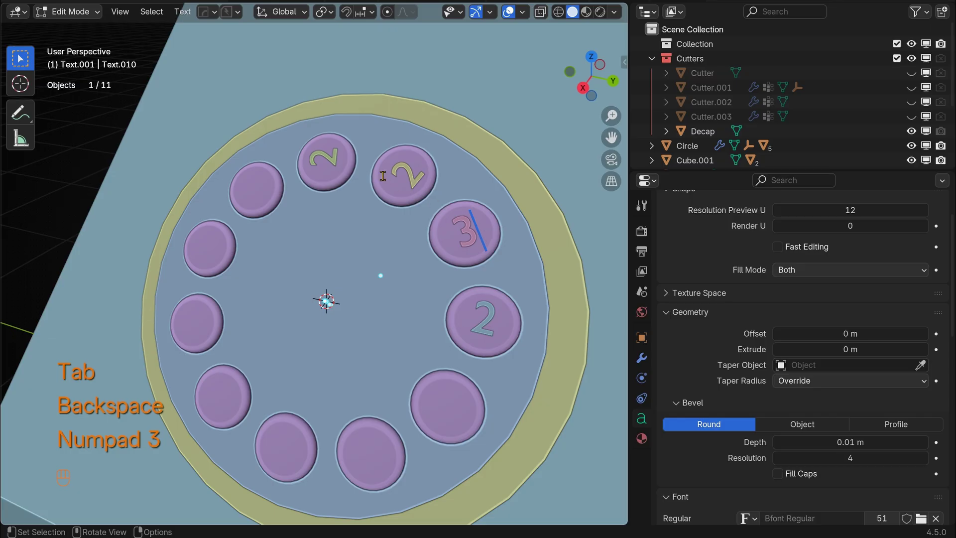
key(Tab)
Step: Change the text on the plug following the 3 to 4
click(408, 175)
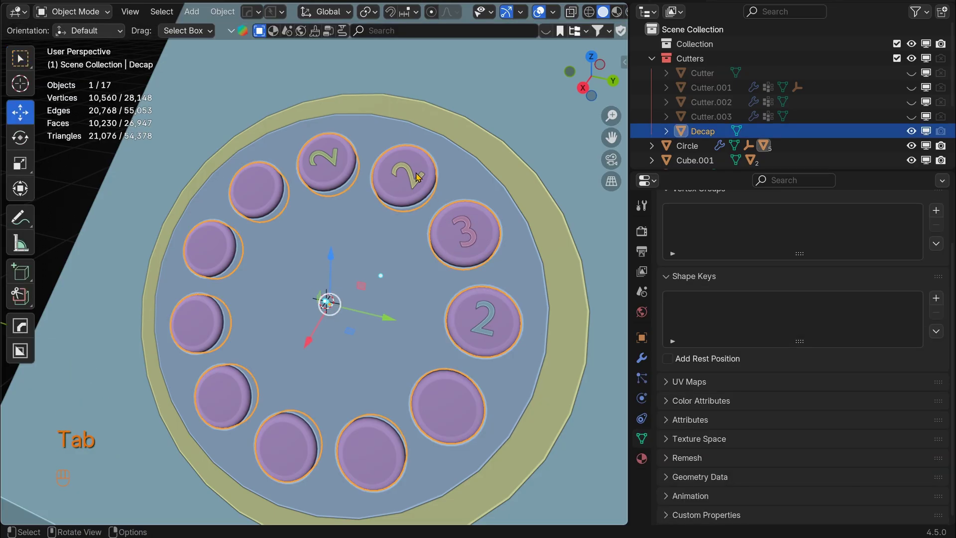
click(408, 175)
click(407, 173)
key(Tab)
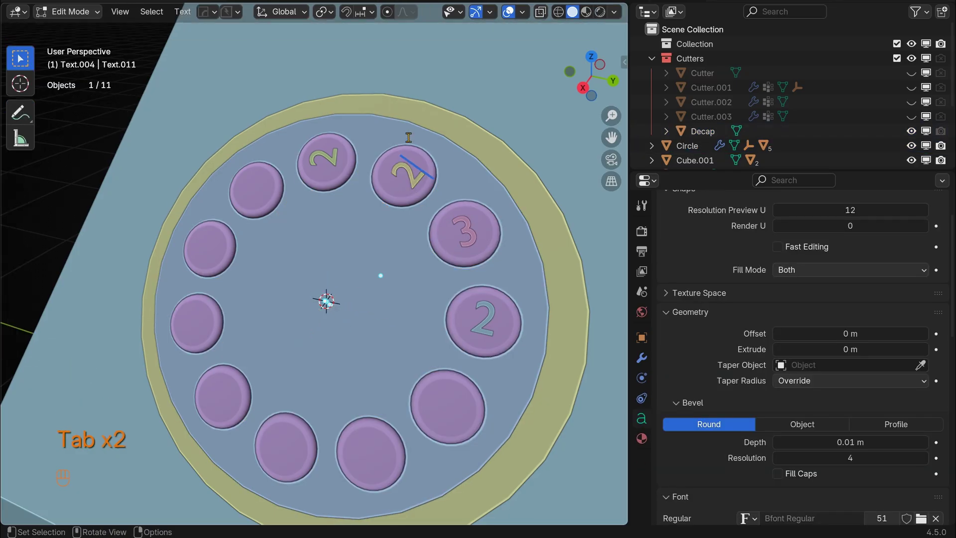
key(BackSpace)
text(4)
key(KP_Enter)
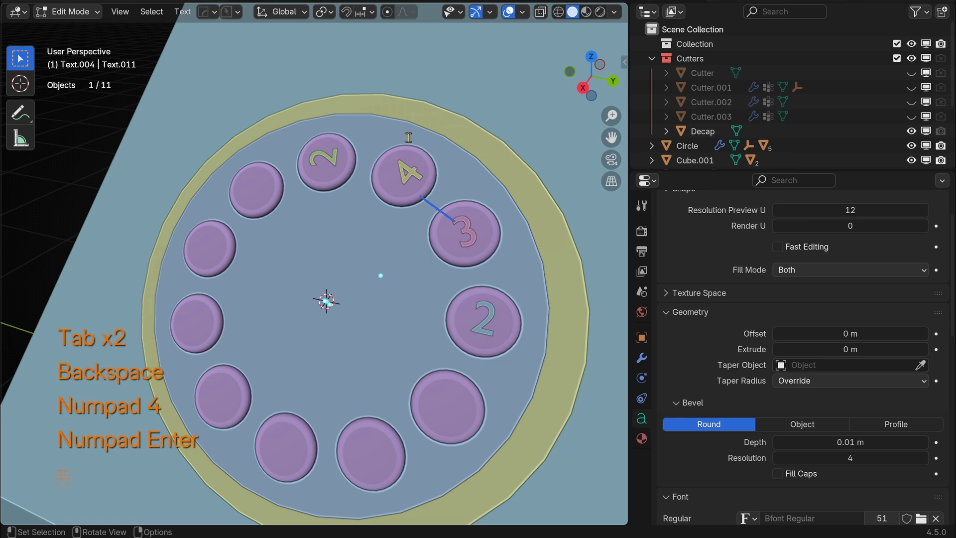
key(Tab)
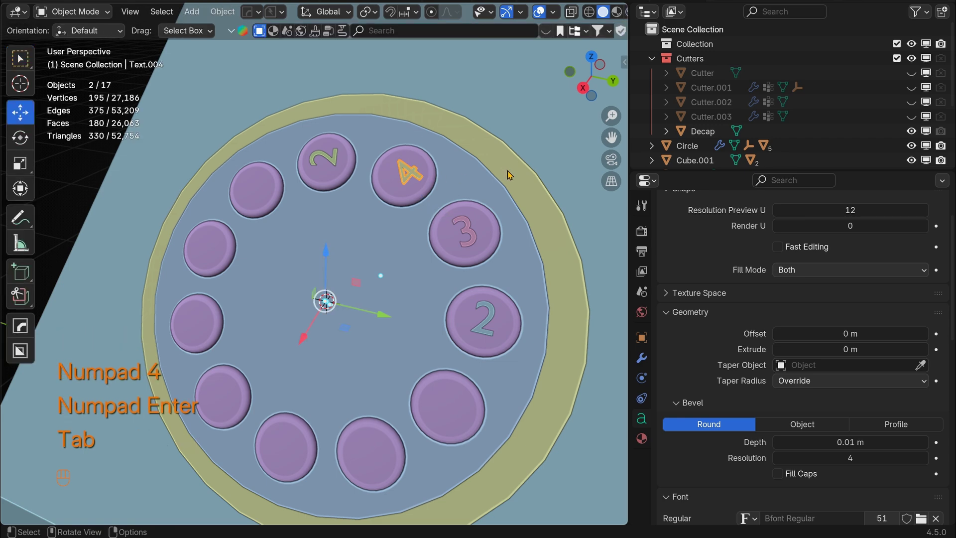
Step: Try rotating the 4 slightly around its local Z axis, and undo the rotation
key(r)
key(z)
key(z)
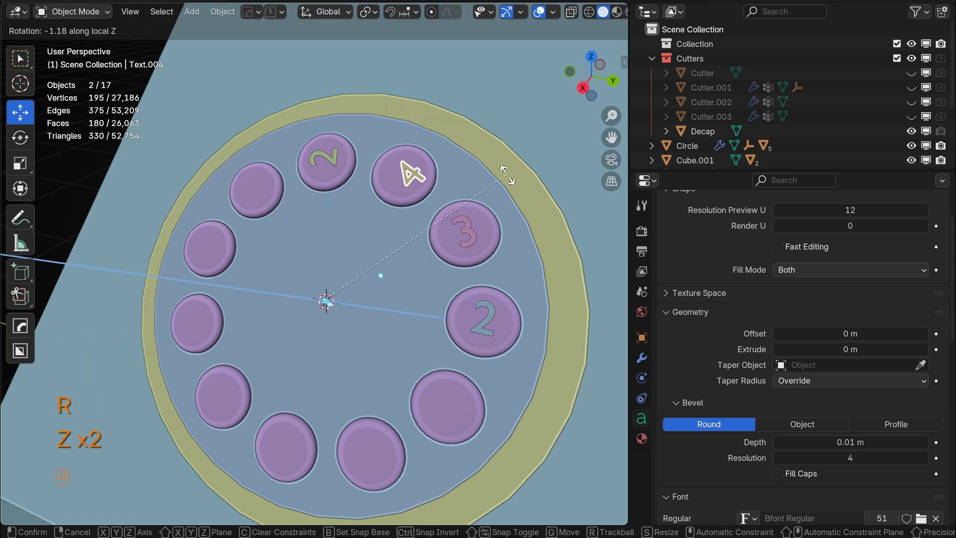
click(506, 192)
key(ctrl+z)
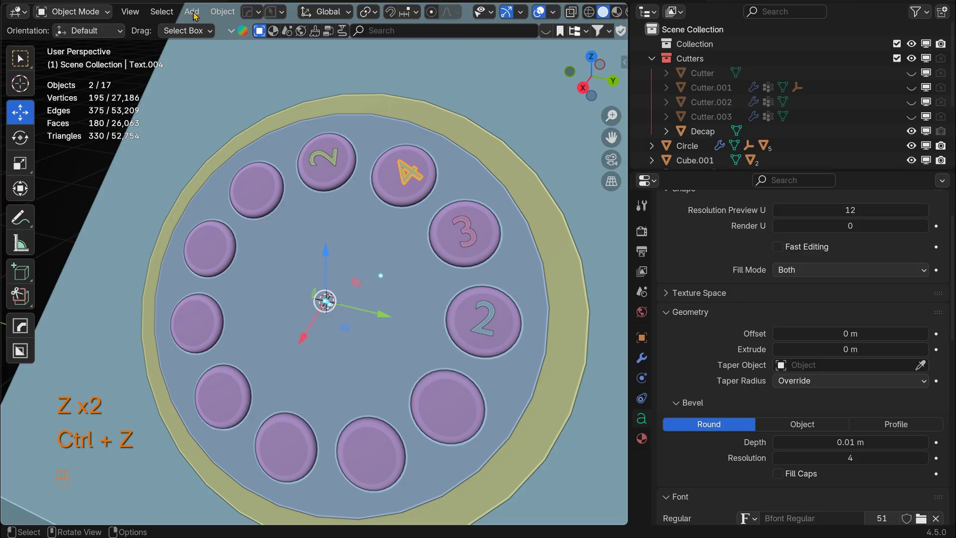
Step: Set the 4's origin to its own geometry
click(235, 13)
mouse_move(267, 41)
click(418, 58)
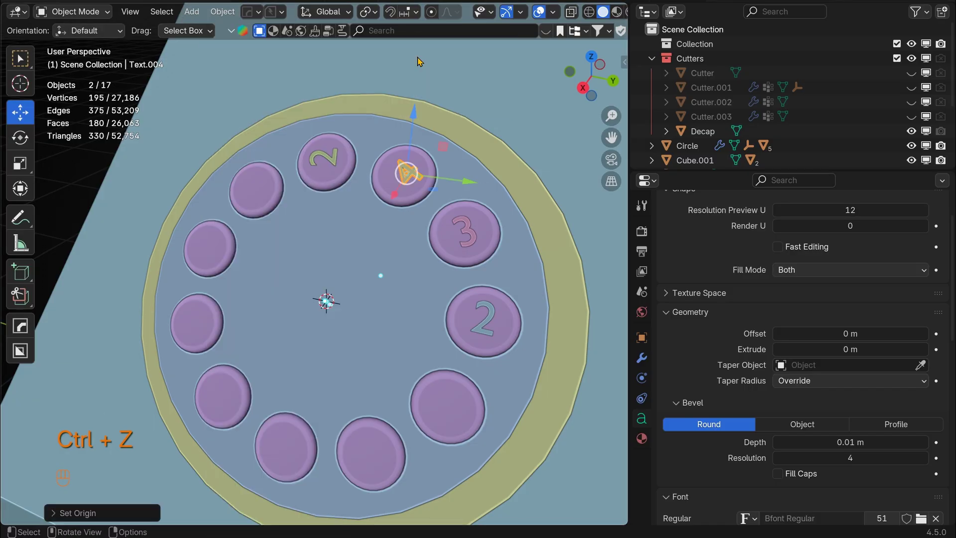
Step: Rotate the 4 around its local Z axis until it stands upright, and reposition it on its plug
key(r)
key(z)
key(z)
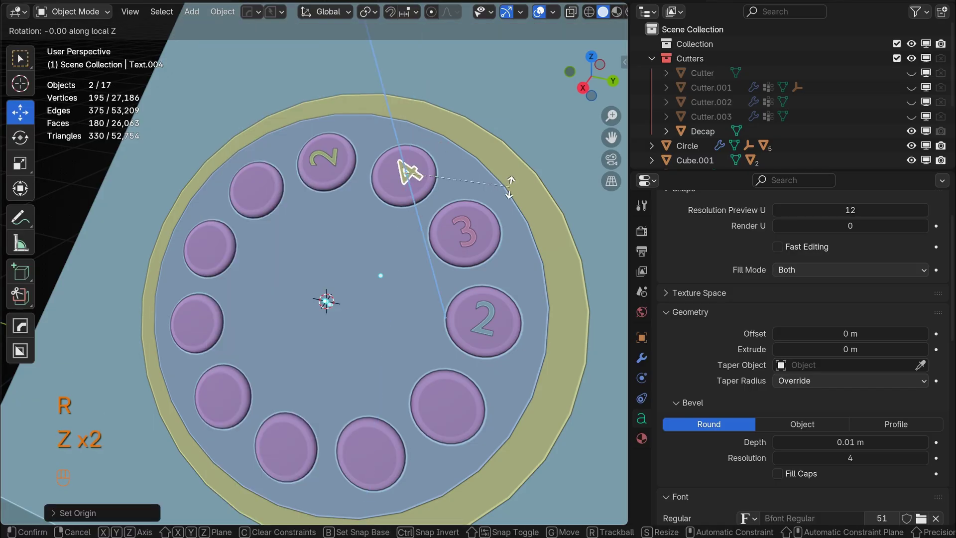
click(463, 223)
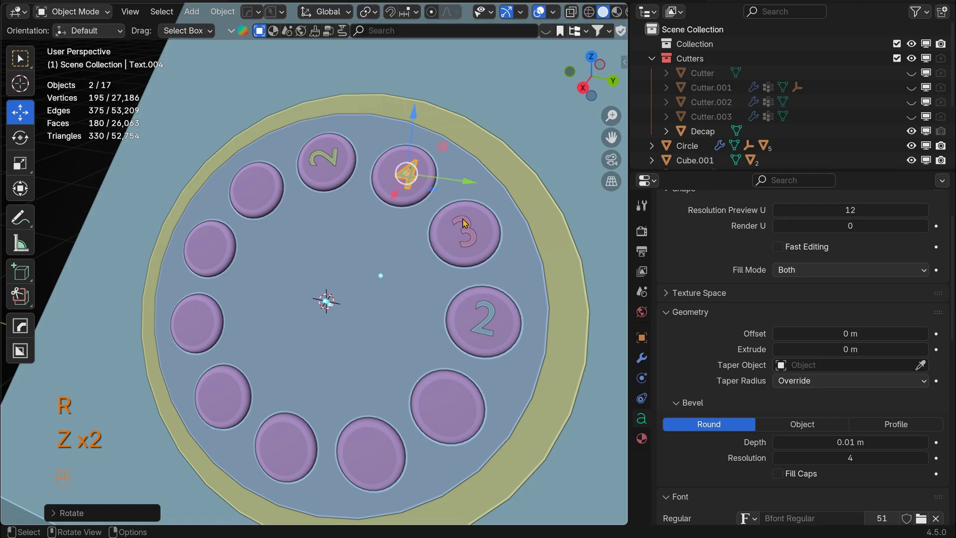
key(g)
click(451, 184)
Step: Lower the 4 slightly along its local Z axis so it sits against its plug's surface
middle_drag(450, 185, 392, 195)
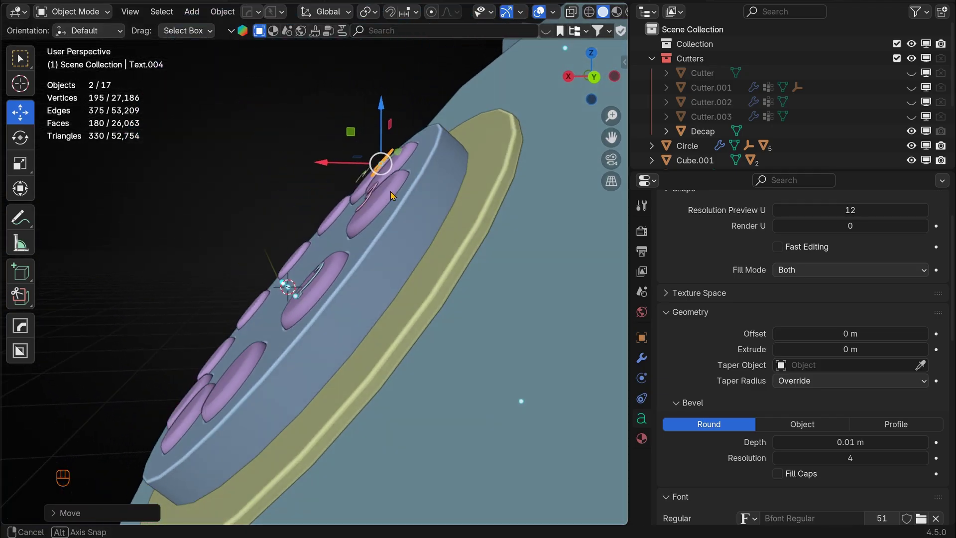
scroll(412, 173, up, 2)
key(g)
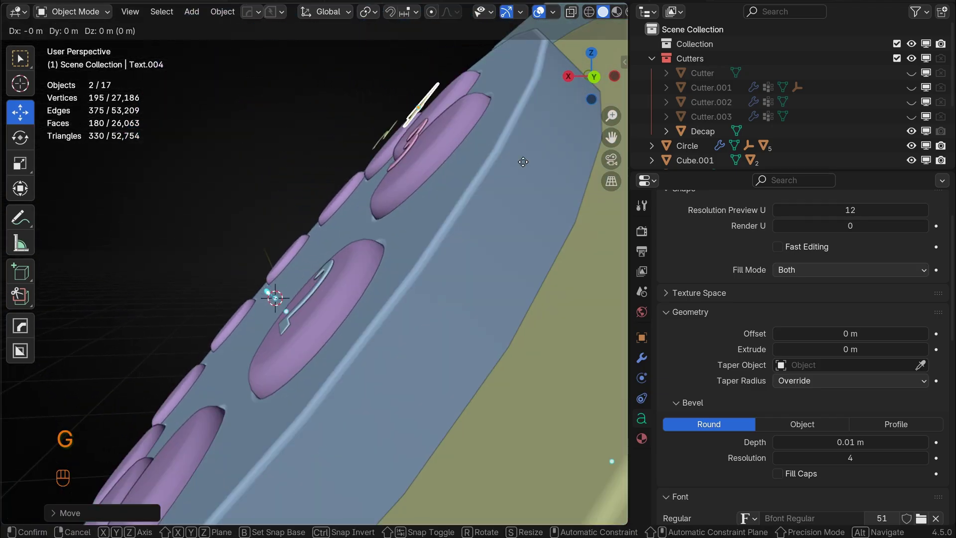
key(z)
key(z)
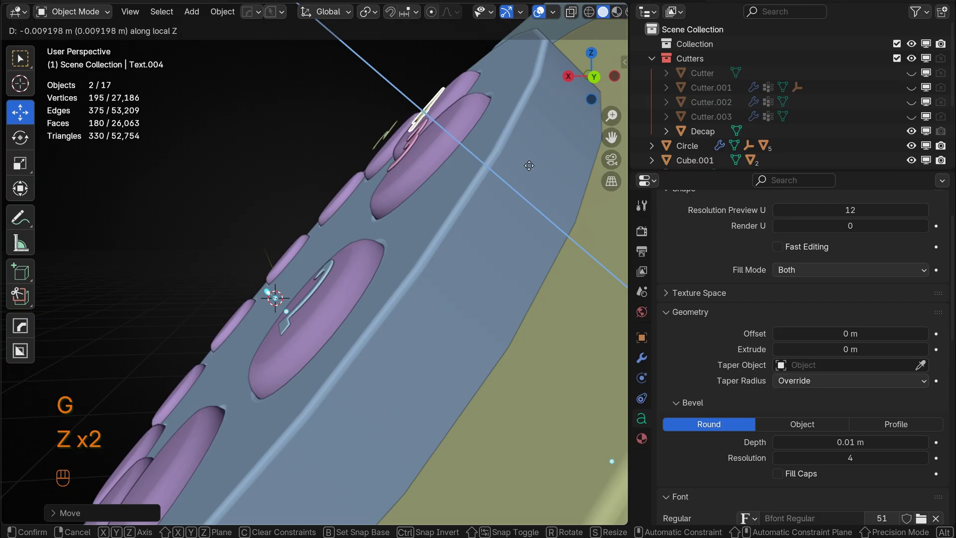
click(531, 167)
click(286, 126)
scroll(286, 125, down, 6)
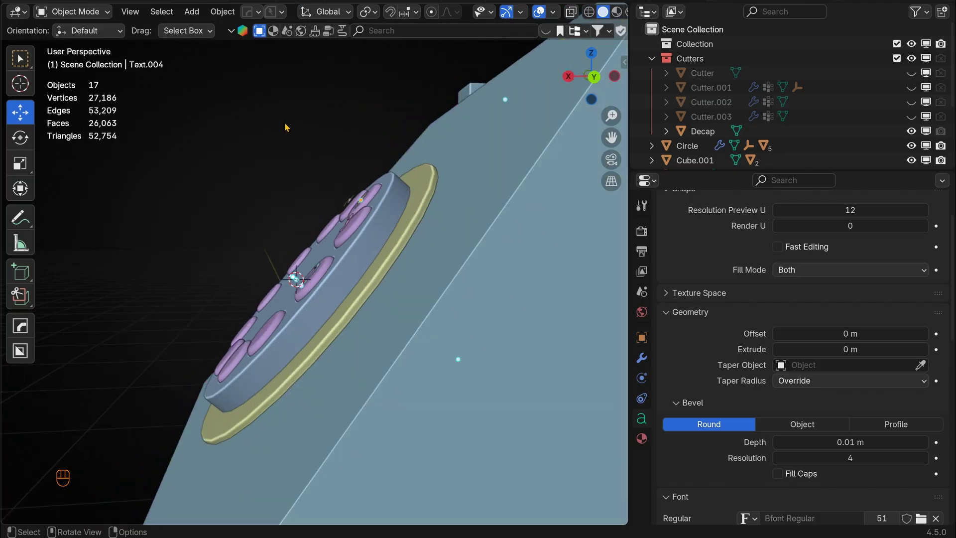
middle_drag(252, 149, 375, 174)
scroll(411, 196, up, 3)
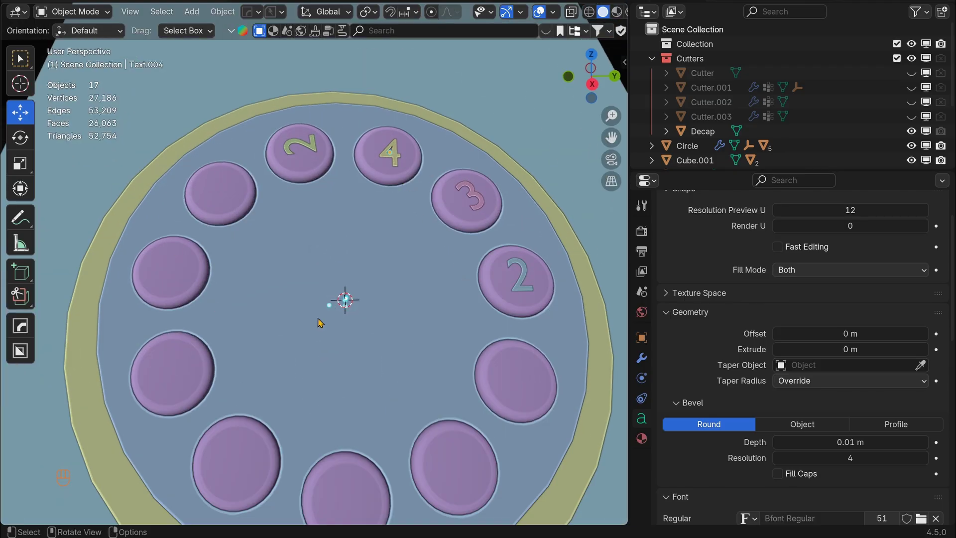
Step: Scale the 4 up slightly and shift it sideways to centre it on its plug
click(390, 161)
key(s)
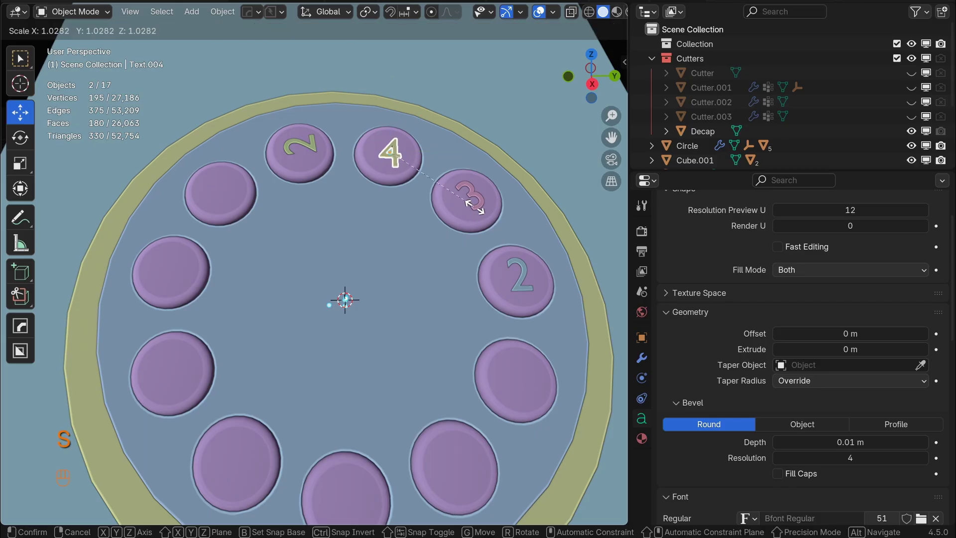
click(471, 194)
drag(441, 152, 431, 155)
scroll(443, 170, down, 5)
click(538, 219)
scroll(542, 229, down, 1)
middle_drag(544, 237, 500, 269)
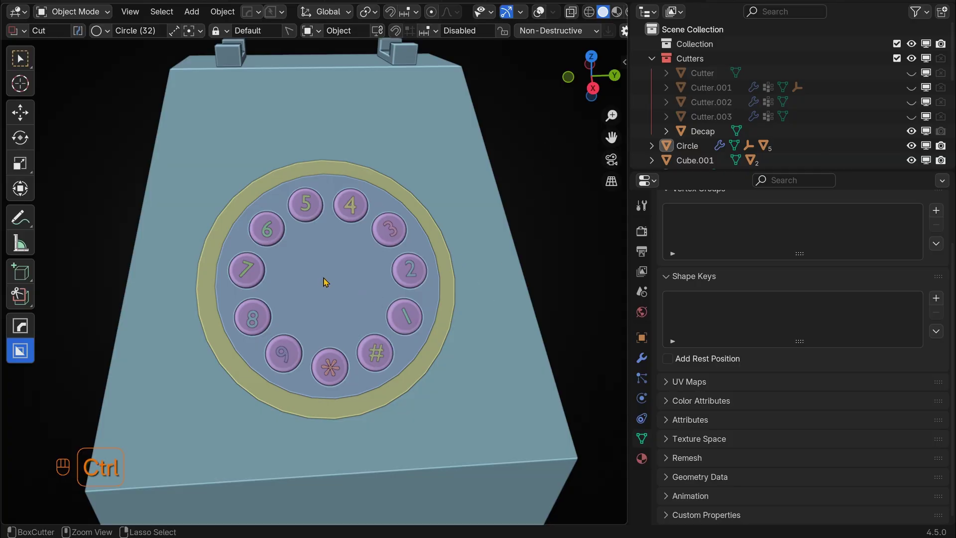
Step: Cut a small 32-sided circular hole into the centre of the dial with BoxCutter
ctrl+drag(325, 279, 335, 288)
right_click(336, 283)
click(334, 282)
middle_drag(335, 288, 299, 246)
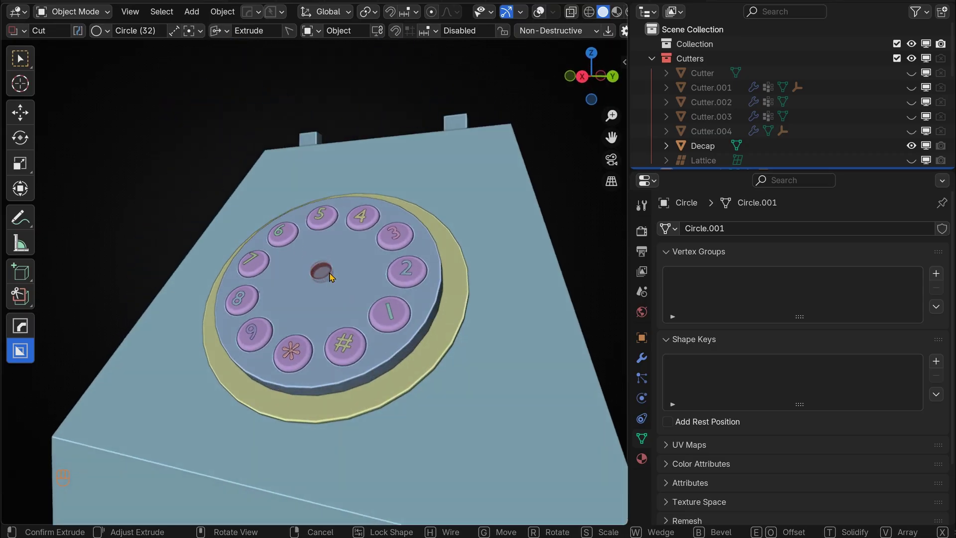
click(329, 273)
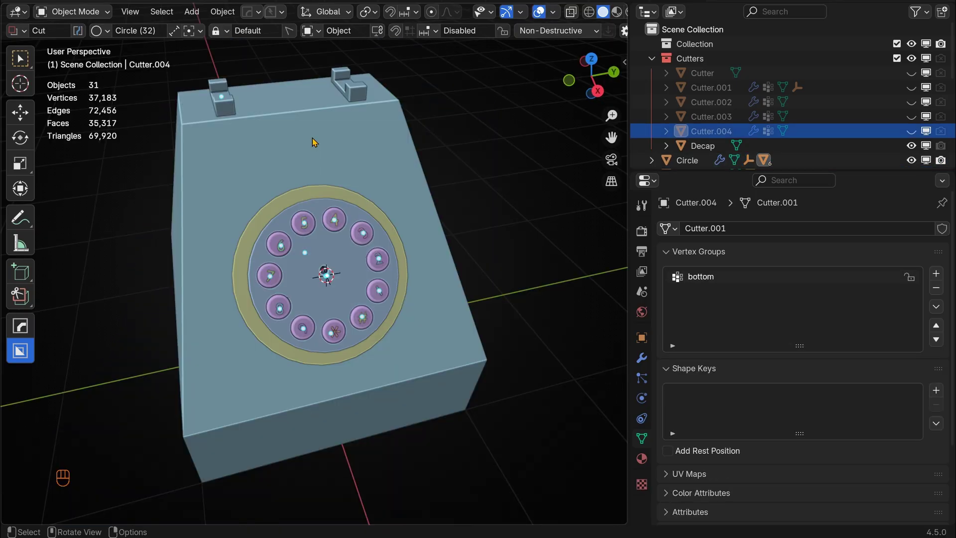
Step: Reset the 3D cursor to the world origin and add a mesh circle there
key(KP_1)
key(KP_3)
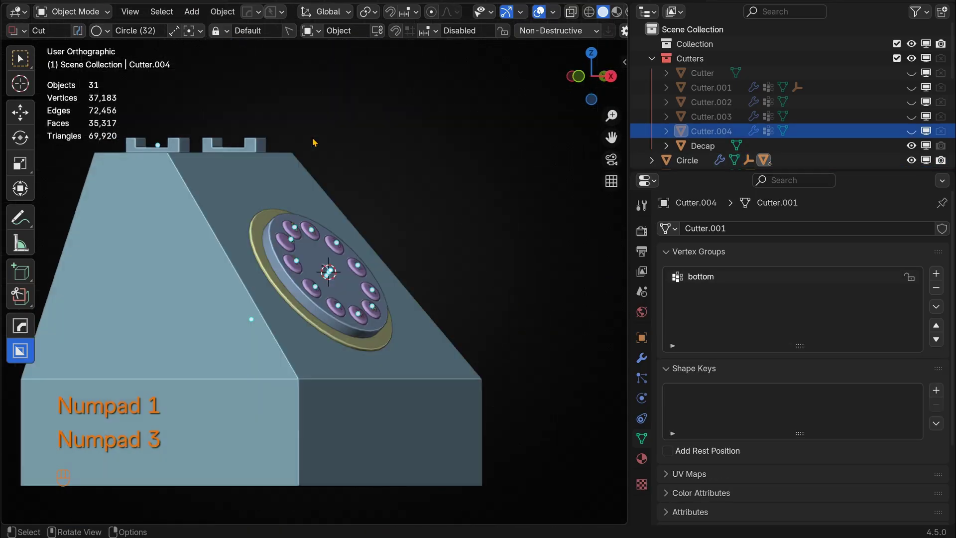
drag(611, 137, 610, 136)
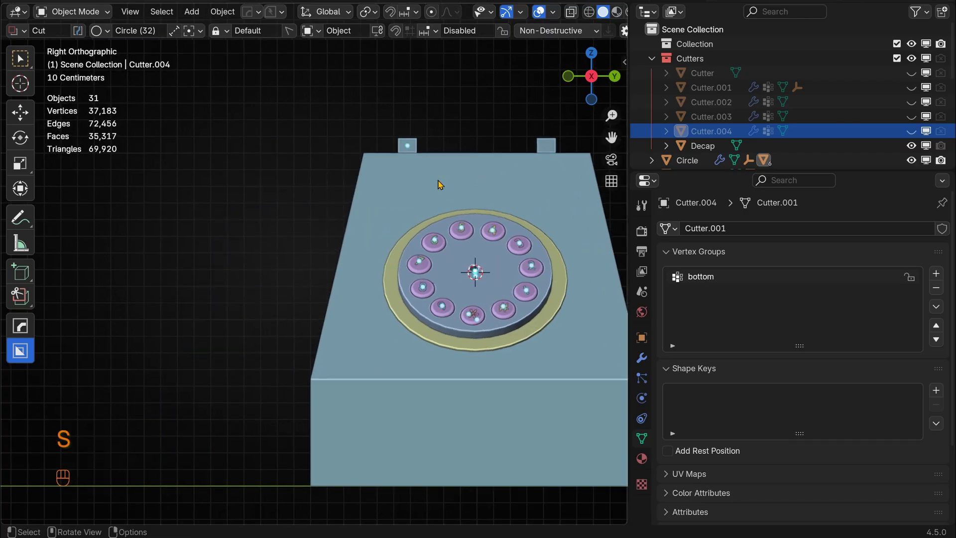
key(shift+s)
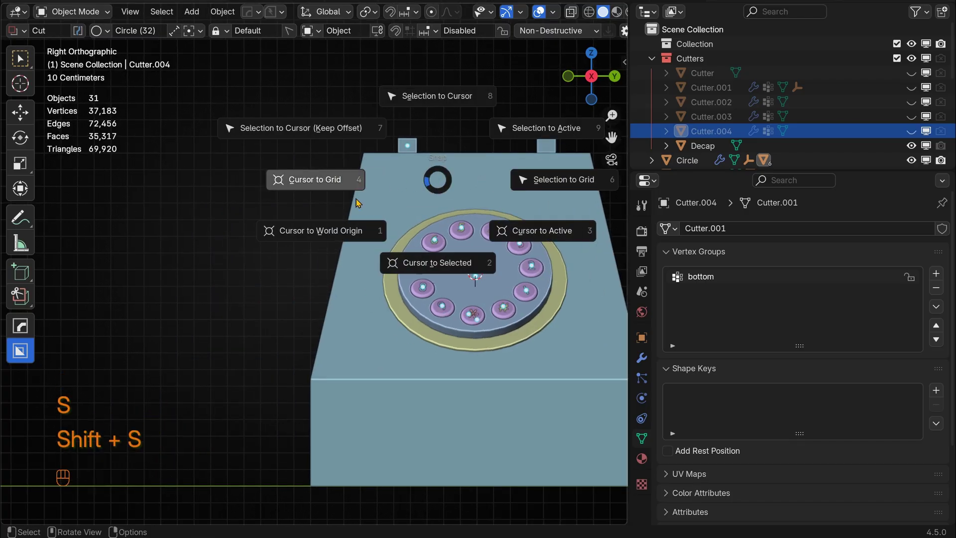
click(347, 237)
key(shift+a)
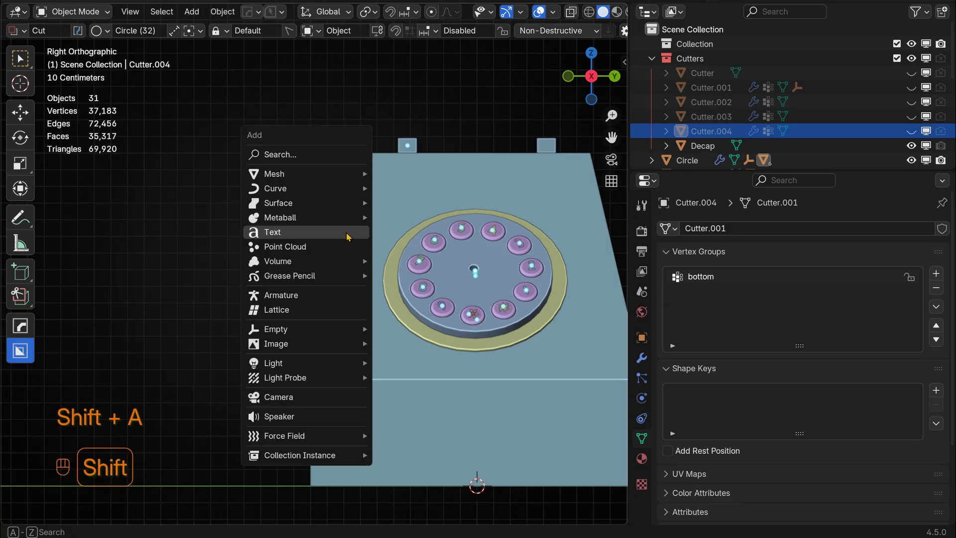
mouse_move(298, 173)
click(415, 204)
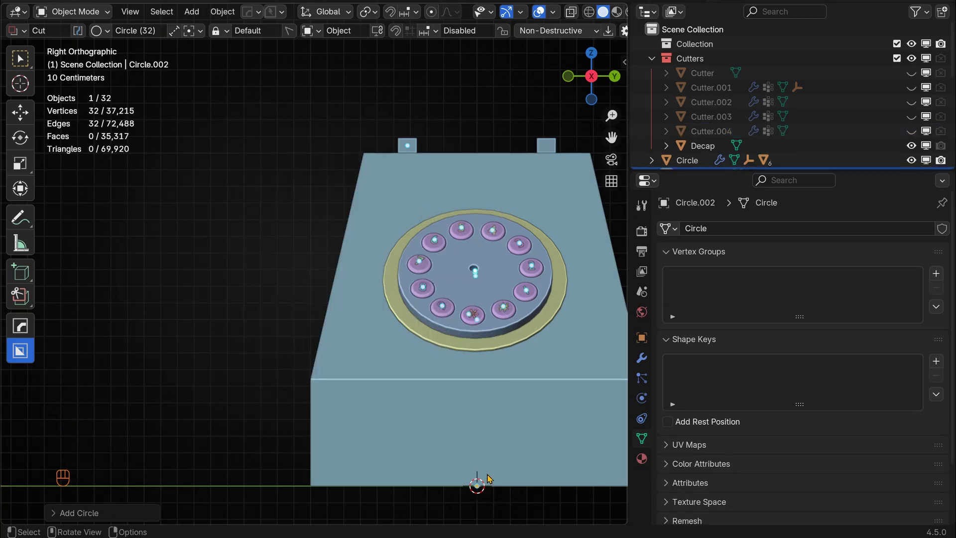
Step: Raise the new circle about 2.06 m along Z to cradle height and scale it to about 0.31
key(g)
key(z)
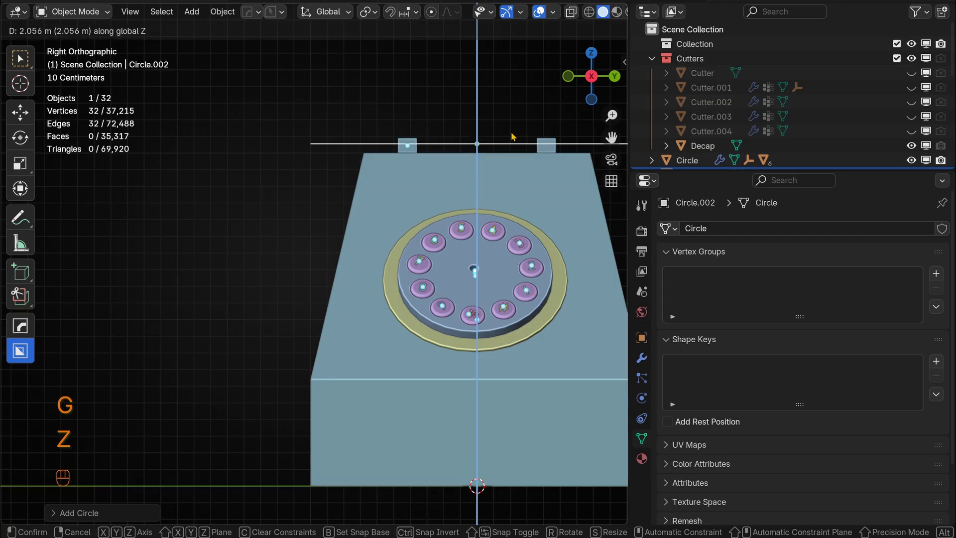
click(513, 137)
key(s)
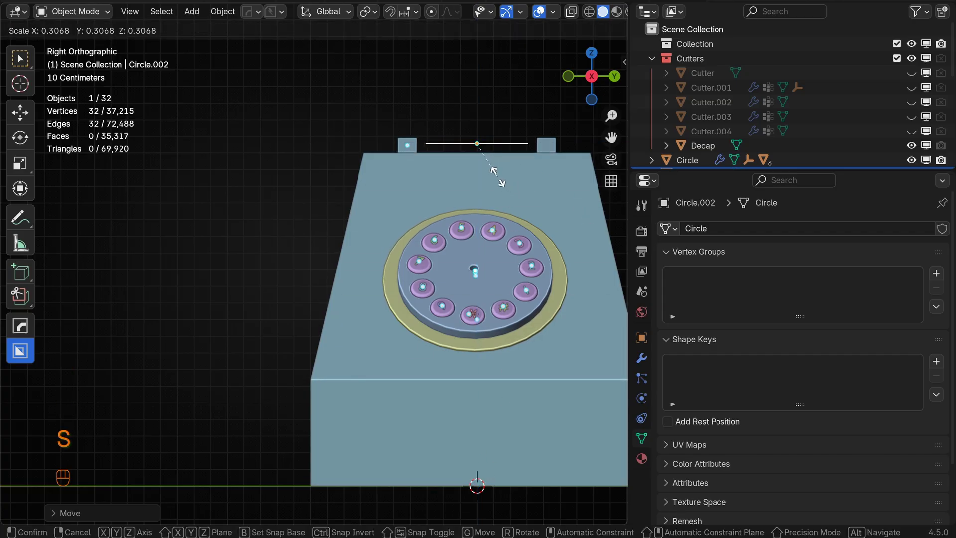
click(498, 176)
Step: Move the circle along Y into the empty space beside the body, lower it slightly, and open its mesh for editing
click(18, 117)
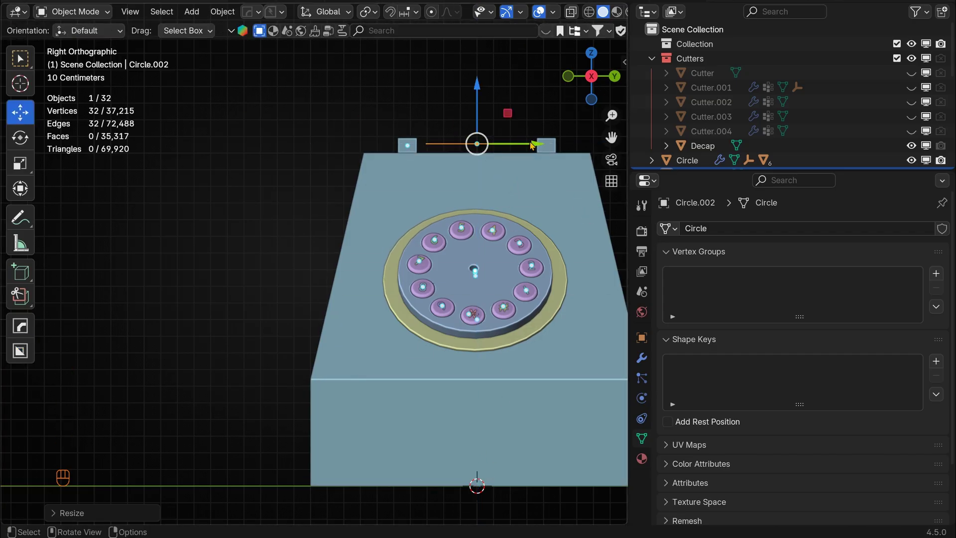
drag(533, 145, 321, 144)
drag(265, 99, 267, 113)
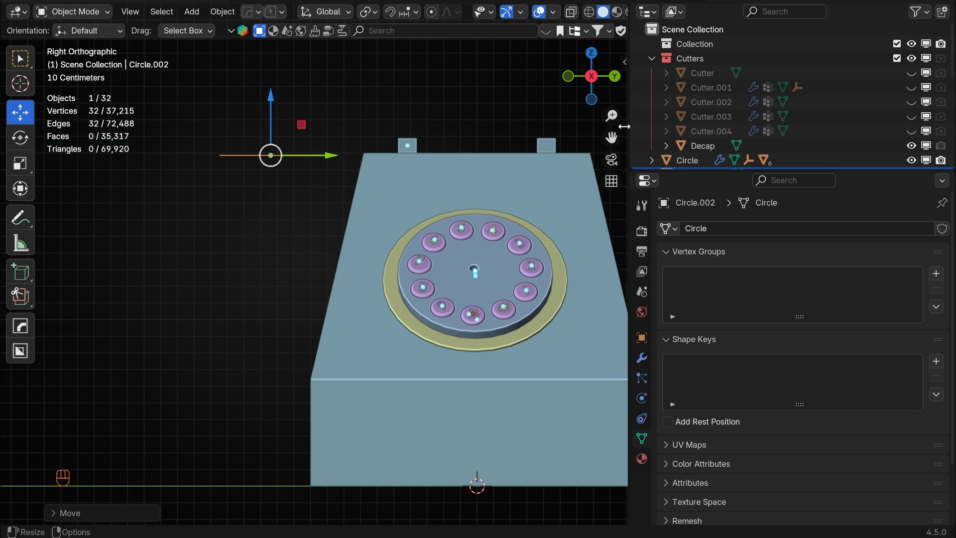
shift+middle_drag(447, 127, 507, 177)
scroll(508, 176, up, 4)
key(Tab)
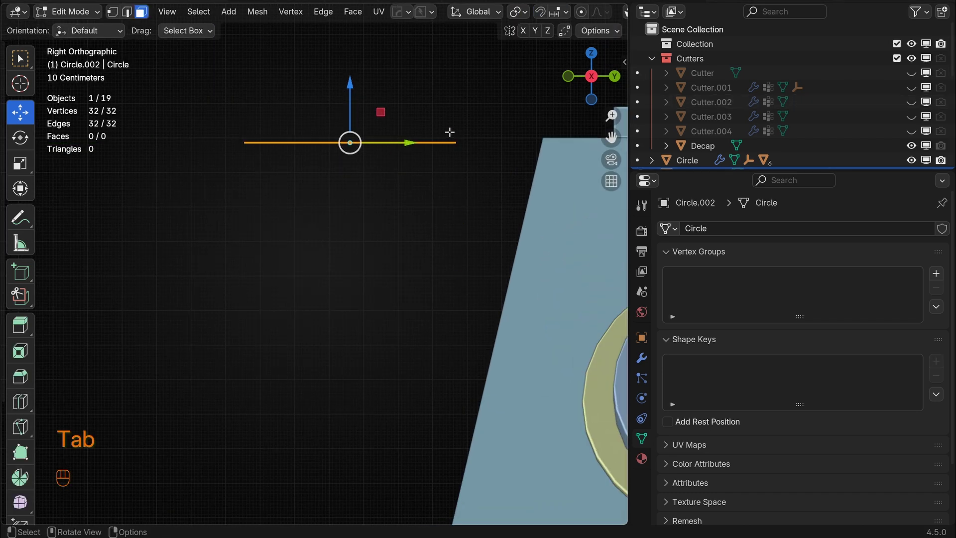
Step: Try extruding the circle about 0.2 m upward along Z, and undo the extrusion
key(e)
key(z)
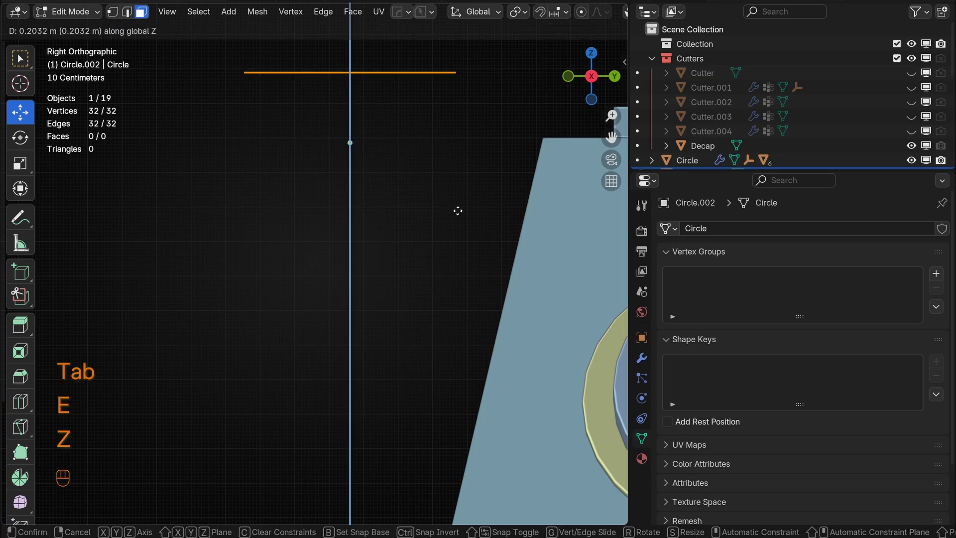
key(ctrl+z)
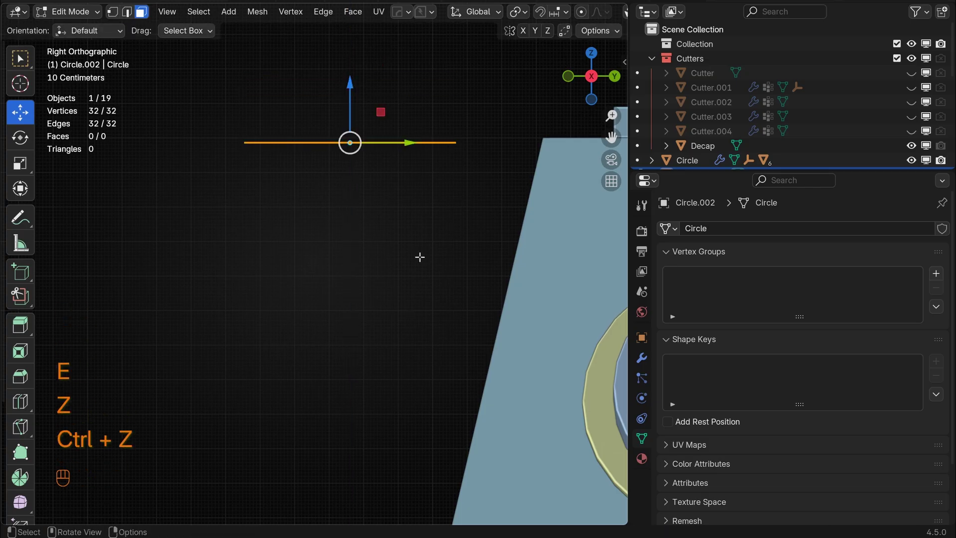
Step: Switch the circle's mesh to vertex selection and angle the view to show the whole ring
middle_drag(420, 257, 136, 71)
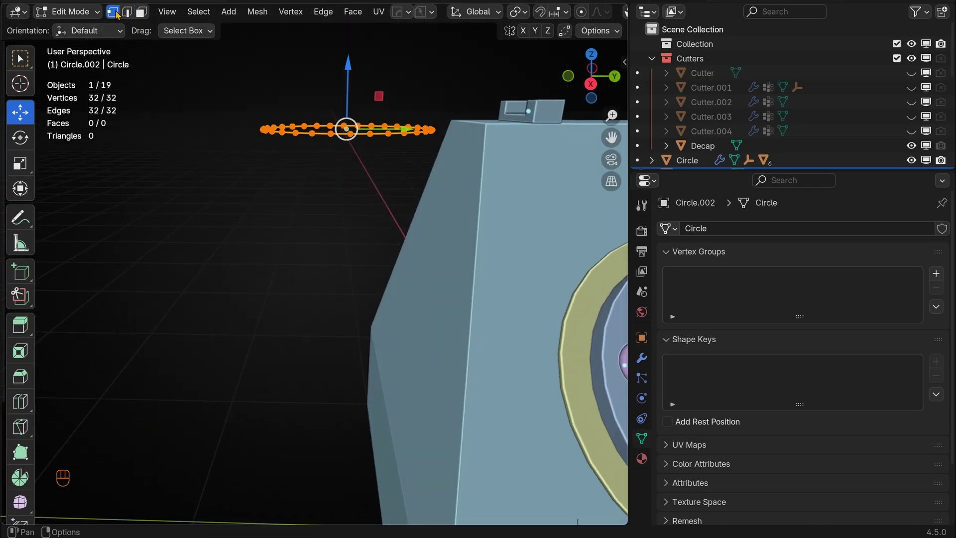
middle_drag(299, 299, 343, 279)
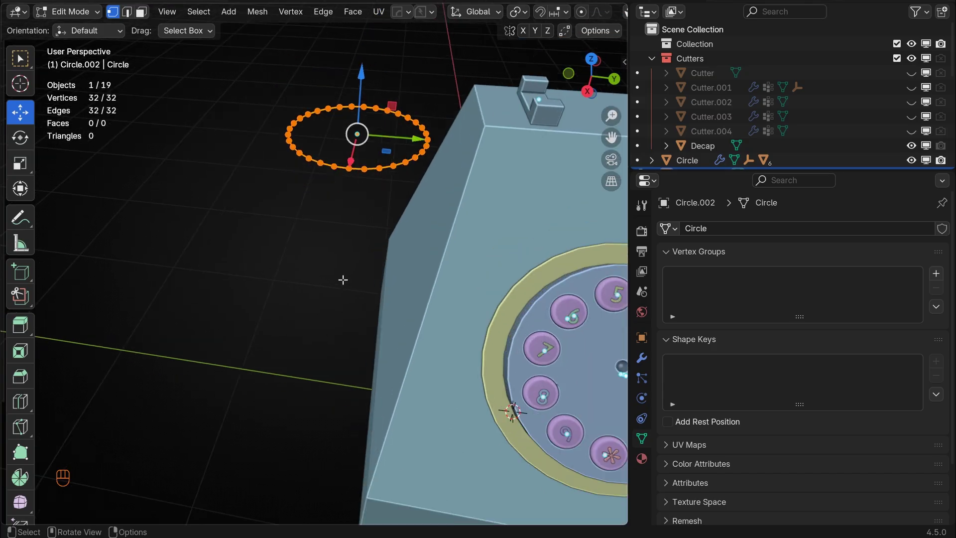
Step: Fill the selected circle with a face and thicken it upward into a short cylinder with a Solidify of about -0.63
right_click(360, 279)
key(f)
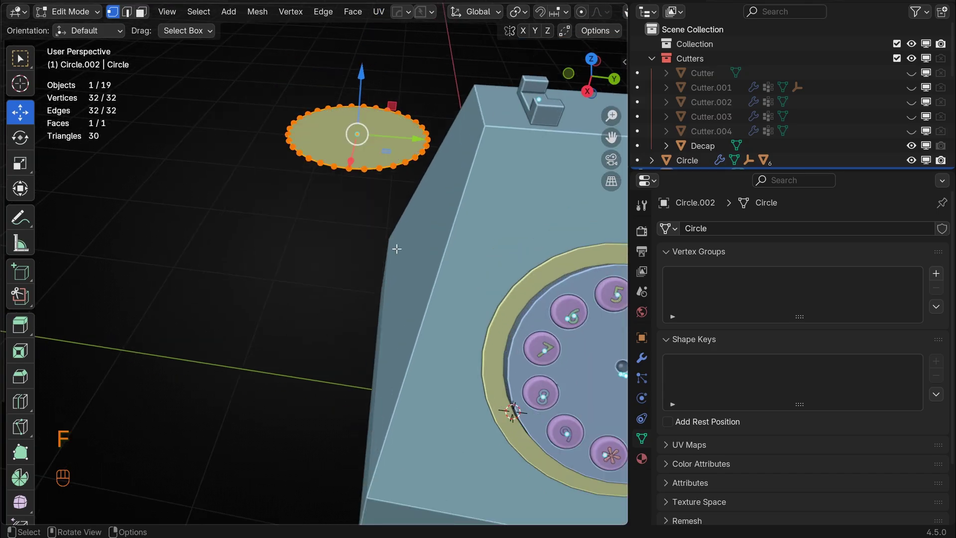
key(Tab)
key(q)
click(369, 181)
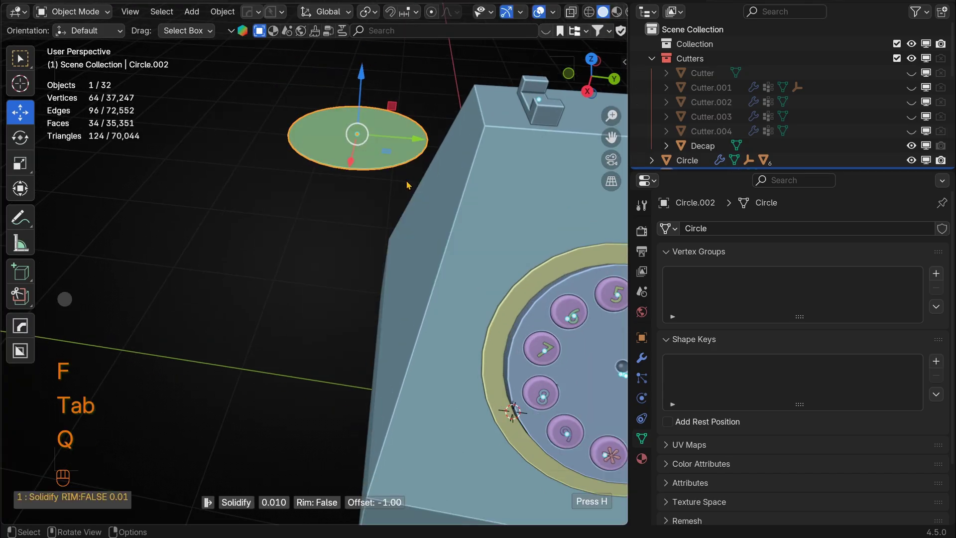
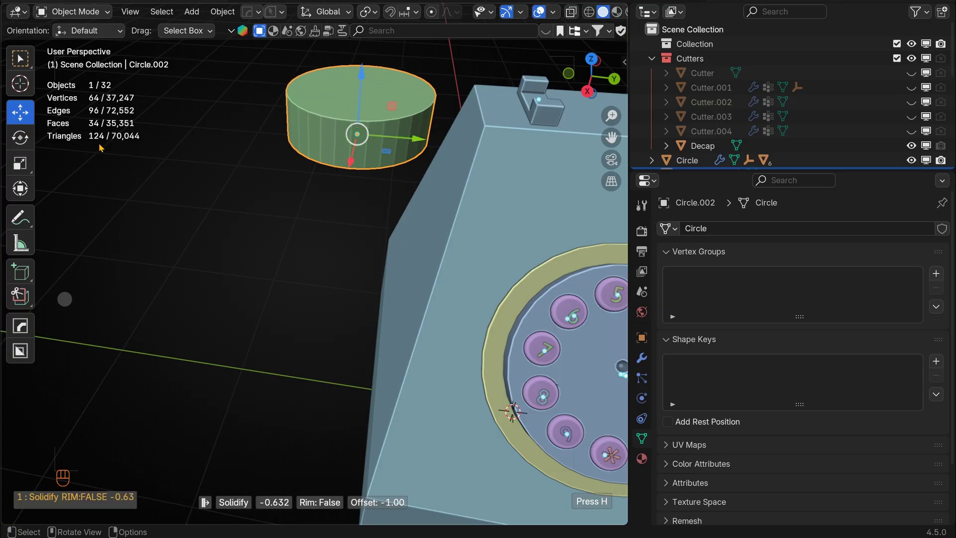
click(129, 143)
Step: Convert the cylinder's Solidify thickness into real geometry with Smart Apply
key(KP_1)
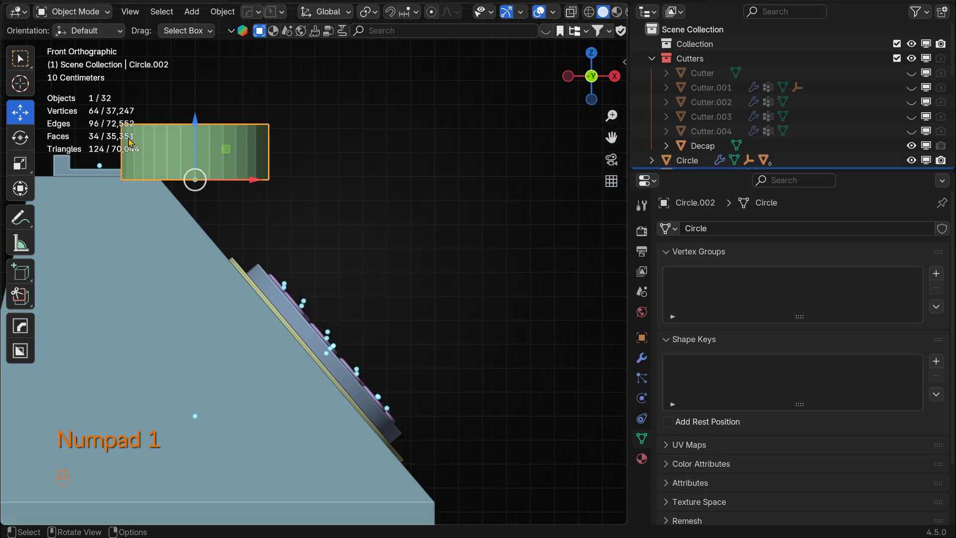
key(KP_3)
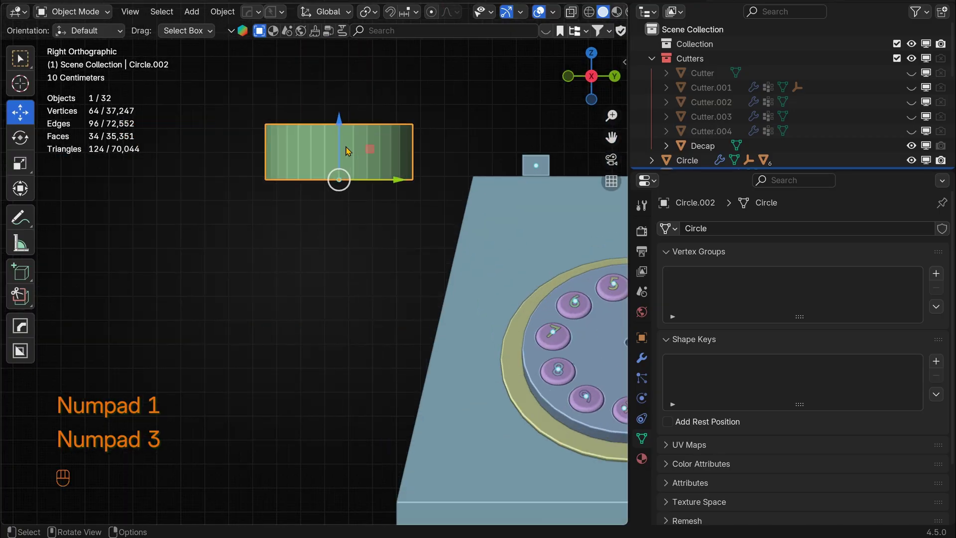
key(Tab)
click(28, 400)
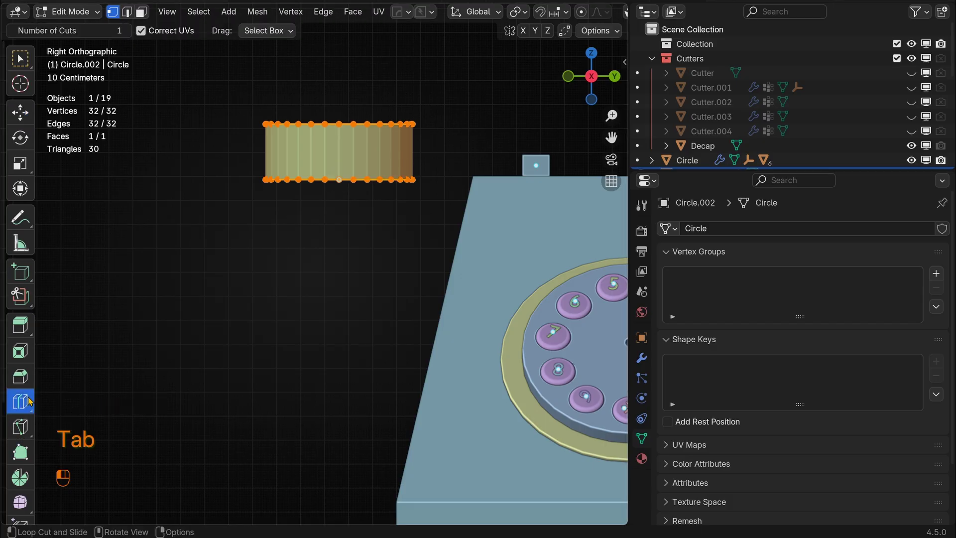
key(Tab)
key(q)
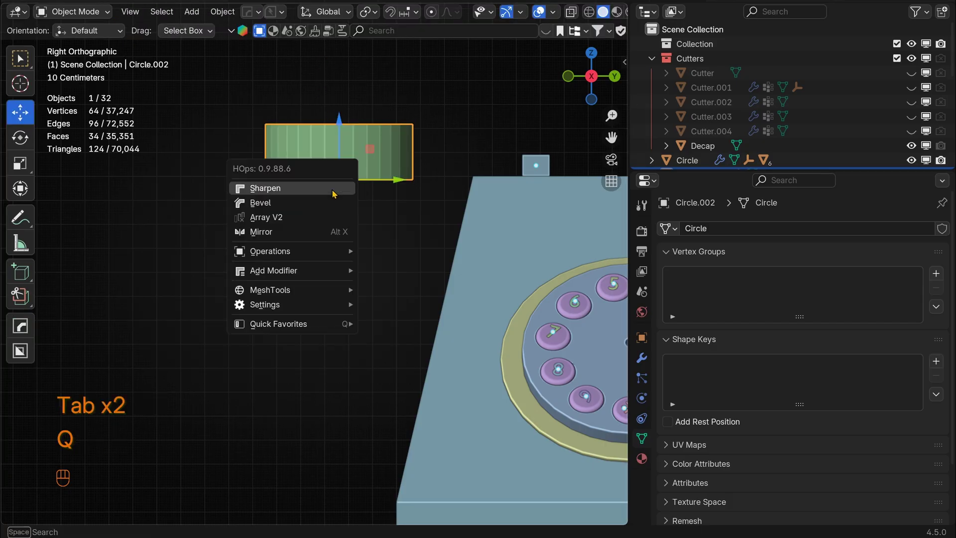
mouse_move(298, 251)
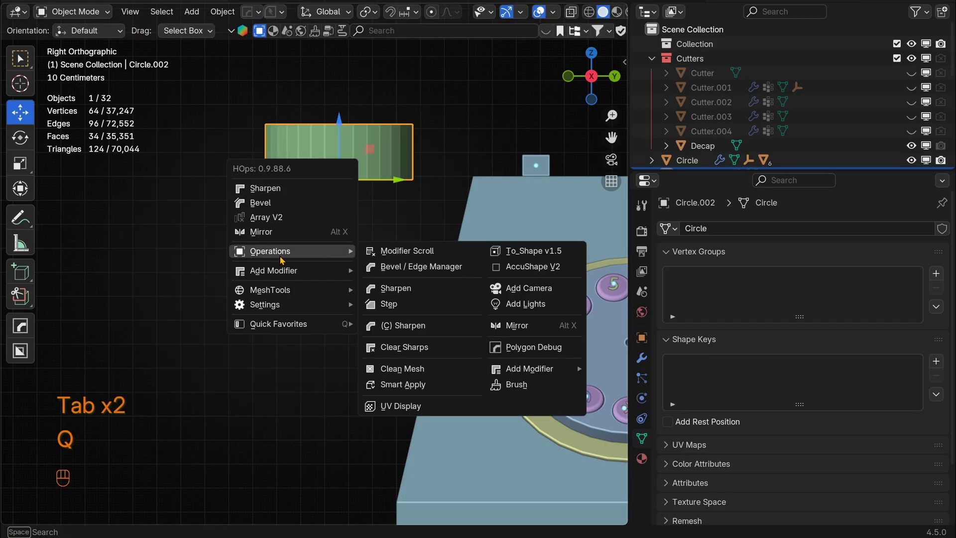
click(419, 386)
Step: Add one loop cut around the cylinder's side, slightly below mid-height
key(Tab)
drag(340, 157, 342, 152)
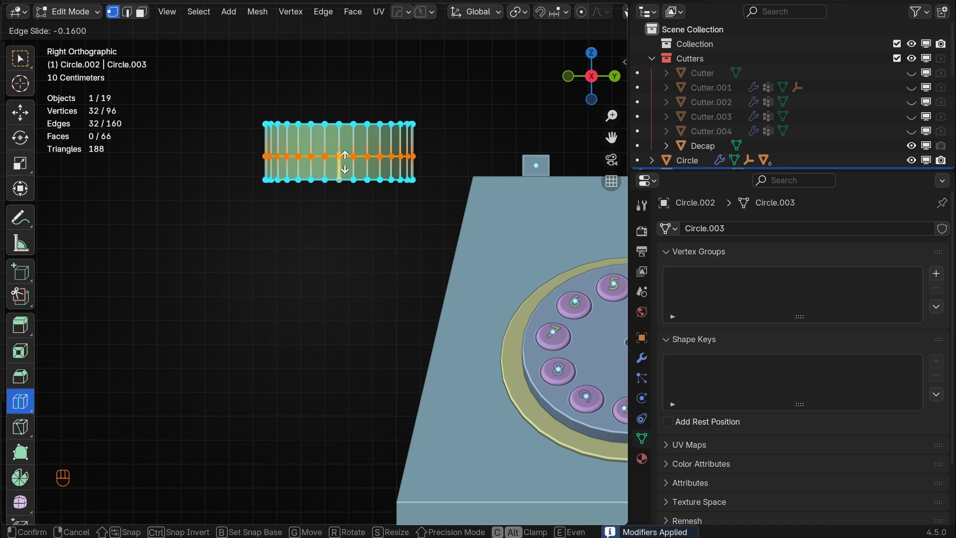
click(344, 160)
Step: Switch to the Move tool and face selection, and select the cylinder's top face
middle_drag(505, 94, 504, 153)
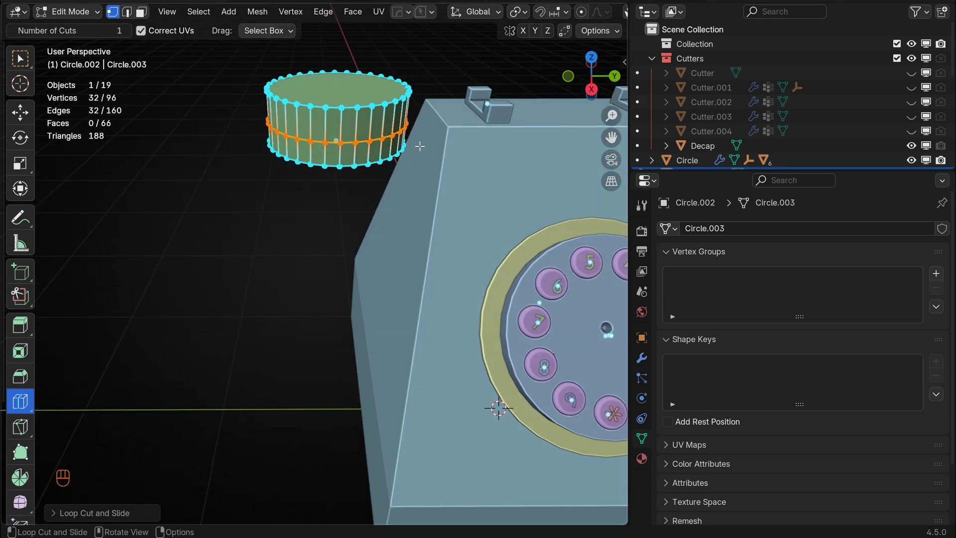
click(21, 113)
click(142, 12)
click(352, 99)
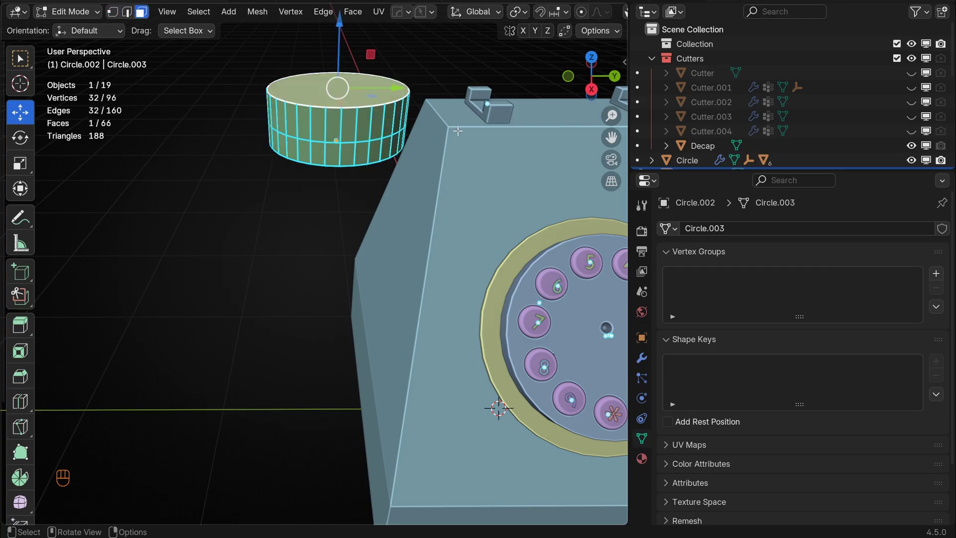
Step: Try to extrude the cylinder's top face upward freehand and undo the extrusion
key(e)
key(z)
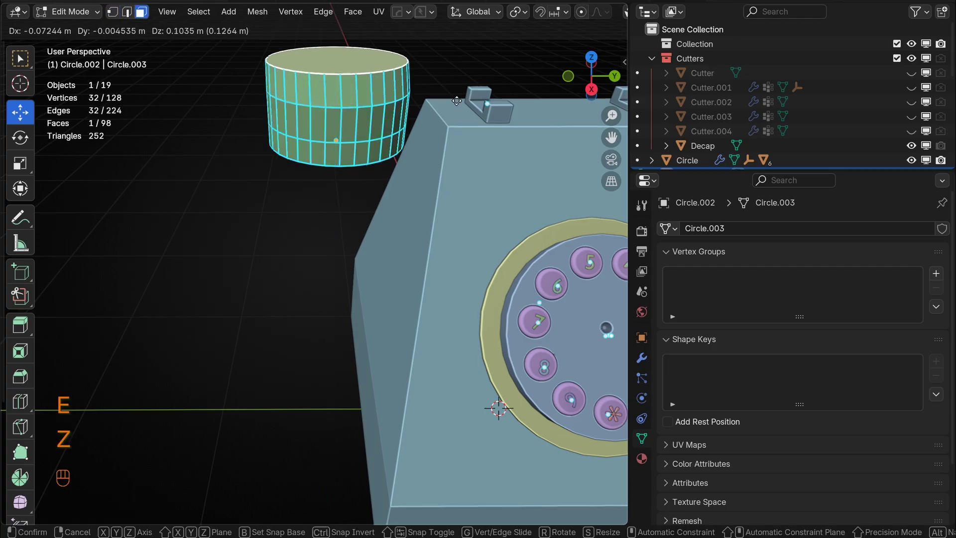
click(476, 92)
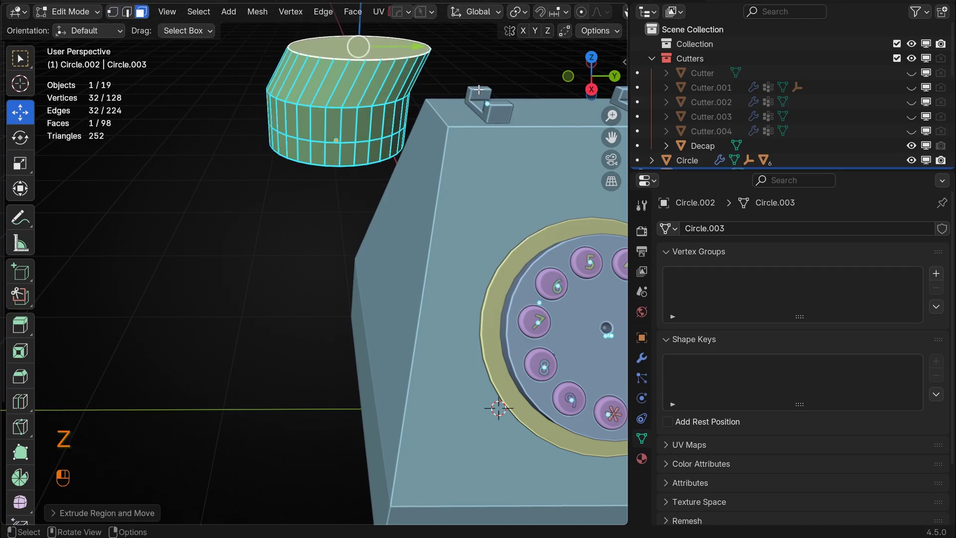
key(KP_1)
key(KP_3)
key(ctrl+z)
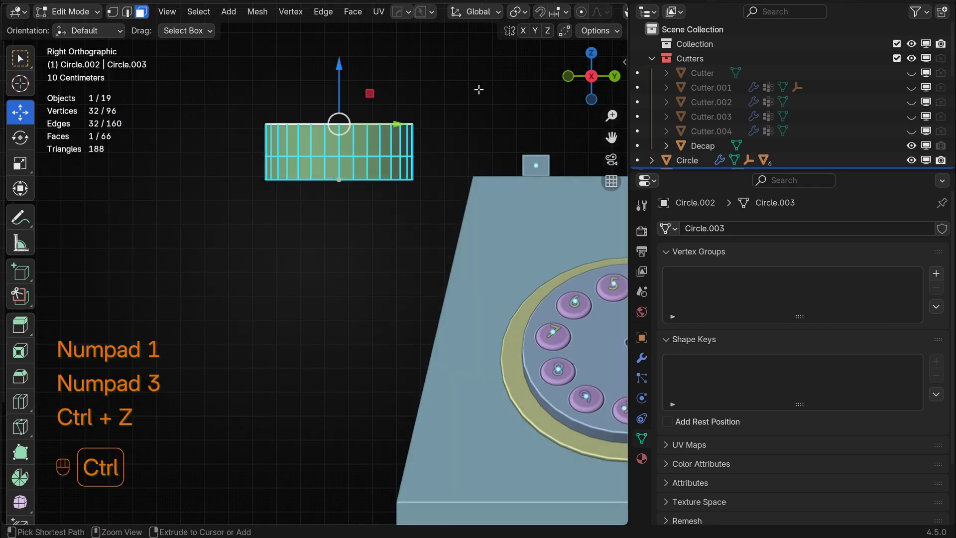
Step: Extrude the top face upward along Z and shift it along Y toward the phone to slant the upper section
key(e)
key(z)
key(z)
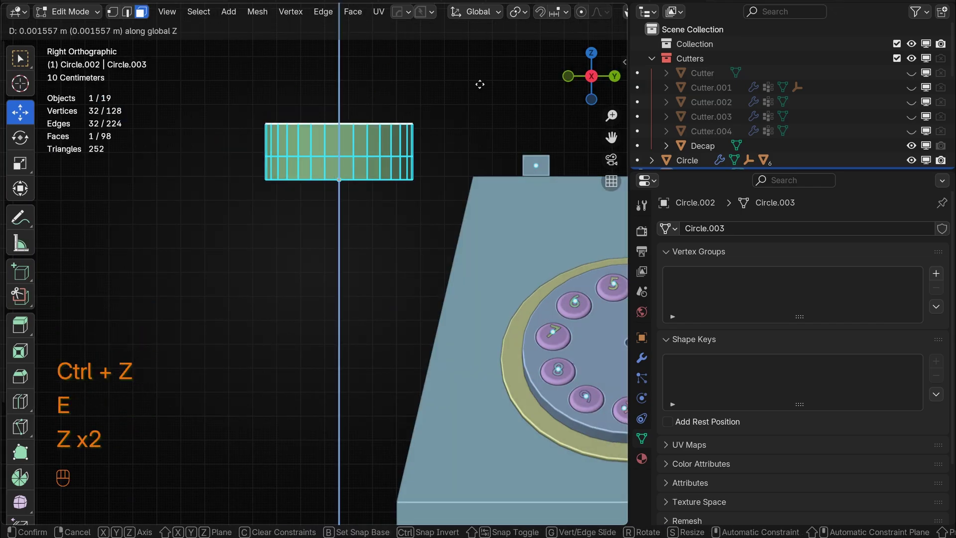
click(485, 49)
drag(390, 87, 415, 85)
Step: Enlarge the bottom face of the handset end so its base flares outward
scroll(343, 246, down, 2)
scroll(239, 177, up, 2)
middle_drag(279, 267, 222, 116)
click(352, 292)
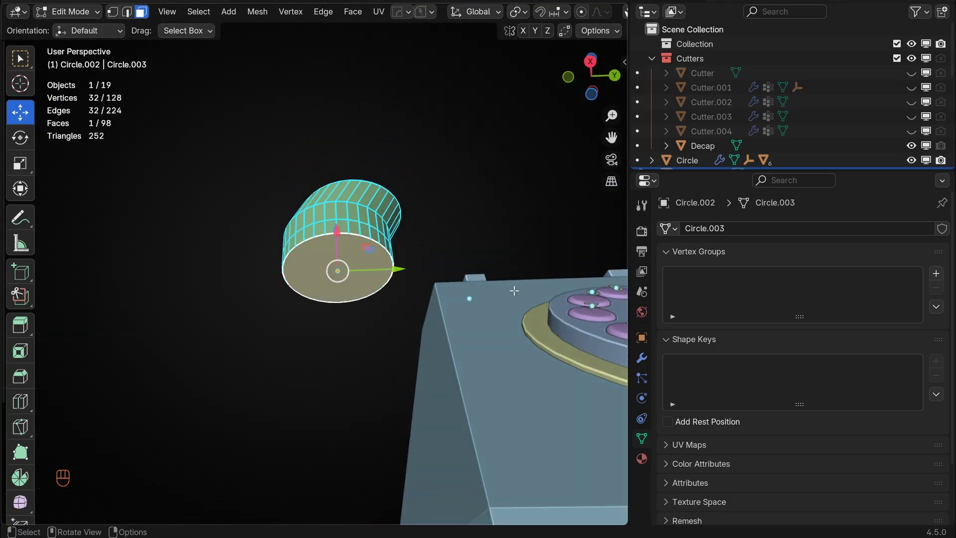
key(s)
click(544, 290)
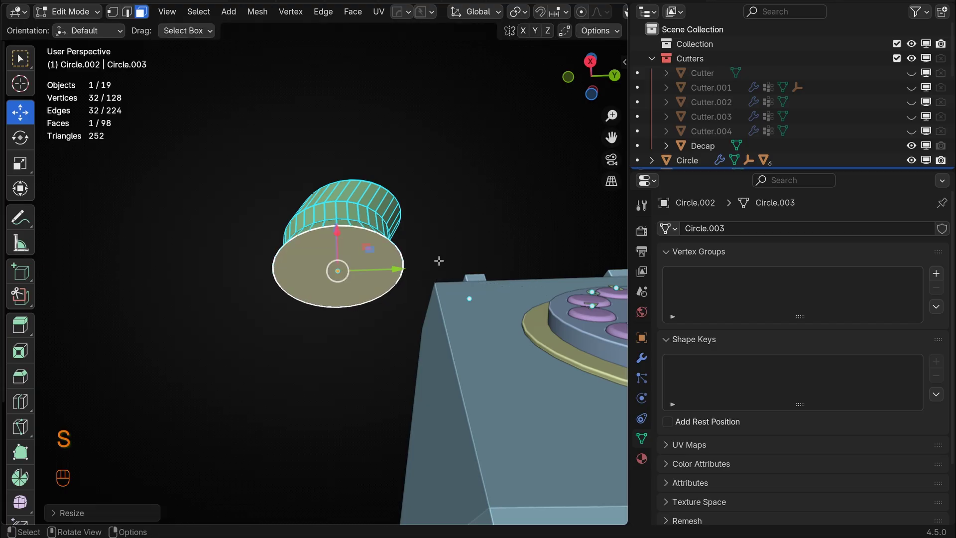
middle_drag(437, 261, 505, 238)
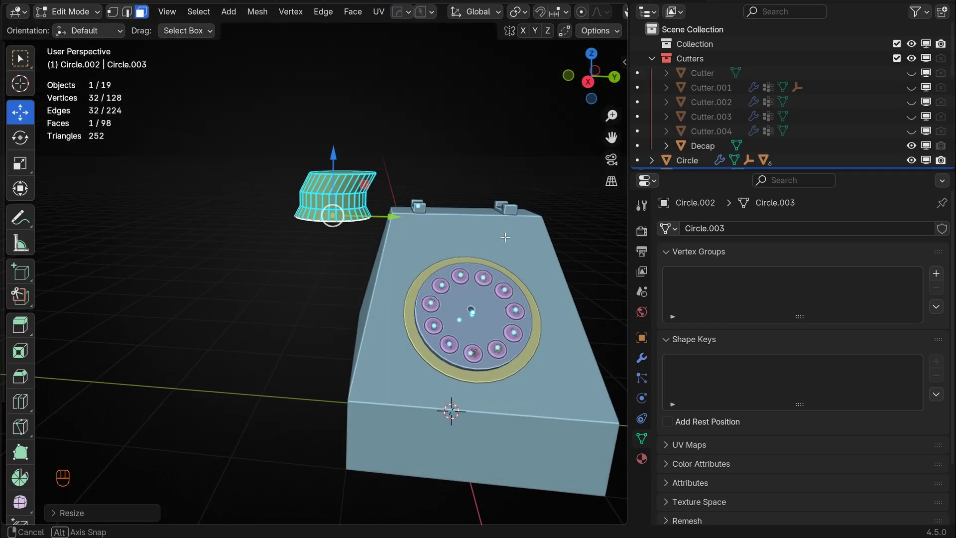
Step: In Object Mode, move the handset piece along X until it is centred over the phone's flat top
middle_drag(457, 187, 390, 189)
key(KP_1)
key(KP_3)
key(KP_1)
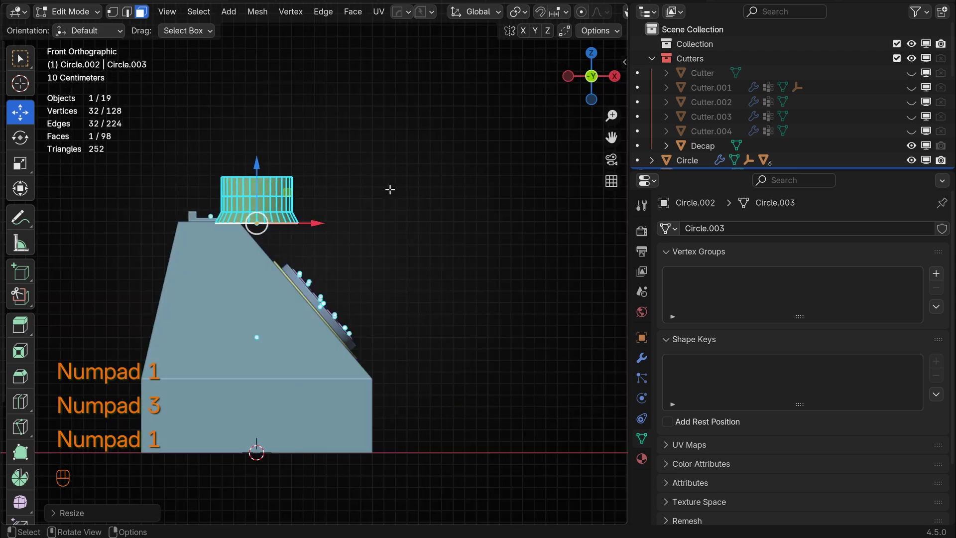
key(Tab)
drag(315, 223, 271, 223)
key(KP_1)
key(KP_3)
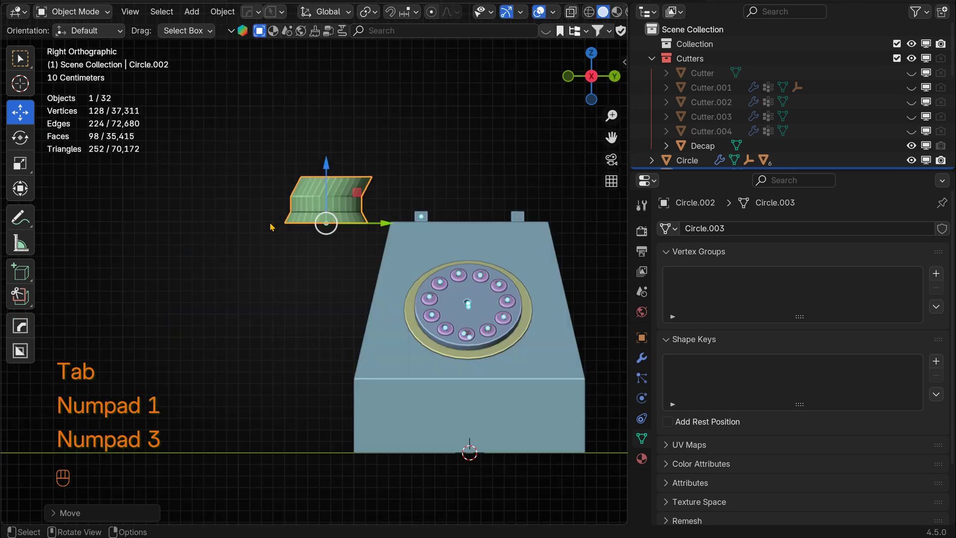
Step: Extrude four adjacent phone-facing faces of the slanted upper band along Y to about midway between the two cradle rests
middle_drag(270, 227, 430, 103)
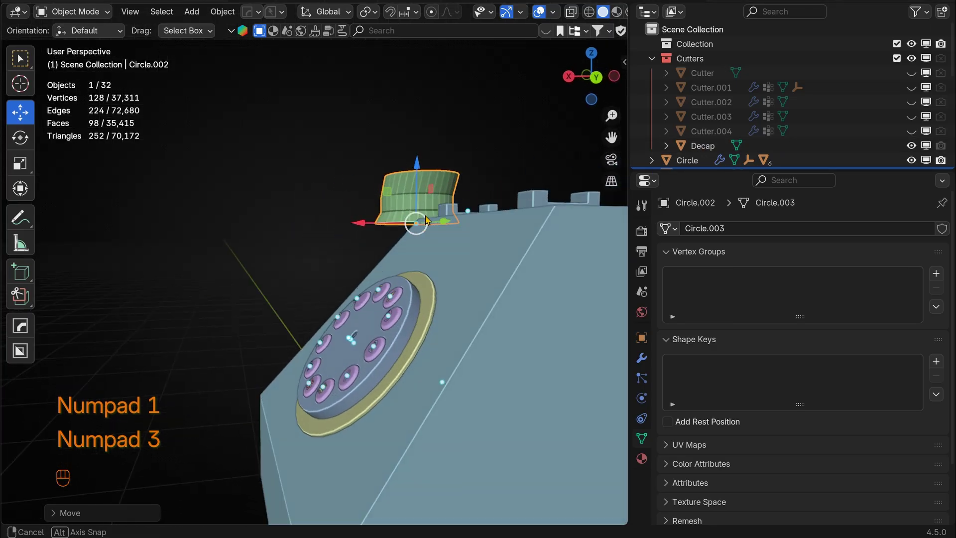
key(Tab)
scroll(260, 59, up, 3)
drag(606, 139, 434, 264)
scroll(576, 142, up, 3)
click(383, 255)
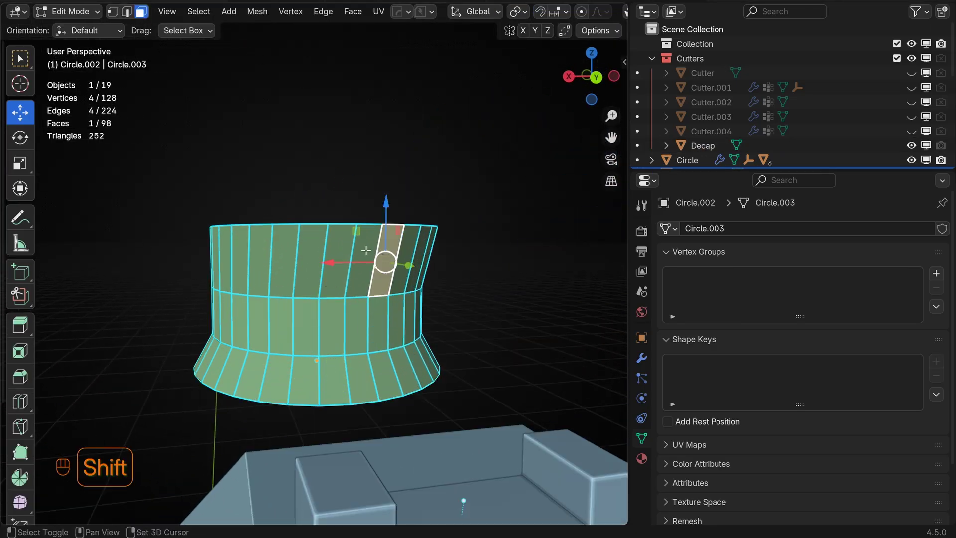
shift+click(367, 252)
shift+click(345, 249)
shift+click(310, 247)
middle_drag(354, 279, 456, 305)
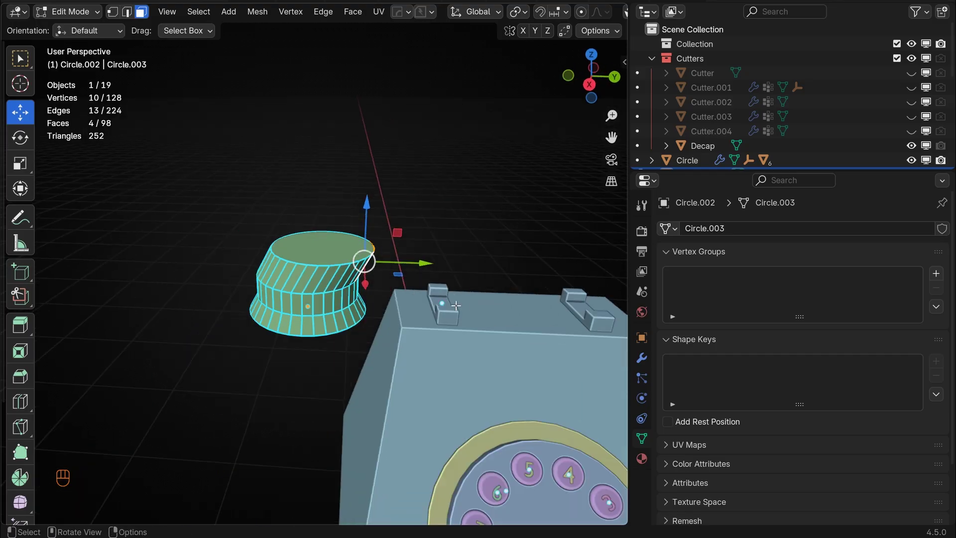
key(e)
key(z)
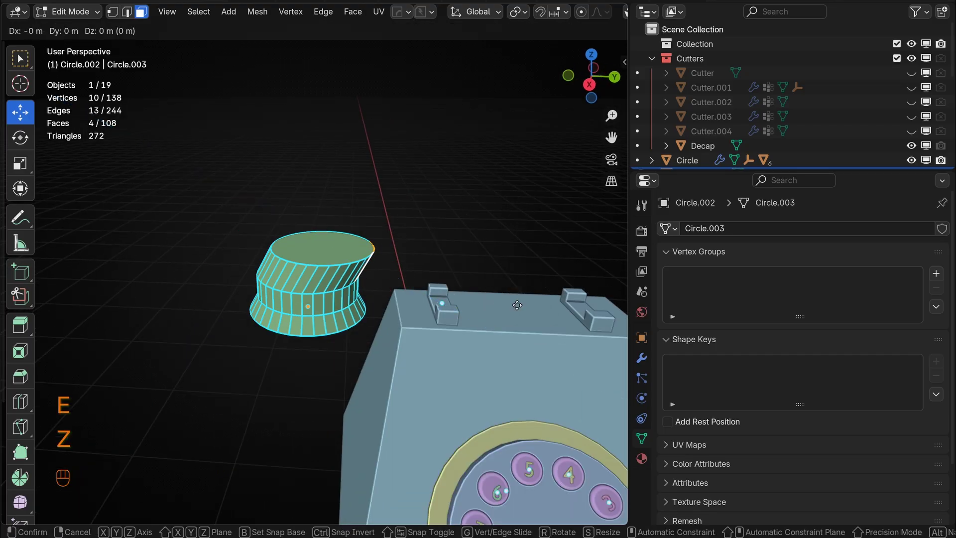
key(z)
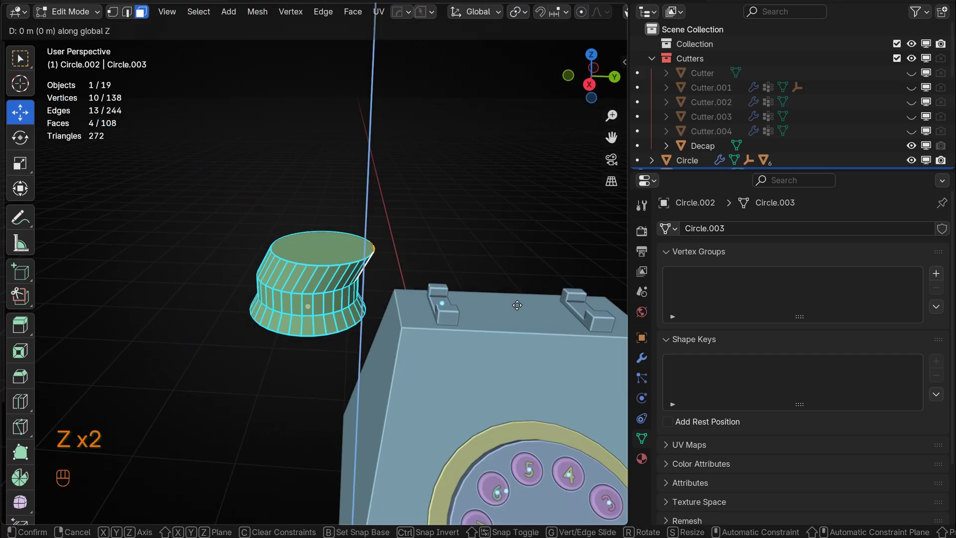
key(y)
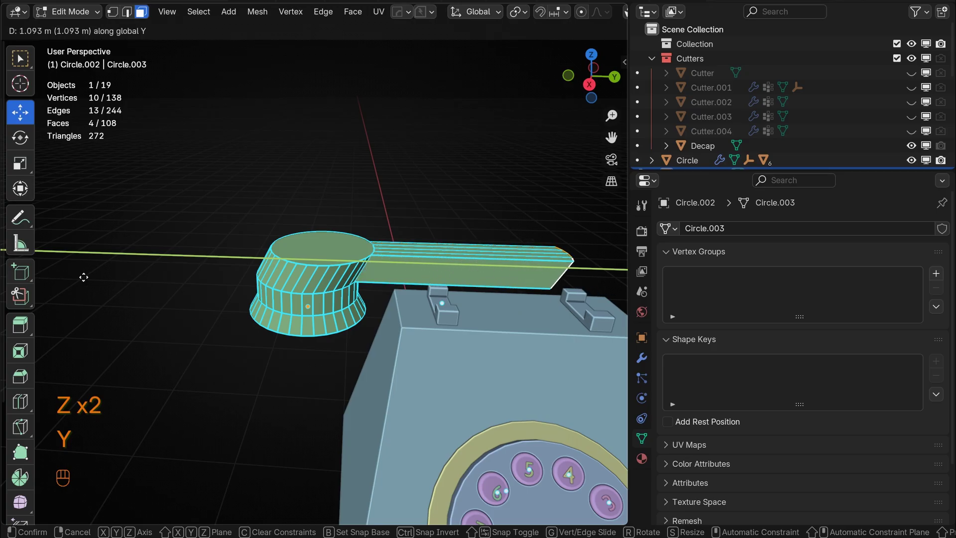
click(50, 273)
Step: Try to flatten the handle's end faces by scaling them to 0 along Z and undo it
key(KP_1)
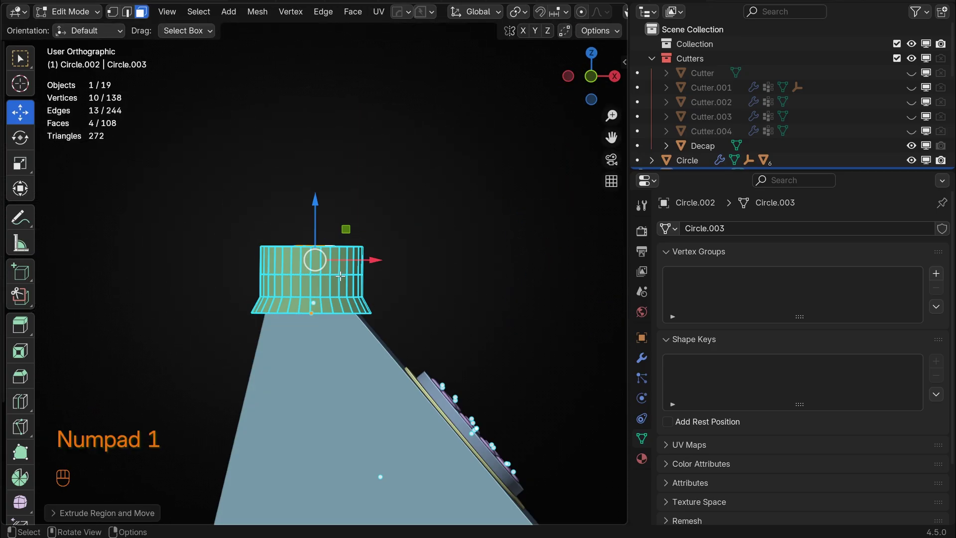
key(KP_3)
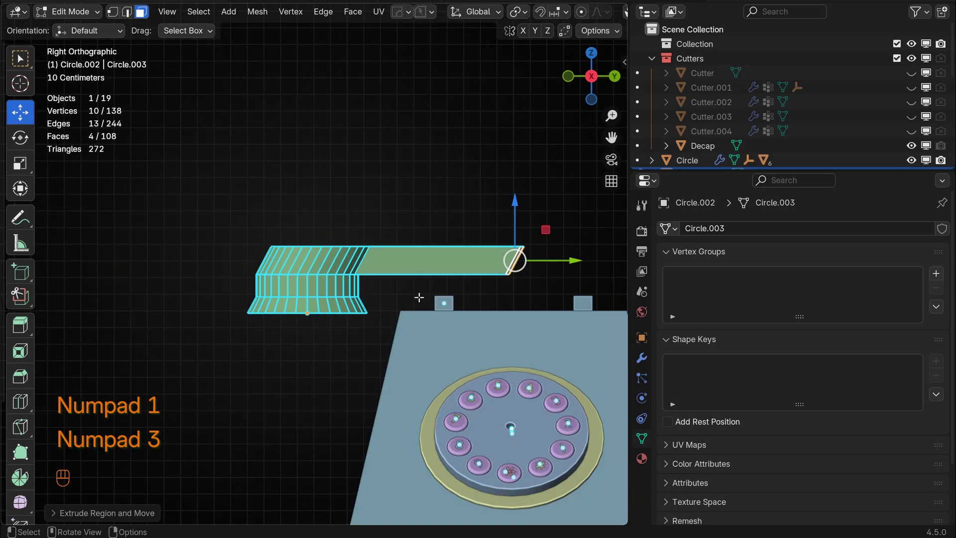
key(s)
key(z)
key(KP_0)
key(KP_Enter)
key(ctrl+z)
Step: Flatten the handle's end faces into a straight vertical plane by scaling them to 0 along Y
key(s)
key(y)
key(KP_0)
key(KP_Enter)
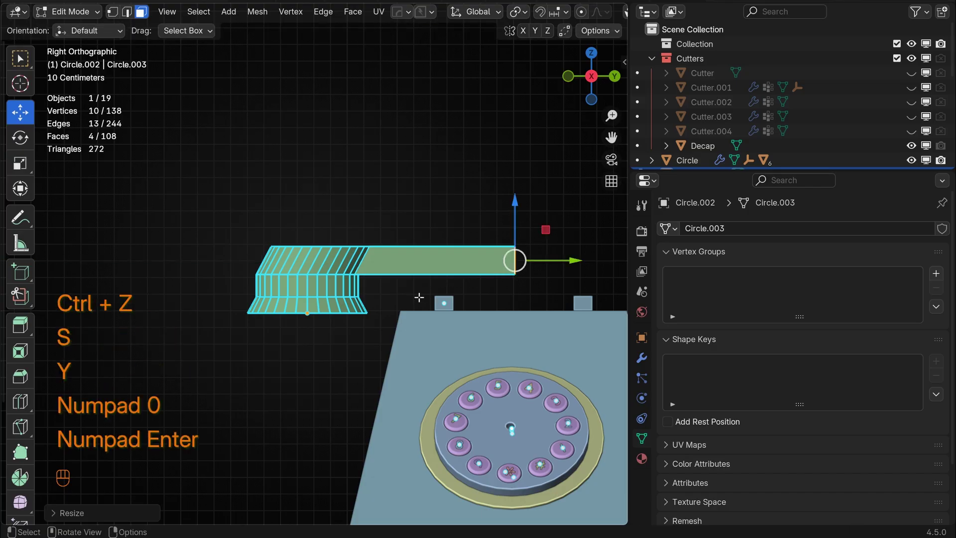
Step: Delete the large round top face of the handset end
middle_drag(459, 208, 405, 248)
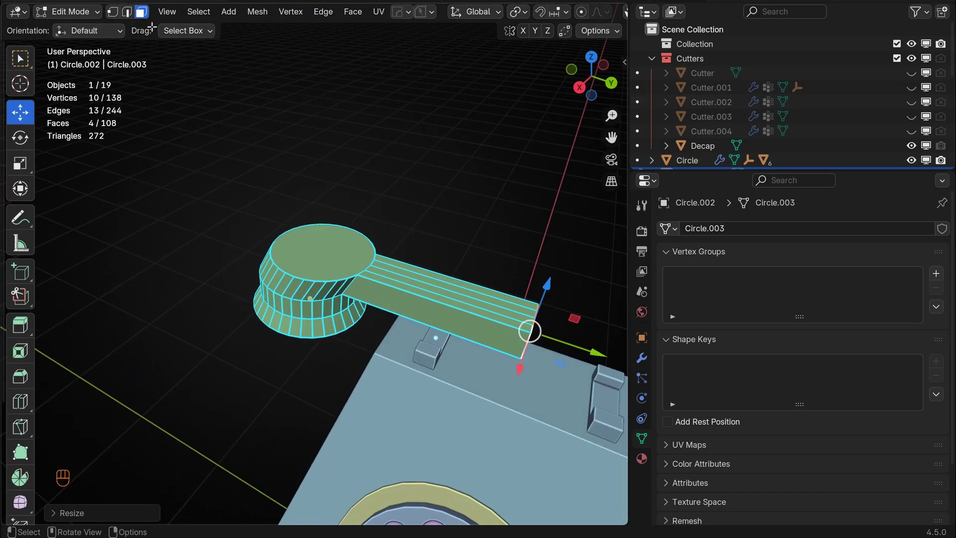
click(336, 275)
key(x)
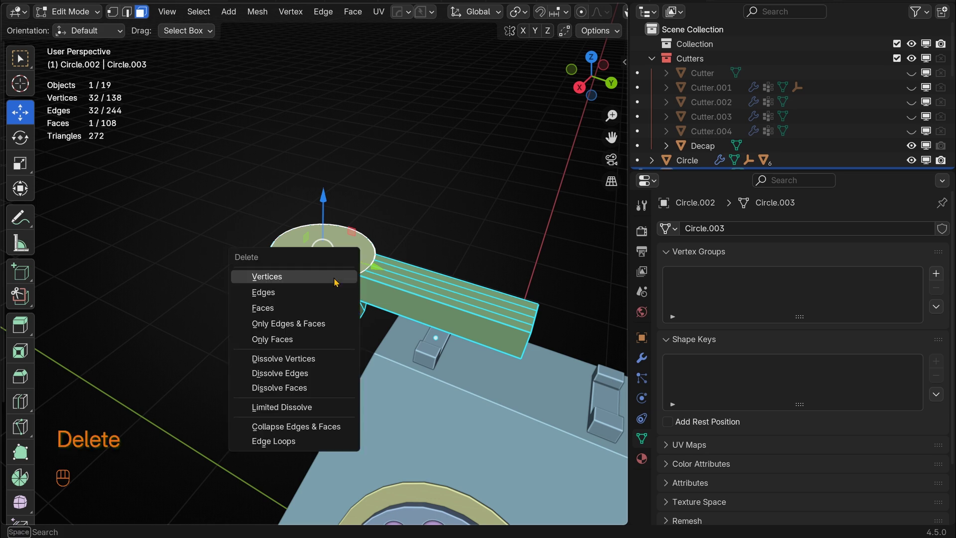
click(317, 315)
Step: Select the open top rim's edge loop, close it with Grid Fill and set the span to 7
scroll(395, 209, up, 4)
scroll(374, 110, up, 2)
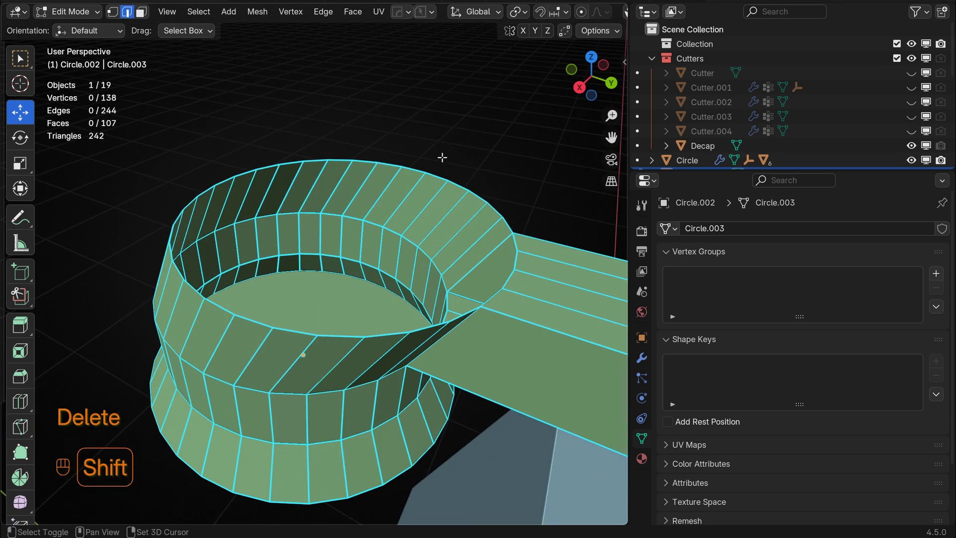
alt+shift+click(434, 172)
key(F3)
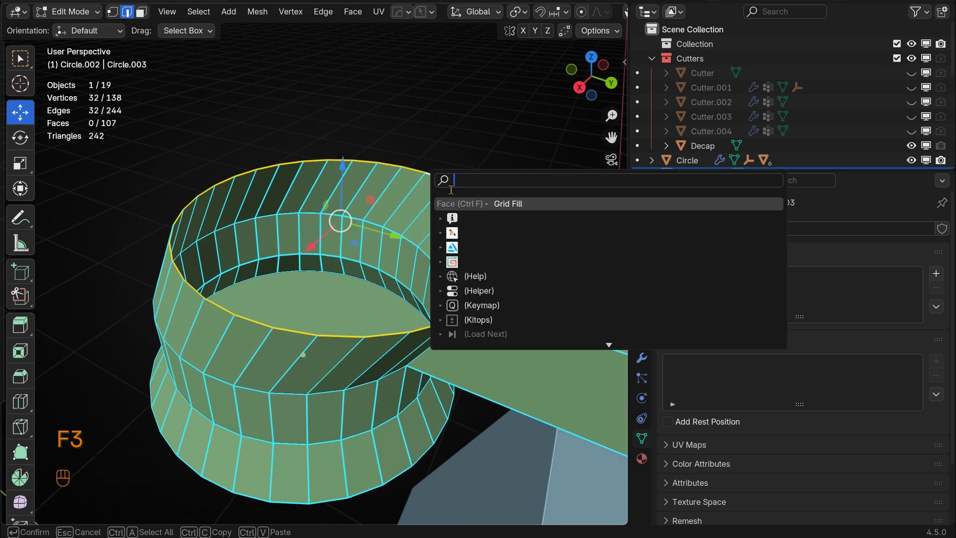
key(Return)
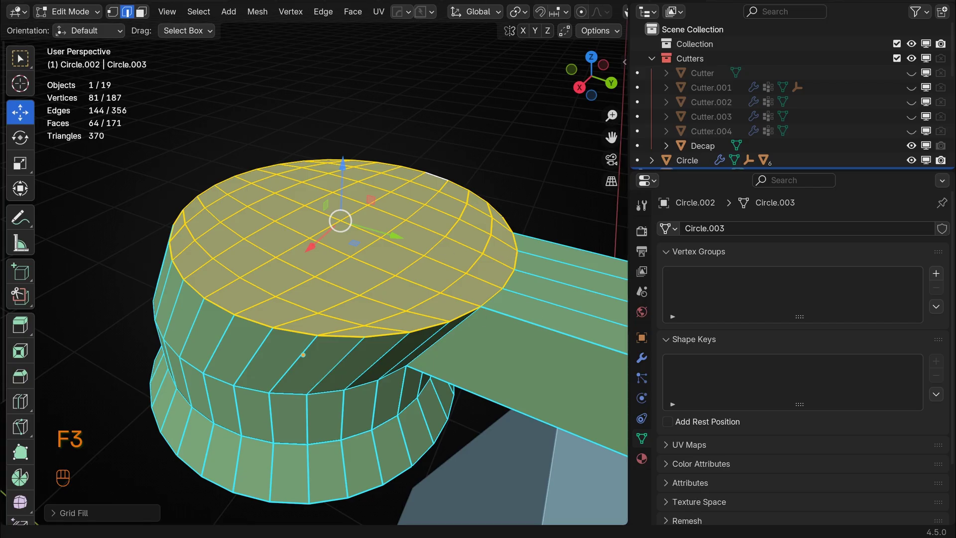
click(126, 517)
click(140, 481)
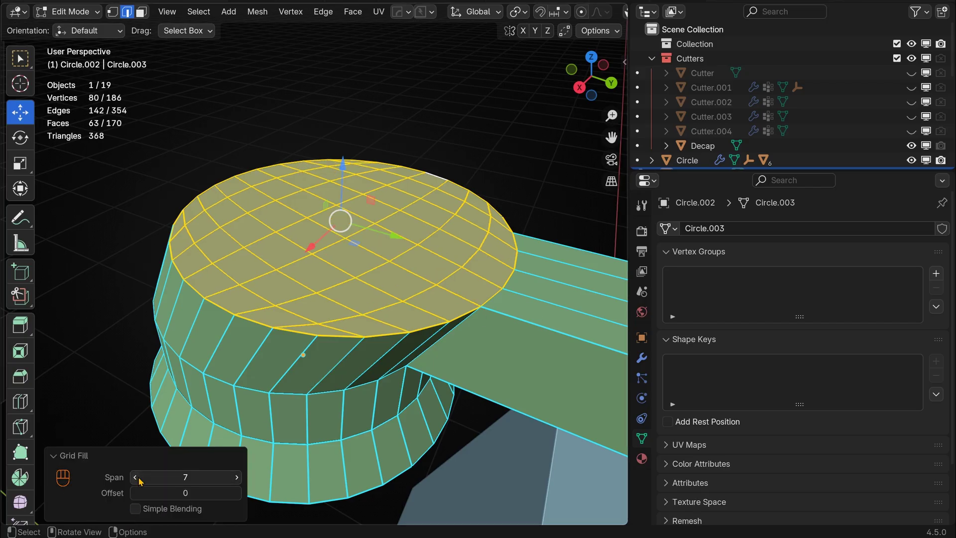
Step: Set the top cap's Grid Fill span to 8 and its offset to 1
click(140, 480)
click(135, 478)
click(237, 478)
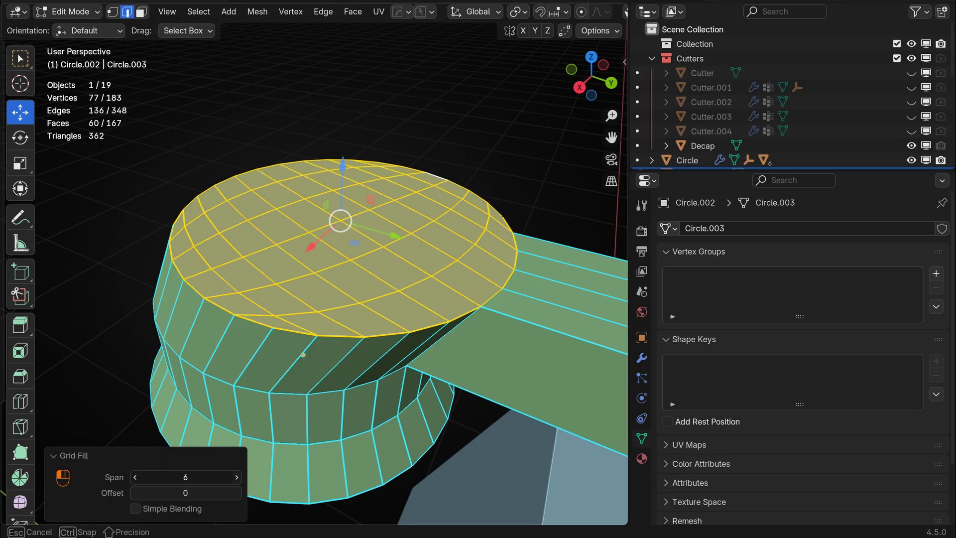
click(237, 478)
click(237, 478)
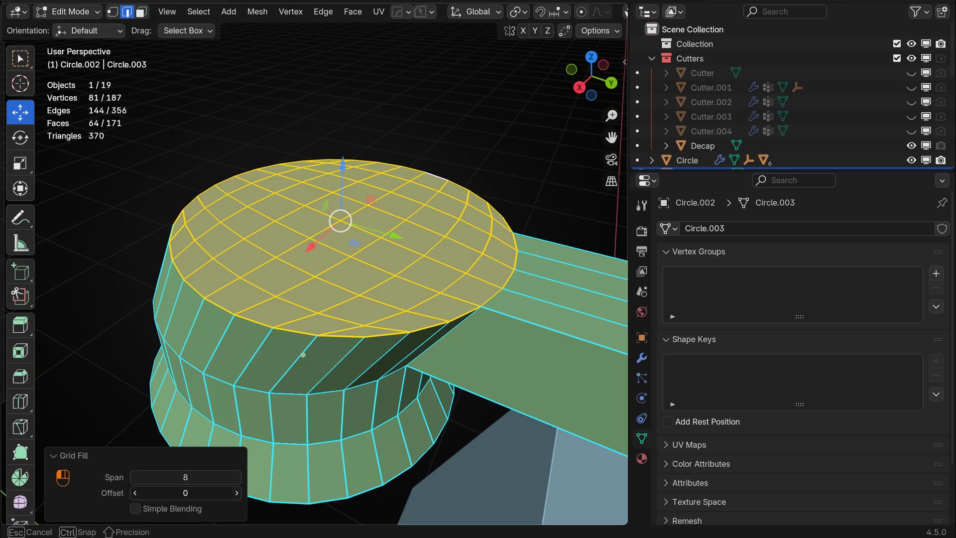
click(237, 492)
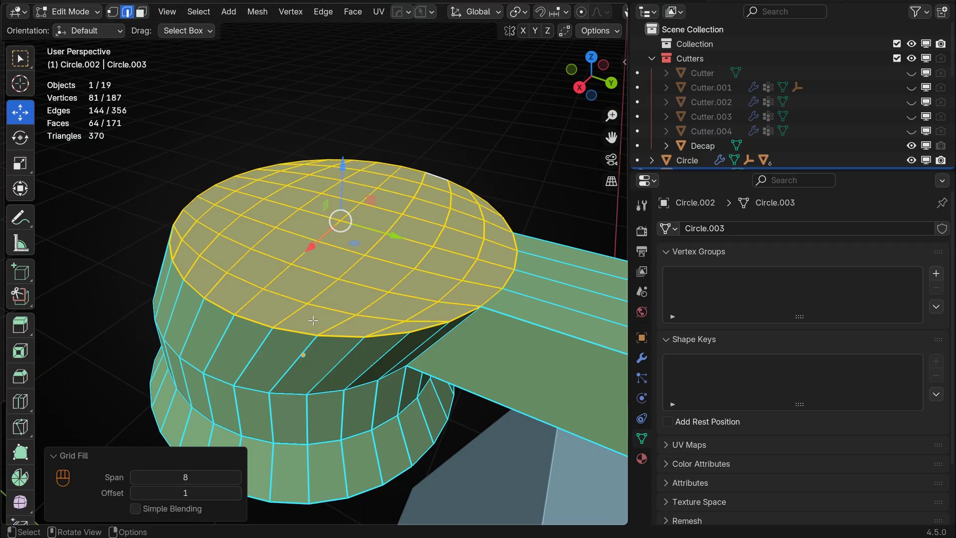
Step: Raise the top cap's centre vertex with proportional editing enabled to form a shallow dome
click(113, 11)
key(alt+a)
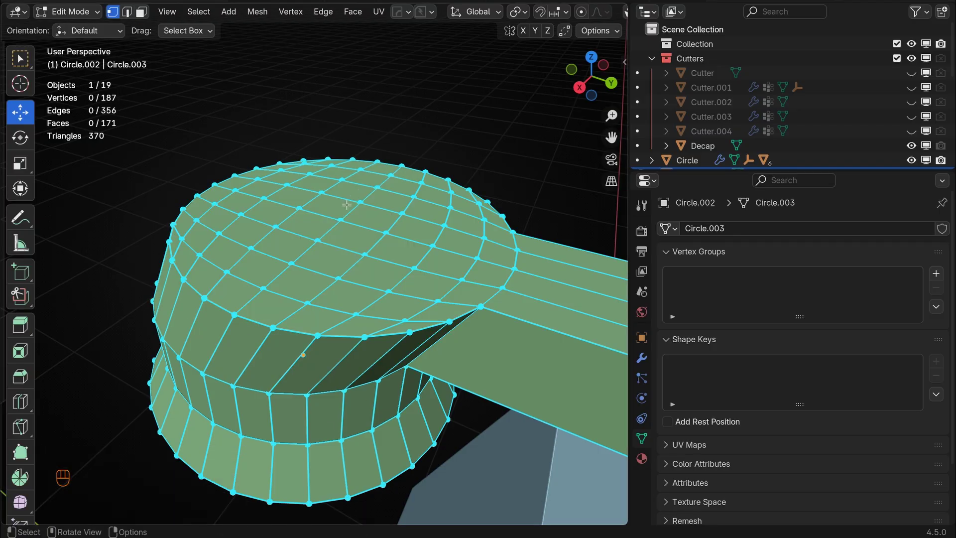
scroll(435, 149, down, 1)
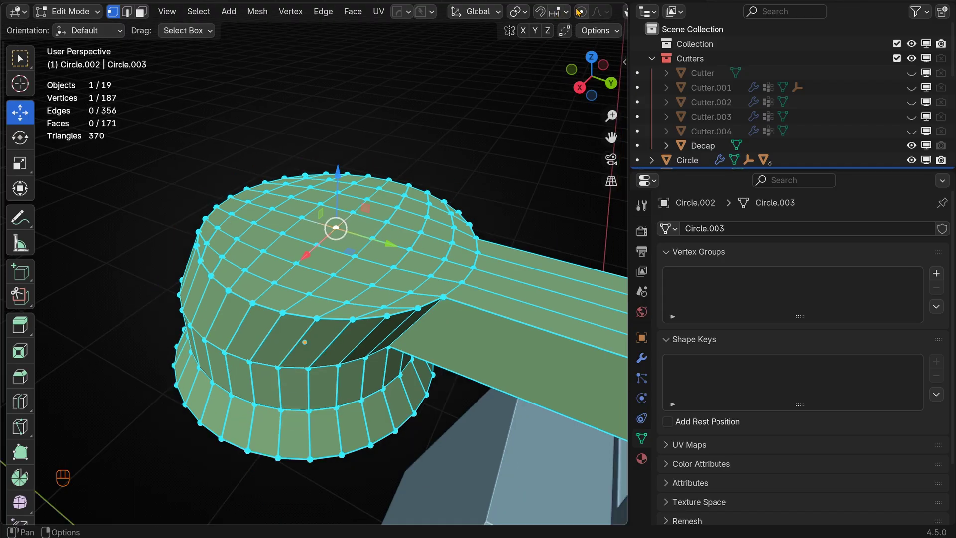
drag(339, 170, 346, 126)
scroll(336, 169, down, 3)
scroll(335, 168, up, 4)
scroll(342, 134, up, 2)
scroll(346, 125, down, 2)
Step: Apply Shade Auto Smooth at 30° to the handset in Object Mode
key(Tab)
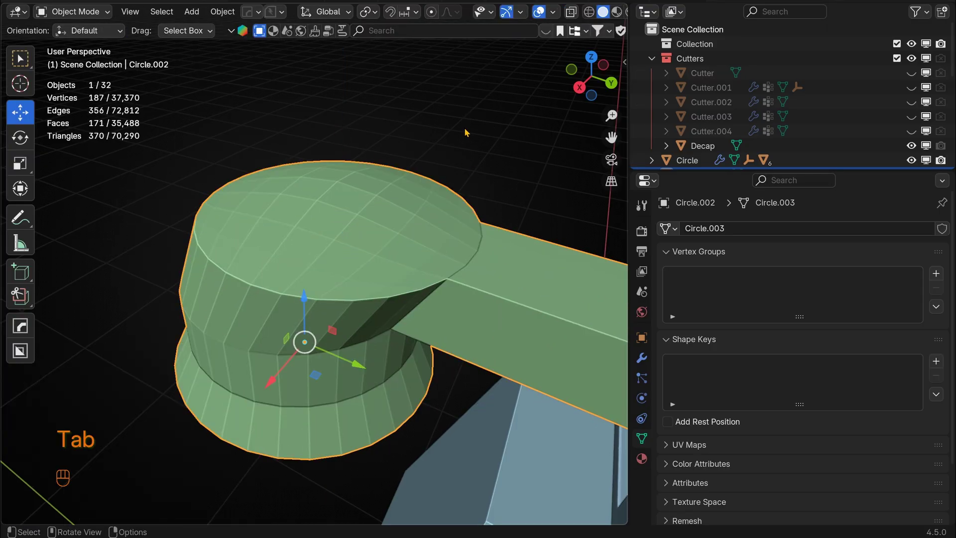
scroll(478, 202, down, 3)
middle_drag(477, 202, 414, 230)
scroll(326, 273, up, 3)
right_click(326, 274)
click(256, 201)
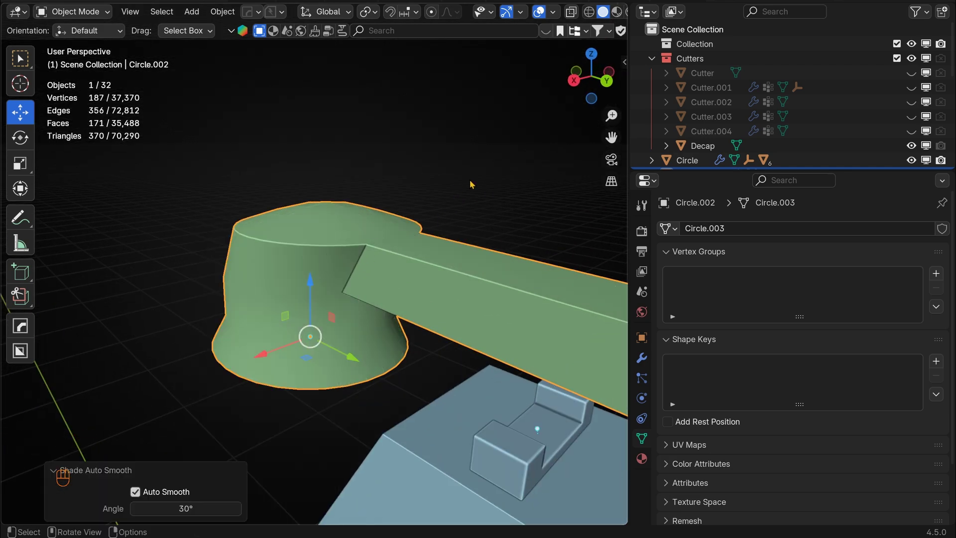
key(alt+a)
Step: Bevel the bottom rim loop of the handset's round end with 4 segments and a width of about 0.247 m
mouse_move(479, 177)
middle_down()
mouse_move(485, 159)
mouse_move(548, 134)
middle_up()
key(Tab)
key(2)
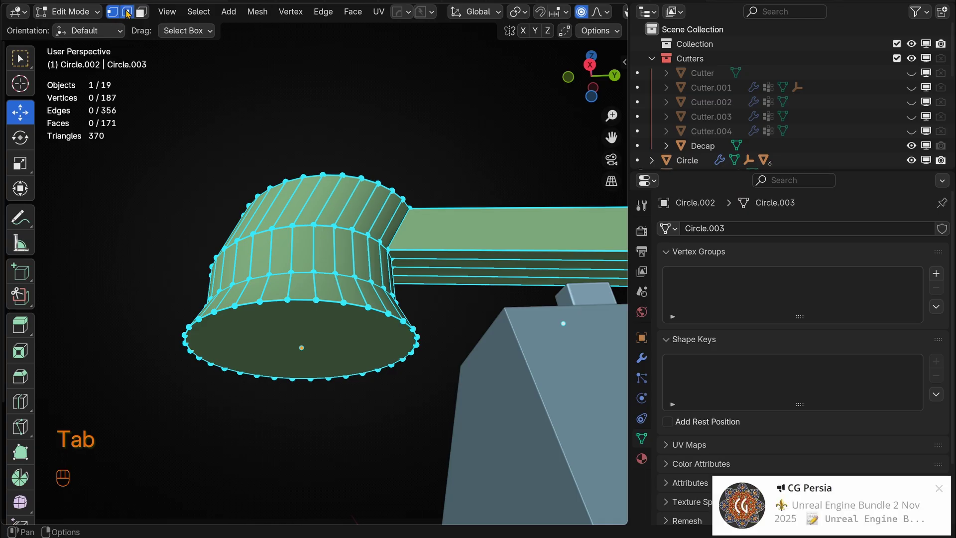
click(940, 491)
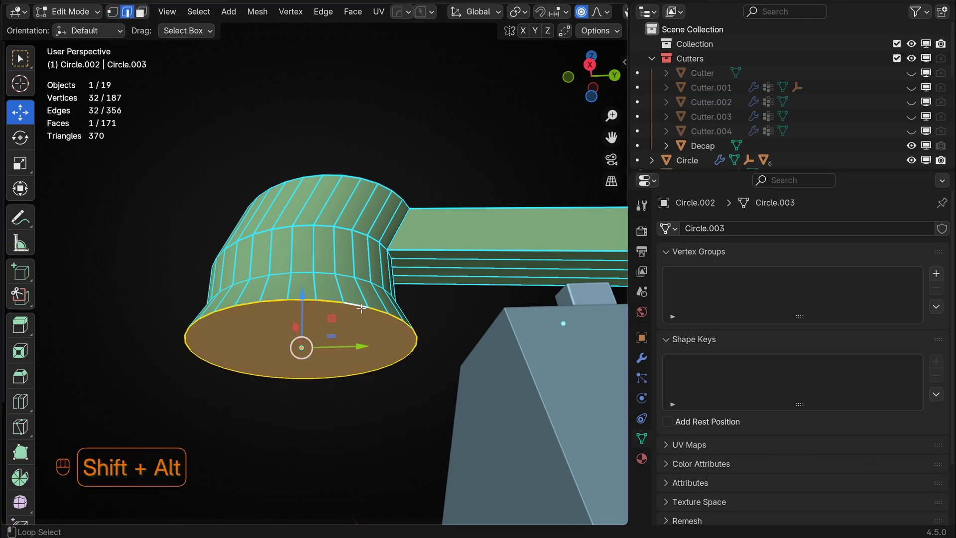
alt+shift+click(378, 311)
key(ctrl+b)
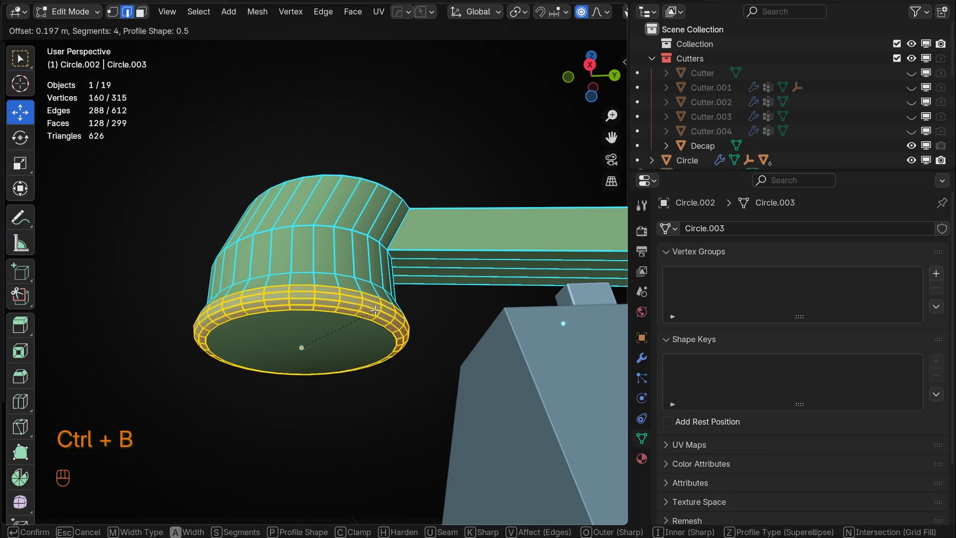
click(378, 312)
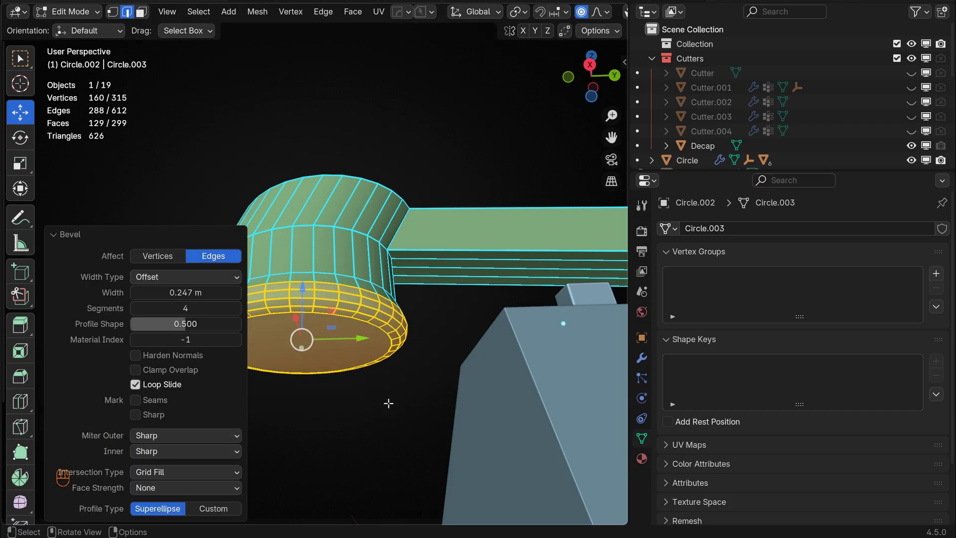
key(Tab)
middle_drag(388, 403, 349, 299)
key(Tab)
key(Tab)
middle_drag(383, 253, 457, 312)
Step: Mirror the handset half along Y with a mirror modifier, using the phone body as the reference
click(401, 274)
key(KP_1)
key(KP_1)
key(KP_3)
shift+click(391, 305)
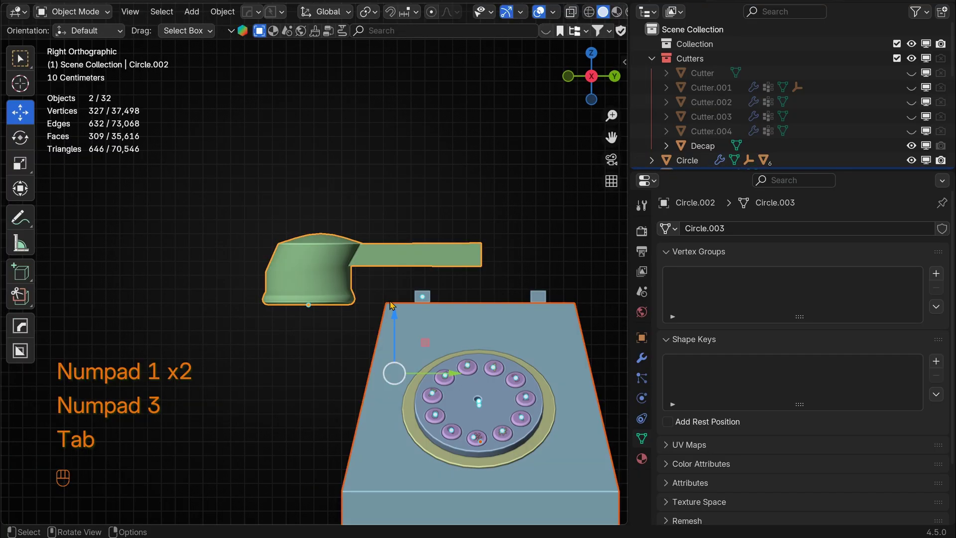
click(331, 251)
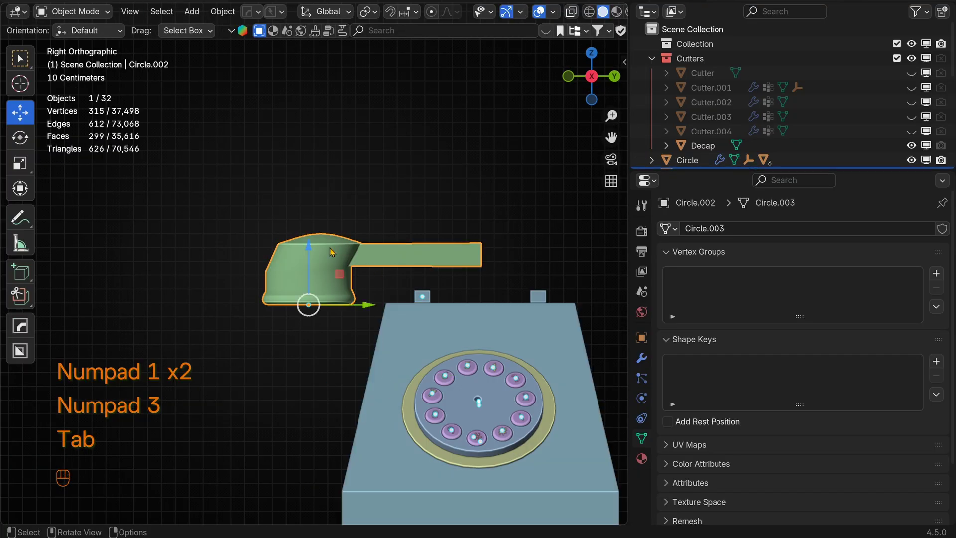
shift+click(414, 326)
key(alt+x)
click(378, 442)
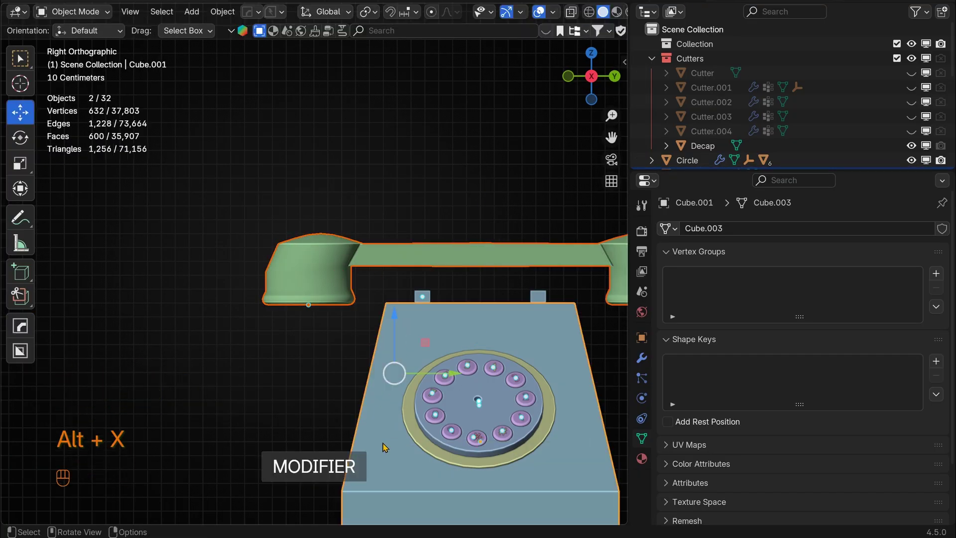
Step: Narrow the whole handset by scaling it along global X to roughly three quarters of its width
click(485, 200)
middle_drag(484, 206, 385, 239)
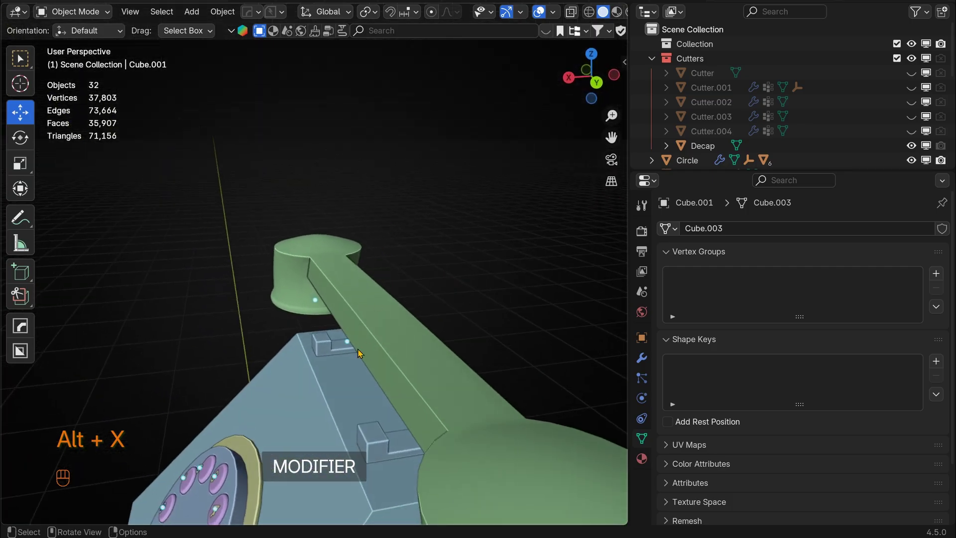
scroll(405, 338, down, 5)
middle_drag(412, 335, 546, 357)
scroll(469, 254, up, 3)
click(470, 250)
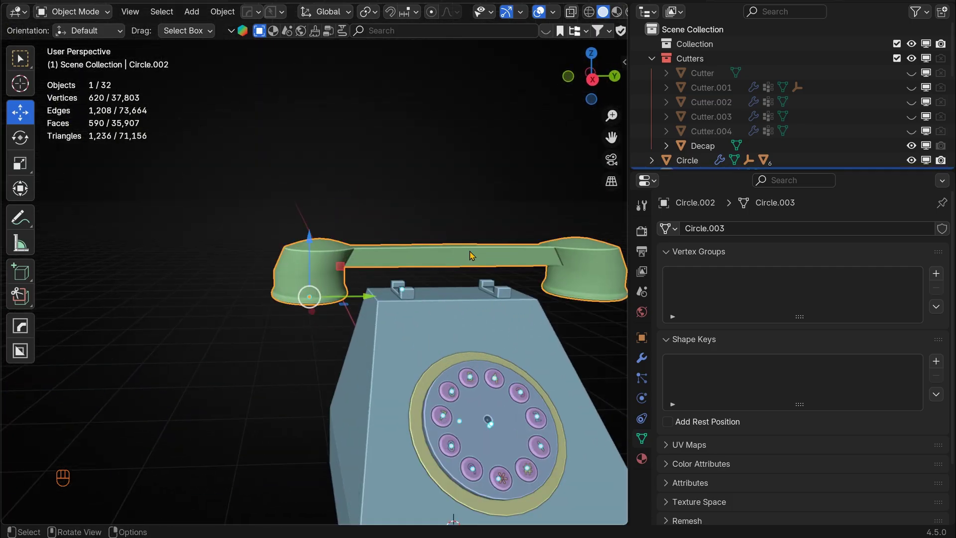
key(KP_7)
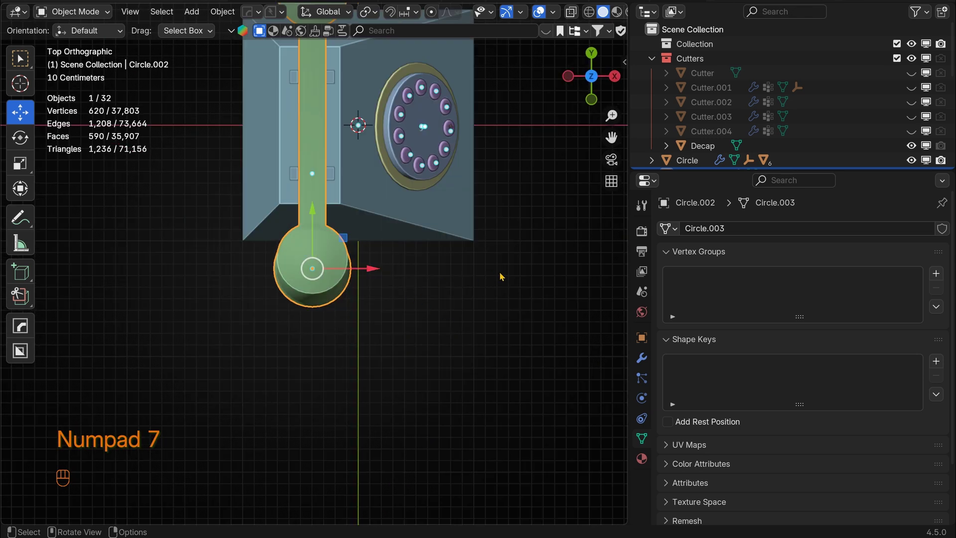
key(s)
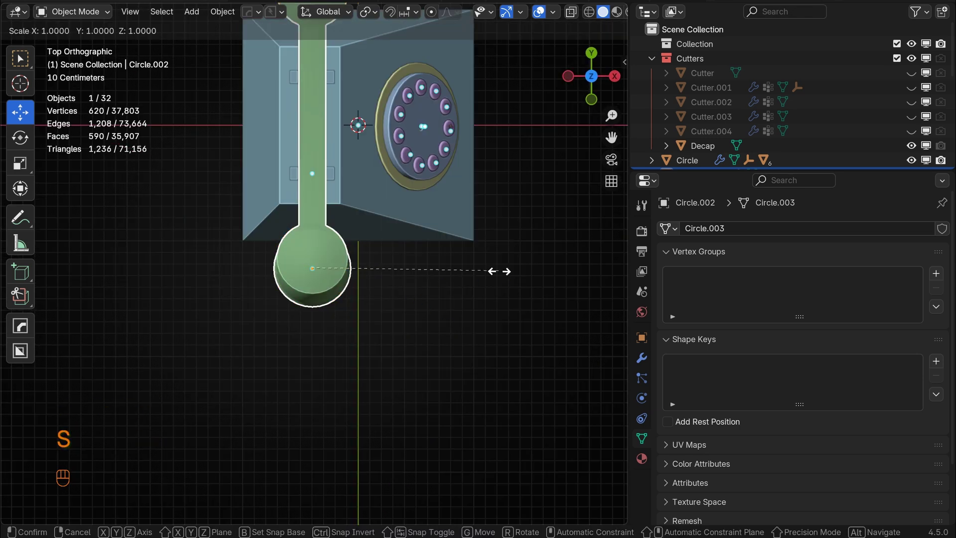
key(y)
key(x)
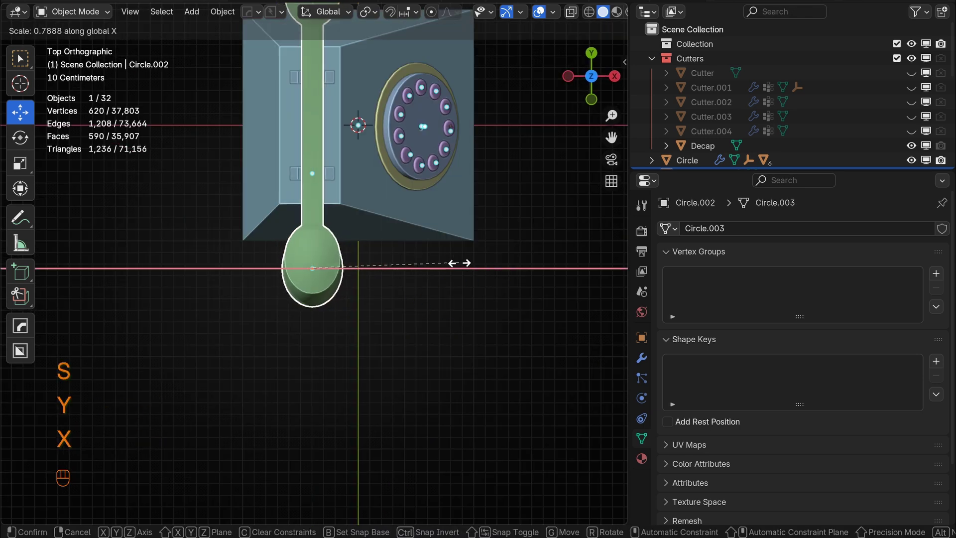
click(448, 265)
Step: Lower the handset along Z so its handle rests in the phone's cradle brackets
middle_drag(505, 246, 292, 213)
drag(309, 244, 310, 274)
middle_drag(599, 220, 391, 273)
drag(315, 289, 316, 293)
click(423, 197)
middle_drag(423, 201, 514, 312)
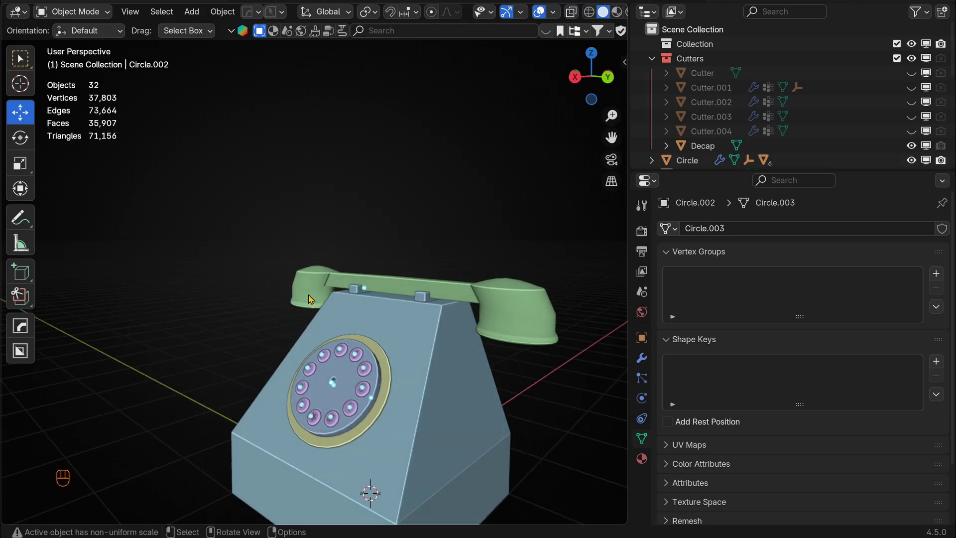
middle_drag(309, 298, 346, 267)
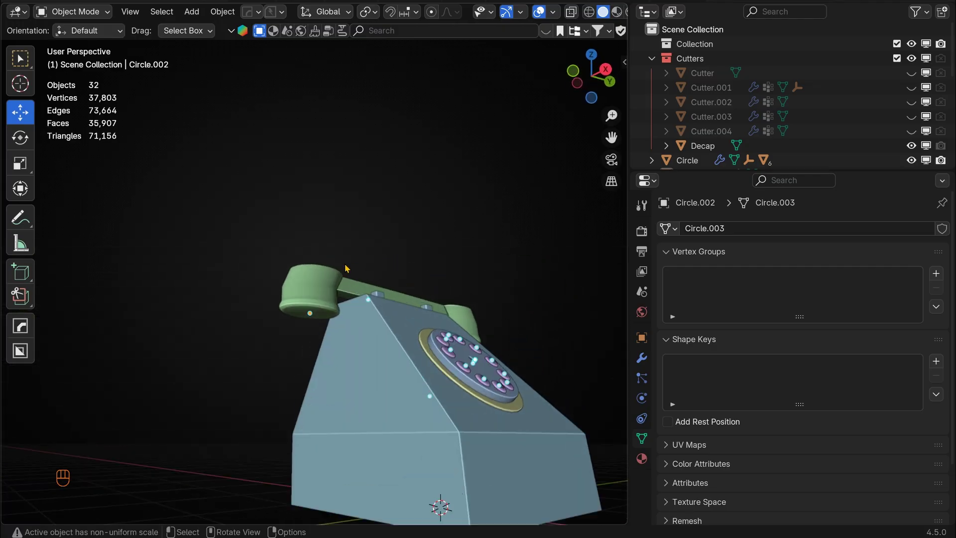
Step: Isolate the handset in local view and select the flat bottom face of its round end in Edit Mode
click(301, 304)
key(KP_Divide)
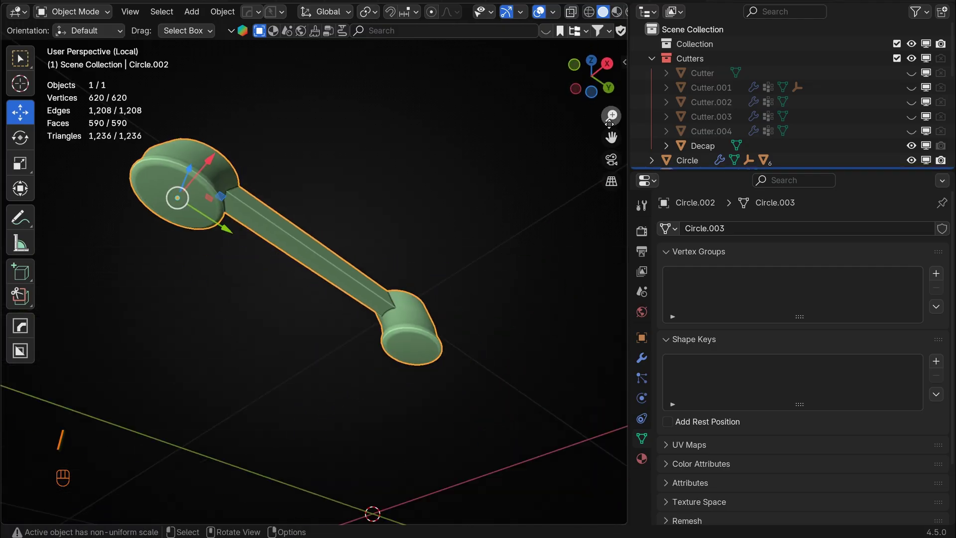
drag(610, 137, 739, 189)
key(Tab)
scroll(371, 173, up, 6)
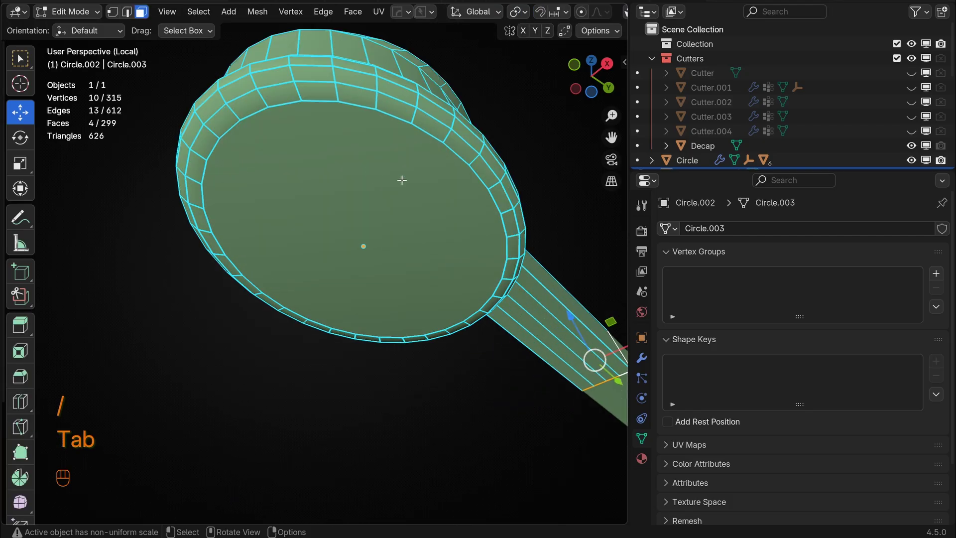
click(346, 190)
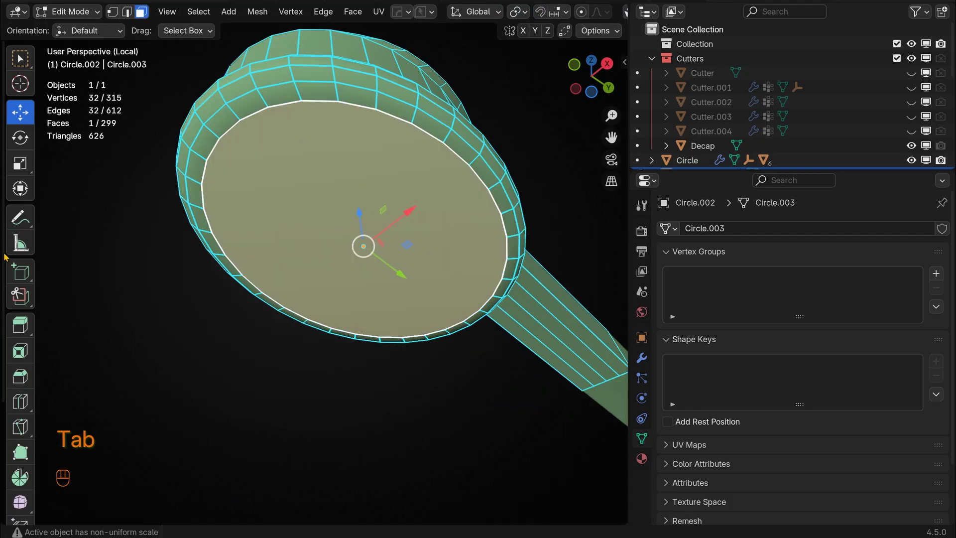
Step: Set up the cutter tool with the Circle (32) shape over the round end's underside in Bottom view
scroll(20, 348, down, 5)
click(20, 506)
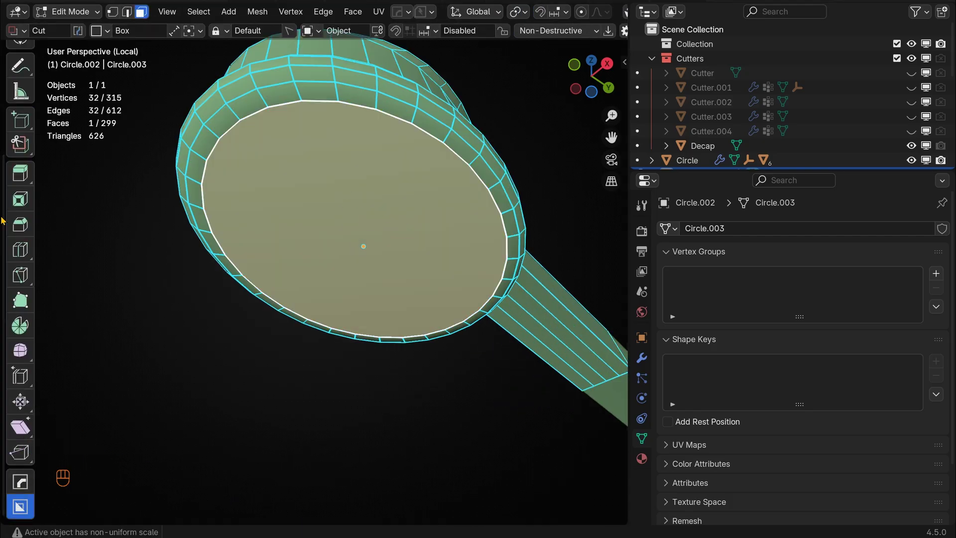
click(18, 32)
click(24, 80)
key(grave)
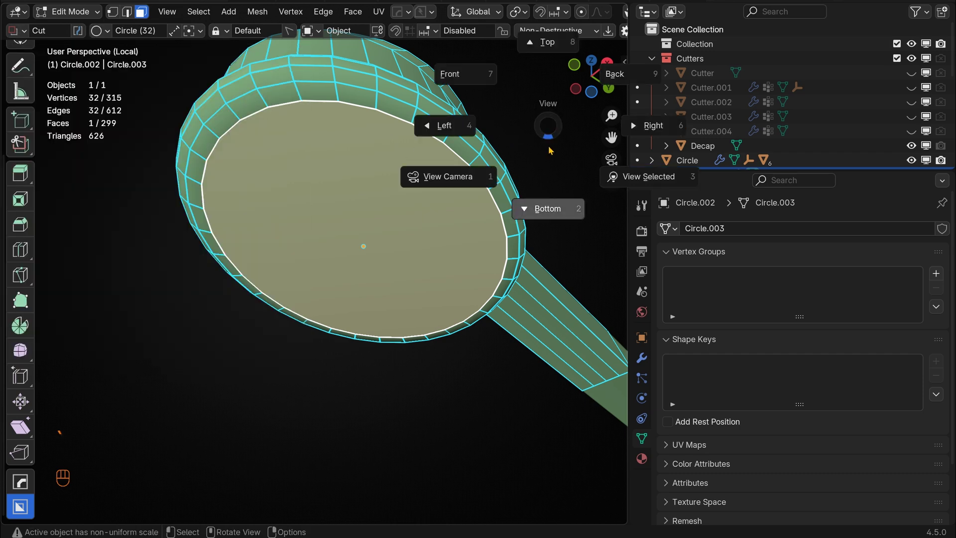
click(550, 207)
scroll(621, 141, up, 3)
drag(613, 139, 491, 240)
scroll(472, 137, up, 2)
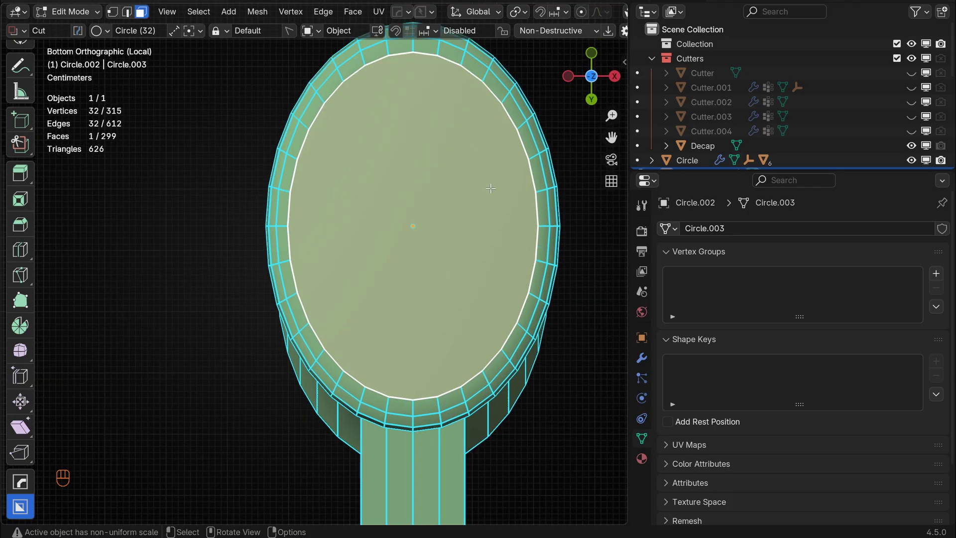
Step: Cut a small round hole into the round end's bottom face, close to its rim
drag(518, 223, 527, 234)
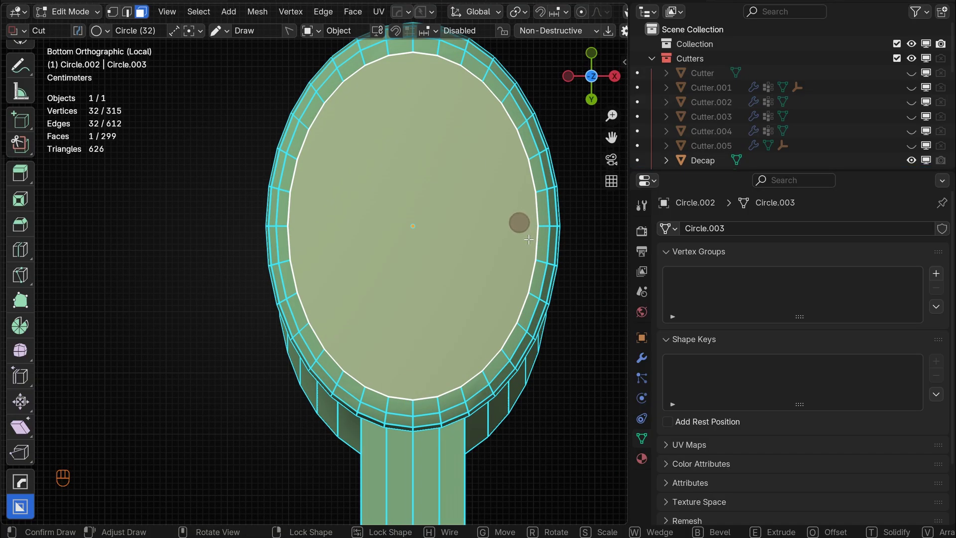
drag(528, 239, 527, 238)
mouse_move(526, 238)
middle_down()
mouse_move(448, 279)
mouse_move(447, 296)
middle_up()
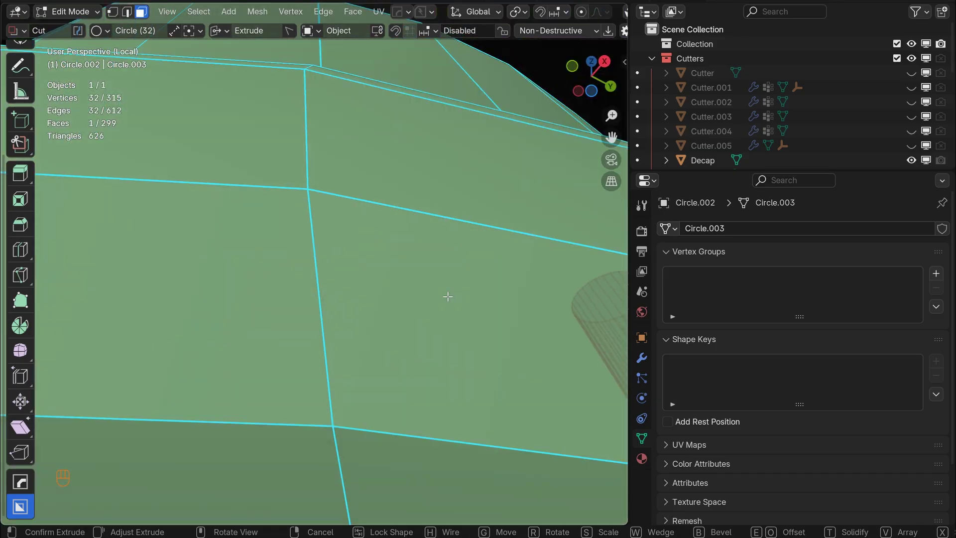
scroll(448, 297, down, 6)
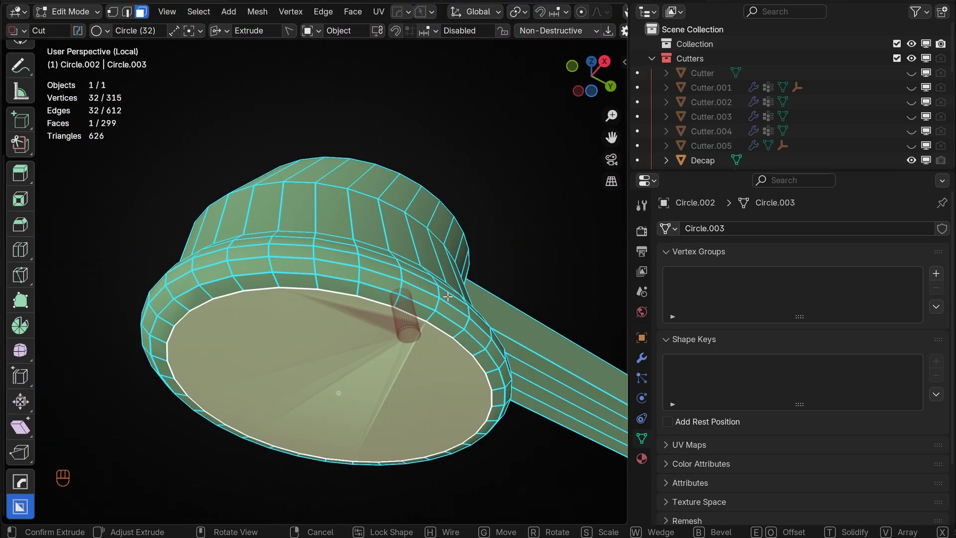
click(456, 328)
click(521, 249)
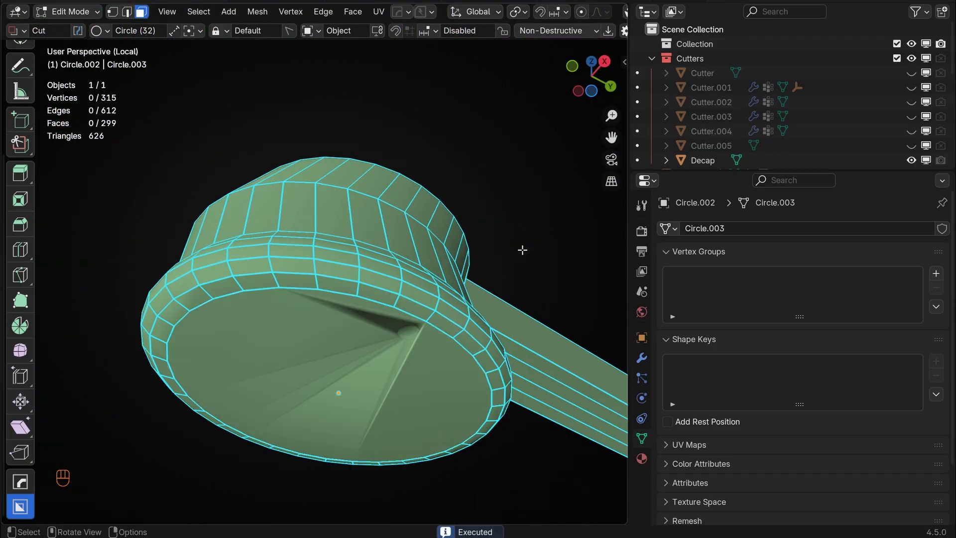
Step: Return to Object Mode and reveal the small hole's hidden cutter object
middle_drag(521, 250, 461, 154)
key(shift+2)
scroll(460, 151, up, 2)
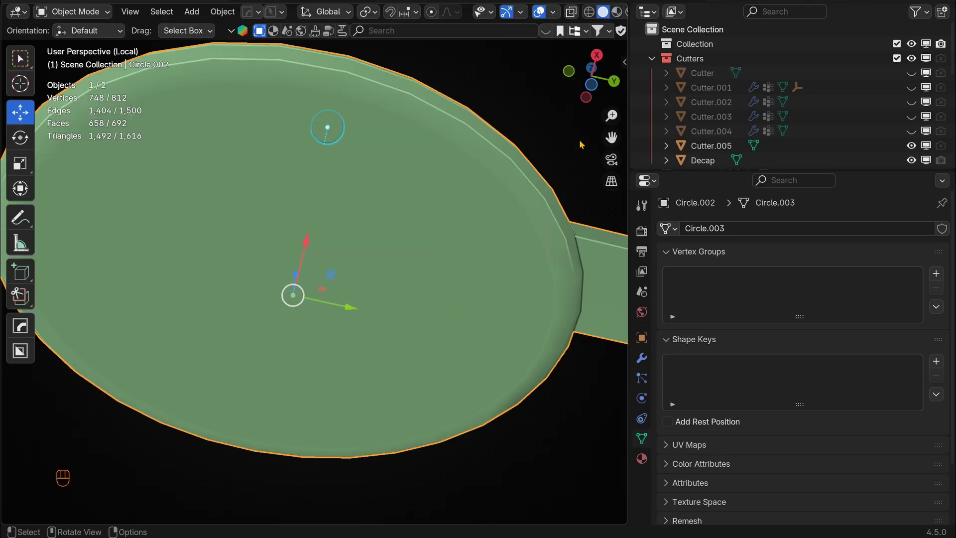
drag(596, 81, 597, 99)
scroll(597, 84, up, 2)
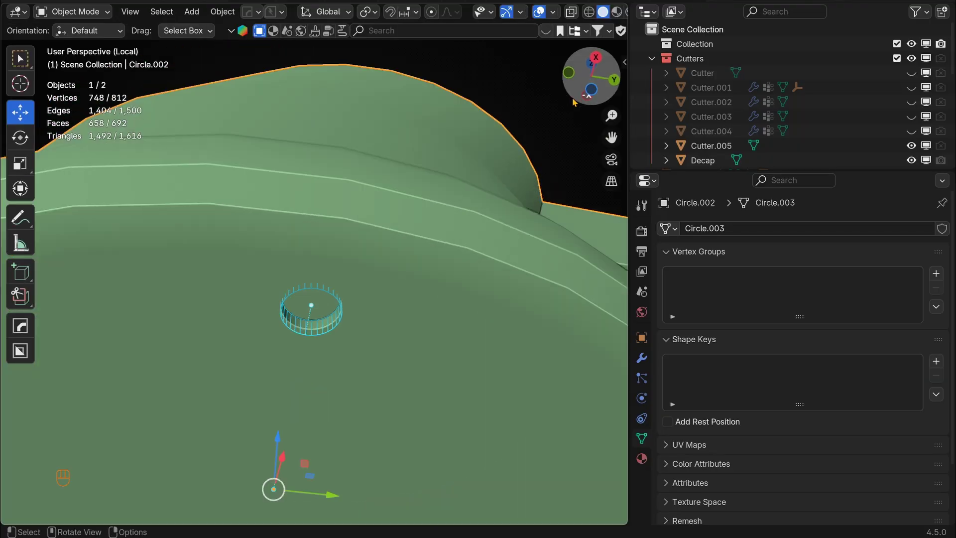
Step: Snap the 3D cursor to the handset's origin at the centre of the round end
click(313, 335)
scroll(313, 335, down, 5)
click(319, 362)
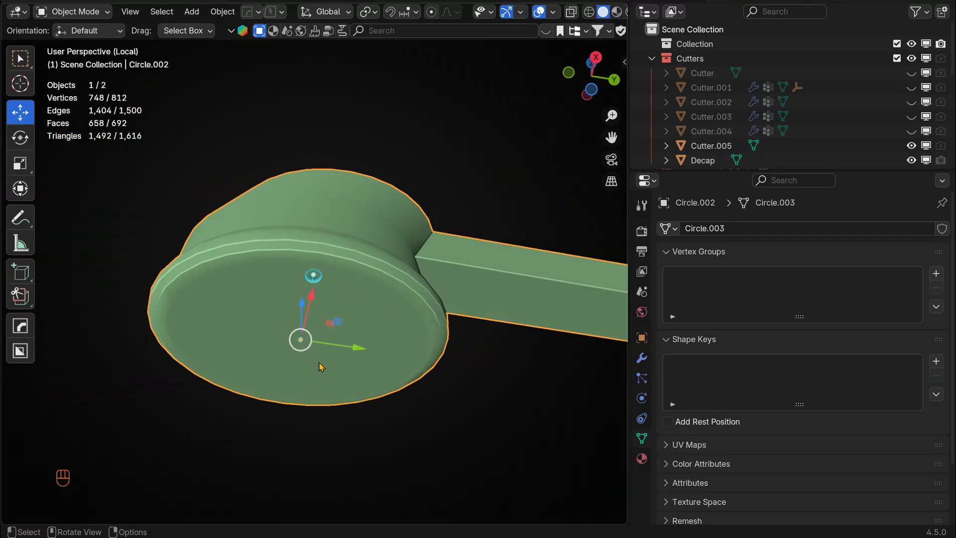
key(shift+s)
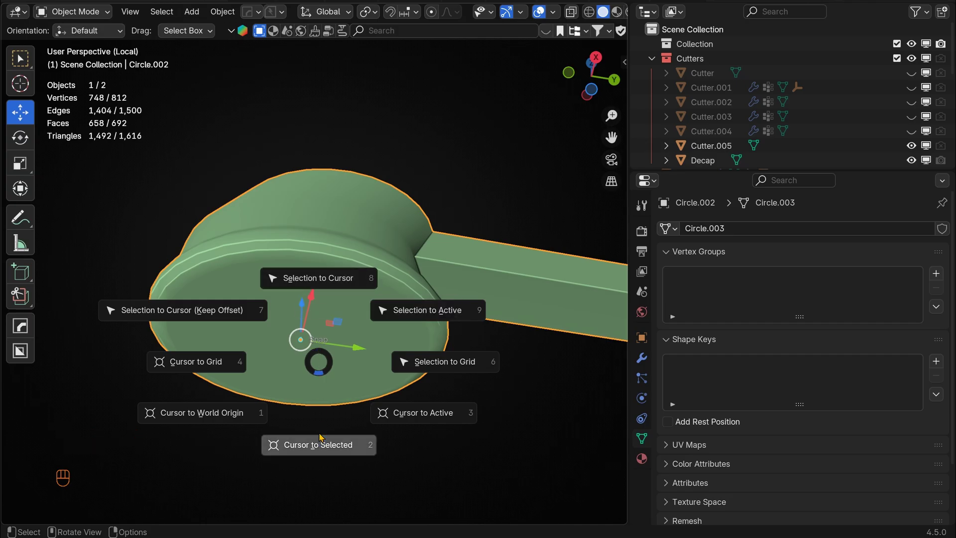
click(319, 375)
Step: Select the small hole's cutter object and set its origin to the 3D cursor
scroll(349, 270, up, 5)
click(324, 292)
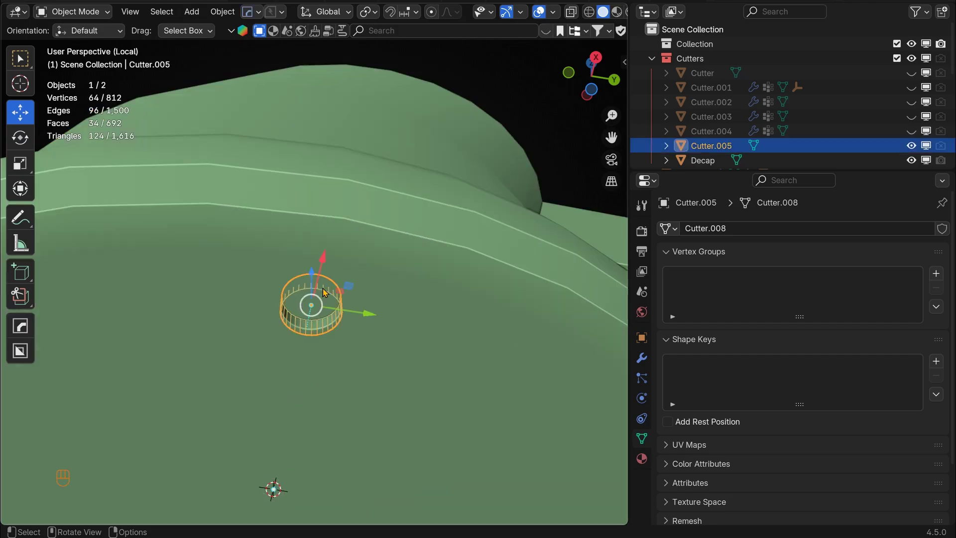
scroll(313, 299, down, 5)
click(220, 13)
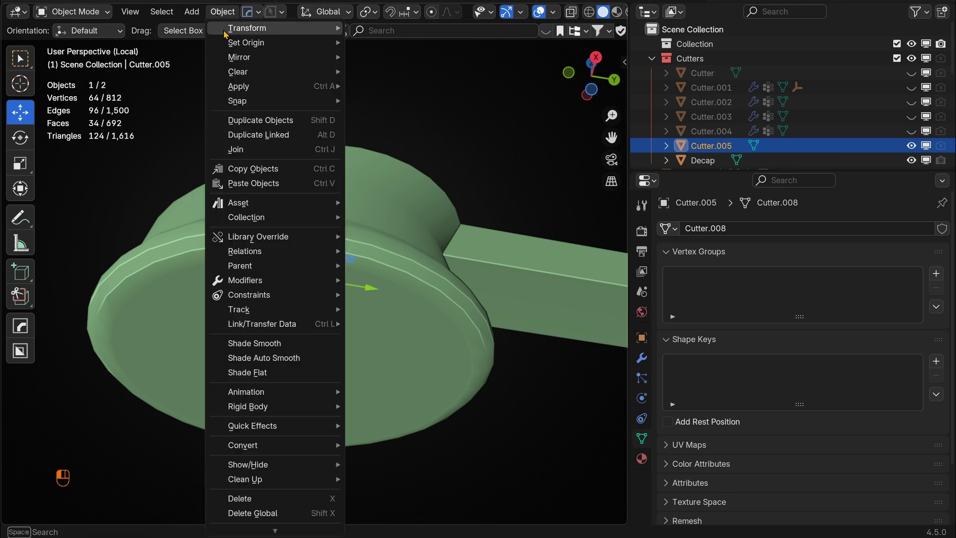
mouse_move(246, 43)
click(409, 74)
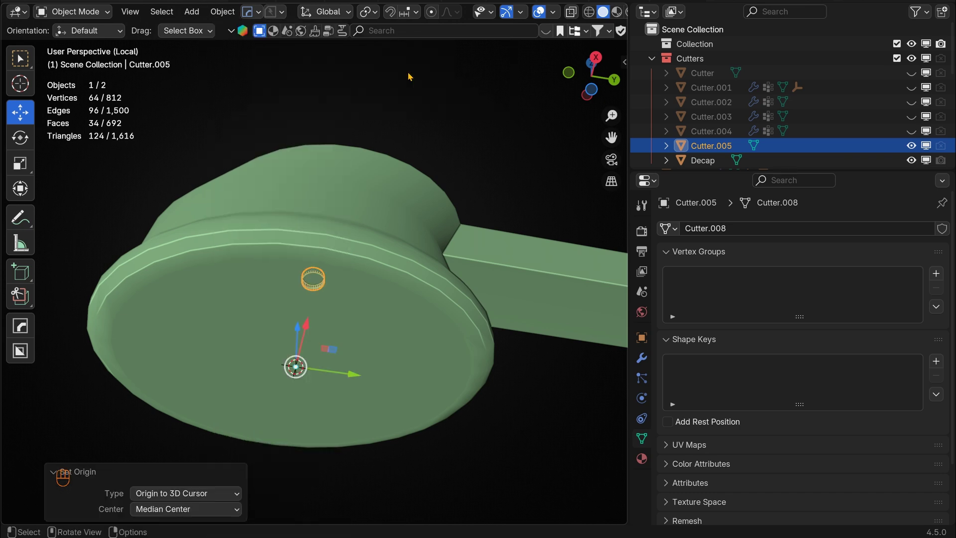
Step: Apply a HardOps Radial Array to the hole cutter, ringing holes around the centre of the round end's underside
key(q)
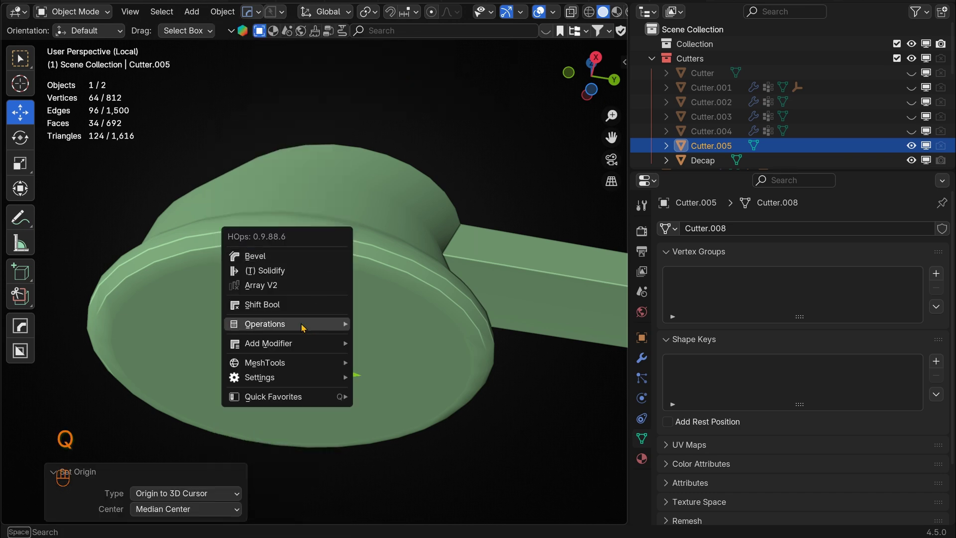
mouse_move(265, 362)
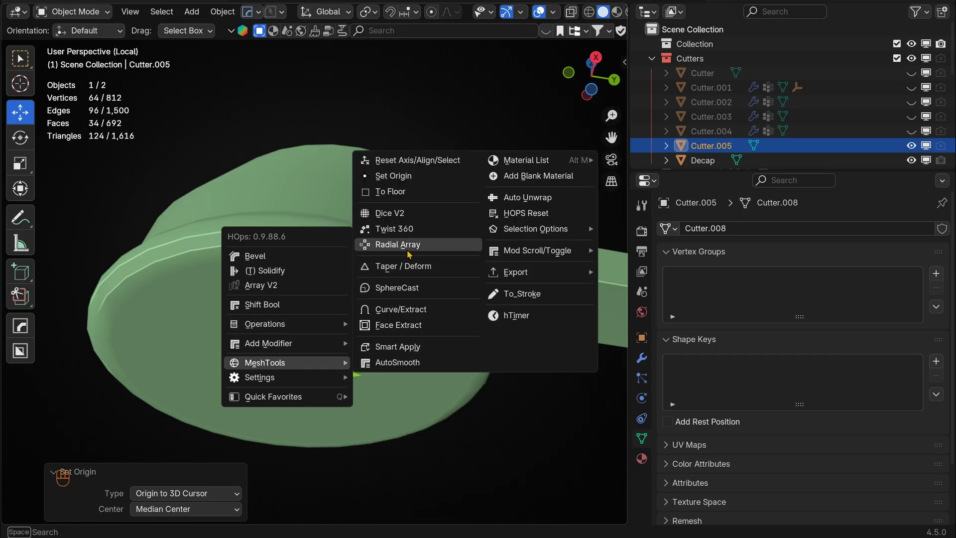
click(405, 247)
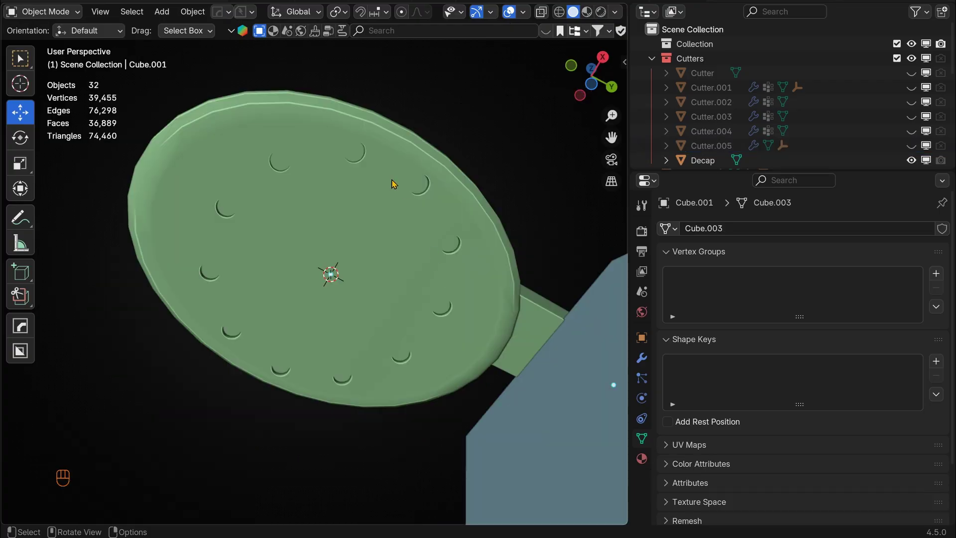
Step: Examine the handset's round end from the side, checking its shape in Object and Edit Mode
middle_drag(247, 275, 450, 267)
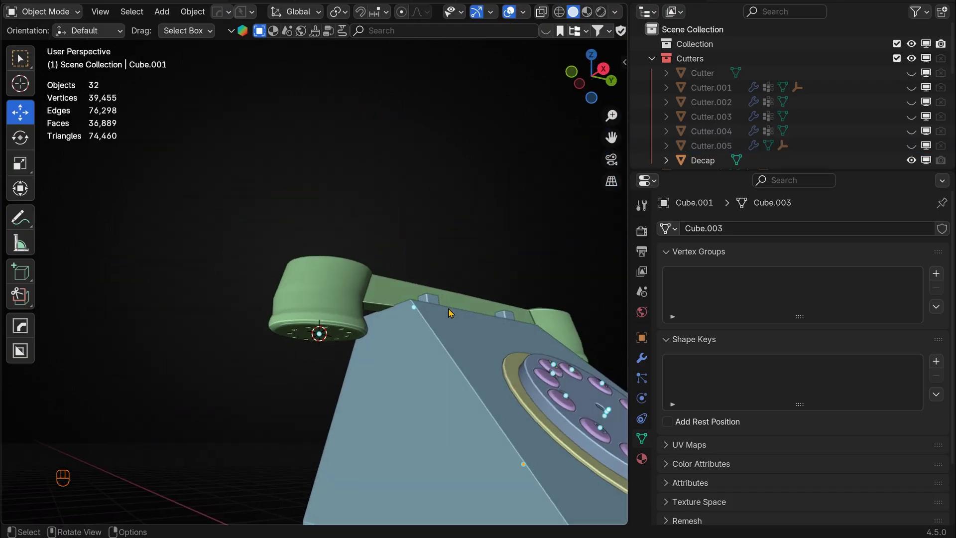
key(Tab)
middle_drag(418, 231, 415, 265)
key(Tab)
click(306, 252)
scroll(305, 252, up, 4)
click(302, 344)
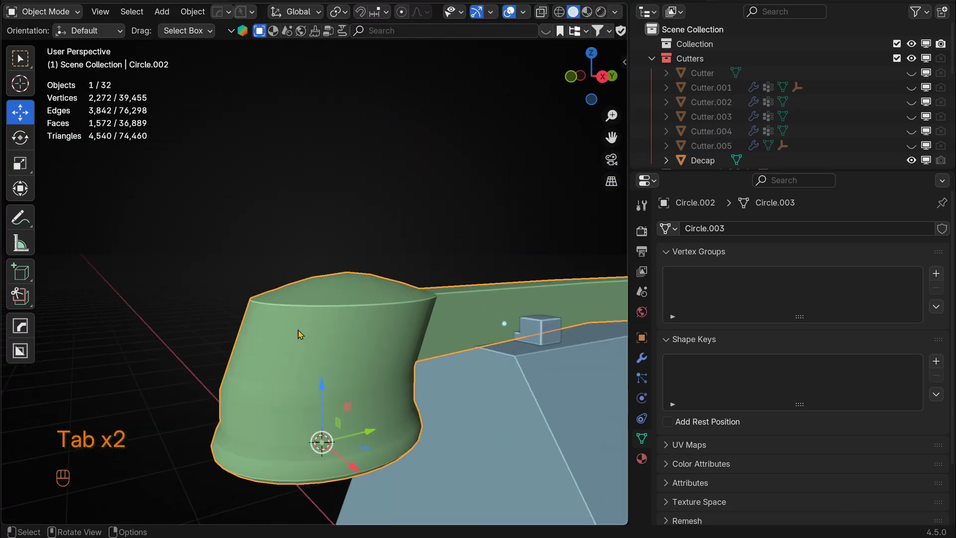
key(Tab)
scroll(276, 343, up, 5)
key(Tab)
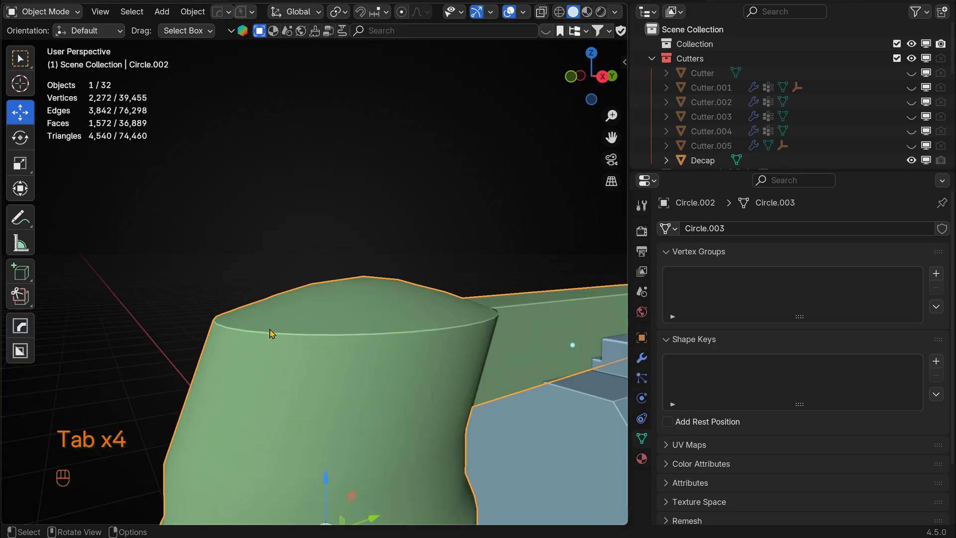
scroll(271, 333, down, 2)
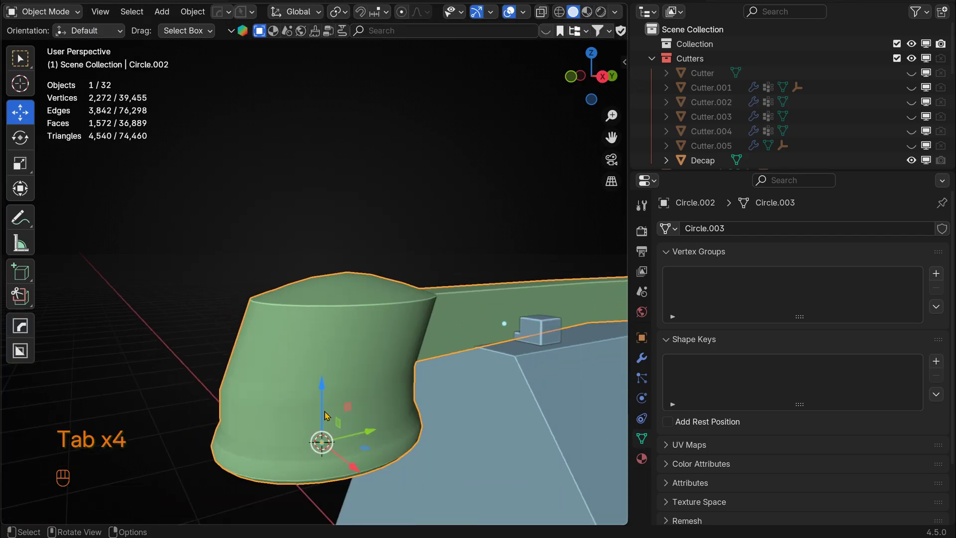
Step: Add a cube at the 3D cursor and scale it down to a small block inside the handset's round end
key(shift+a)
mouse_move(333, 245)
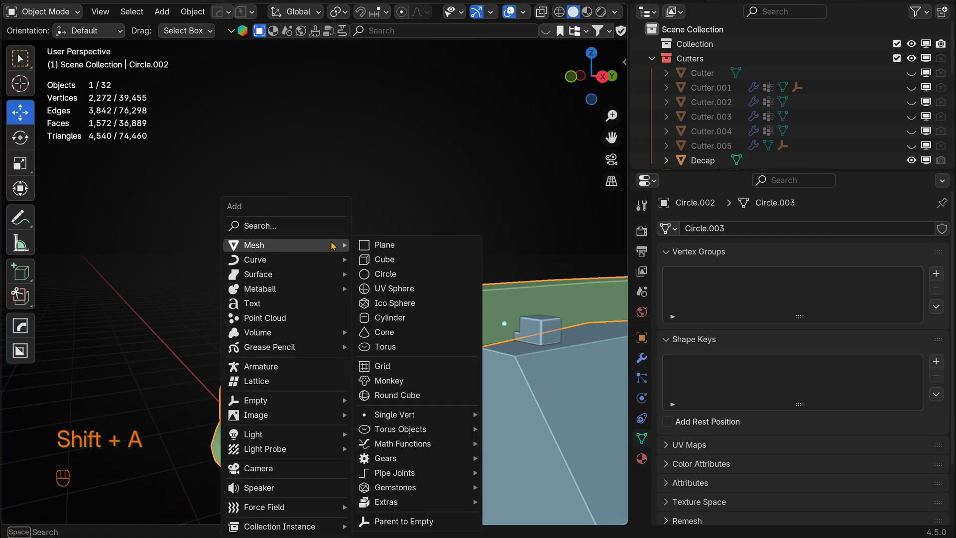
click(365, 259)
key(s)
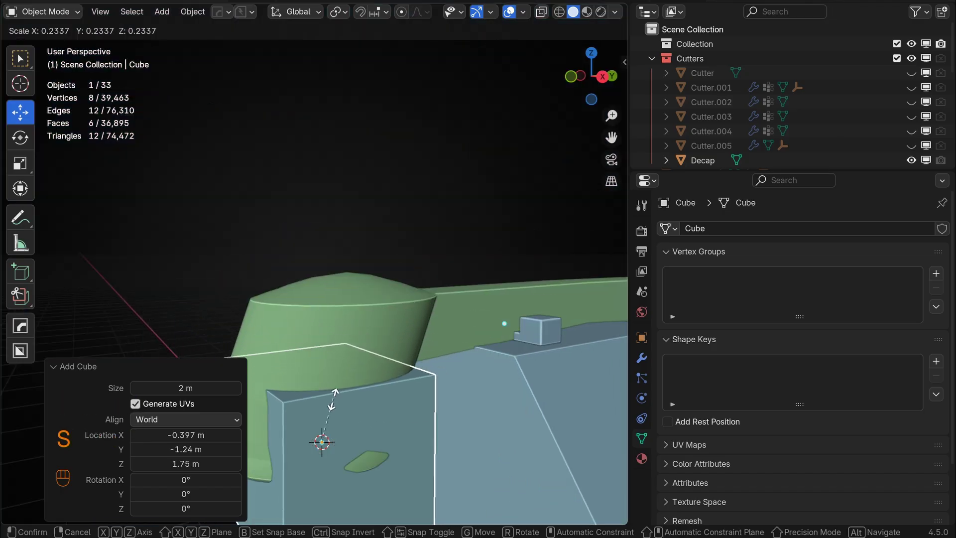
click(322, 428)
Step: Move the cube up about 0.28 m, about -0.30 m along Y and down about 0.05 m, partly embedding it in the round end's outer side
key(g)
key(z)
click(369, 354)
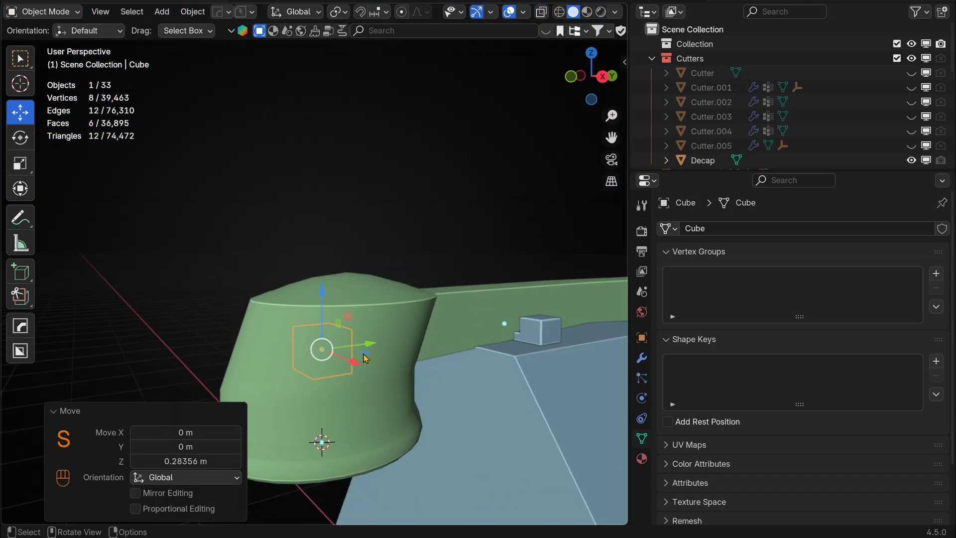
key(g)
key(y)
click(250, 359)
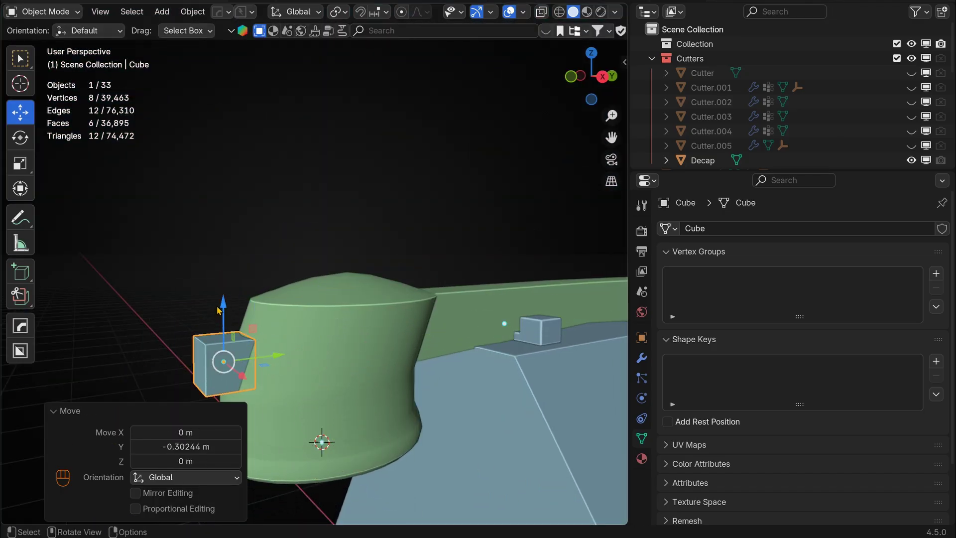
key(g)
key(z)
click(224, 333)
scroll(448, 224, up, 5)
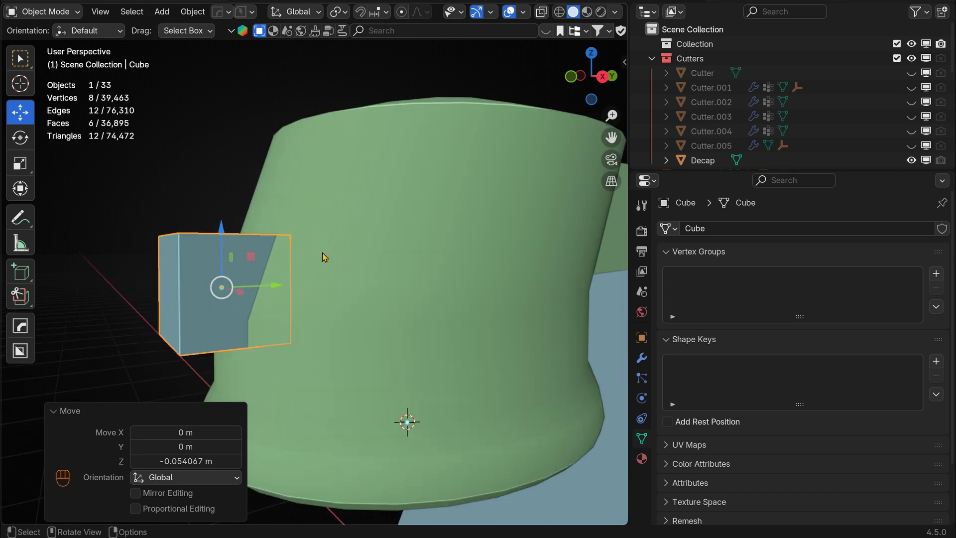
Step: Isolate the cube in local view and scale down its outer end face in Edit Mode to taper it
key(Tab)
key(slash)
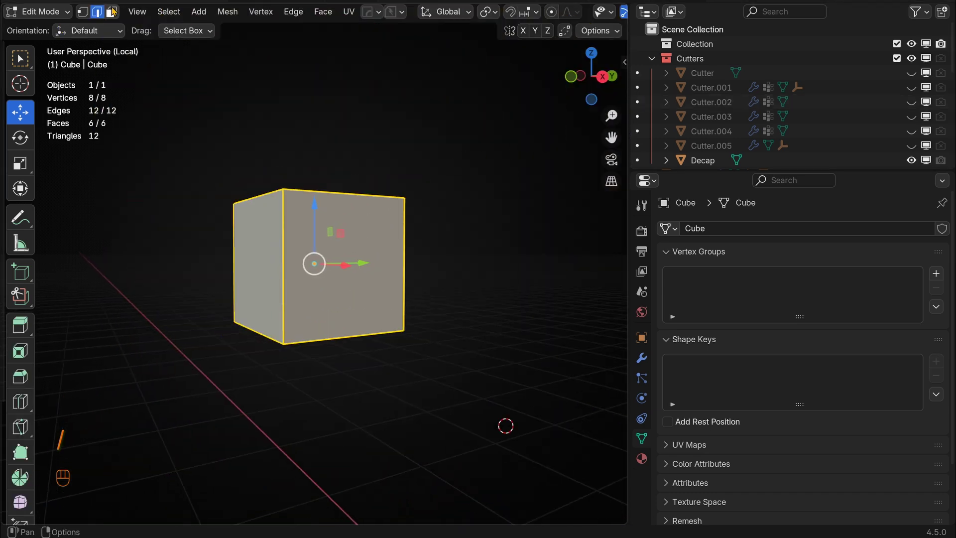
click(111, 11)
click(348, 236)
key(s)
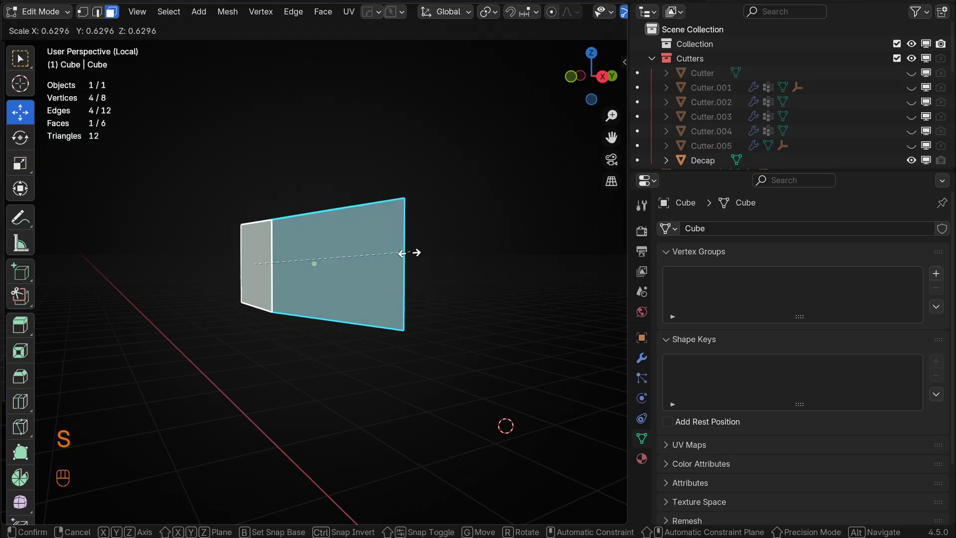
click(370, 261)
Step: Scale the cube's opposite end face, on the handset side, to about 0.818 and deselect it
middle_drag(490, 239, 367, 260)
key(s)
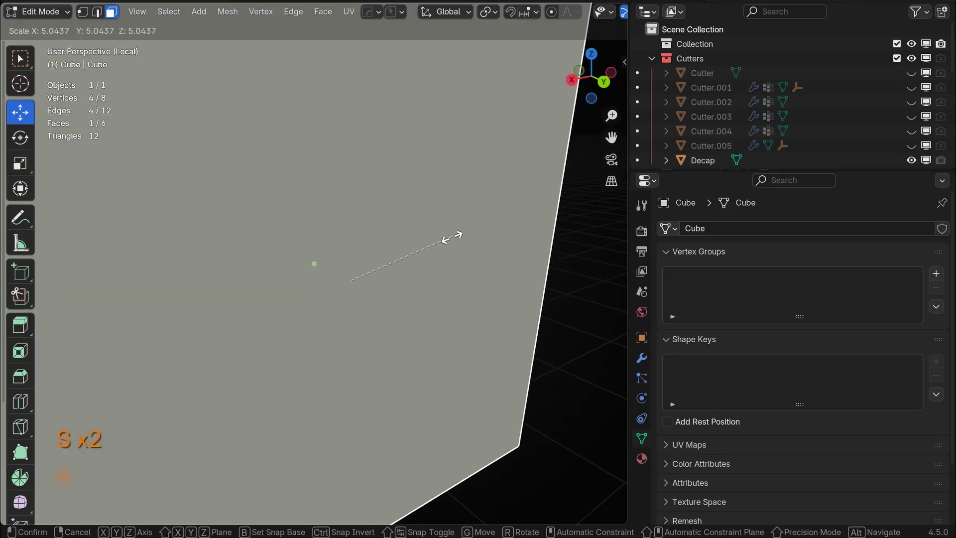
click(367, 274)
middle_drag(368, 274, 446, 292)
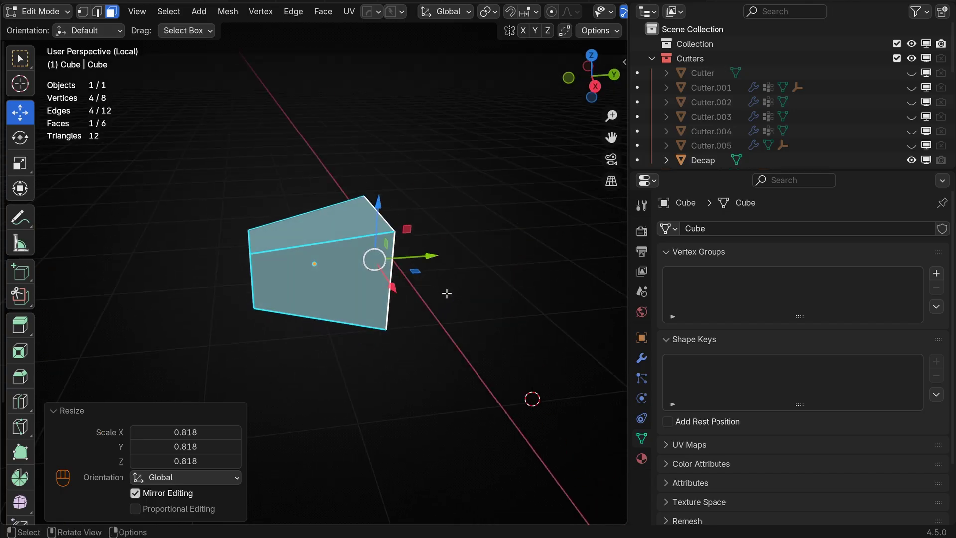
click(374, 96)
scroll(318, 87, up, 1)
Step: Add a HardOps Bevel with a 30° angle limit to the tapered block and increase its segments
key(Tab)
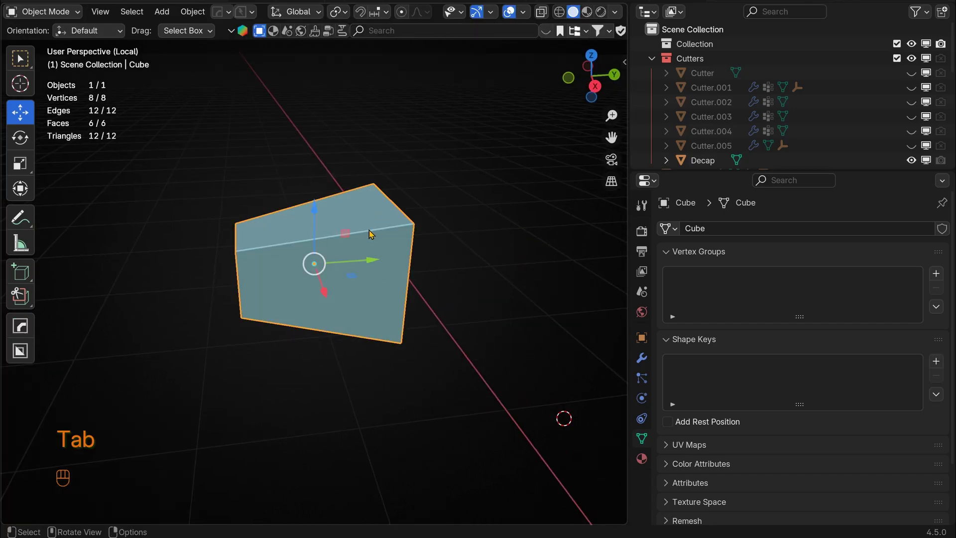
key(q)
click(330, 148)
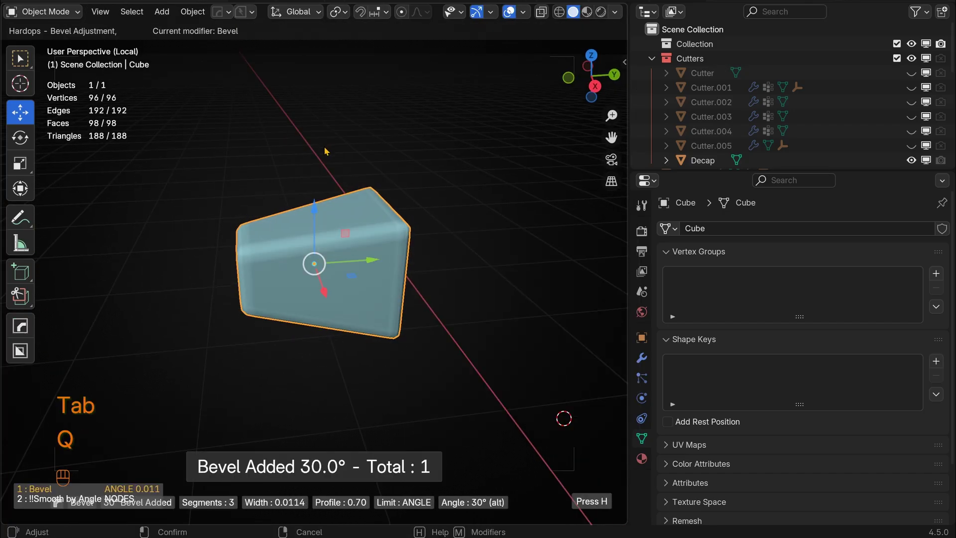
scroll(331, 150, up, 2)
click(339, 150)
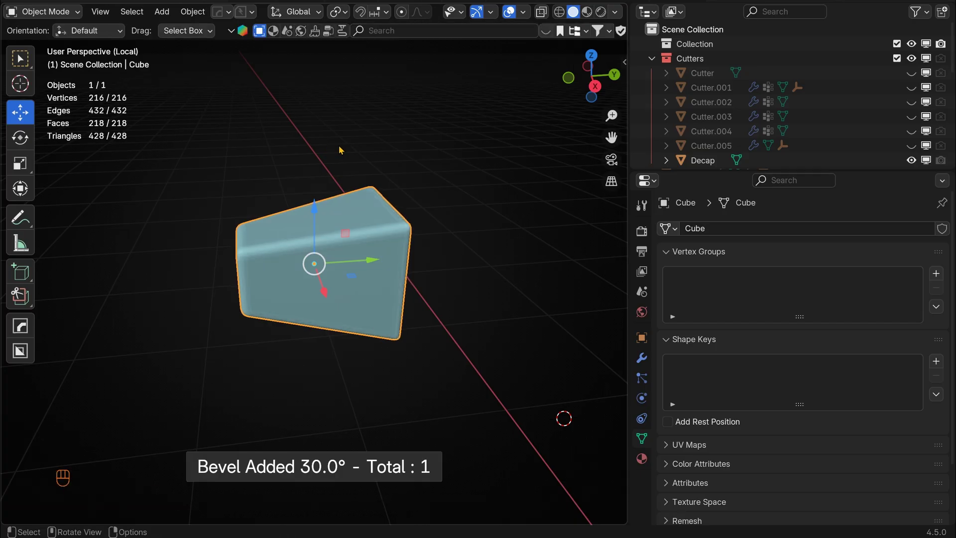
Step: Add three evenly spaced loop cuts across the length of the tapered block
key(Tab)
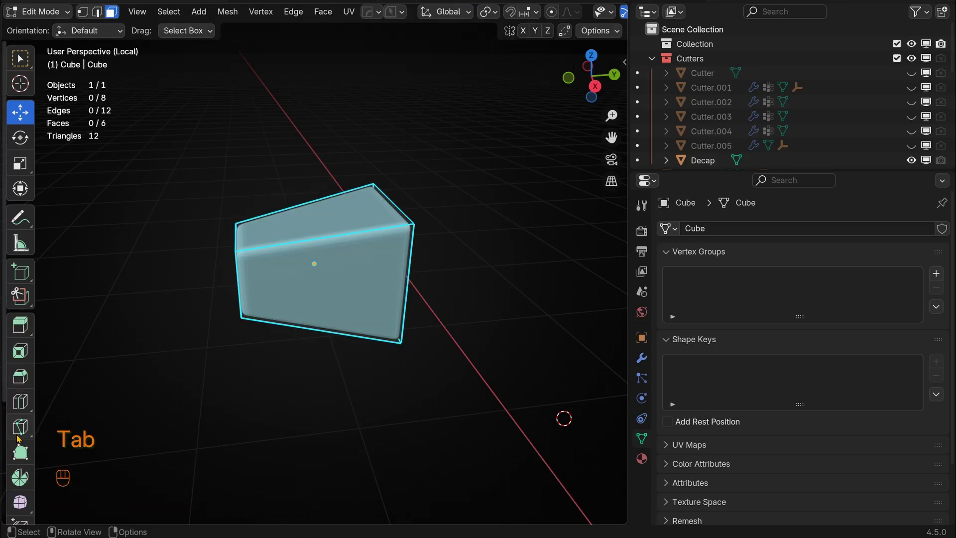
click(20, 401)
click(314, 294)
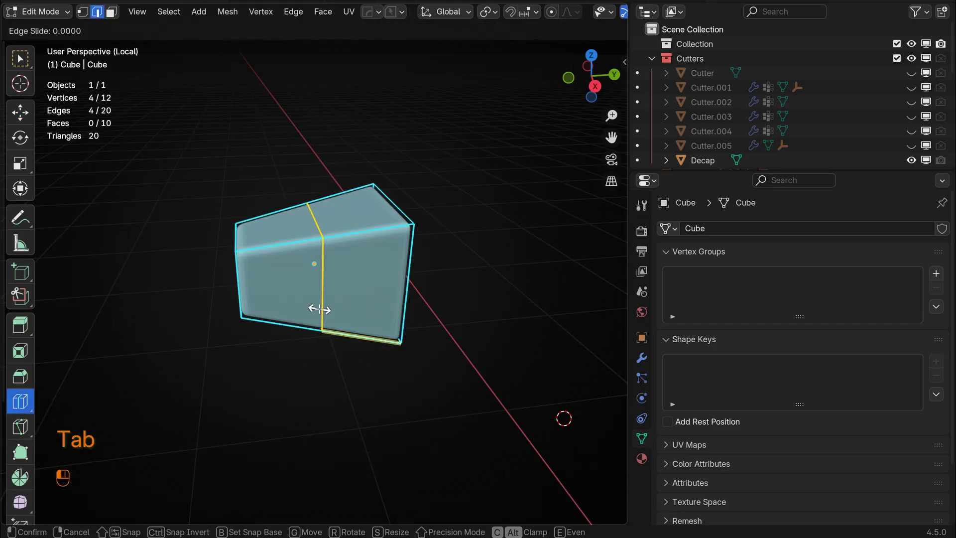
click(237, 384)
click(237, 383)
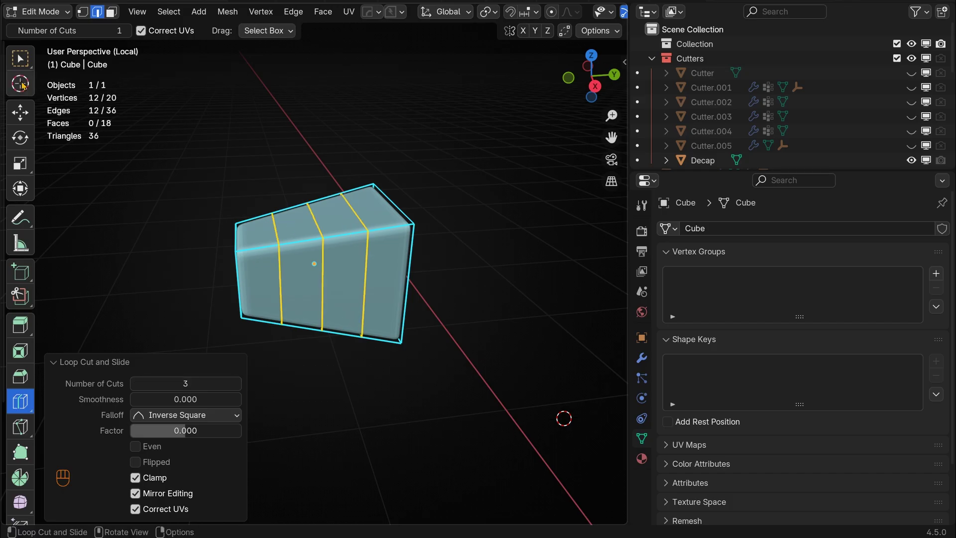
Step: Bevel the three loops into narrow bands with 1 segment and a width of about 0.0044 m
click(20, 112)
key(ctrl+b)
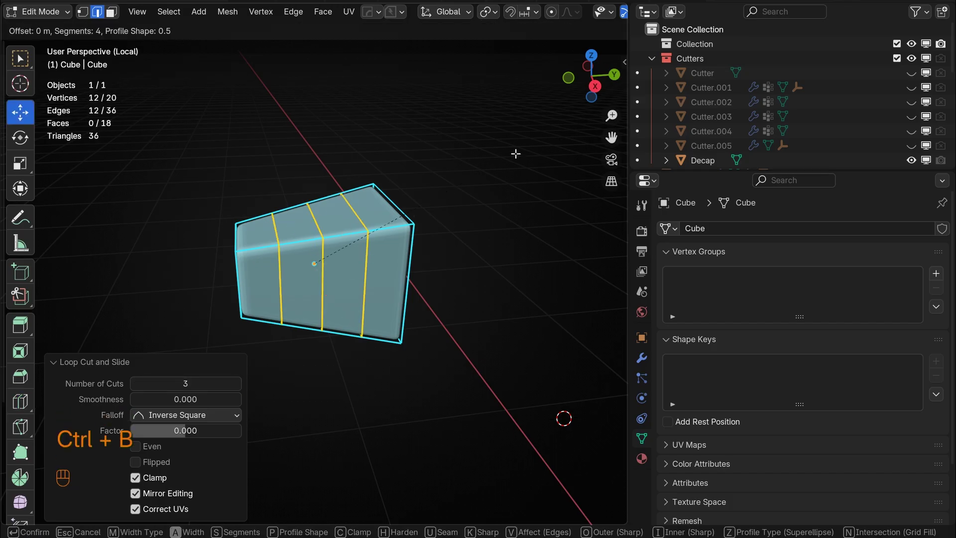
scroll(531, 160, down, 3)
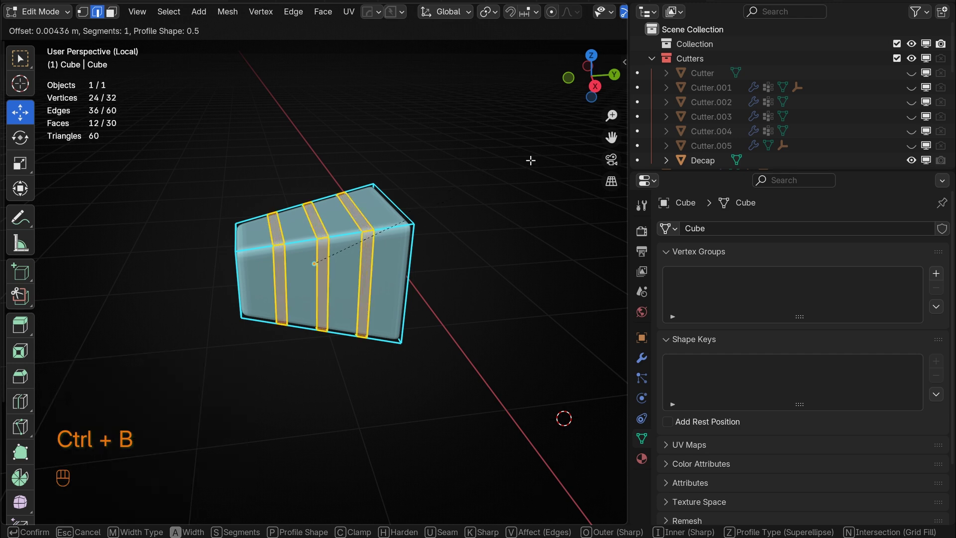
click(530, 161)
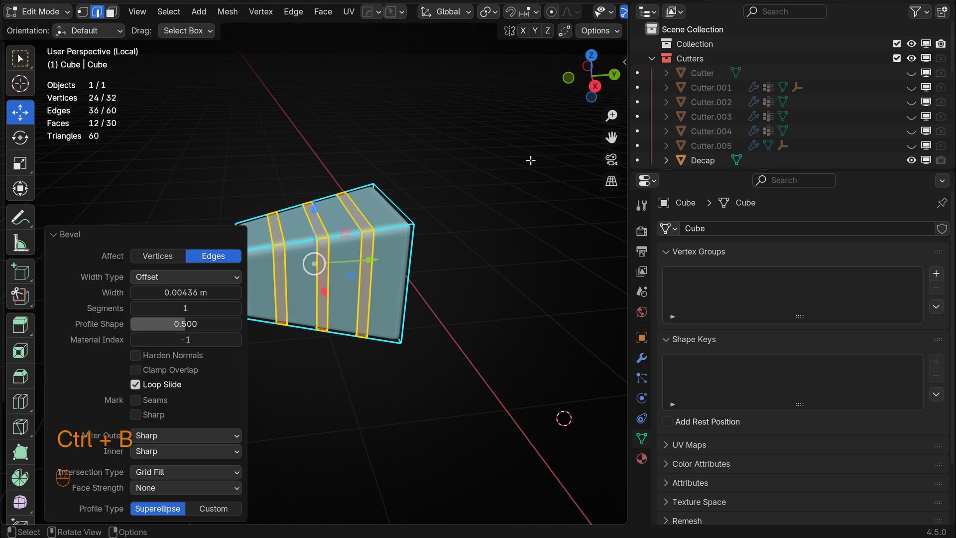
Step: Extrude the three bands in place and scale them inward to form grooves, then return to Object Mode
key(e)
right_click(496, 198)
key(s)
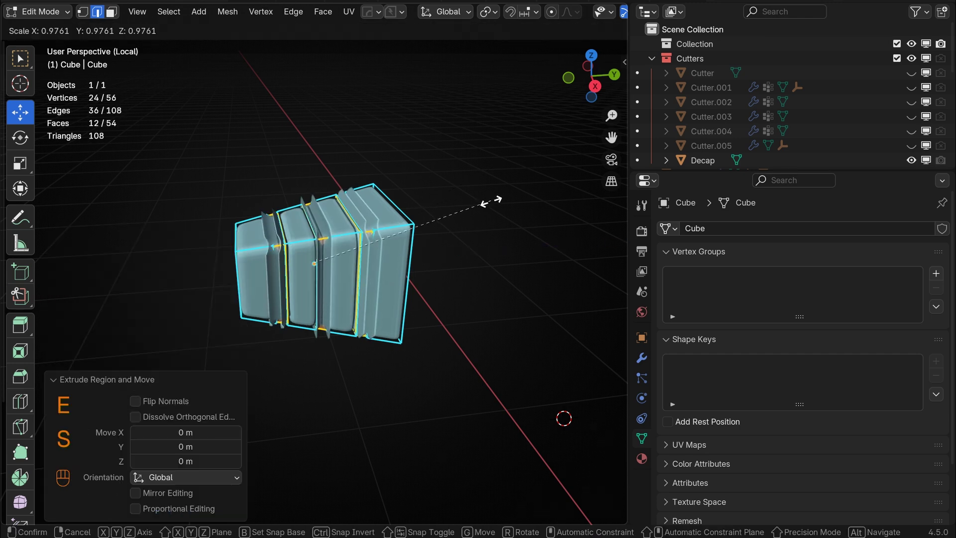
click(452, 220)
key(Tab)
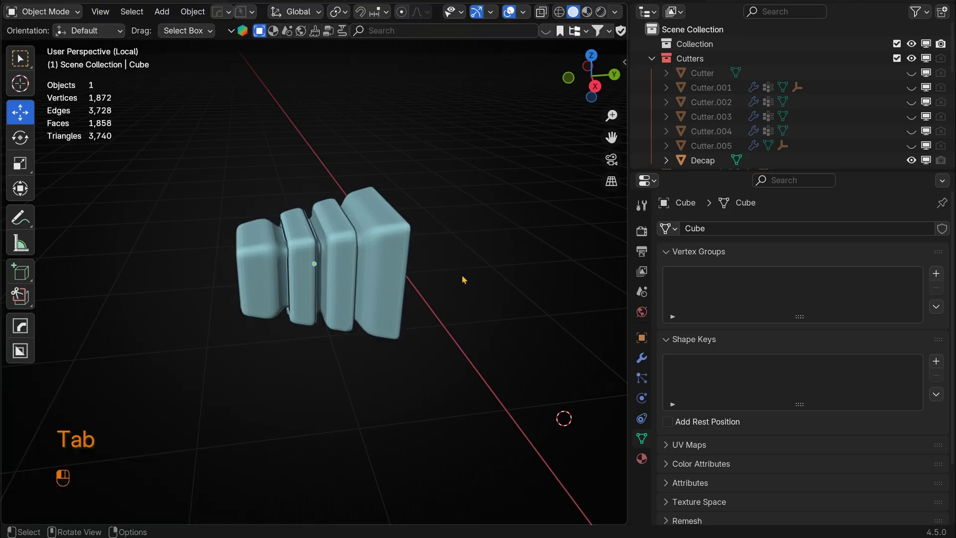
Step: Readjust the grooved block's HardOps Bevel for tighter, smoother rounded edges
middle_drag(463, 277, 437, 277)
click(401, 271)
key(q)
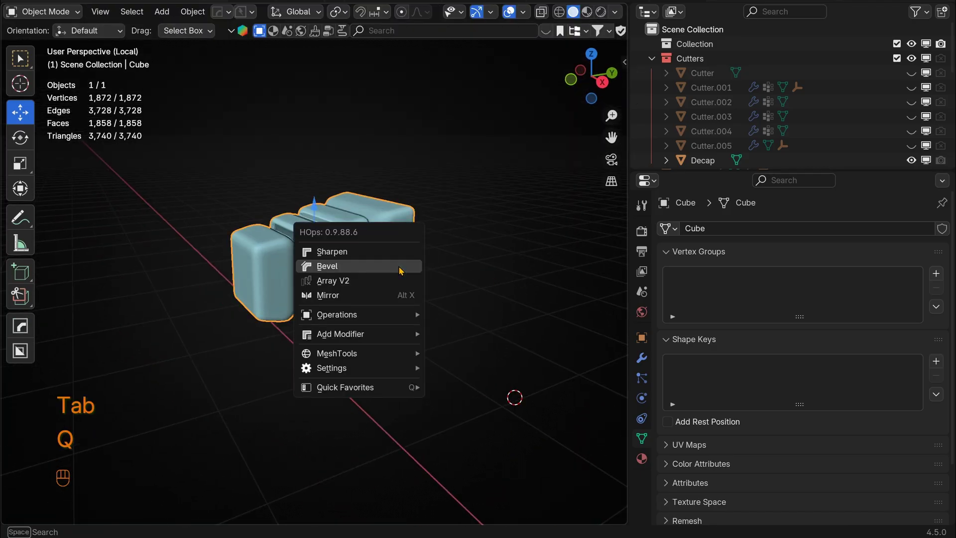
click(399, 268)
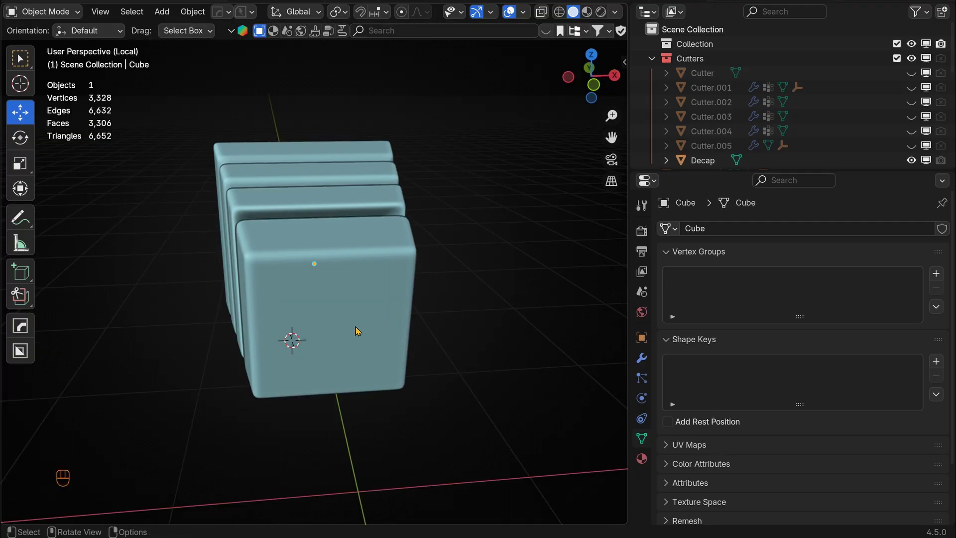
Step: Inset the connector block's small end face by about 0.014 m and extrude it inward as a recess, then return to Object Mode
key(Tab)
click(111, 11)
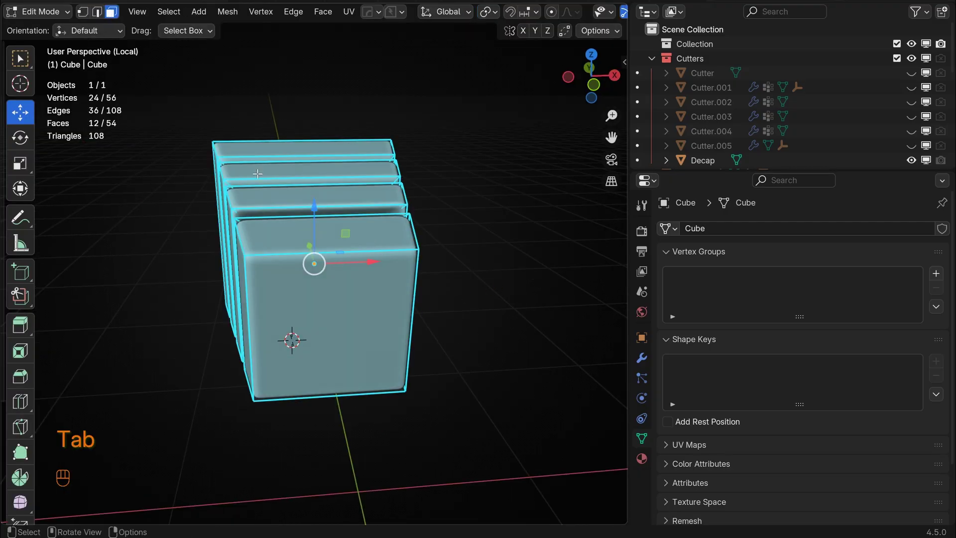
click(372, 356)
key(i)
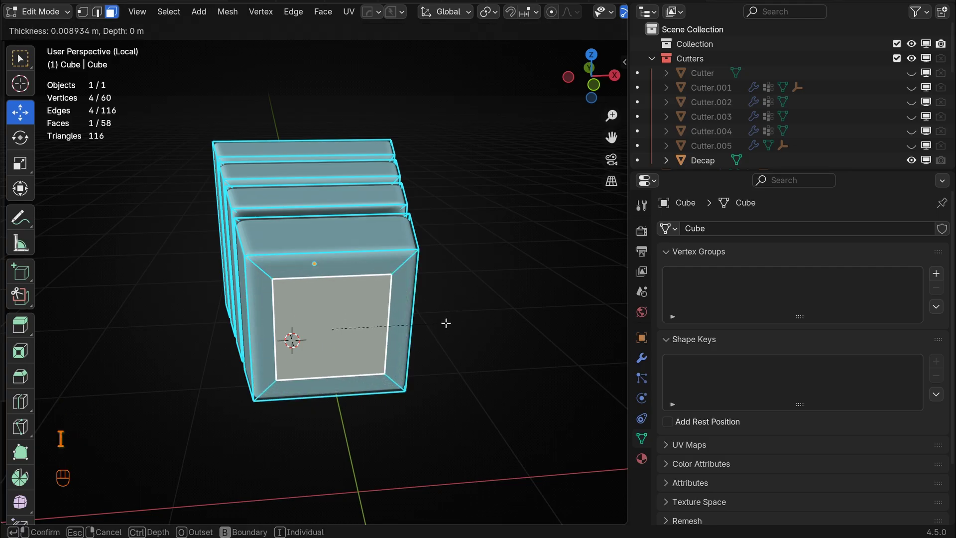
click(440, 324)
key(e)
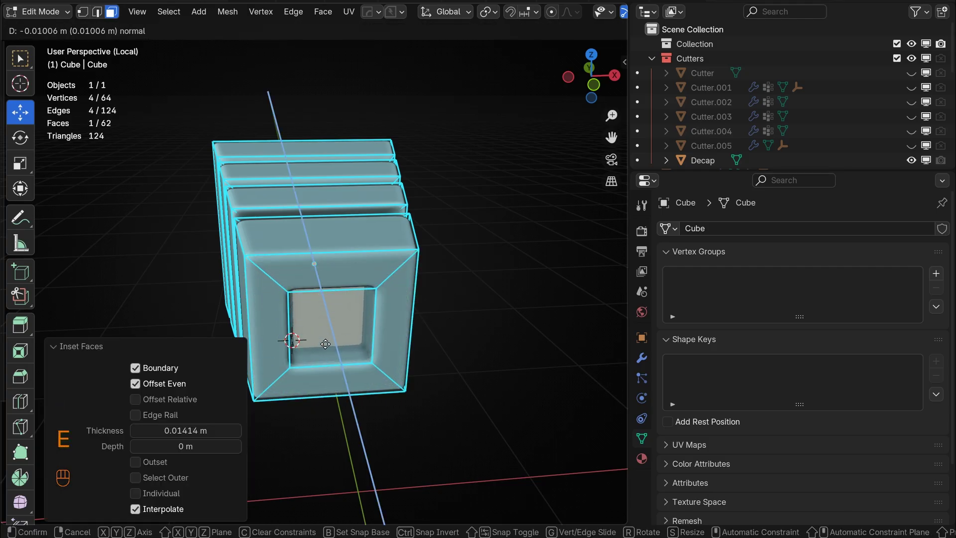
click(435, 305)
key(Tab)
Step: Readjust the connector block's HardOps Bevel to a width of about 0.0012 m with more segments
middle_drag(509, 336, 337, 343)
key(q)
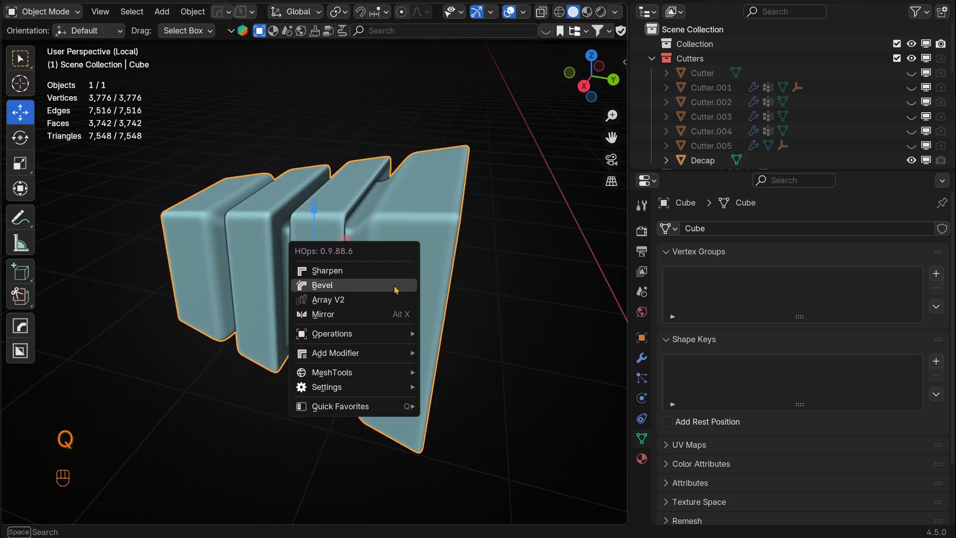
click(397, 290)
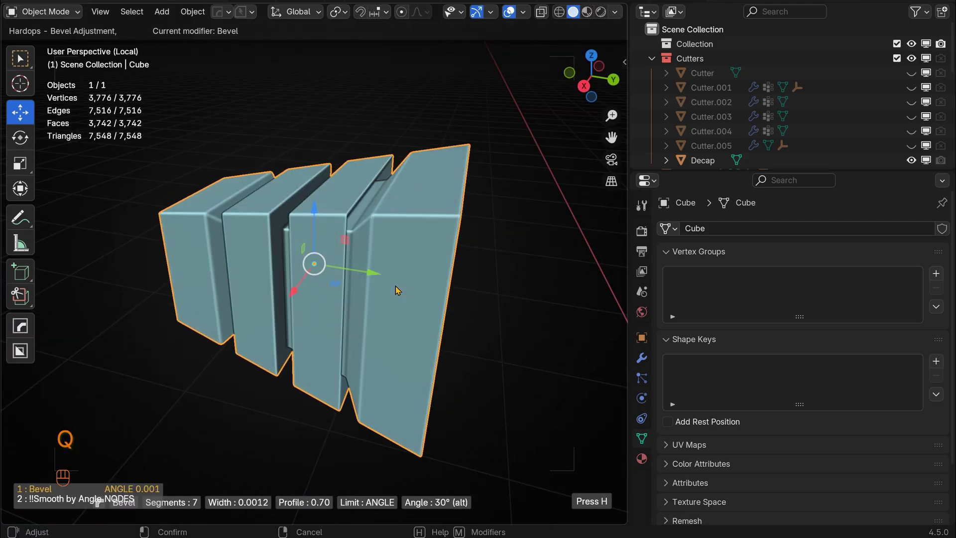
scroll(396, 290, up, 3)
click(397, 290)
Step: Leave the isolated local view and move the connector about -0.053 m along Y, out of the handset's side
middle_drag(350, 293, 389, 282)
scroll(388, 282, down, 4)
click(471, 267)
key(slash)
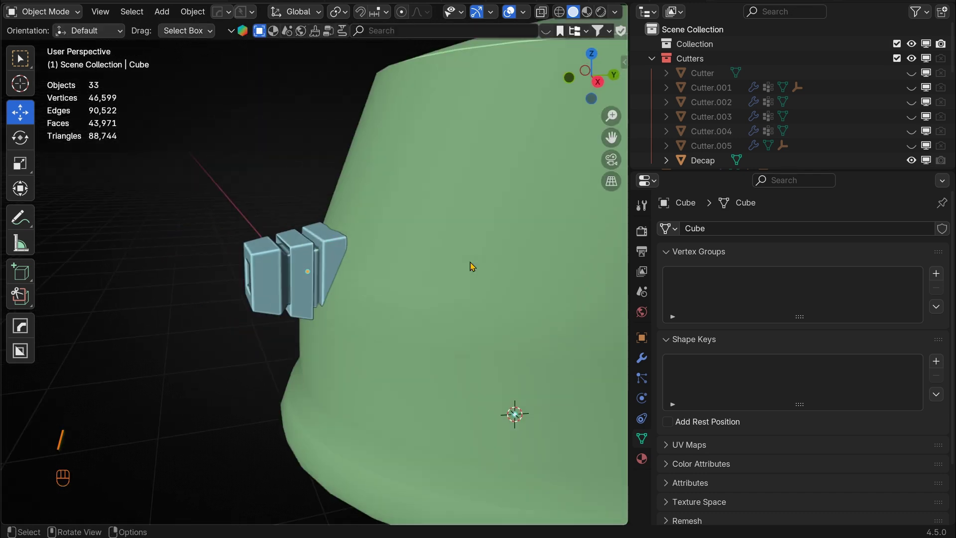
click(332, 244)
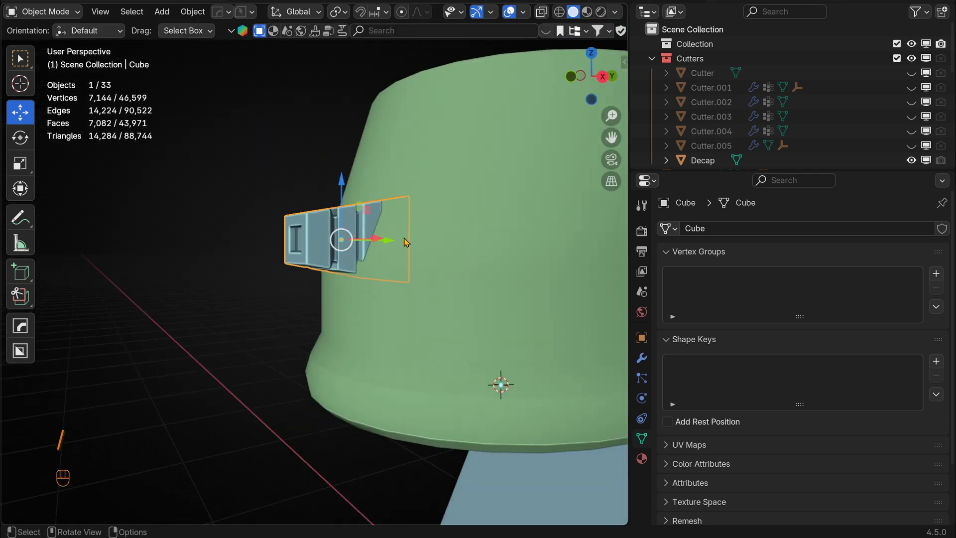
key(g)
key(y)
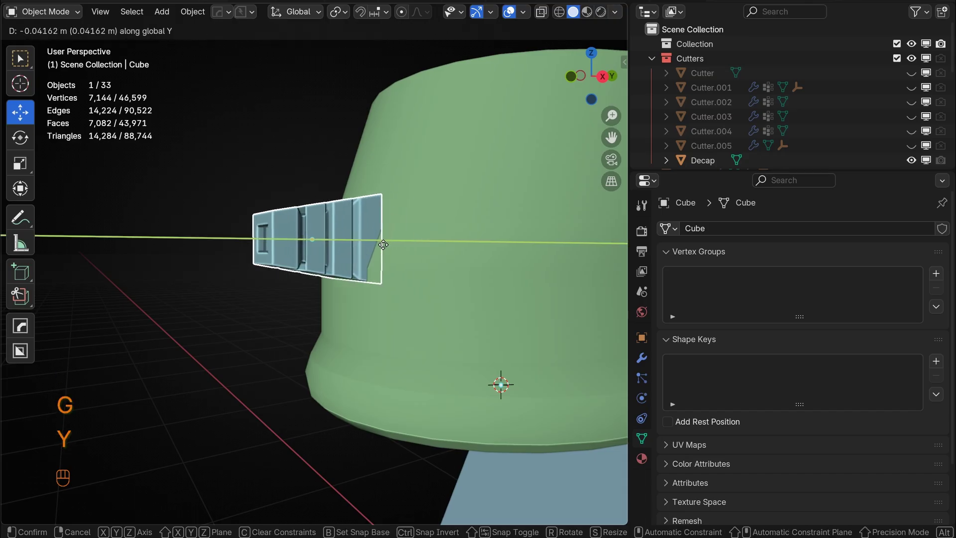
click(376, 249)
Step: Rotate the connector about -13° around the X axis and adjust its position slightly against the handset
key(r)
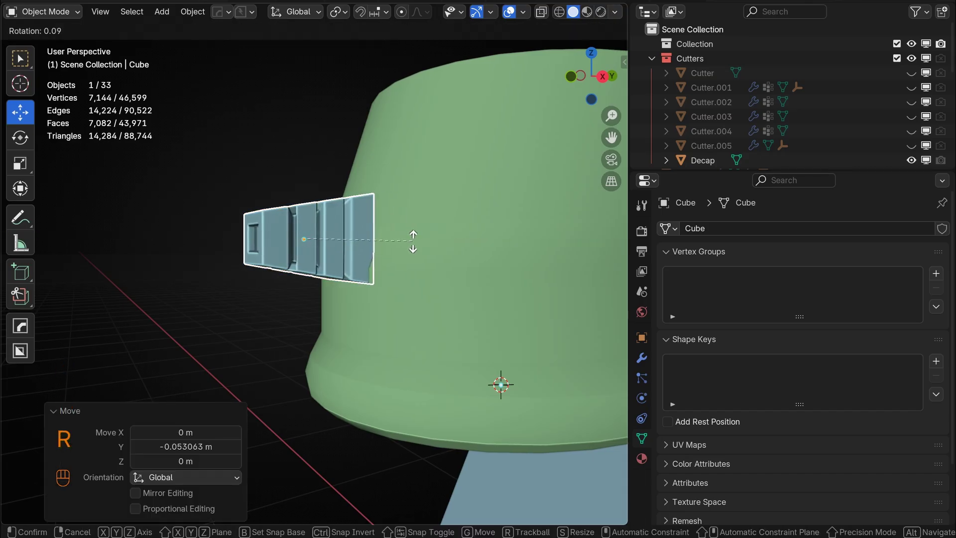
key(x)
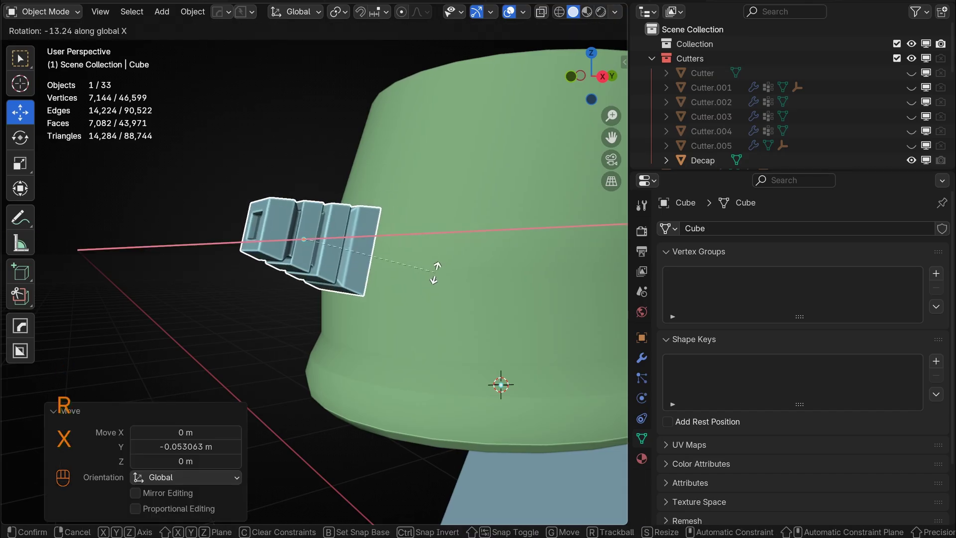
click(436, 271)
mouse_move(359, 243)
mouse_down()
mouse_move(370, 239)
mouse_move(348, 238)
mouse_up()
click(145, 180)
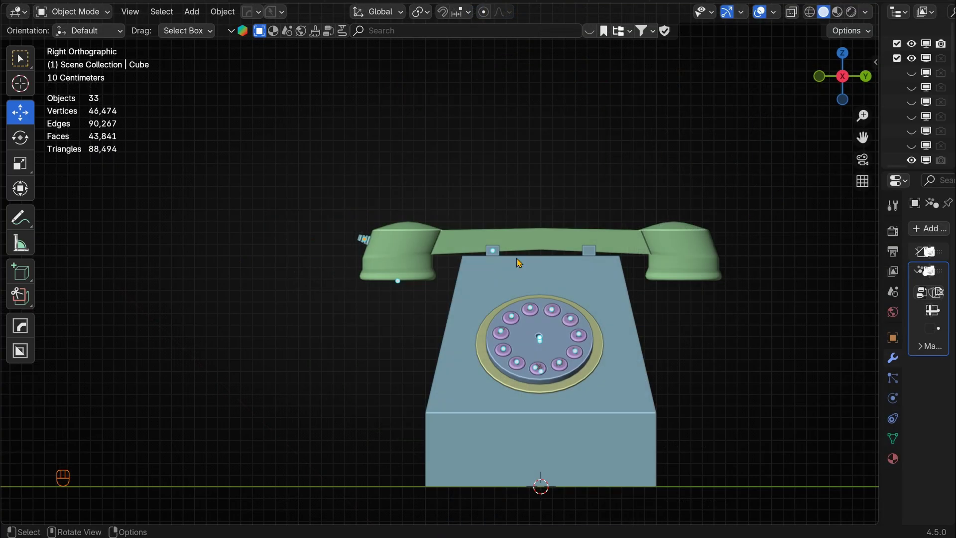
Step: In the right orthographic view, snap the 3D cursor to the cord connector
scroll(499, 266, up, 7)
drag(862, 137, 955, 199)
scroll(423, 213, up, 3)
click(421, 213)
key(shift+s)
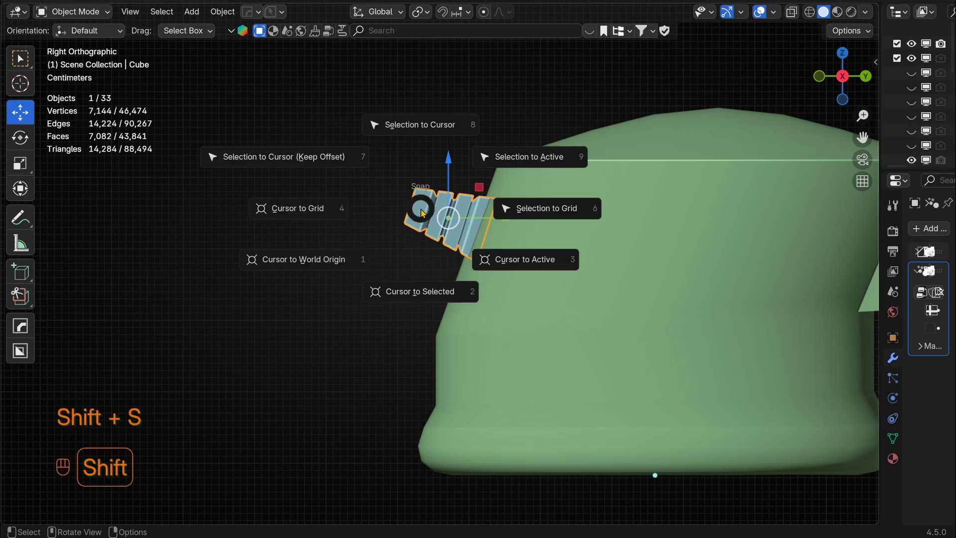
click(404, 299)
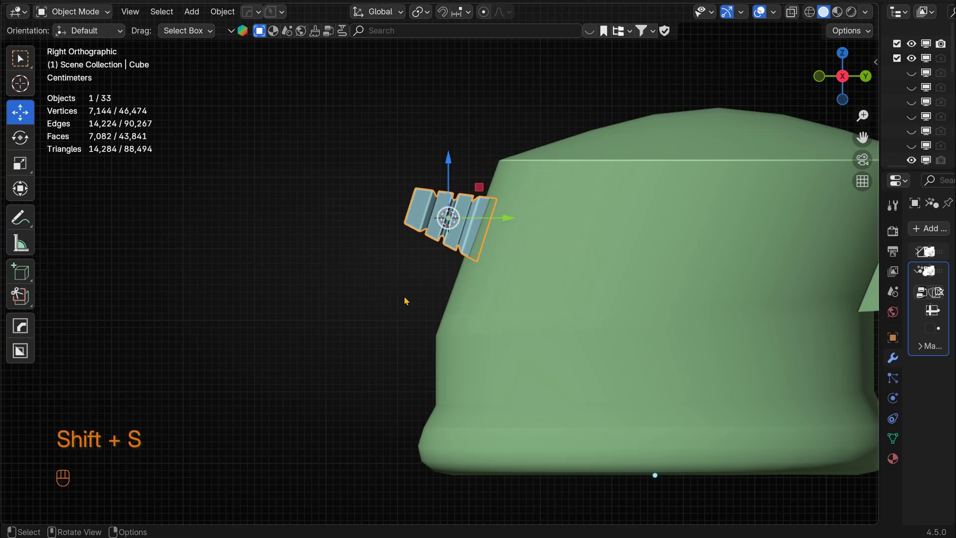
Step: Start a new single-vertex ND sketch at the 3D cursor inside the connector
scroll(432, 230, down, 1)
click(349, 234)
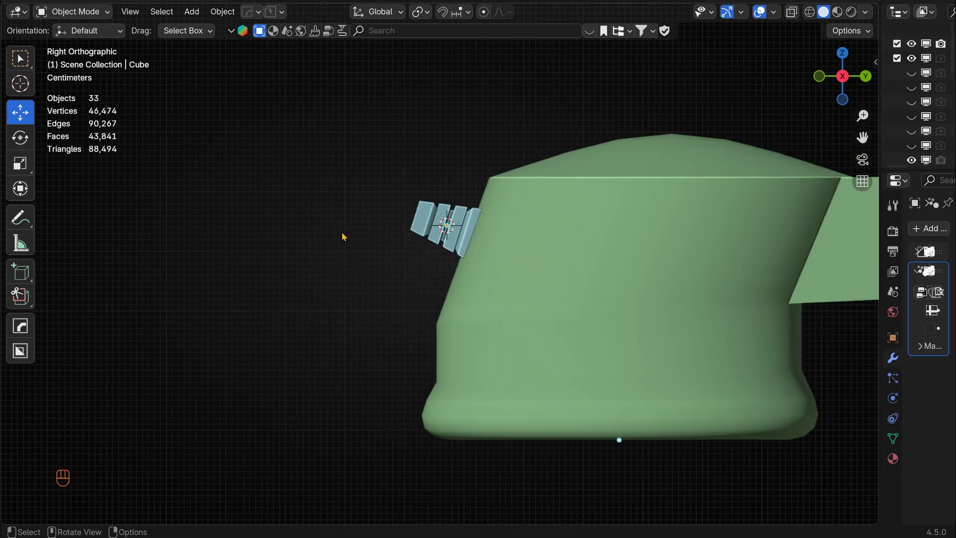
key(f)
click(343, 230)
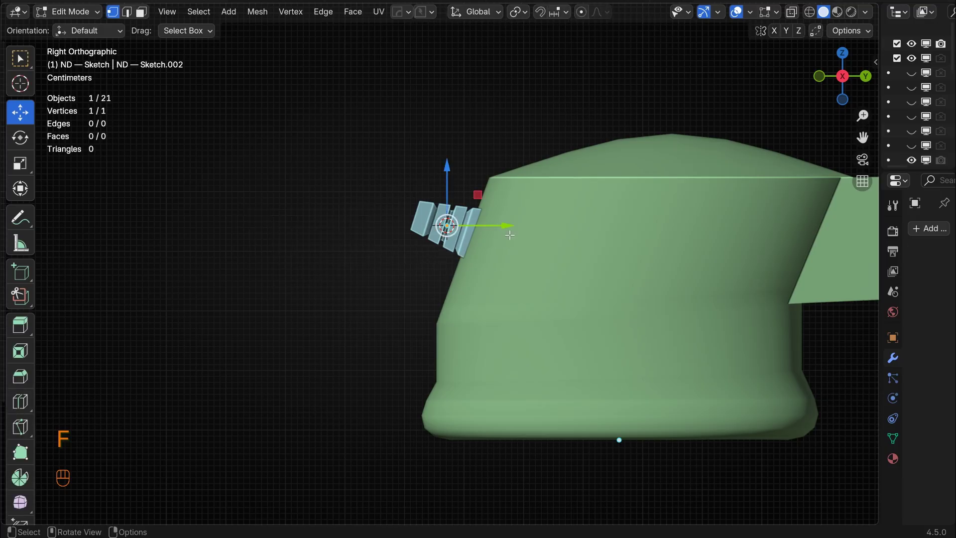
Step: Extrude the vertex in four segments that rise outward from the connector and then drop down to ground level
key(e)
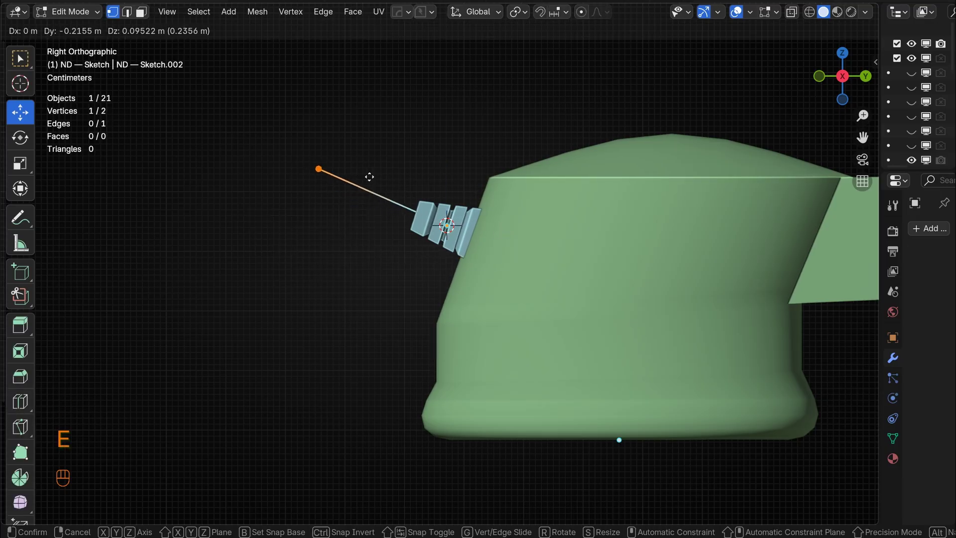
click(326, 171)
key(e)
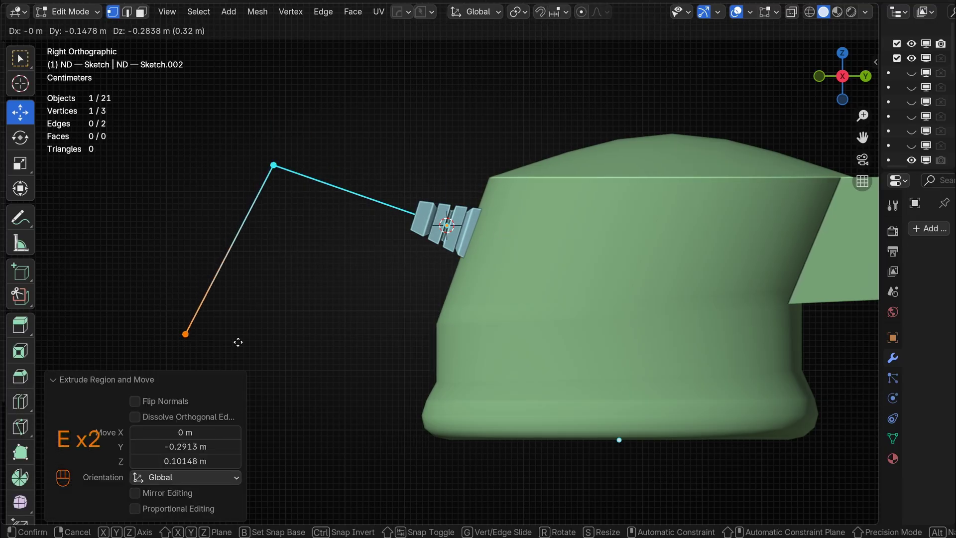
click(238, 342)
scroll(237, 339, down, 3)
key(e)
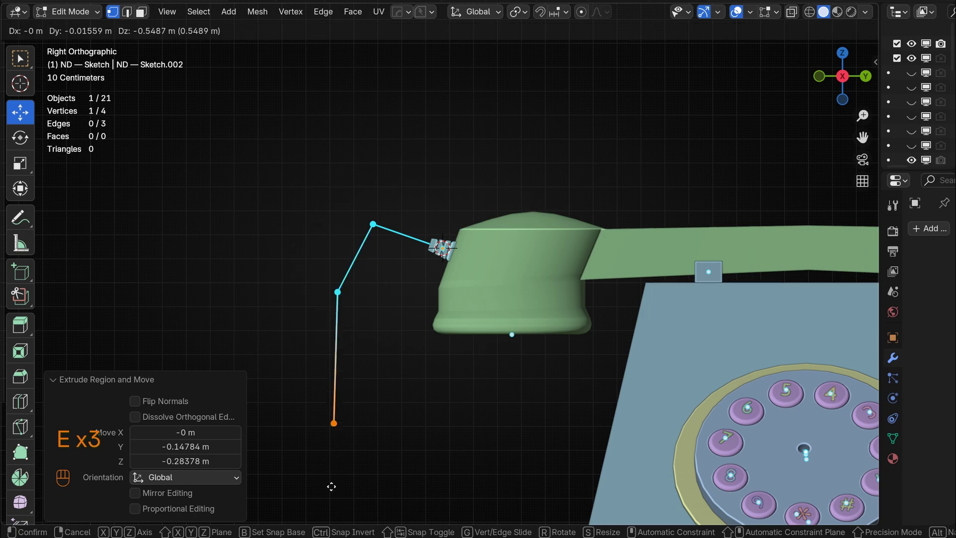
click(318, 486)
scroll(339, 433, down, 4)
key(e)
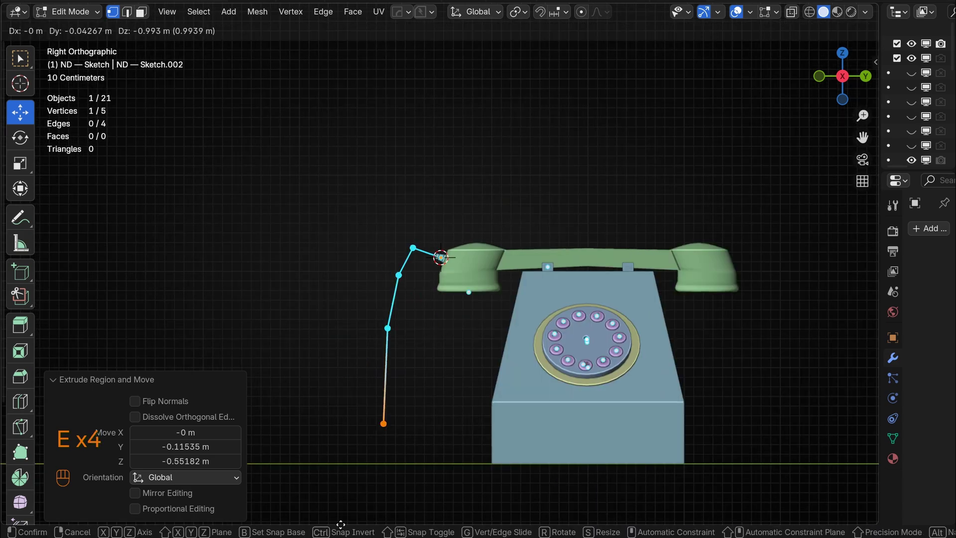
click(340, 36)
Step: Extrude the cord path about 0.53 m along Y, add another vertex toward the phone, and shift it about -0.19 m in X
key(e)
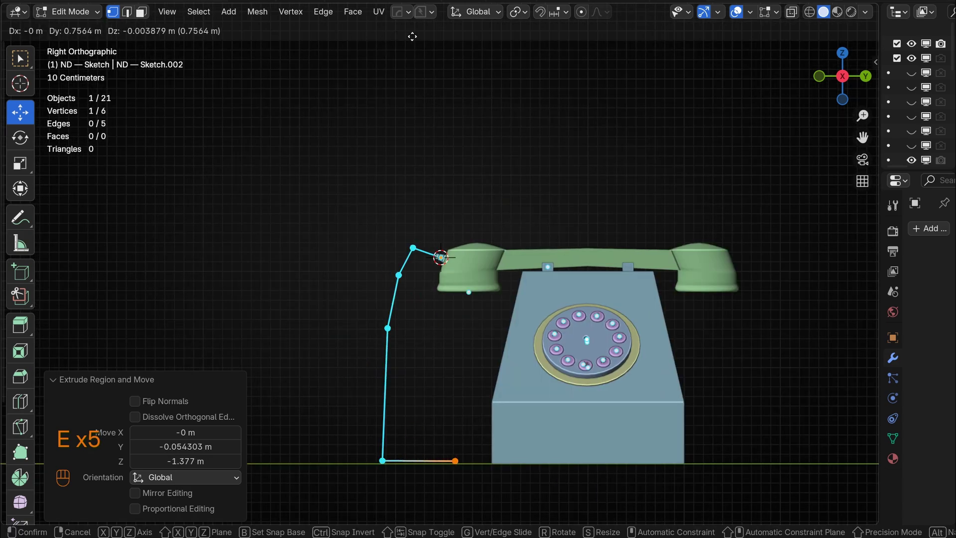
click(394, 34)
key(e)
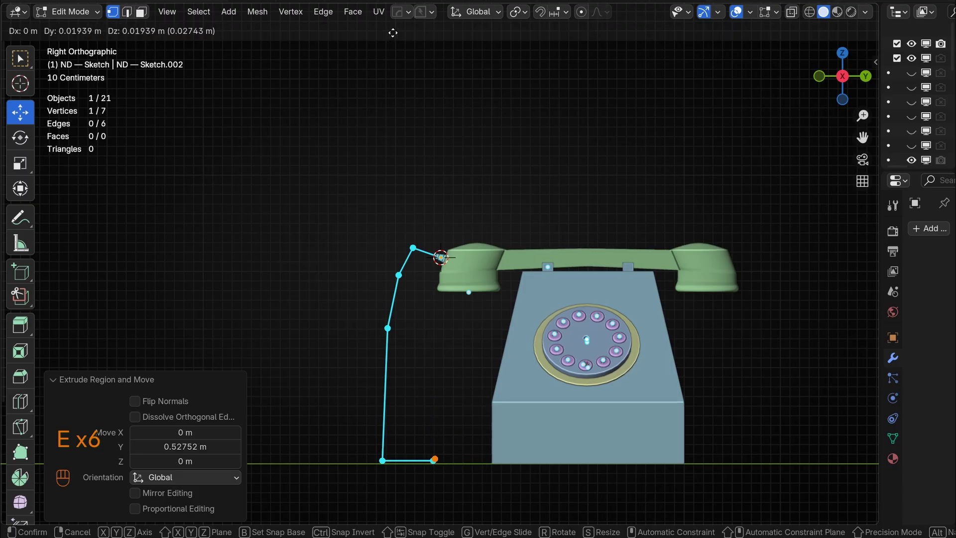
click(425, 32)
middle_drag(543, 213, 549, 395)
drag(523, 412, 454, 401)
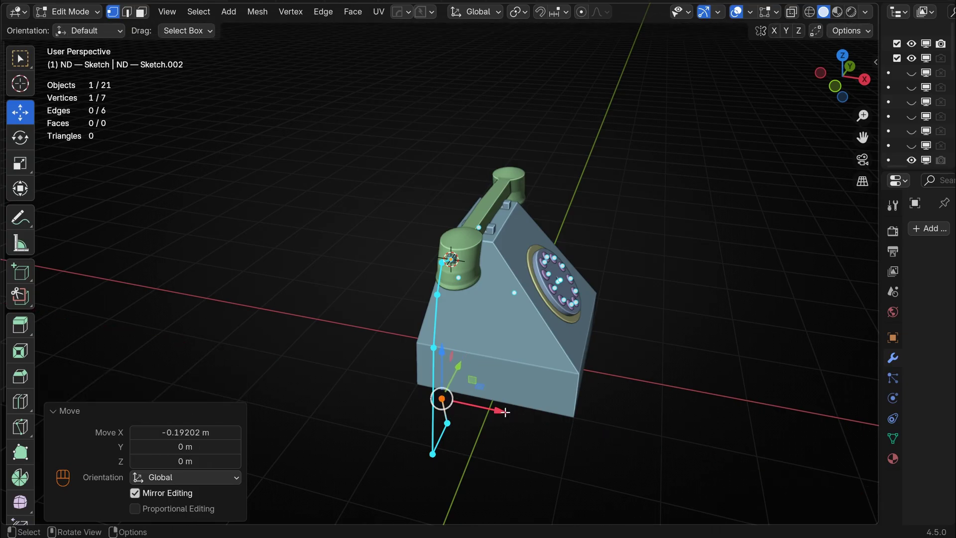
Step: Extrude the cord path's end about -0.84 m along X, then about 1.1 m along Y behind the phone base
key(e)
key(x)
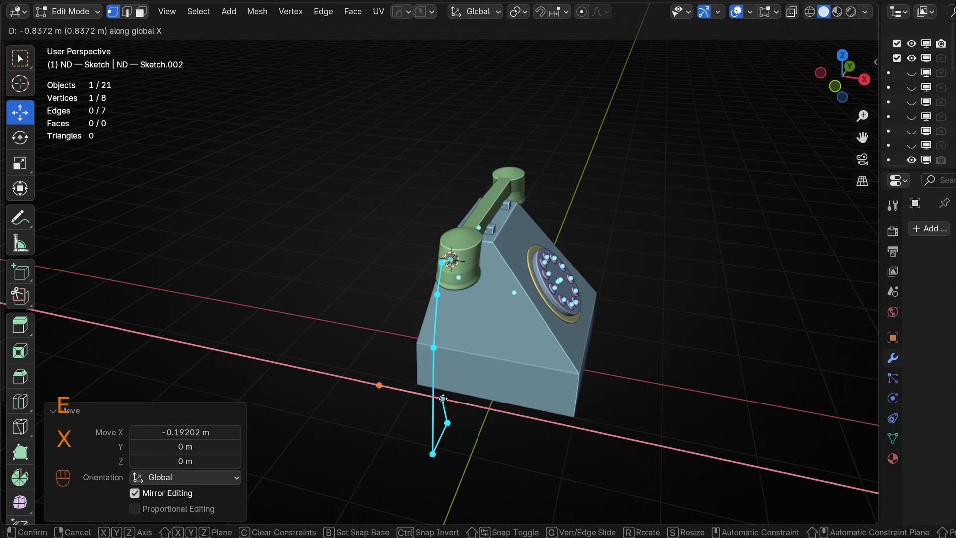
click(442, 399)
drag(443, 398, 442, 398)
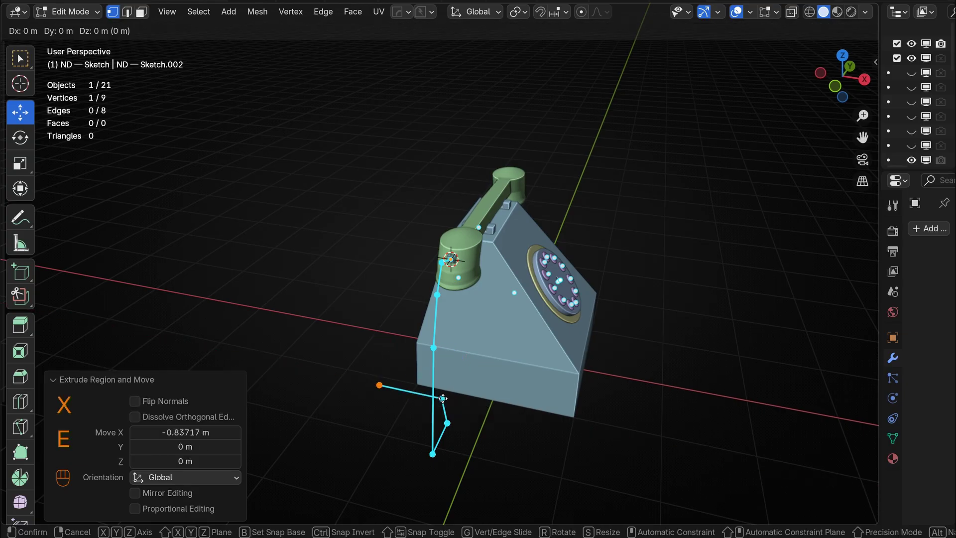
key(y)
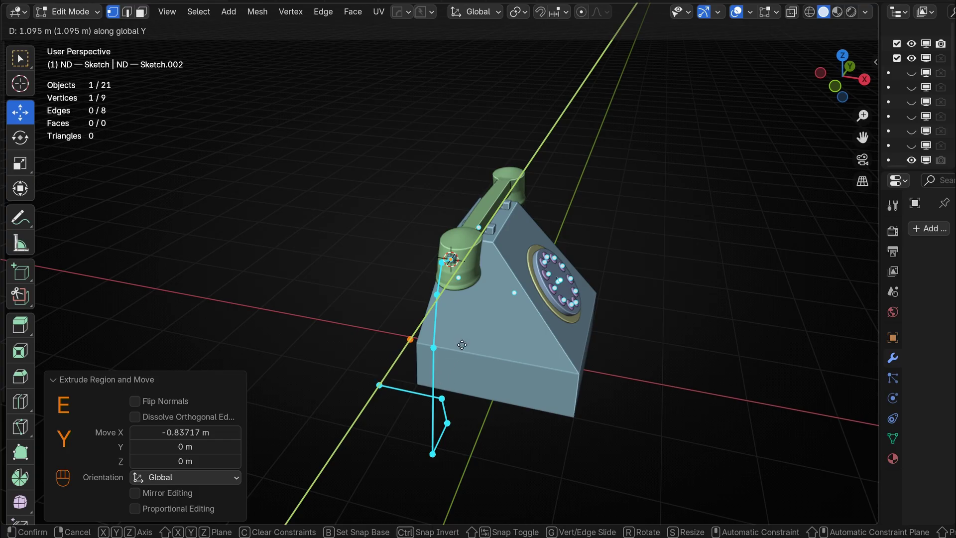
click(461, 345)
click(704, 401)
Step: Round the path's lower front corner and its corner behind the base with a 3-segment vertex bevel of about 0.29 m
middle_drag(704, 401, 472, 416)
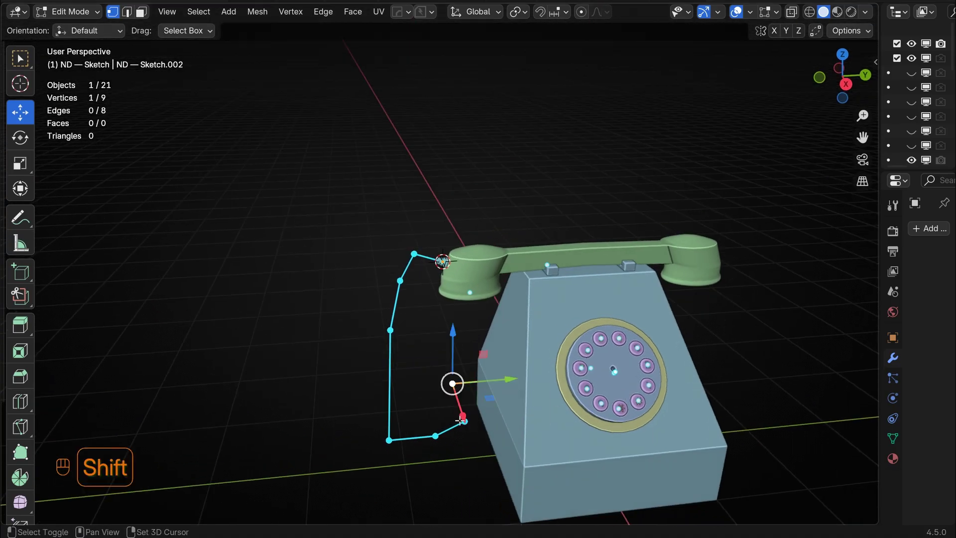
shift+click(390, 440)
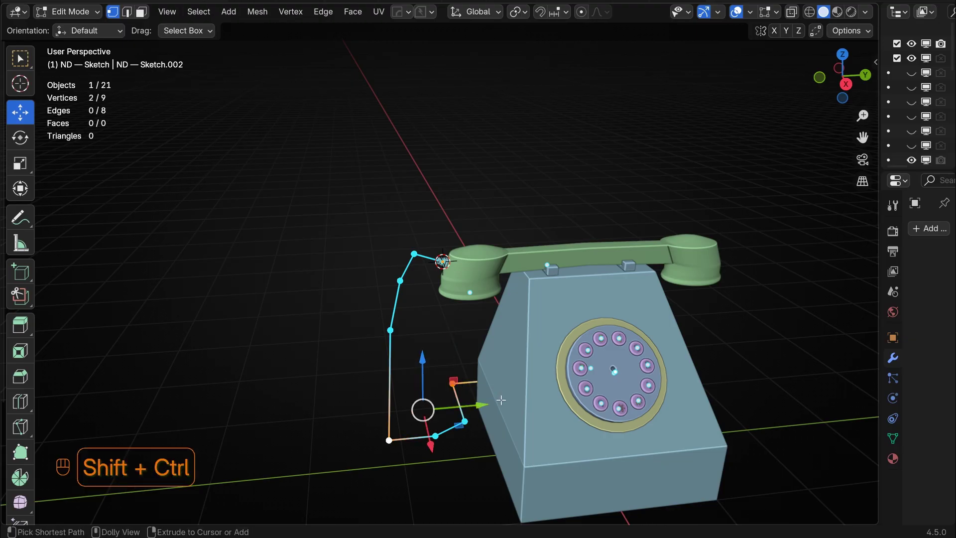
key(shift+ctrl+b)
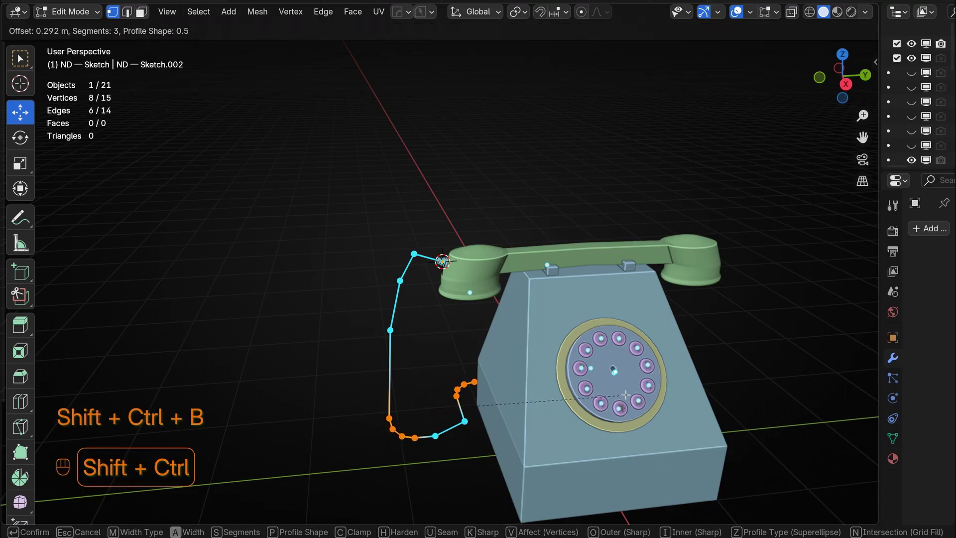
click(633, 393)
Step: Round the path's corner beside the phone base with a 3-segment vertex bevel about 0.227 m wide
click(464, 421)
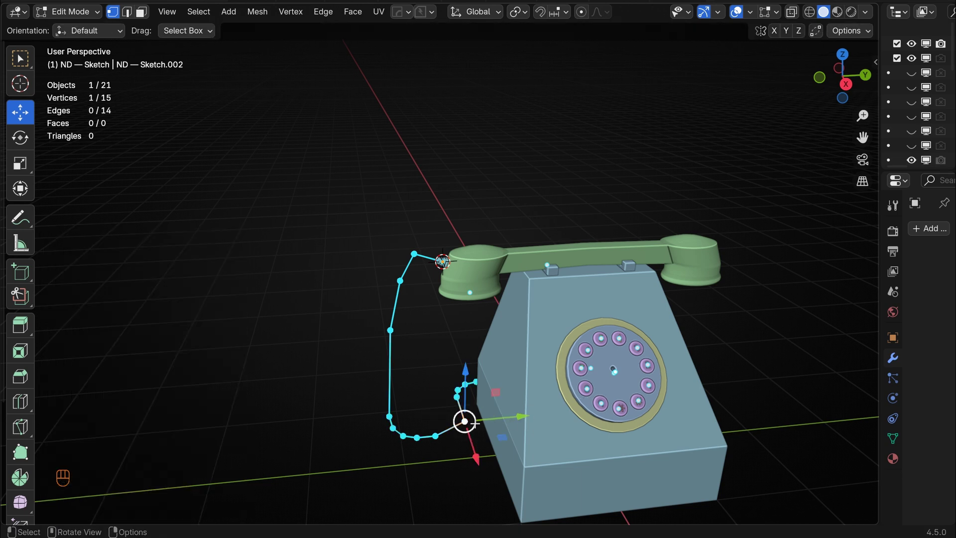
key(shift+b)
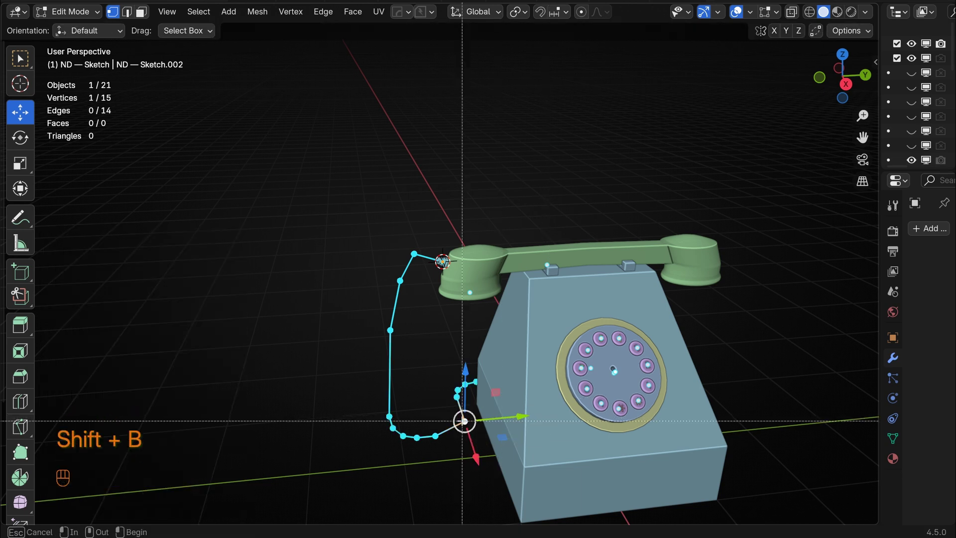
key(shift+ctrl+b)
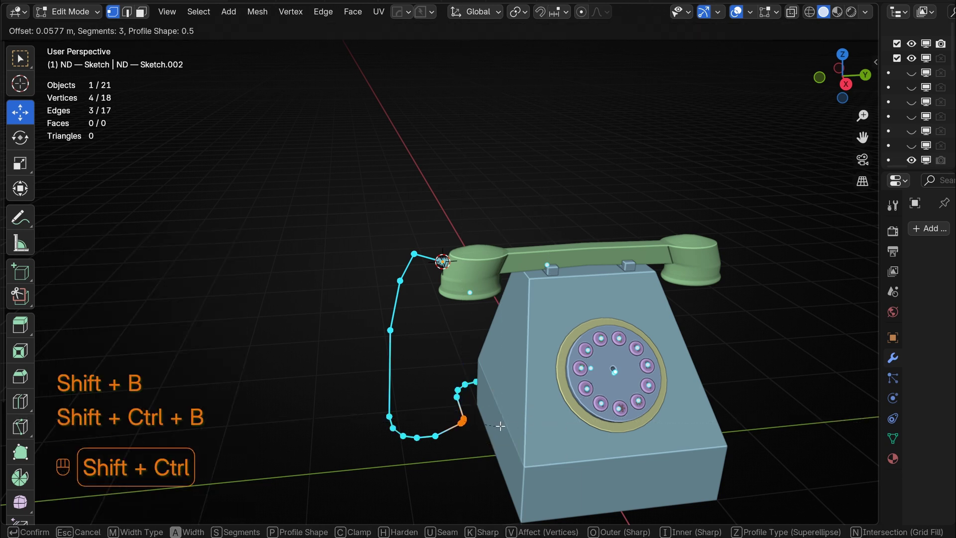
click(567, 428)
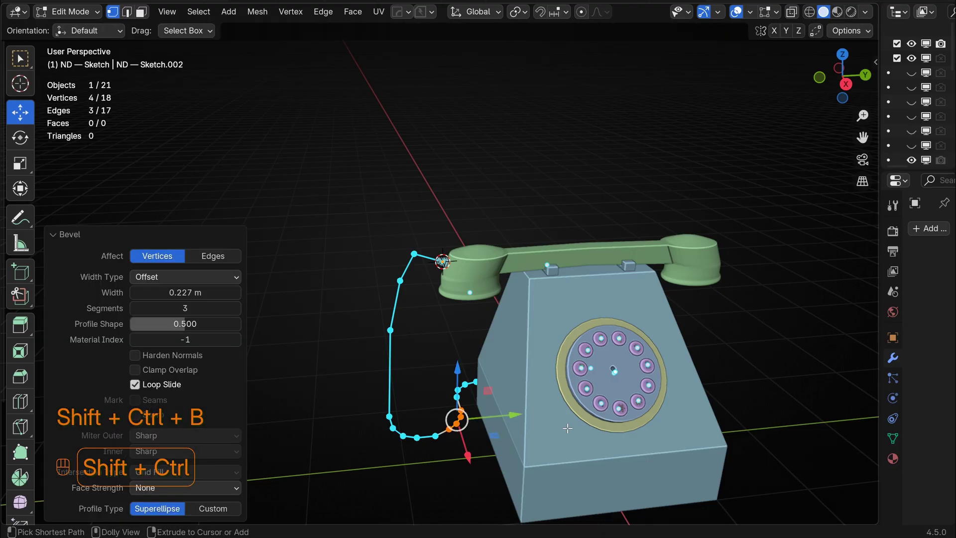
Step: Apply 3-segment vertex bevels to the path's top corner and to the vertex midway down, the latter about 0.251 m wide
click(414, 254)
key(shift+ctrl+b)
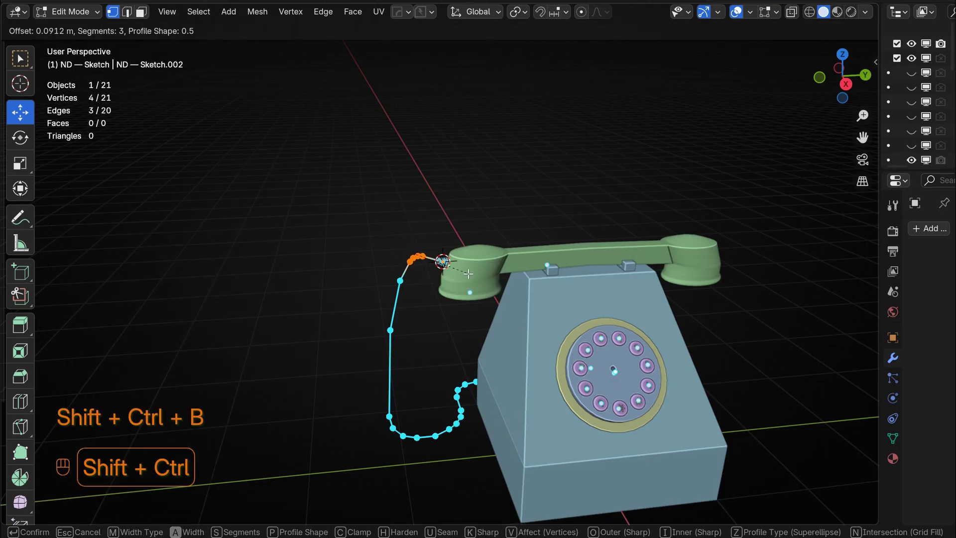
click(487, 288)
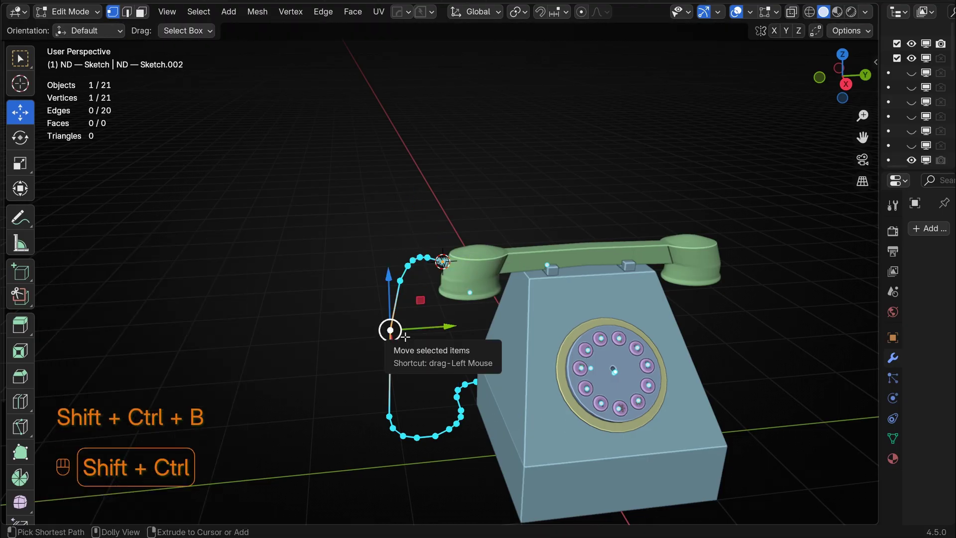
key(shift+ctrl+b)
click(527, 339)
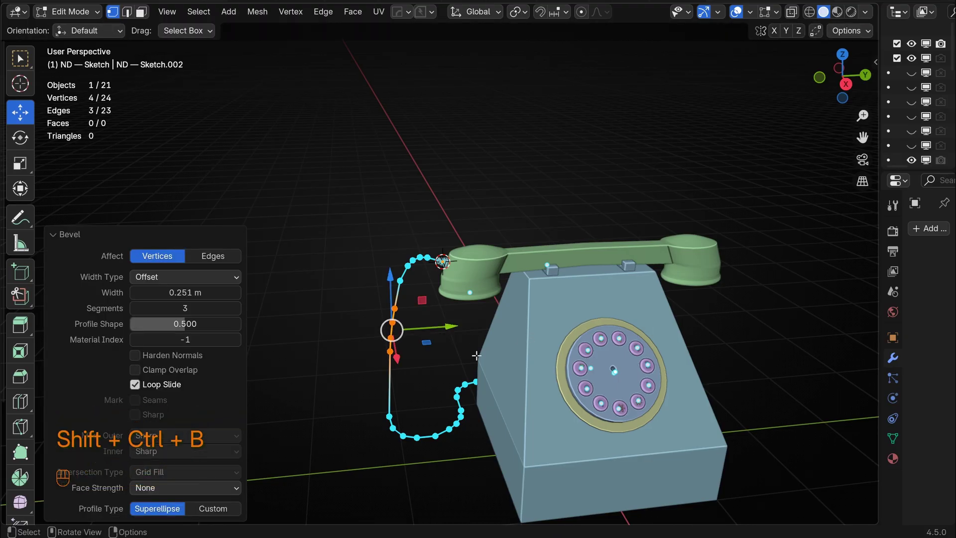
Step: Leave mesh editing of the cord path and examine its shape around the phone
click(426, 306)
scroll(462, 364, down, 3)
key(Tab)
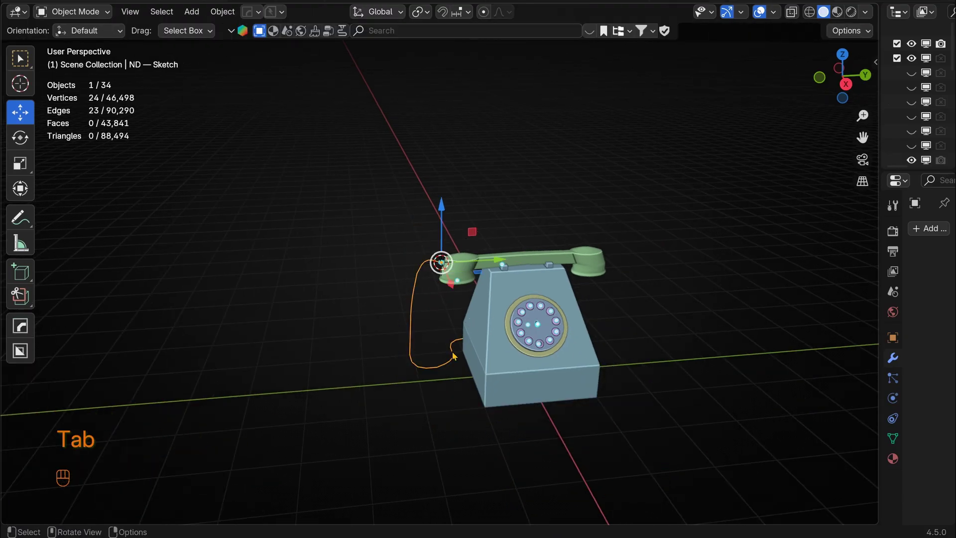
scroll(442, 300, up, 4)
mouse_move(443, 319)
middle_down()
mouse_move(455, 373)
mouse_move(451, 325)
middle_up()
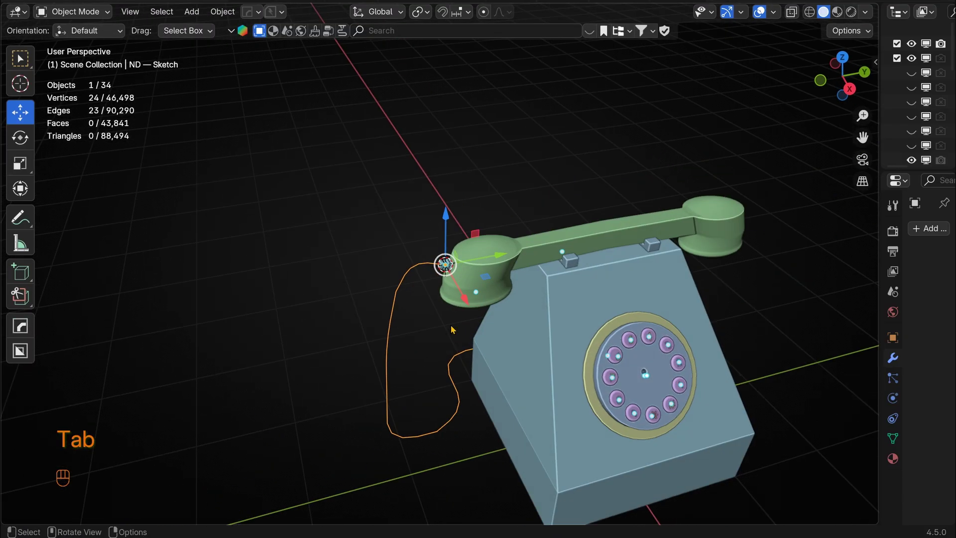
scroll(438, 266, up, 10)
scroll(423, 264, down, 11)
click(397, 203)
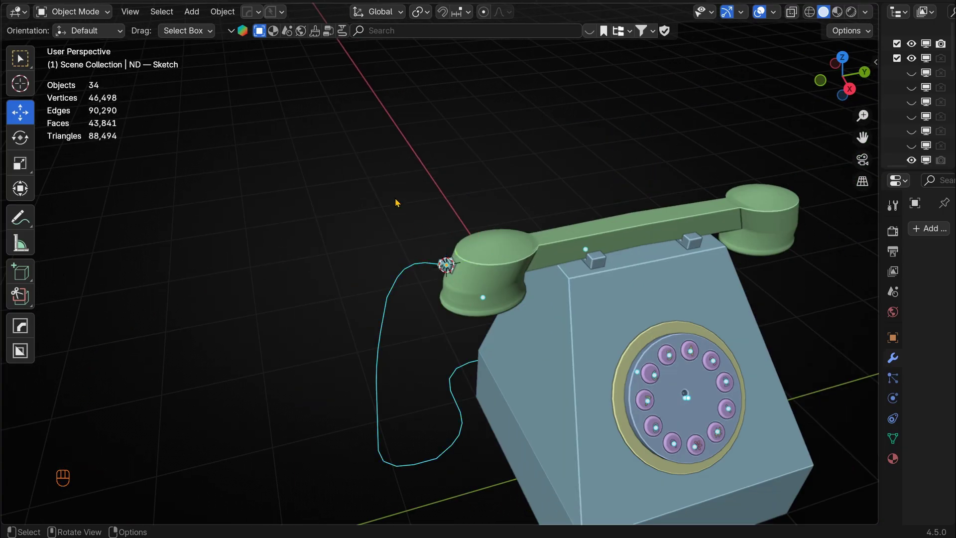
scroll(401, 235, down, 4)
middle_drag(376, 232, 354, 218)
scroll(369, 239, down, 4)
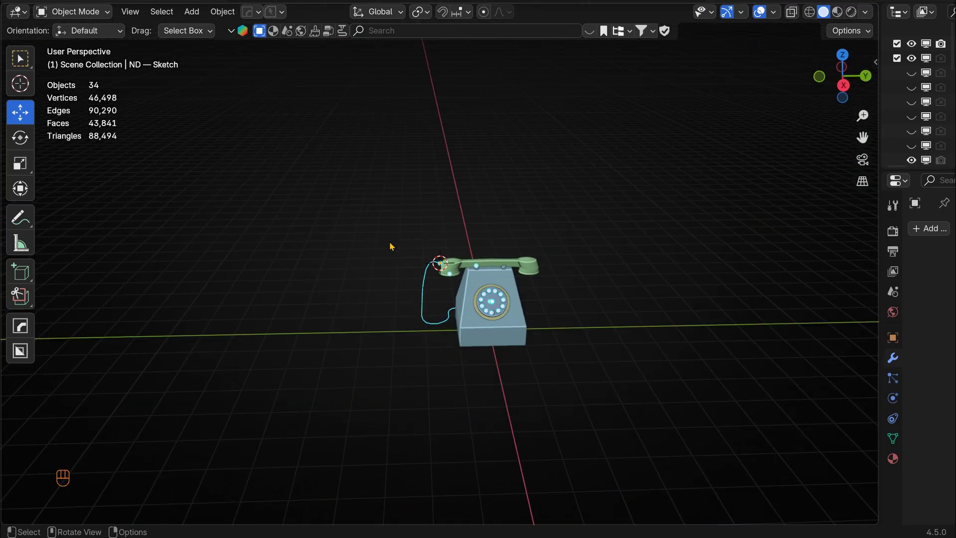
Step: Add a 32-vertex mesh circle of 1 m radius at the cord connector and raise it along Z above the handset
scroll(391, 246, up, 3)
key(shift+a)
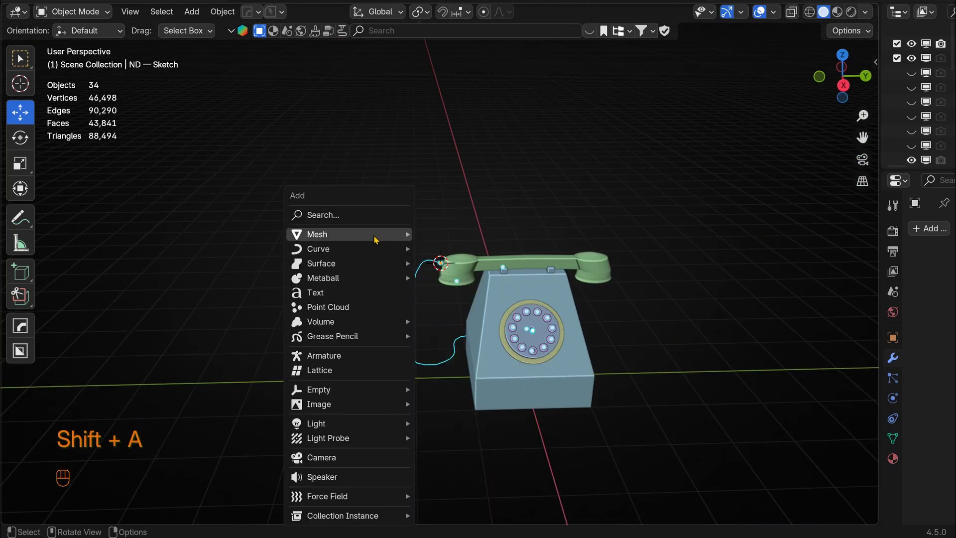
mouse_move(374, 239)
click(455, 263)
scroll(451, 209, up, 2)
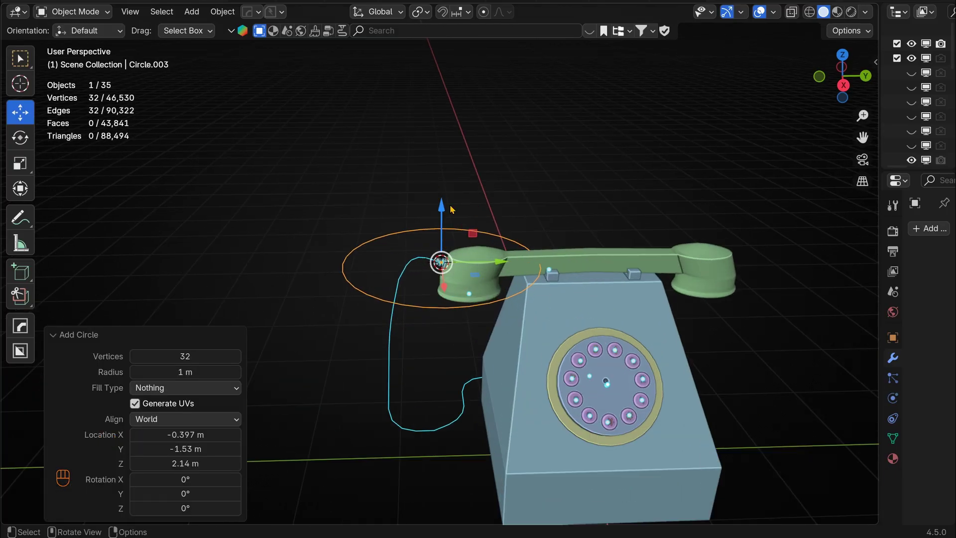
key(g)
key(z)
click(492, 170)
Step: Delete all of the circle's vertices except the one at its far -Y side
key(Tab)
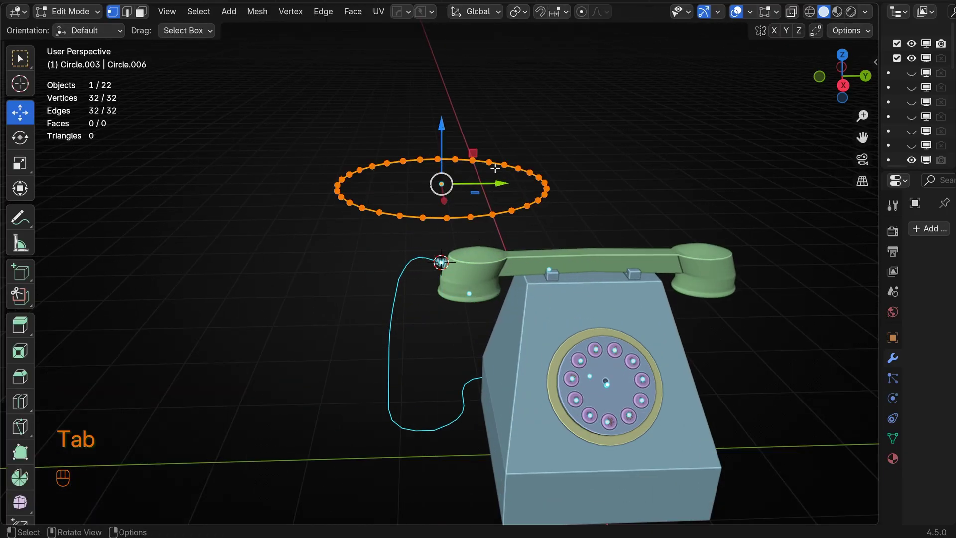
scroll(456, 162, up, 3)
click(246, 125)
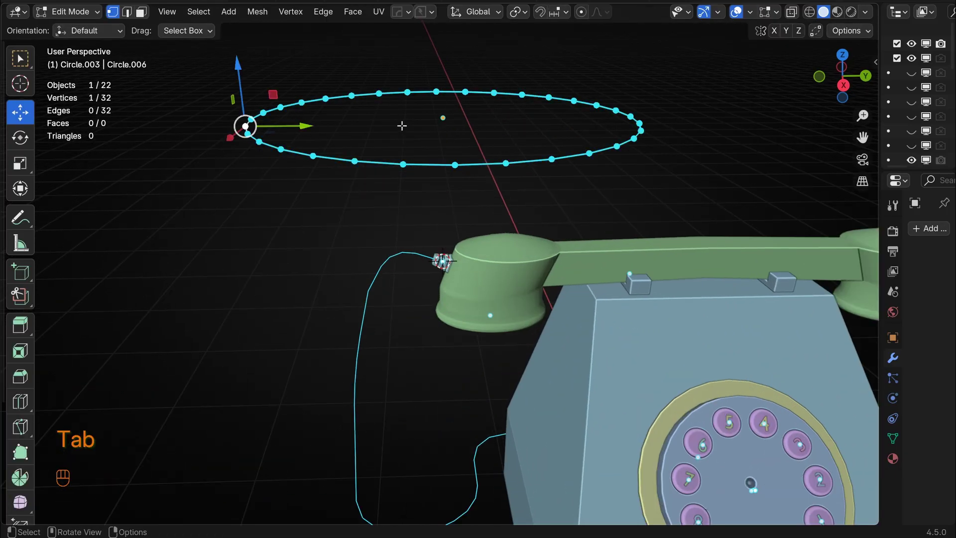
key(ctrl+i)
key(Delete)
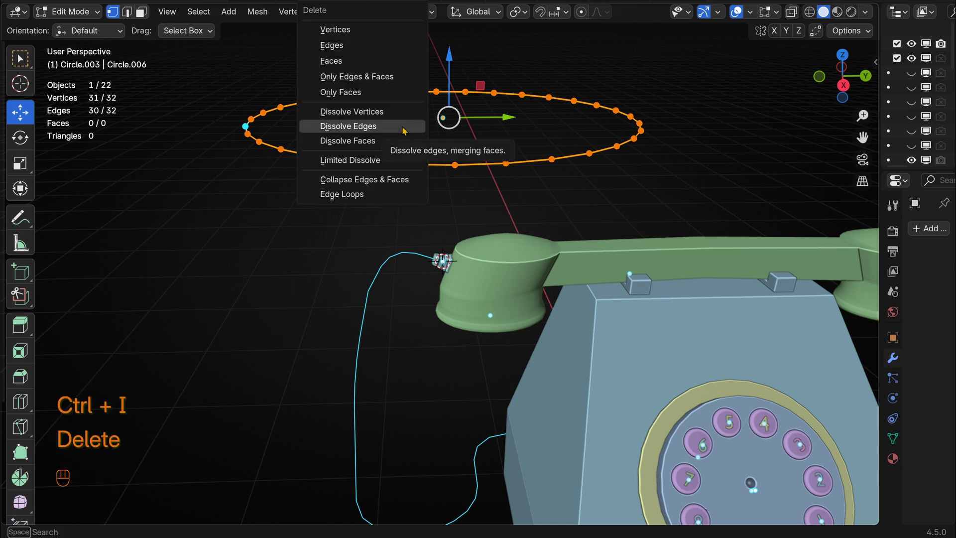
click(339, 30)
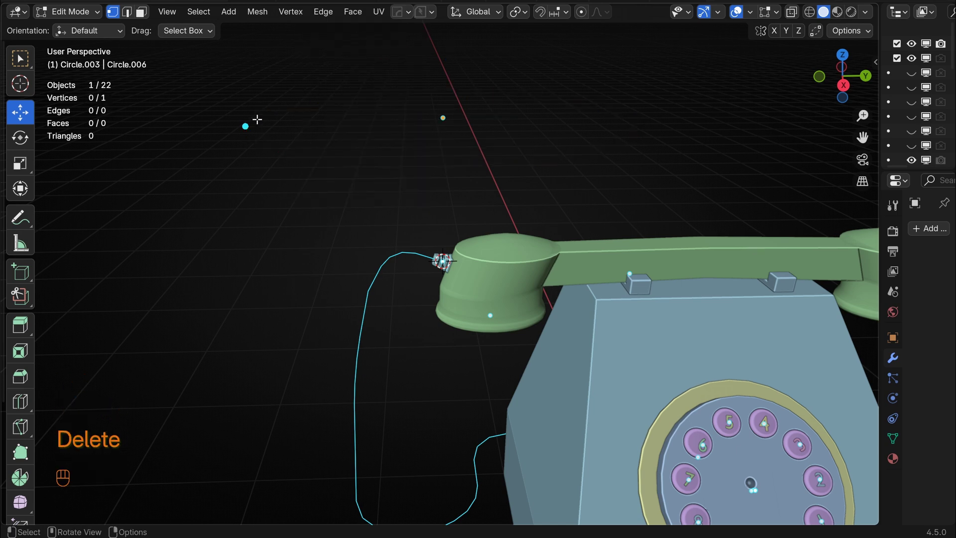
key(Tab)
scroll(786, 142, down, 3)
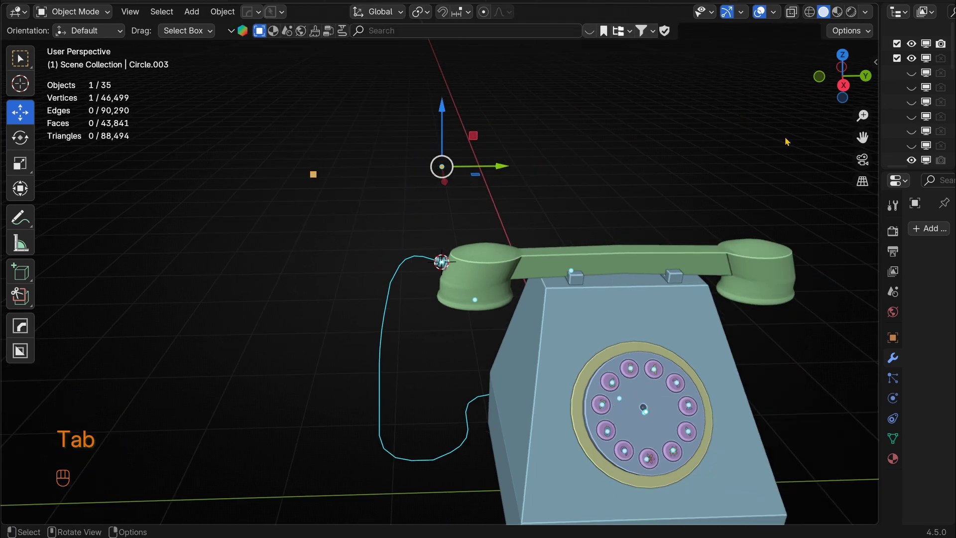
key(f)
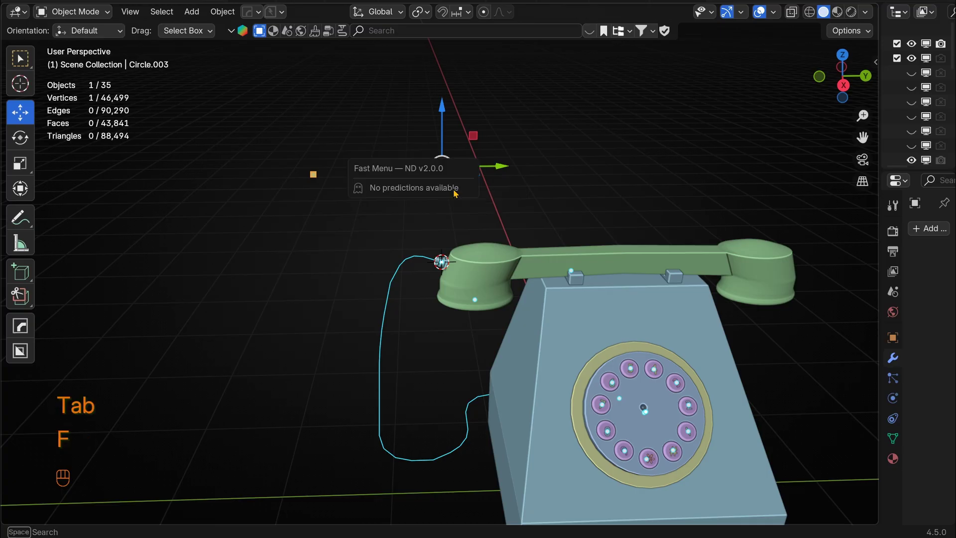
key(Tab)
key(Tab)
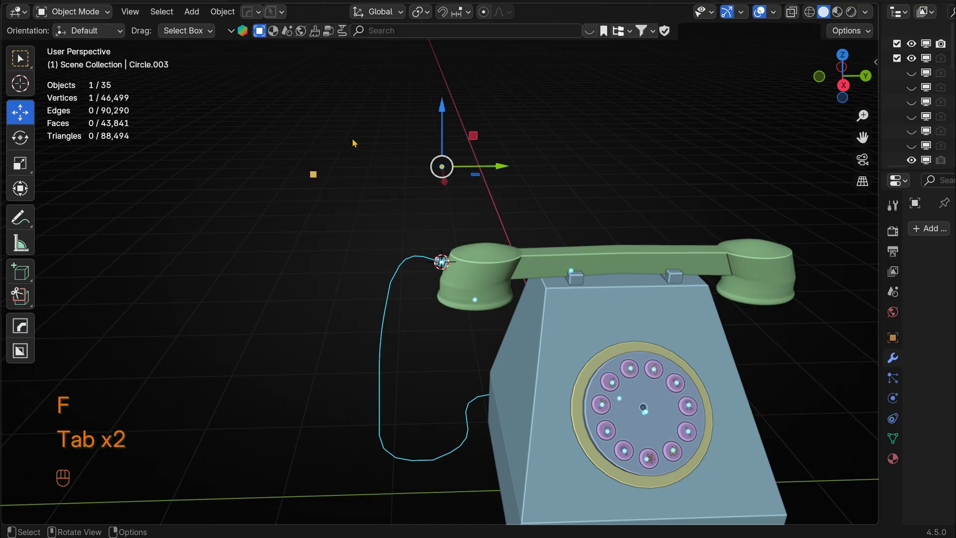
Step: Add a Screw modifier to the single vertex with a 0.2 m screw offset and 3 iterations
drag(879, 199, 687, 197)
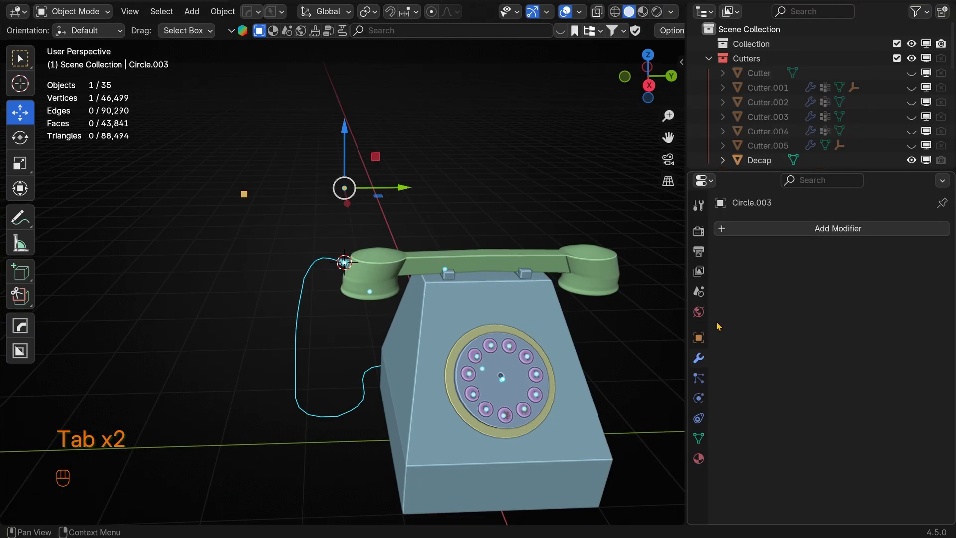
click(805, 234)
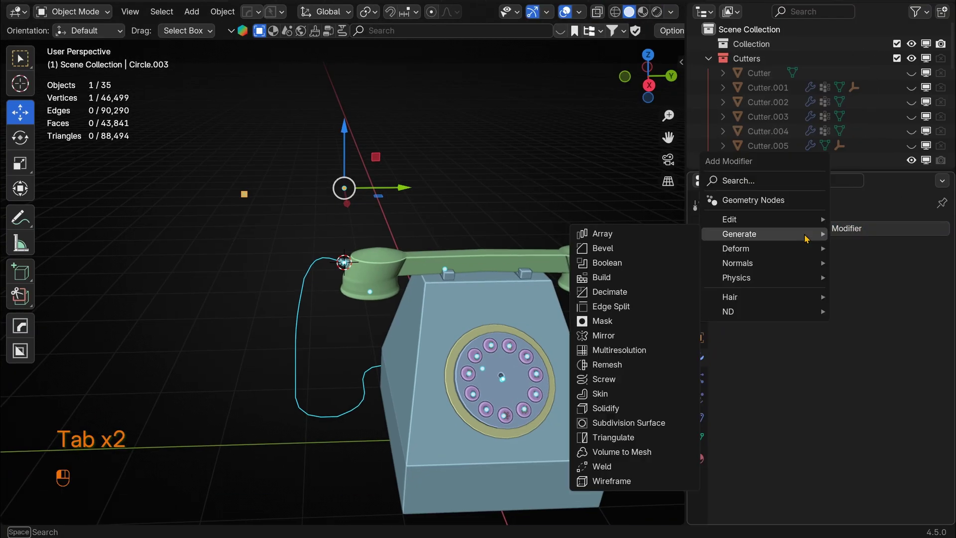
click(642, 380)
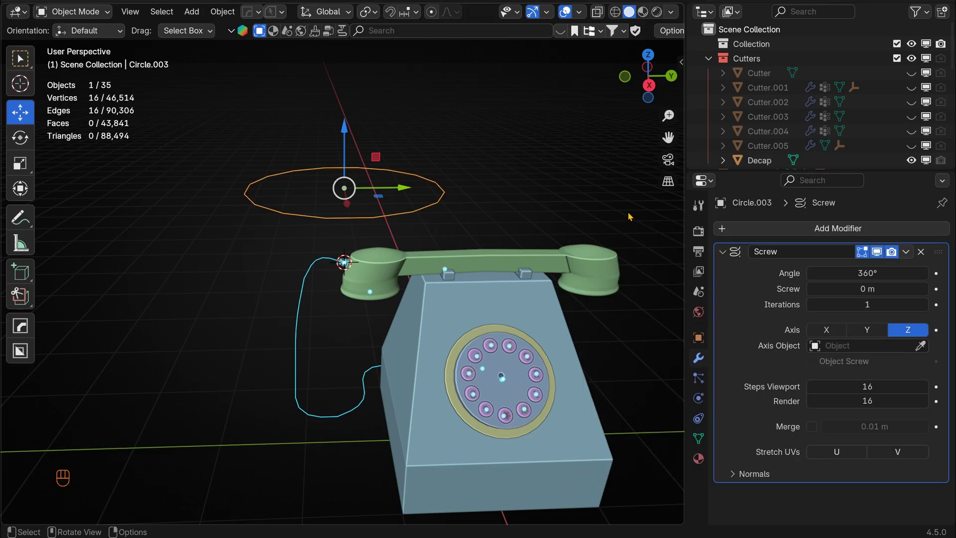
click(923, 290)
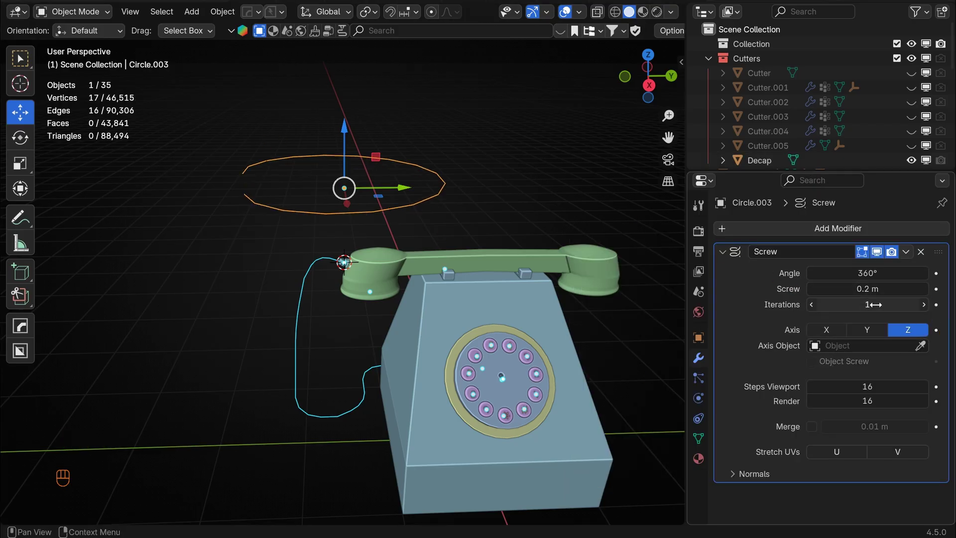
mouse_move(873, 304)
mouse_down()
mouse_move(904, 305)
mouse_move(874, 304)
mouse_move(887, 304)
mouse_up()
Step: Scale the spiral down to about 0.233, then again by about 0.442
key(s)
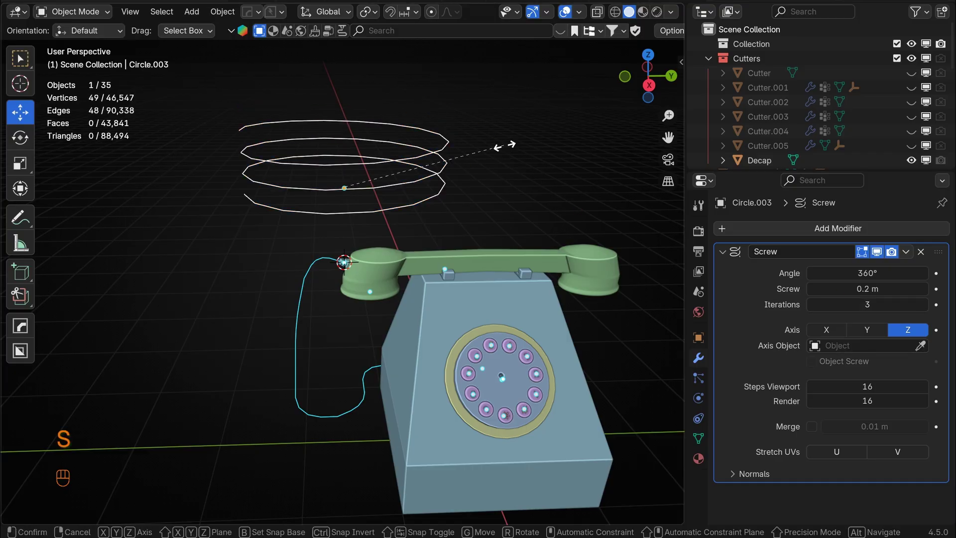
click(373, 159)
scroll(373, 160, up, 4)
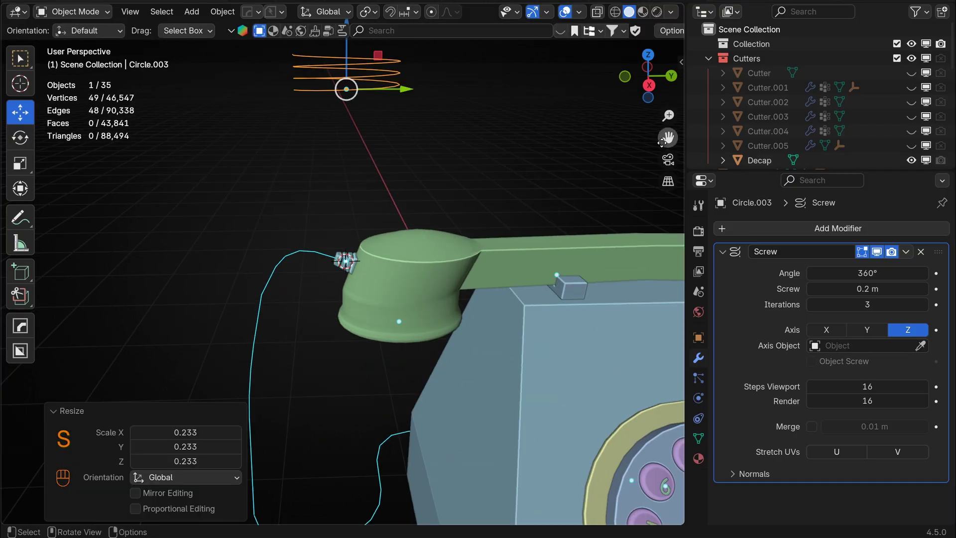
drag(664, 139, 661, 144)
scroll(641, 114, up, 4)
key(s)
click(493, 210)
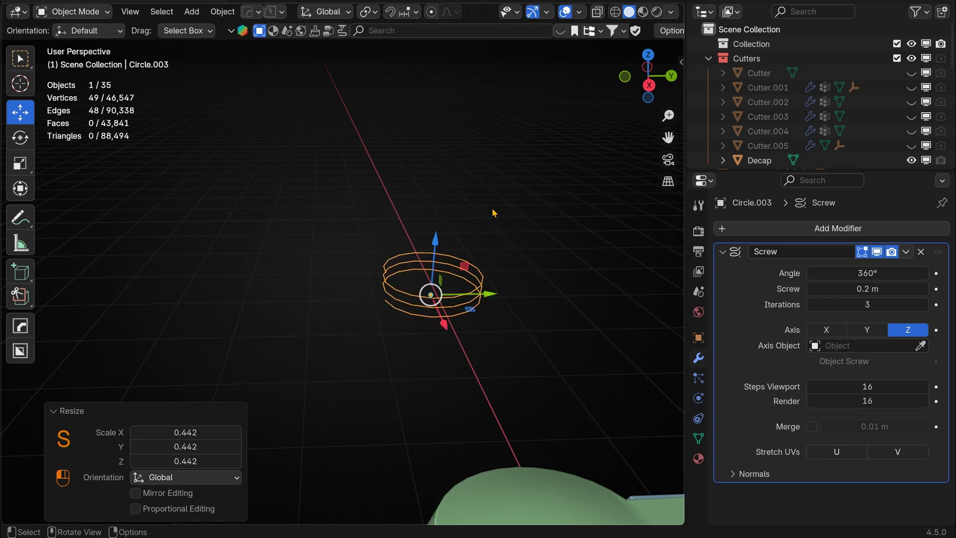
Step: Set the Screw modifier's screw offset to 0.7 m and convert the spiral to a curve
middle_drag(504, 168, 513, 151)
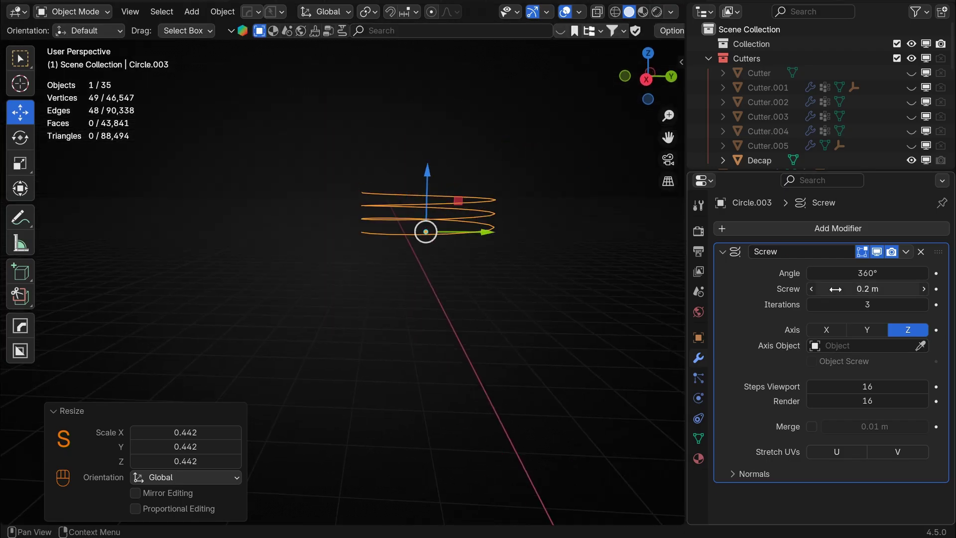
drag(864, 290, 904, 290)
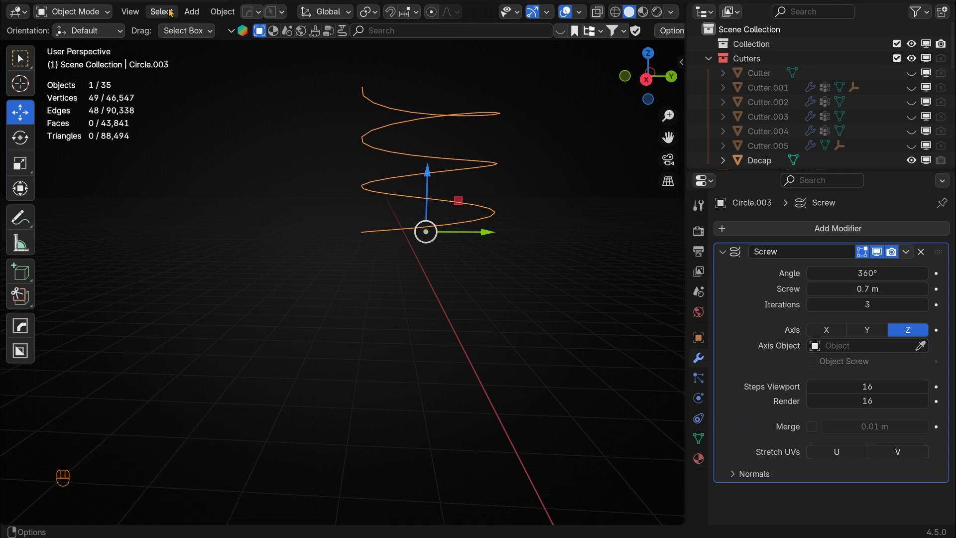
click(222, 11)
mouse_move(249, 445)
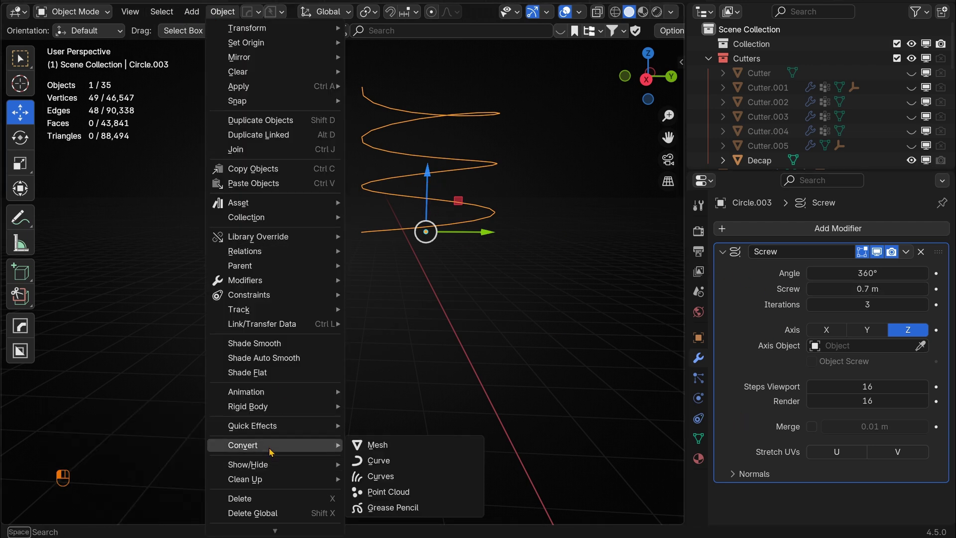
click(380, 459)
Step: Give the spiral curve a round bevel with 0.14 m depth and resolution 6, and shade it smooth
click(698, 418)
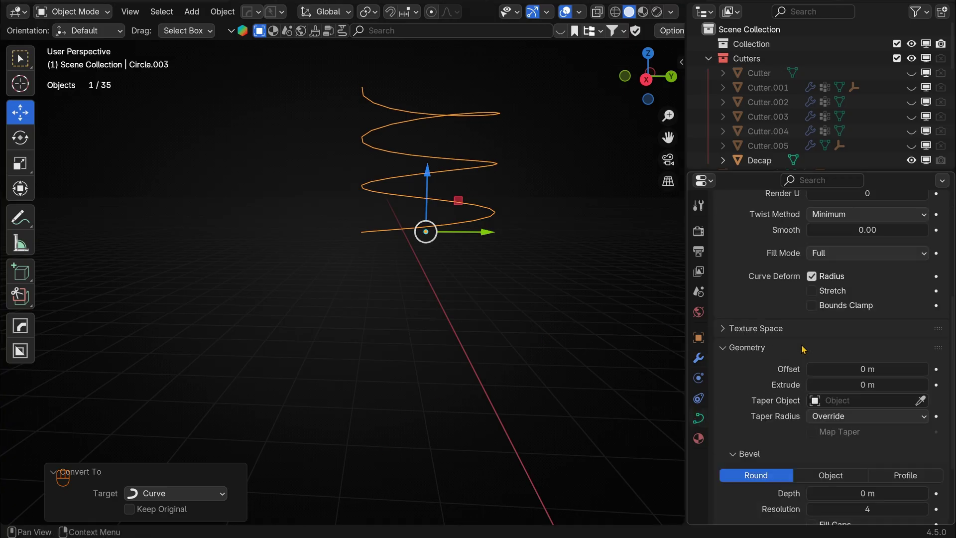
scroll(816, 359, down, 4)
drag(921, 405, 924, 404)
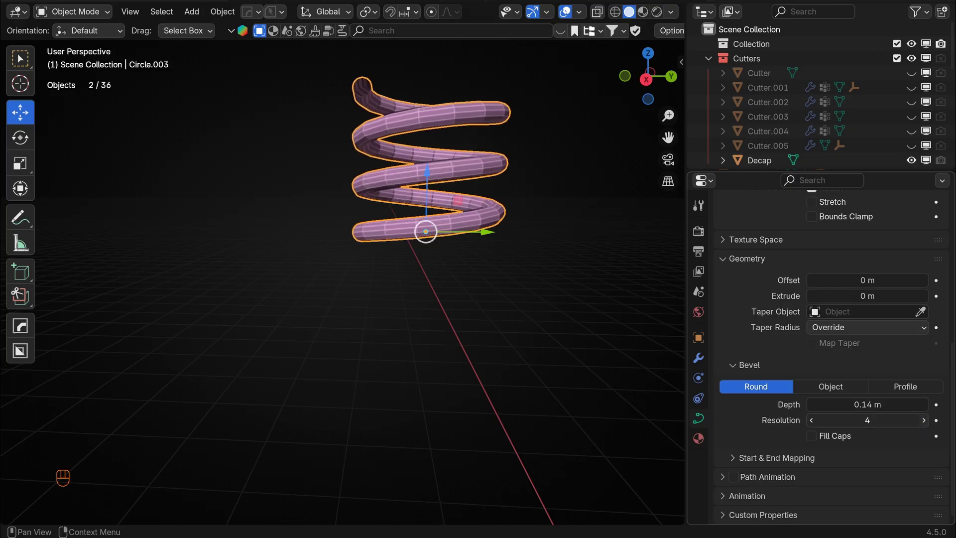
click(923, 420)
click(923, 420)
right_click(447, 222)
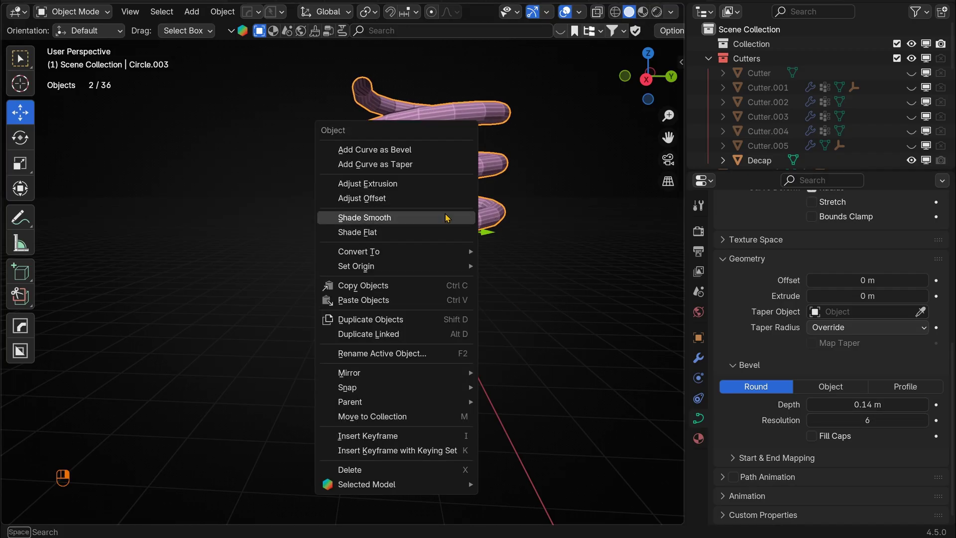
click(446, 218)
click(565, 330)
Step: Convert the cord path between the handset connector and the phone base to a curve
middle_drag(565, 330, 420, 262)
scroll(370, 277, down, 3)
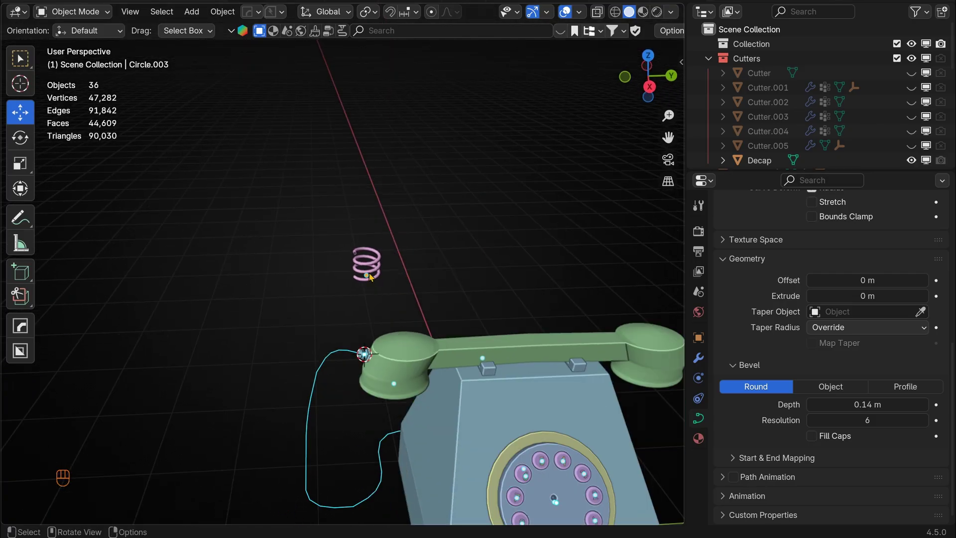
click(342, 355)
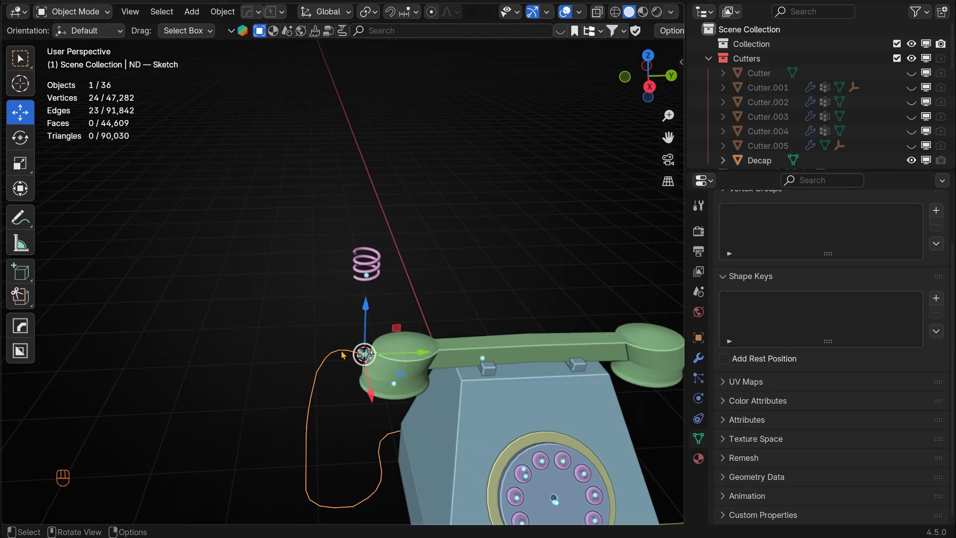
click(222, 11)
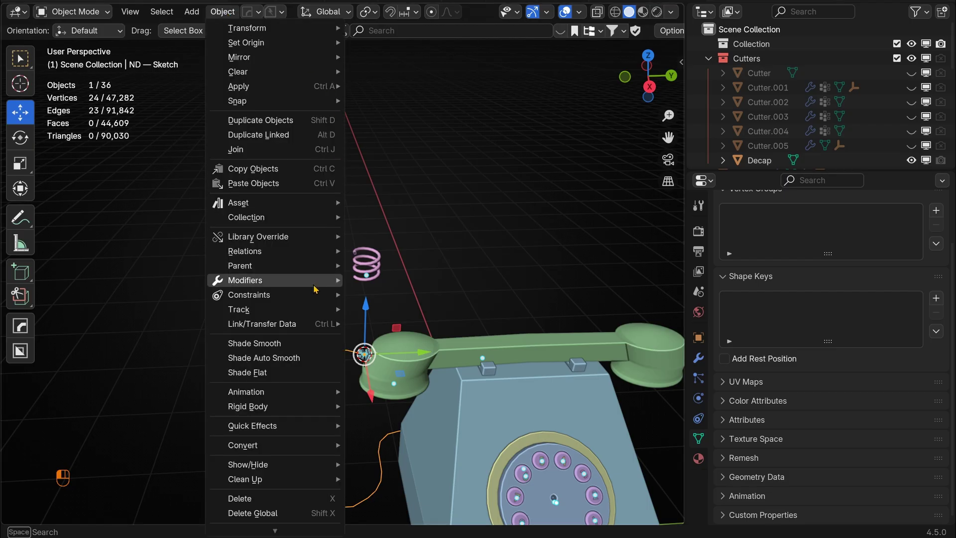
mouse_move(273, 444)
click(378, 460)
click(457, 267)
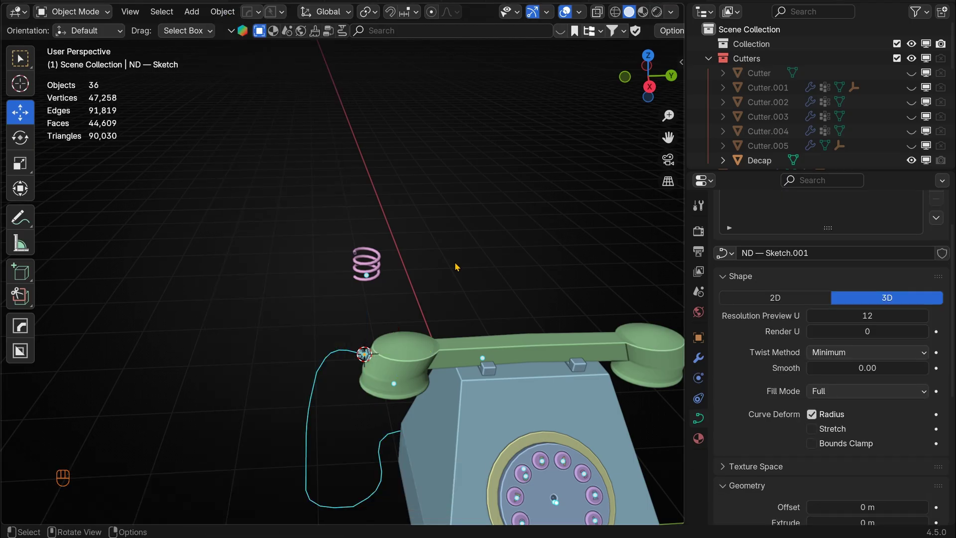
Step: Add a Curve modifier to the spiral coil, using the cord path ND — Sketch as its curve object
scroll(460, 268, up, 3)
click(385, 273)
drag(667, 138, 656, 6)
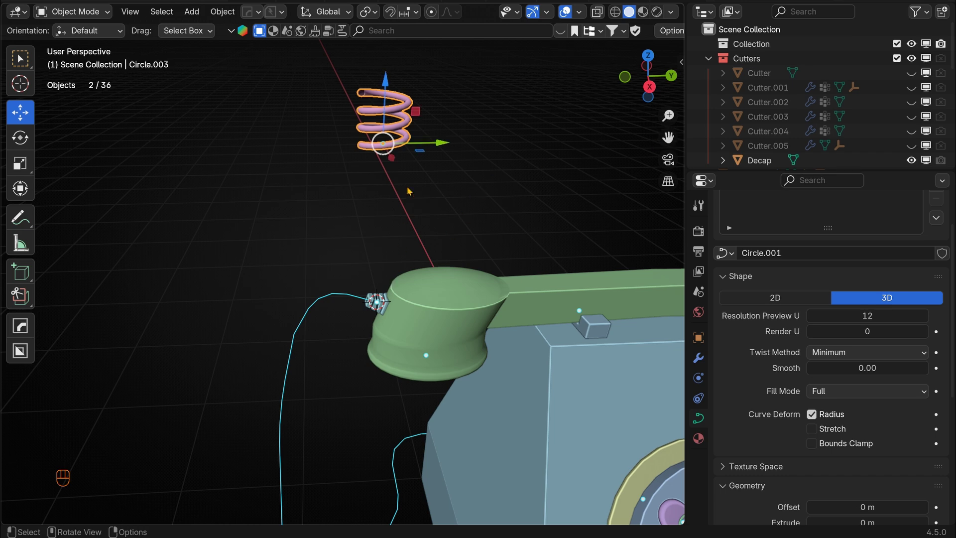
click(698, 357)
click(817, 230)
mouse_move(819, 235)
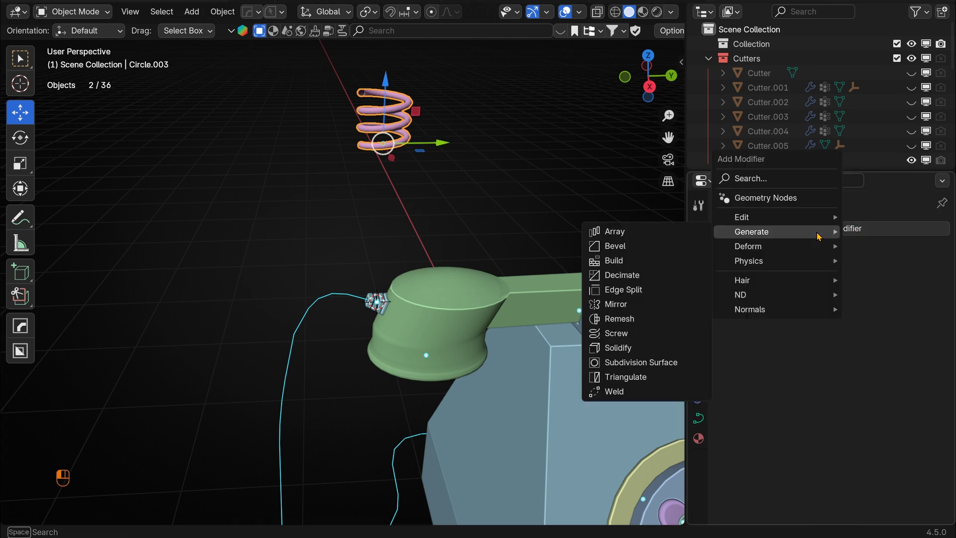
mouse_move(752, 246)
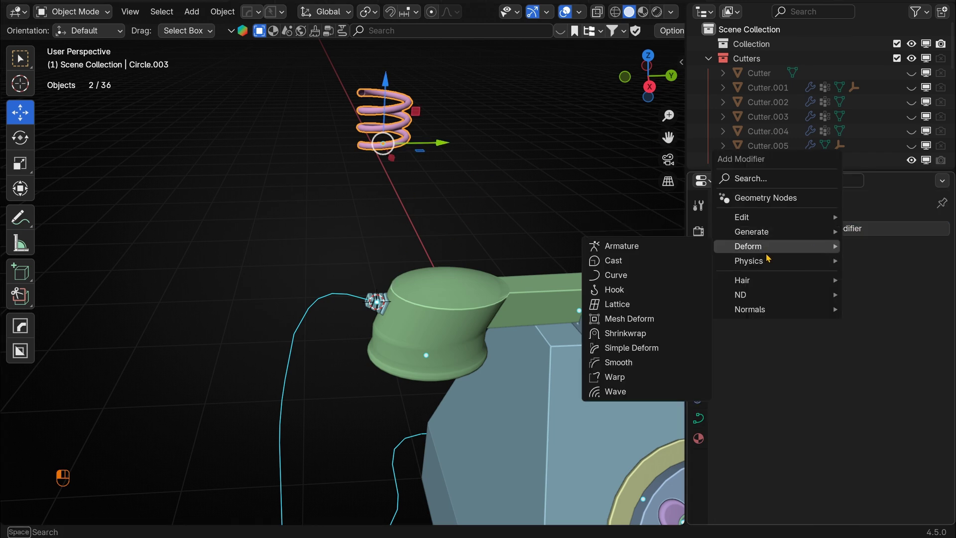
click(672, 275)
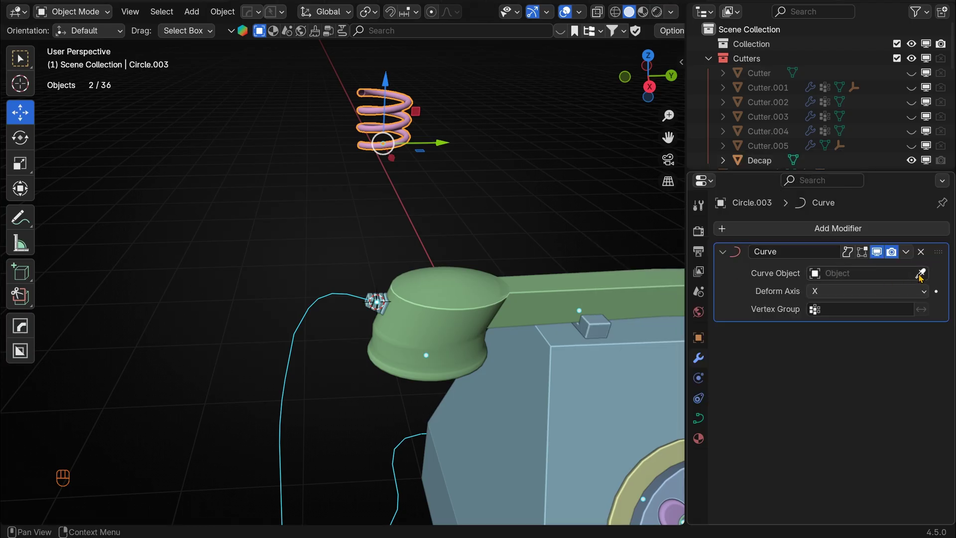
click(340, 295)
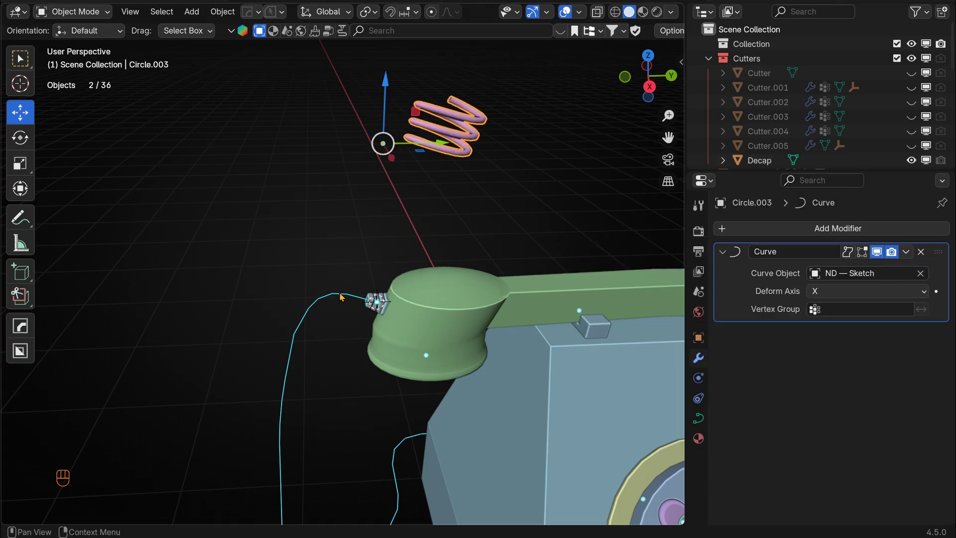
Step: Set the coil's Curve modifier to deform along the Z axis
click(846, 291)
click(842, 342)
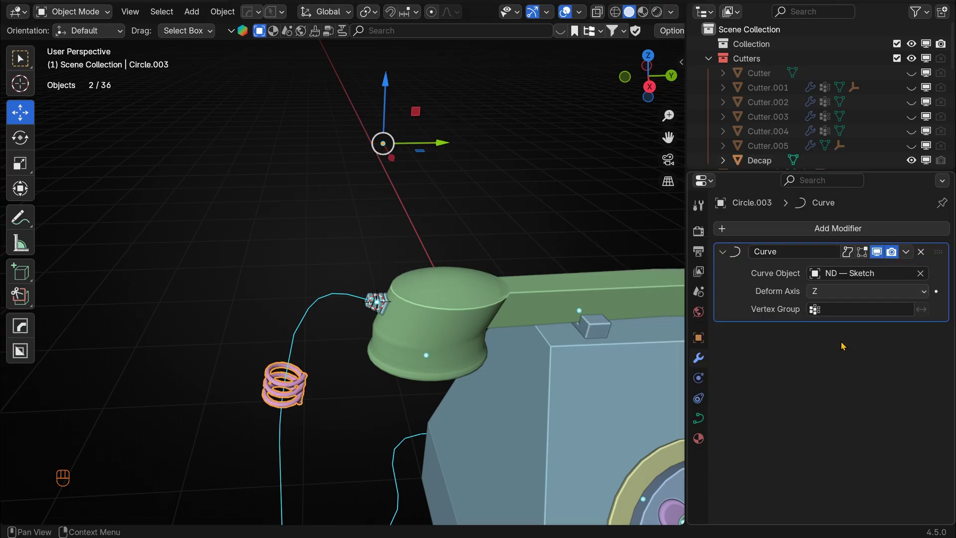
scroll(571, 359, down, 3)
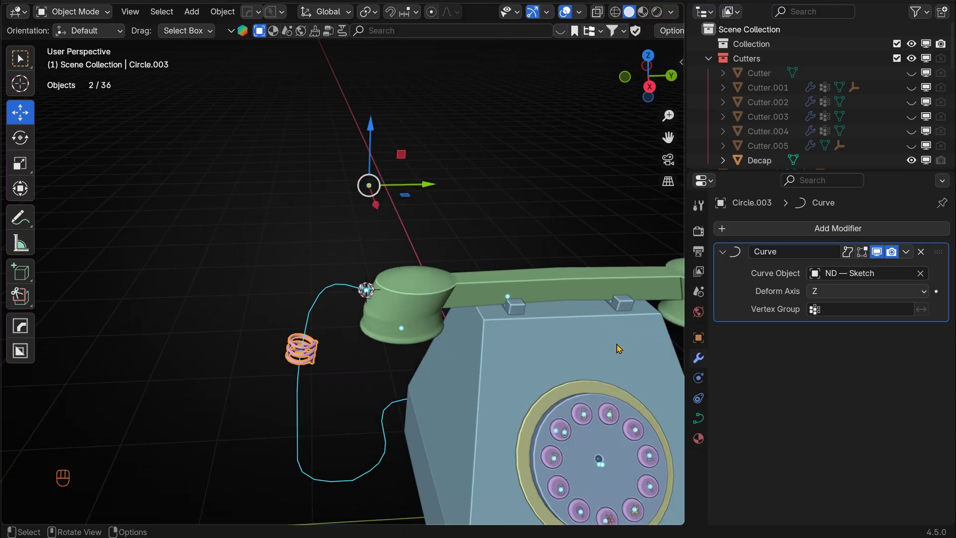
Step: Add an Array modifier with a count of 12 to the coil and place it above the Curve modifier
click(814, 229)
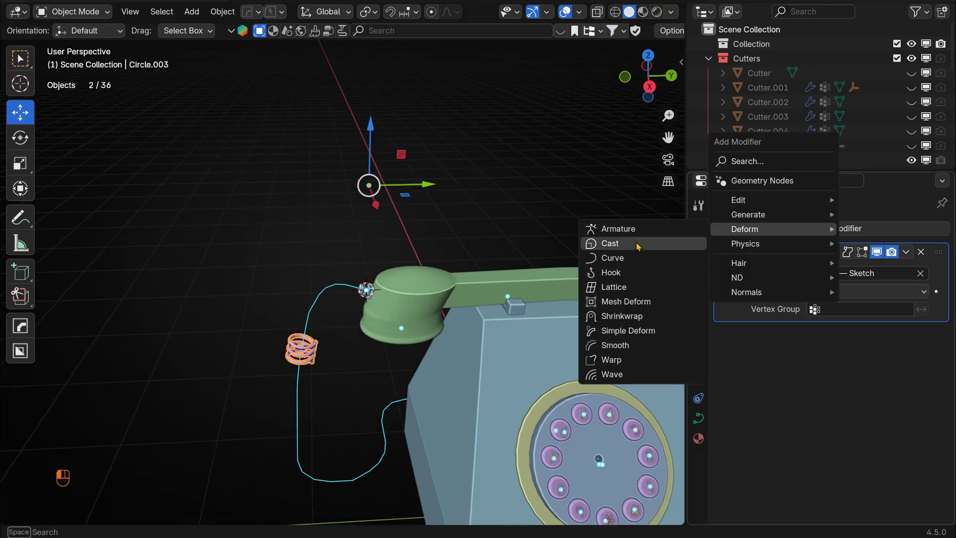
mouse_move(751, 214)
click(618, 214)
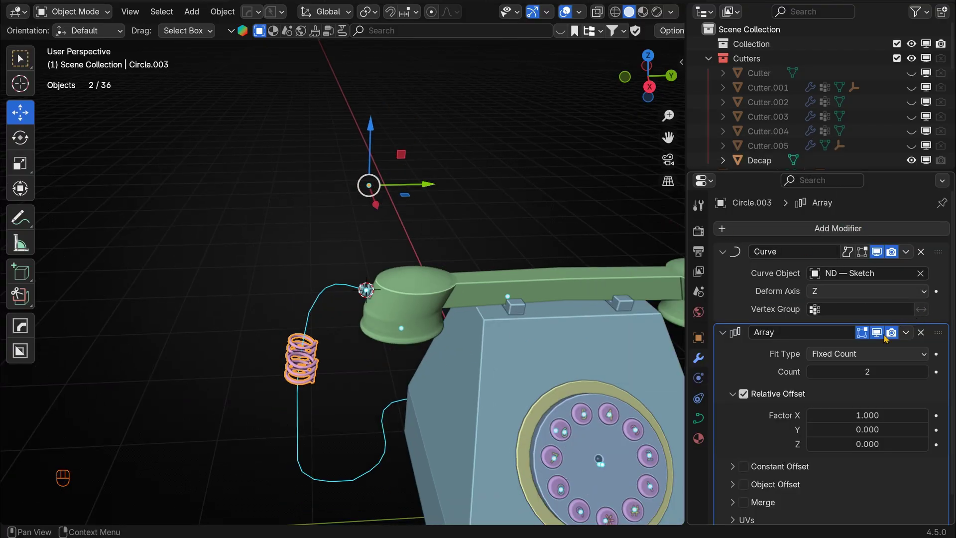
mouse_move(869, 372)
mouse_down()
mouse_move(894, 371)
mouse_move(865, 371)
mouse_up()
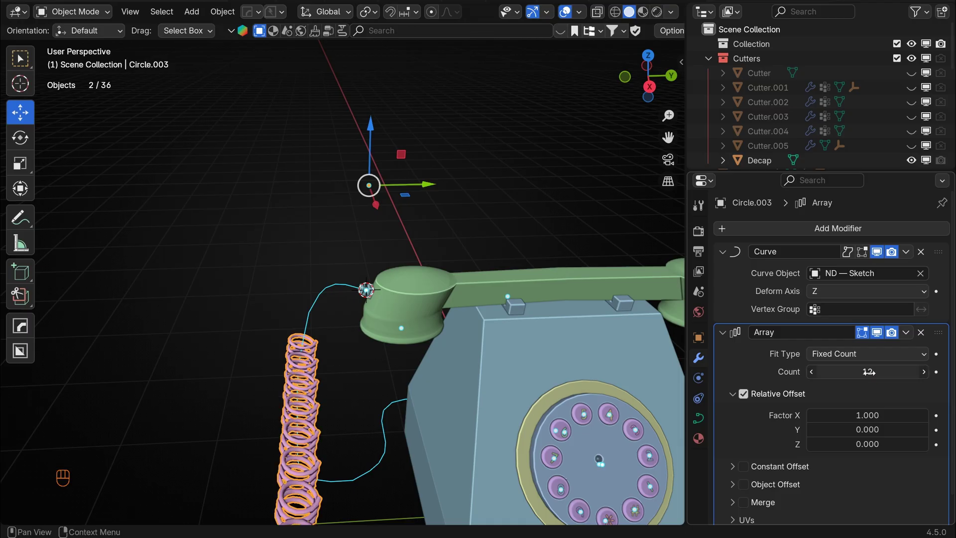
drag(938, 332, 936, 226)
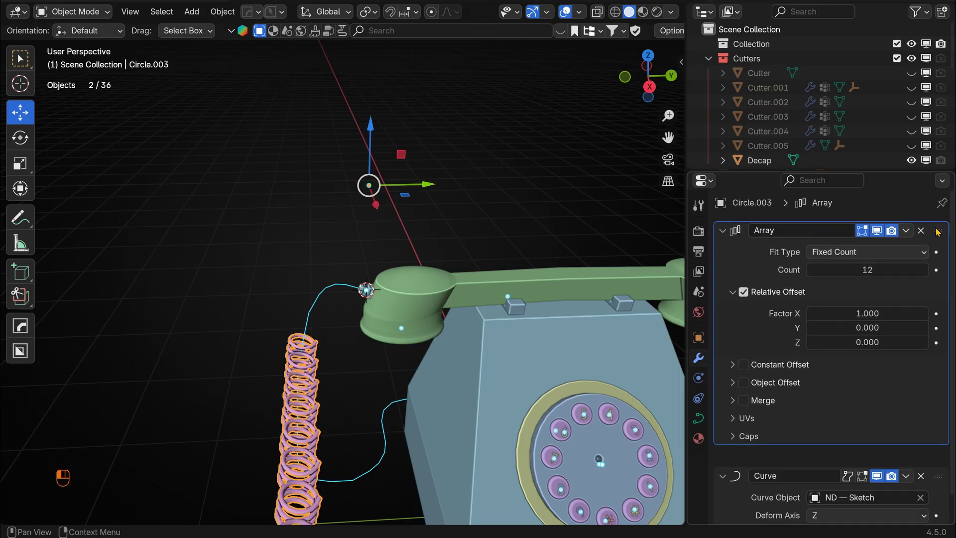
drag(937, 227, 936, 225)
Step: Set the array's relative offset to 0 in X and 1 in Z, and raise the count to 21
double_click(863, 313)
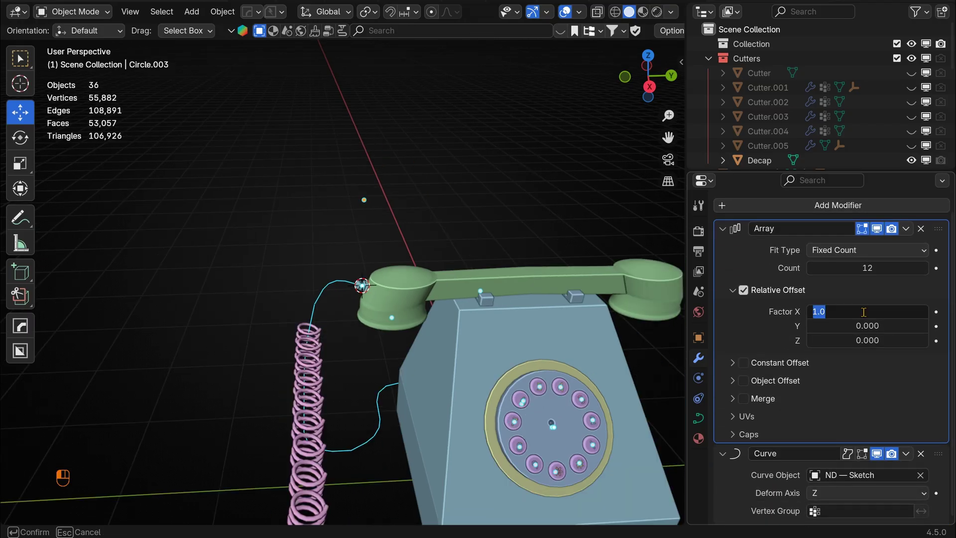
text(0)
key(Return)
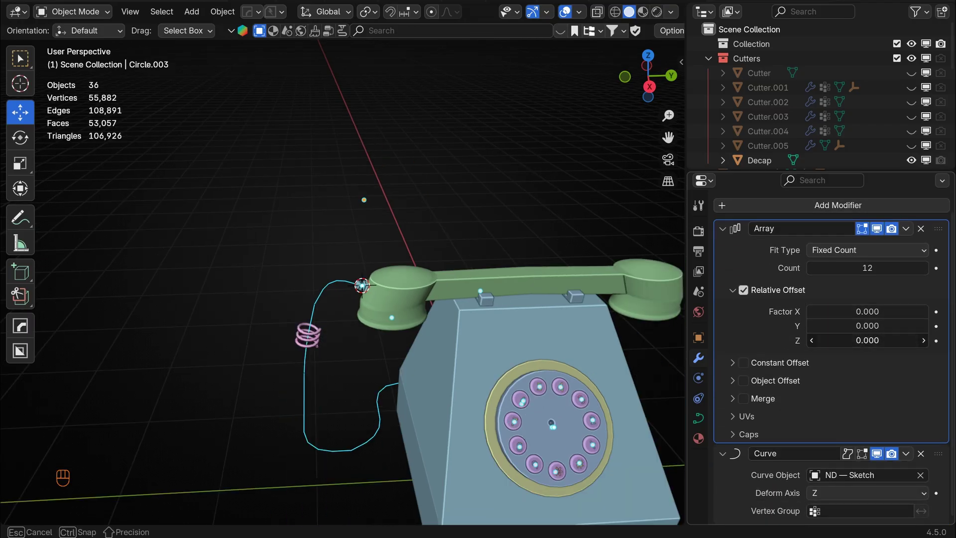
double_click(843, 340)
text(1)
key(Return)
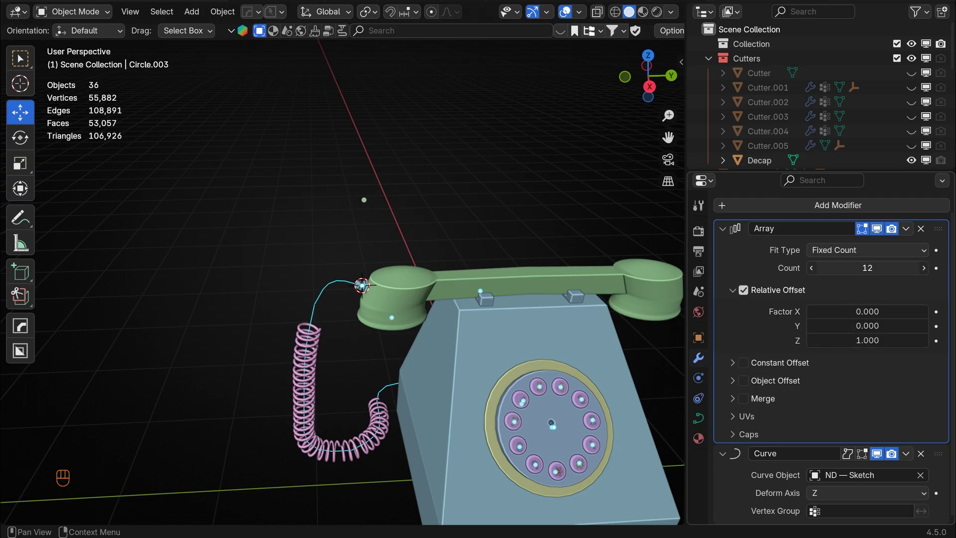
drag(847, 267, 877, 268)
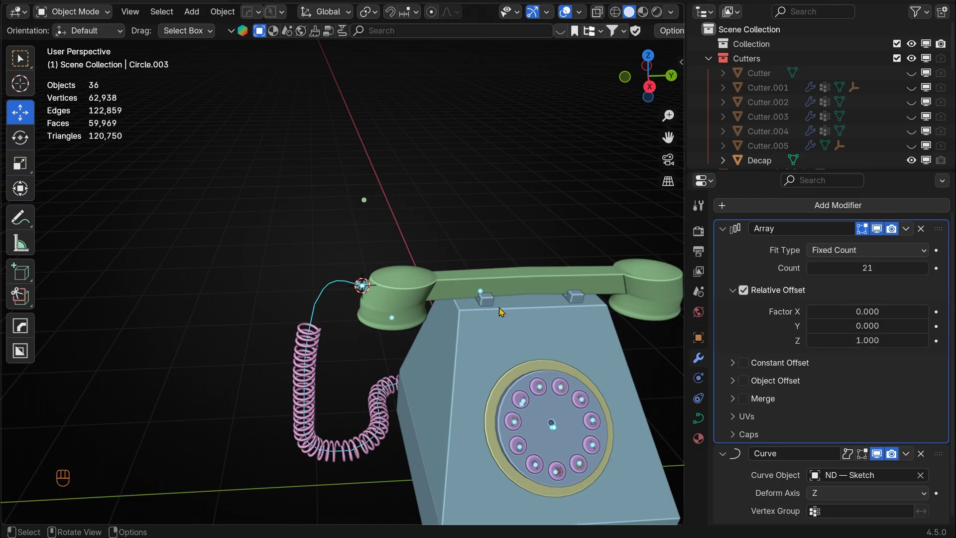
Step: Move the coil along Z to start near the handset connector, with an array count of 22 and a Z offset factor of 0.9
click(318, 331)
key(g)
key(z)
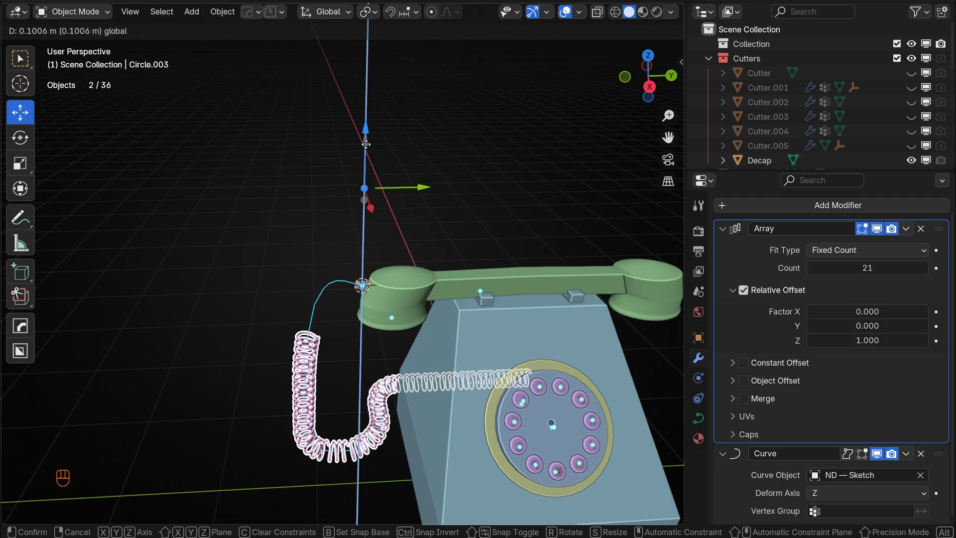
click(344, 218)
click(438, 239)
scroll(513, 263, up, 7)
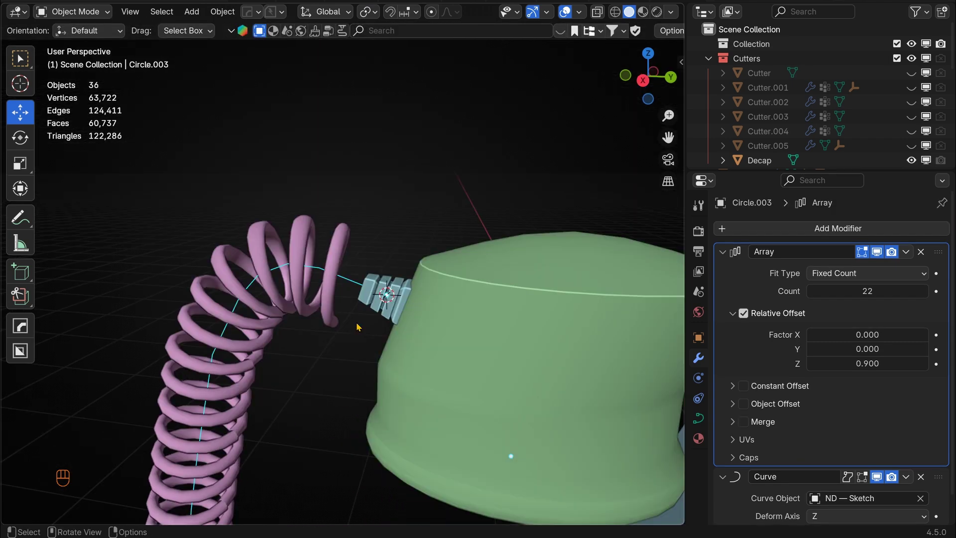
Step: Try to apply the Array modifier on the coiled cord
click(336, 244)
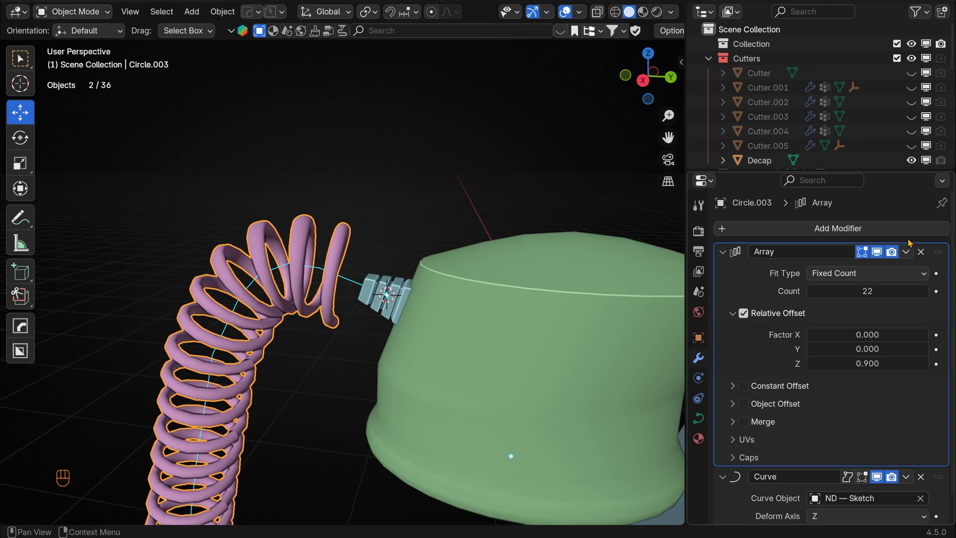
click(910, 247)
click(905, 252)
click(884, 268)
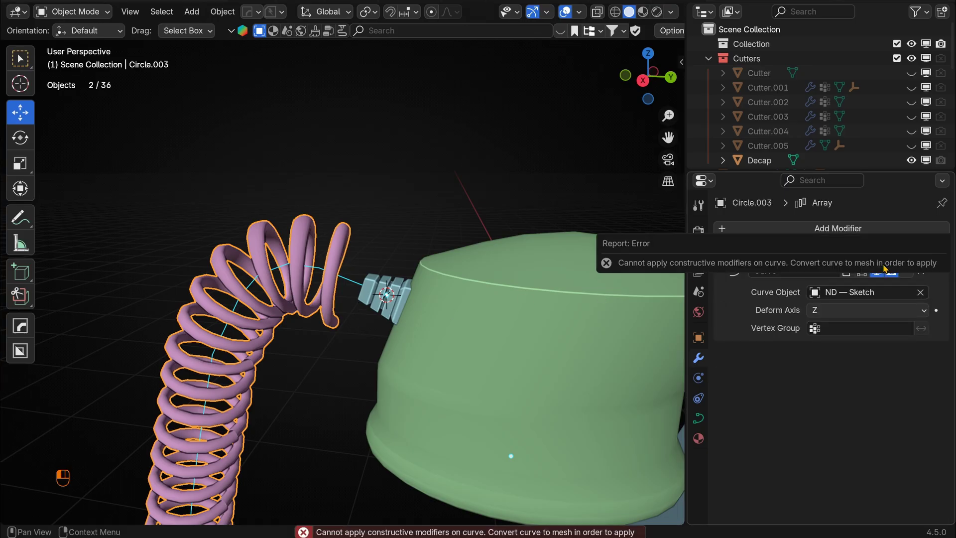
Step: Convert the coiled cord with its Array and Curve modifiers to a mesh and inspect its geometry in Edit Mode
click(221, 13)
mouse_move(279, 430)
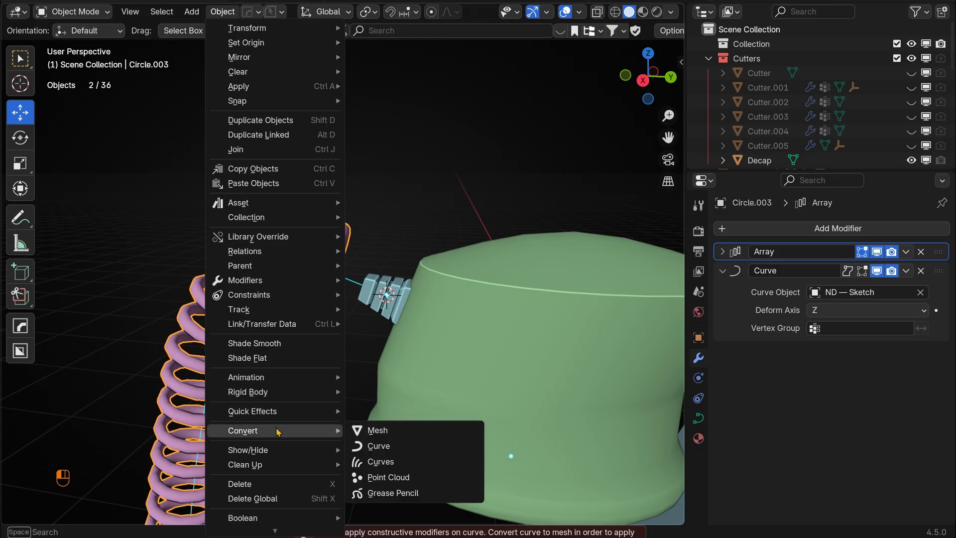
click(354, 428)
key(Tab)
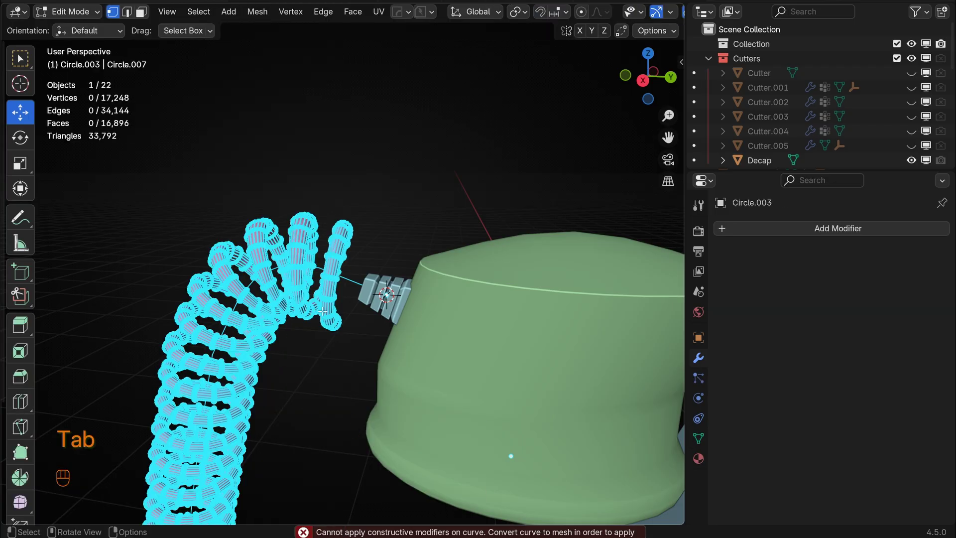
scroll(392, 309, down, 4)
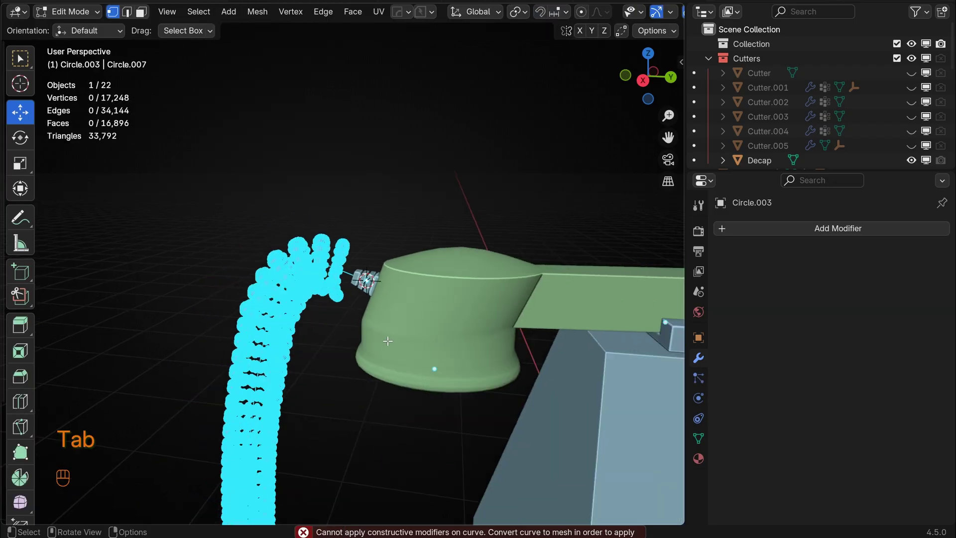
key(Tab)
scroll(383, 358, down, 8)
middle_drag(320, 402, 371, 328)
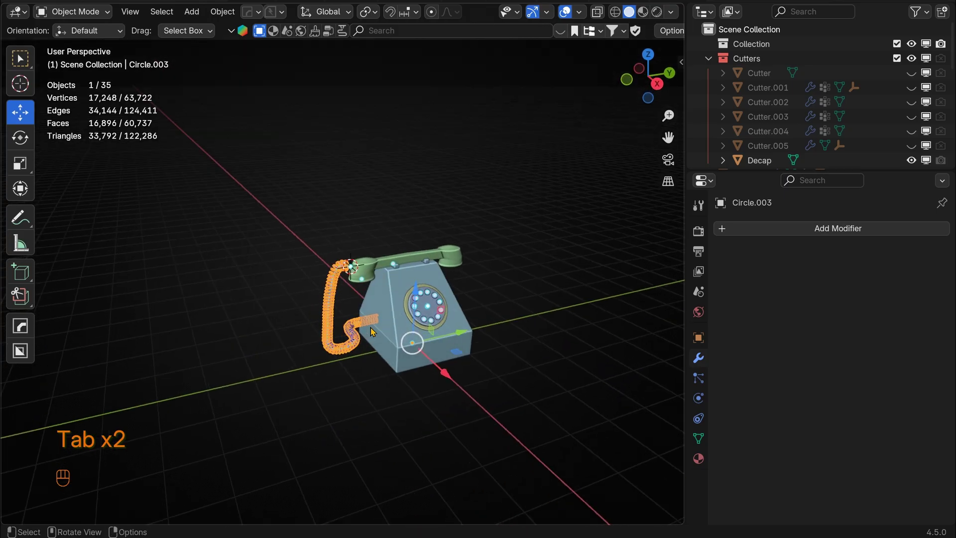
scroll(354, 417, up, 4)
click(372, 463)
middle_drag(372, 462, 371, 471)
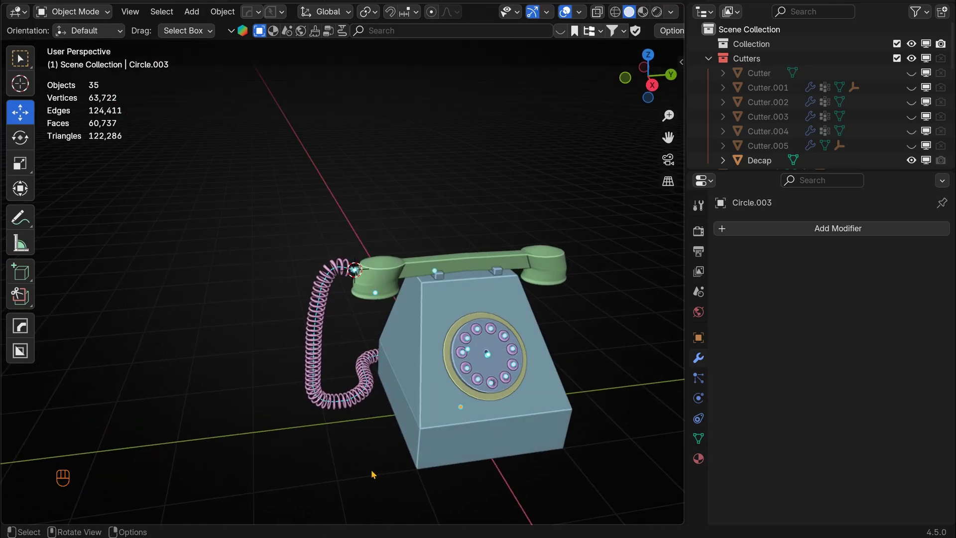
scroll(371, 473, down, 3)
key(shift+a)
mouse_move(474, 246)
click(577, 247)
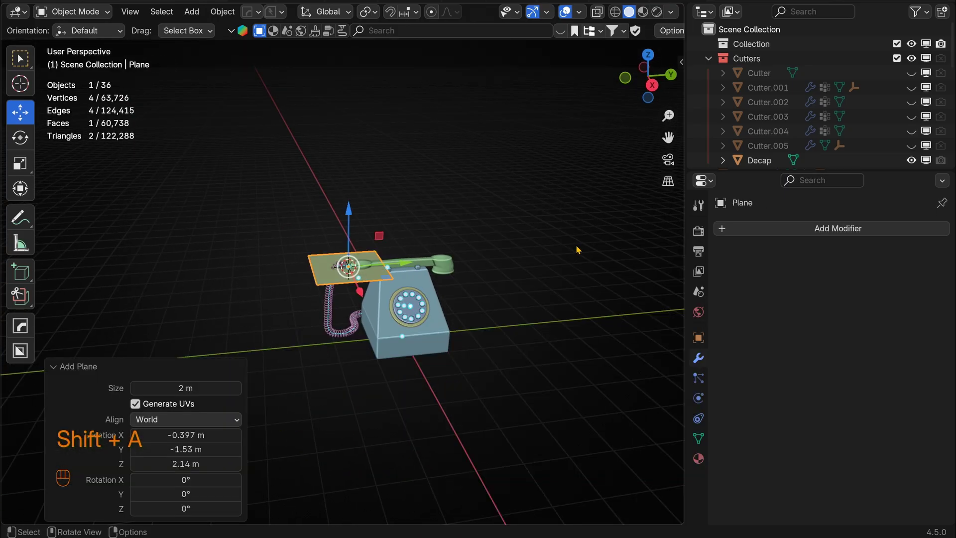
key(s)
click(372, 305)
key(Delete)
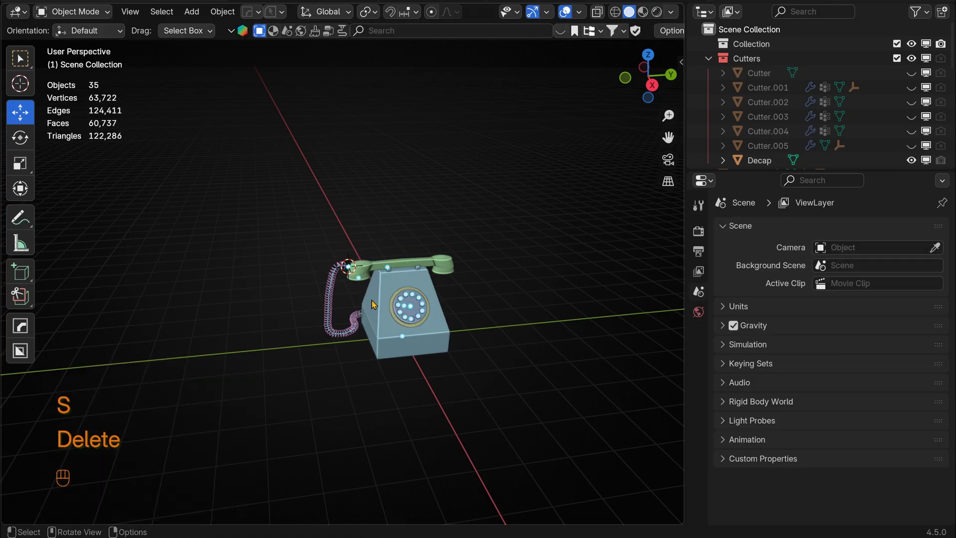
Step: Reset the 3D cursor to the world origin and add a ground plane there, scaled up about 39.9 times
key(shift+s)
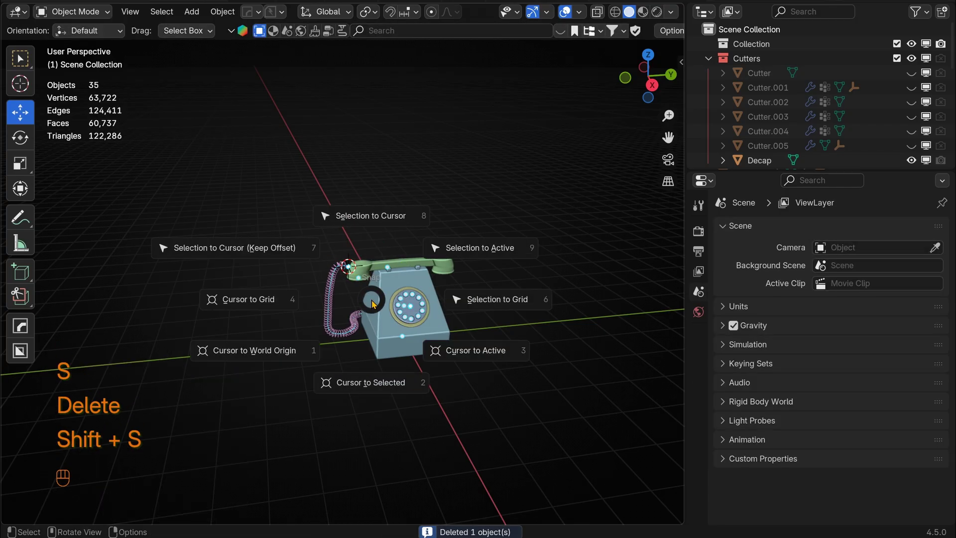
click(265, 366)
scroll(511, 395, up, 2)
key(shift+a)
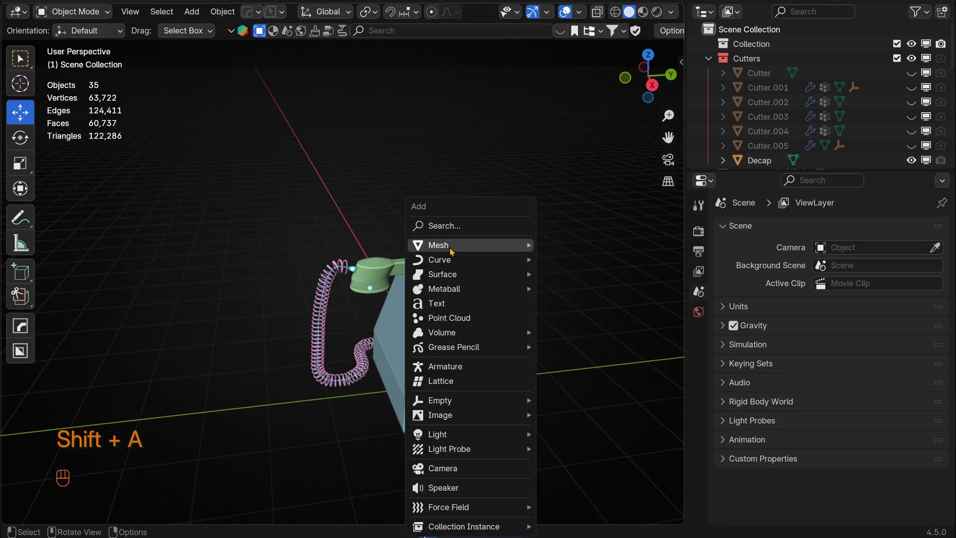
mouse_move(473, 244)
click(569, 244)
key(s)
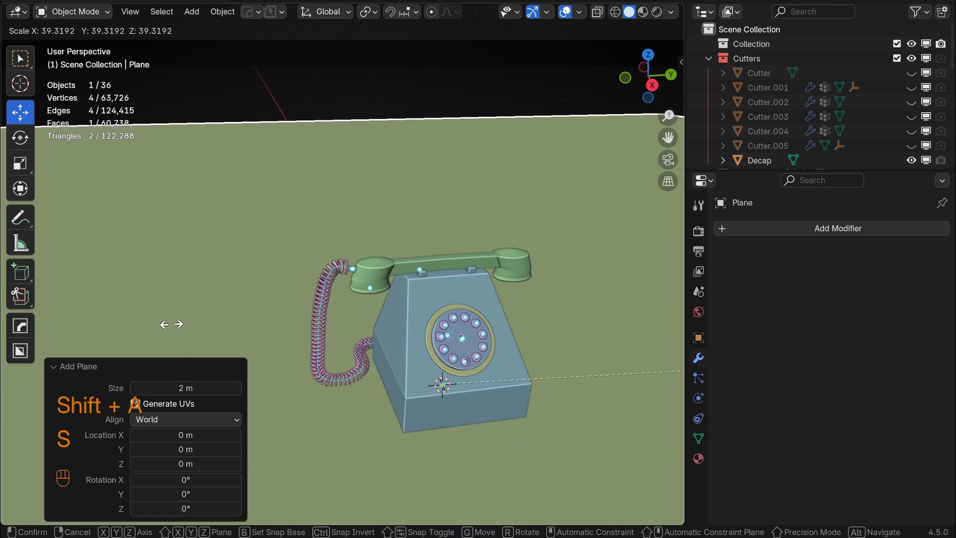
click(264, 304)
scroll(265, 304, up, 3)
scroll(650, 301, down, 3)
drag(667, 138, 602, 96)
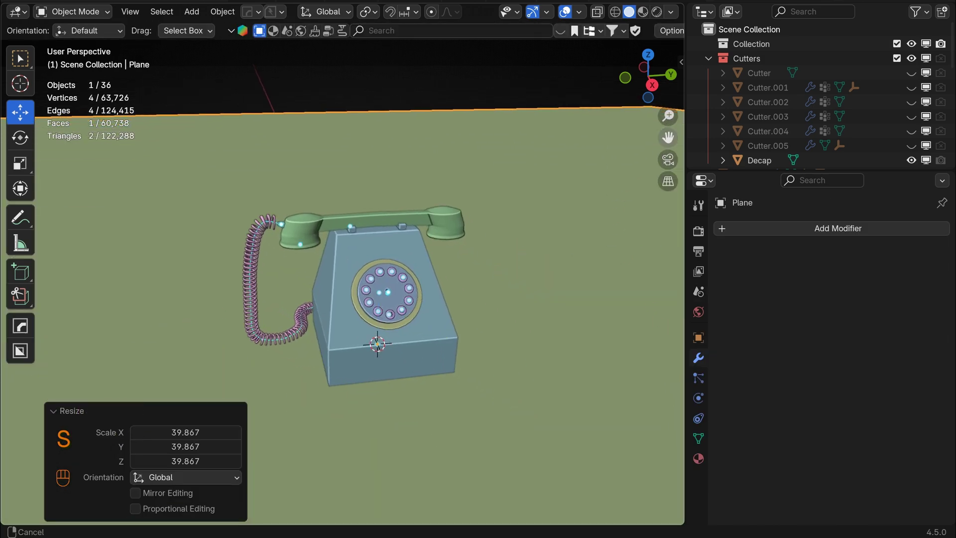
Step: Bevel the horizontal edge loop around the lower phone body with 3 segments and a width of about 0.113 m
scroll(417, 235, up, 3)
click(357, 430)
key(Tab)
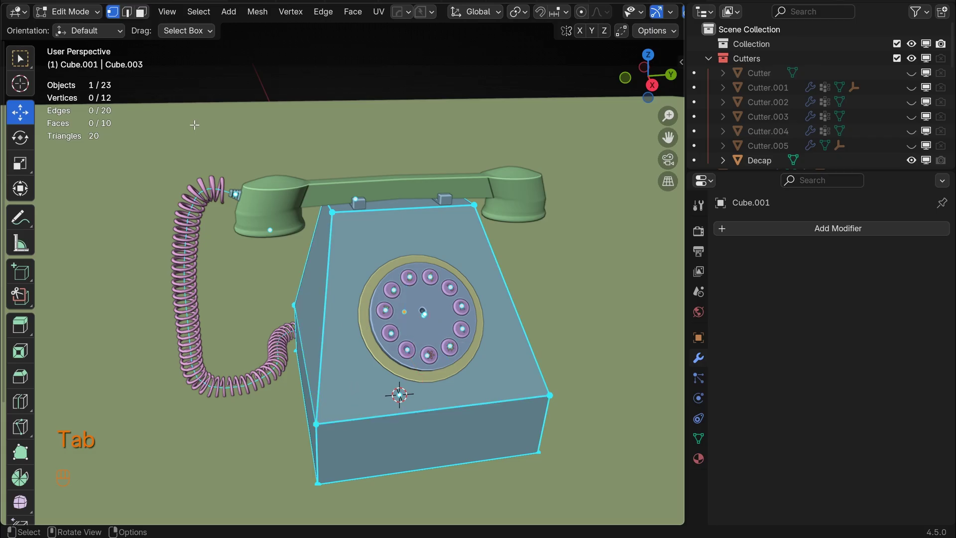
click(127, 12)
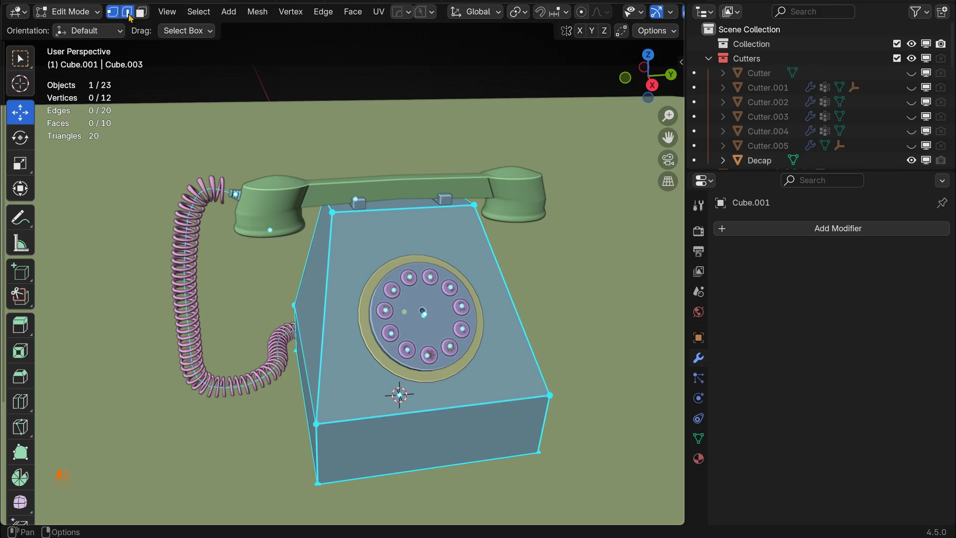
alt+shift+click(387, 415)
key(ctrl+b)
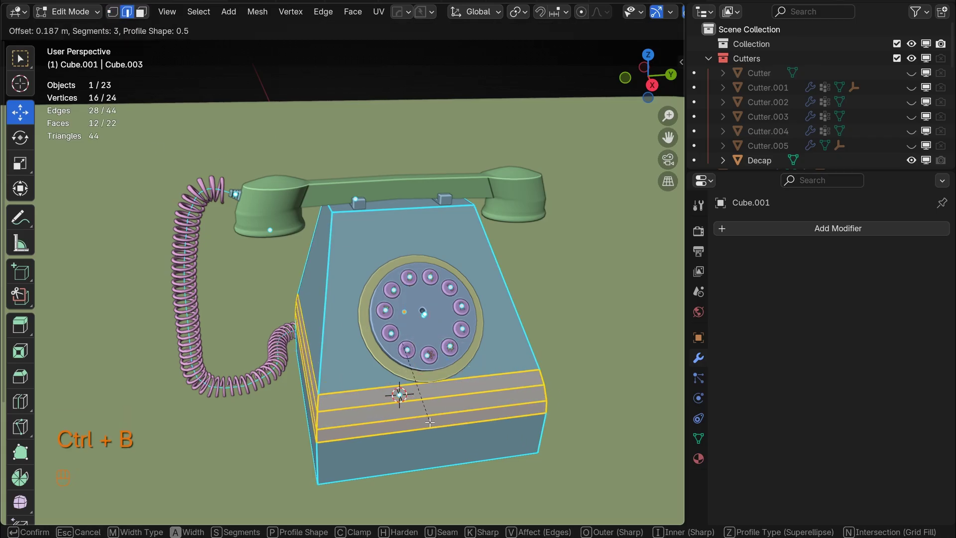
click(436, 420)
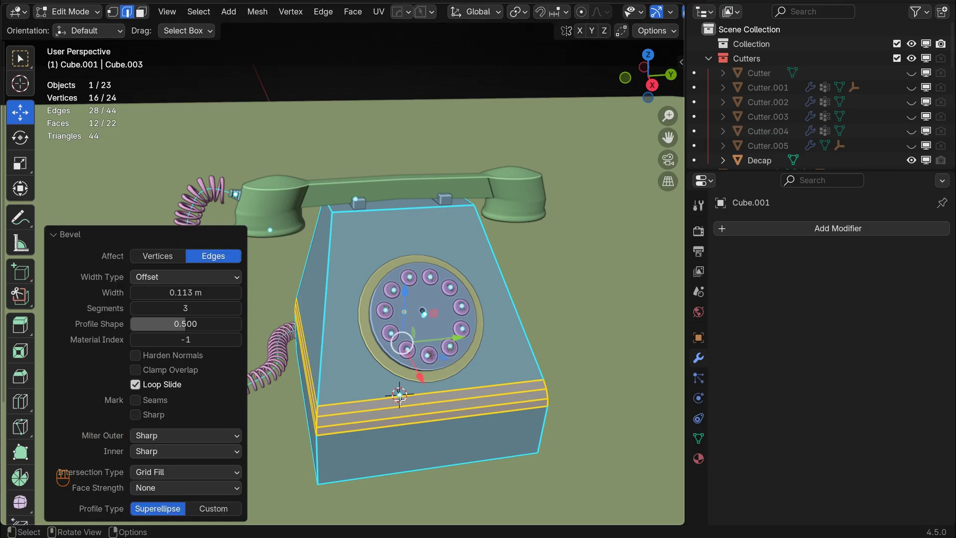
click(391, 253)
Step: Add a HOps Bevel to the phone body in Object Mode with 3 segments, 0.0183 width and a 30° angle limit
key(Tab)
key(q)
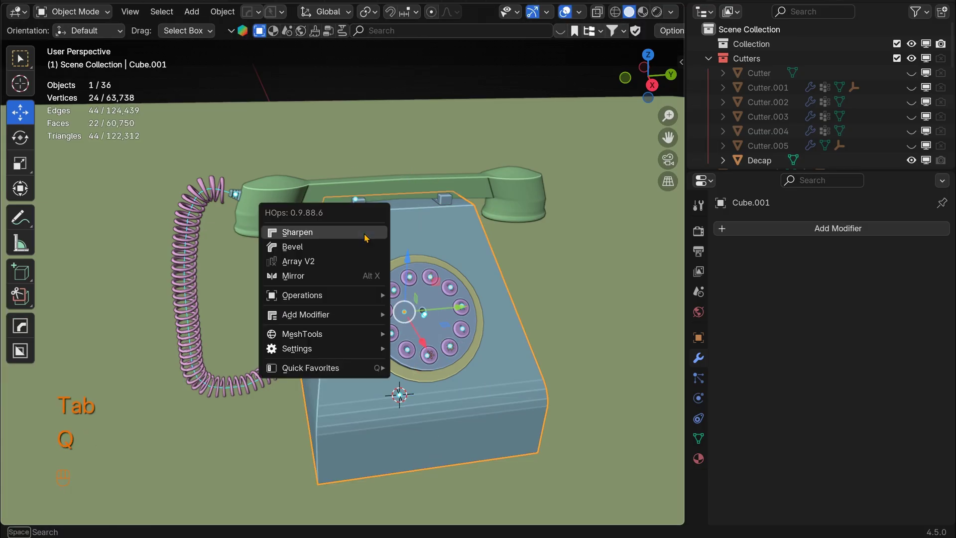
click(364, 247)
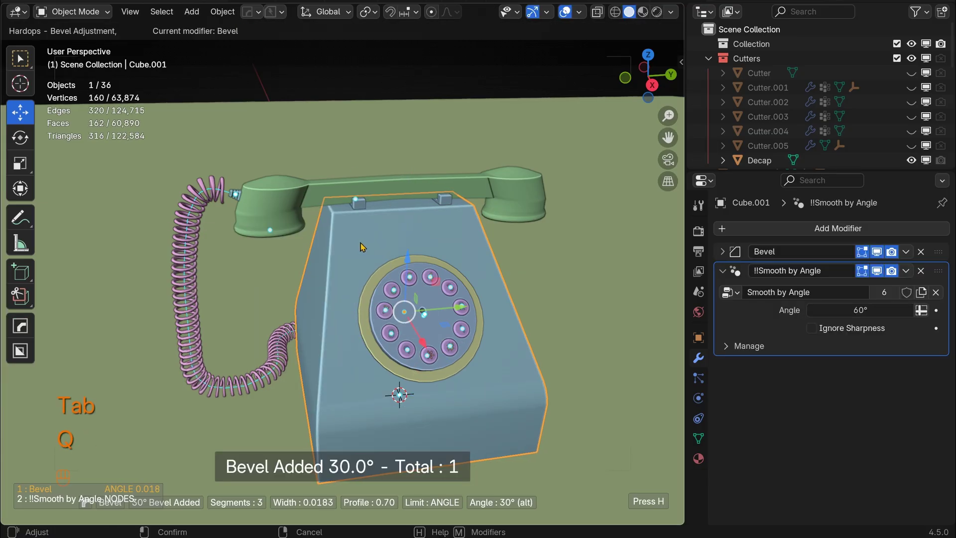
click(362, 247)
Step: Add an edge loop around the side of the handset and bevel it with 1 segment and a width of about 0.035 m
click(414, 187)
key(Tab)
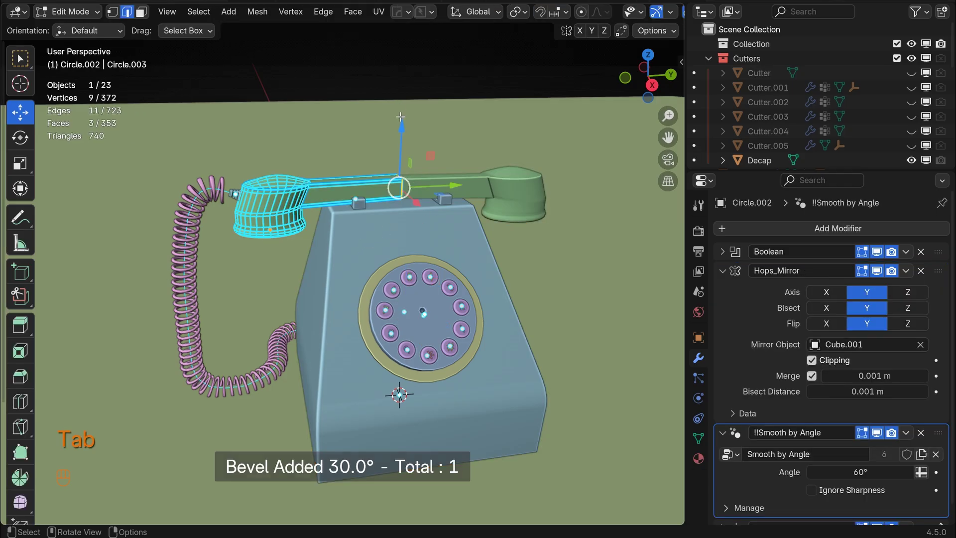
scroll(394, 192, up, 2)
click(20, 401)
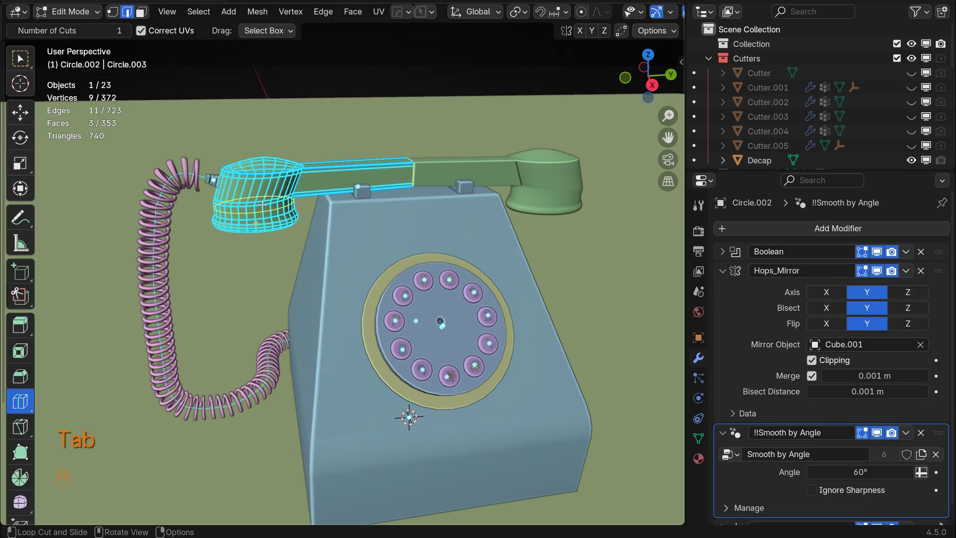
click(258, 190)
scroll(258, 191, up, 3)
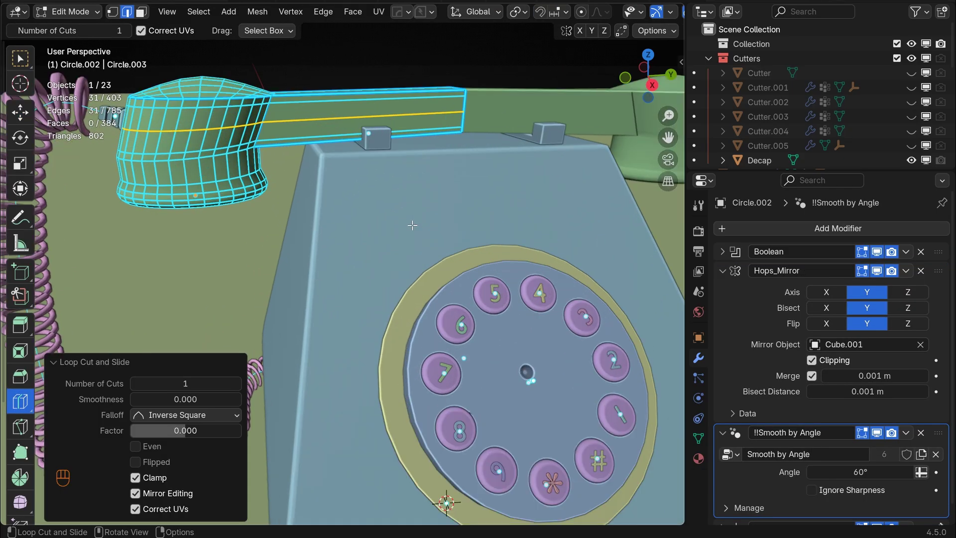
key(ctrl+b)
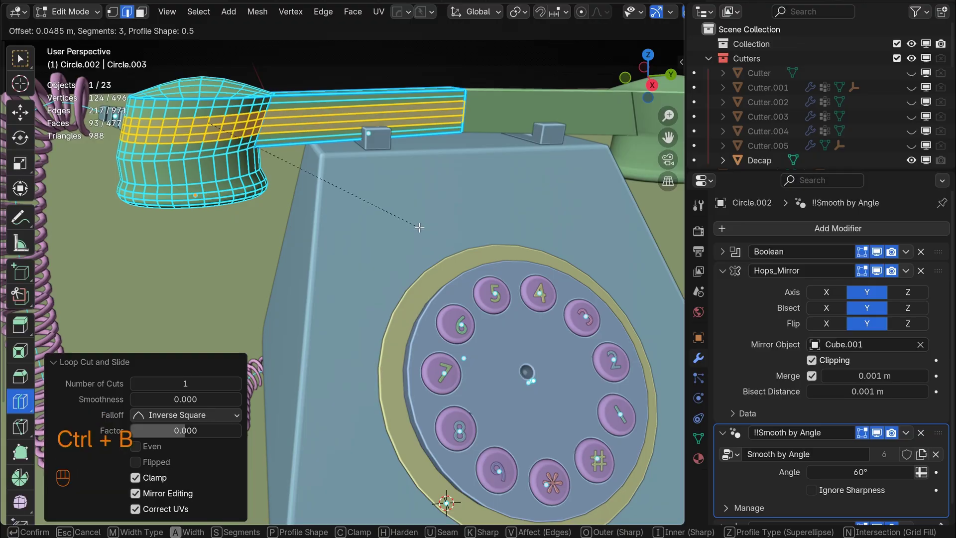
scroll(419, 227, down, 2)
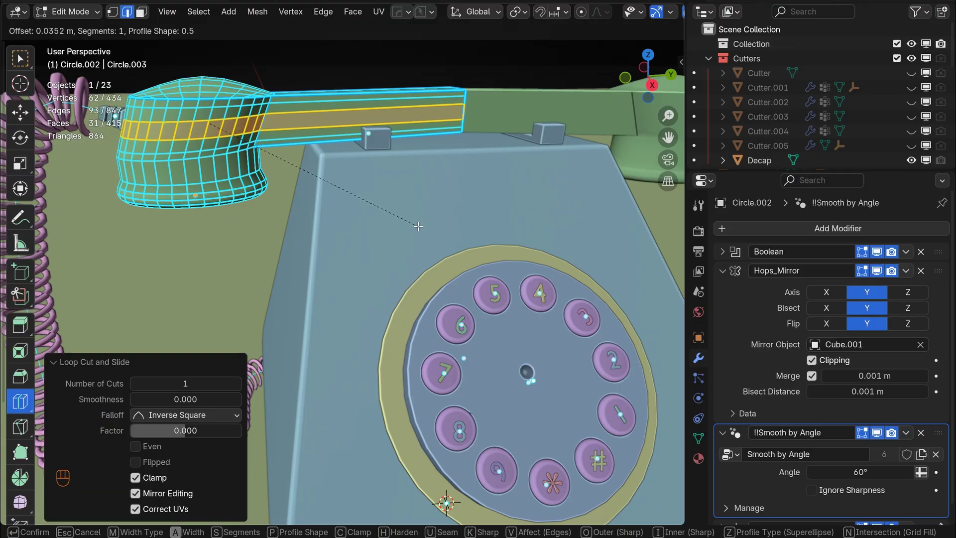
click(419, 226)
Step: Extrude the beveled handset band in place and scale it inward to about 0.92 to form a groove
key(e)
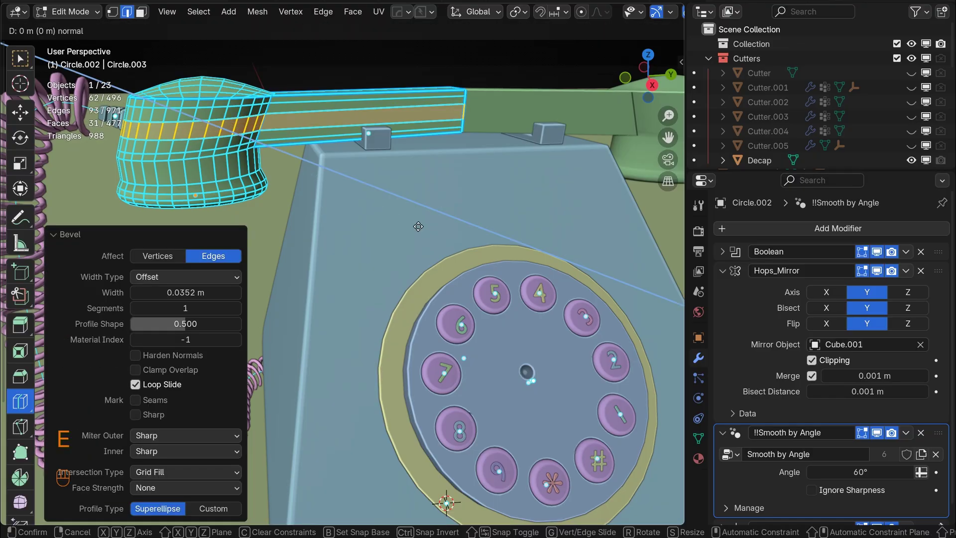
right_click(418, 226)
key(s)
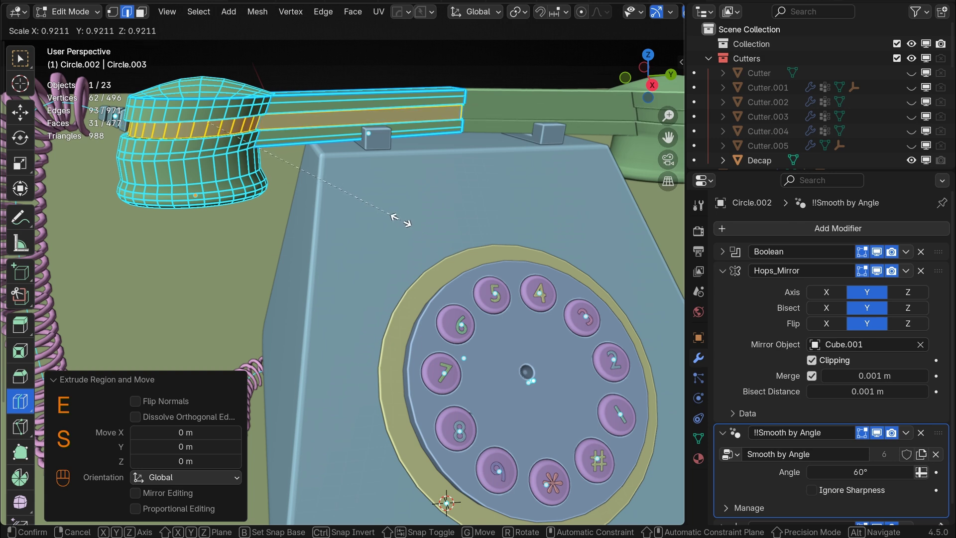
click(402, 221)
key(Tab)
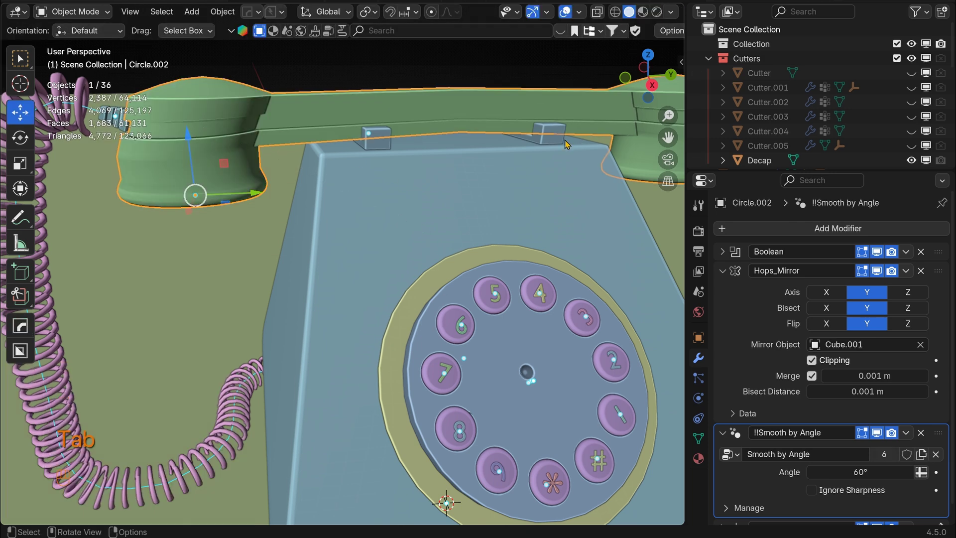
Step: Lower the ground plane slightly along Z beneath the phone and deselect it
scroll(207, 155, down, 3)
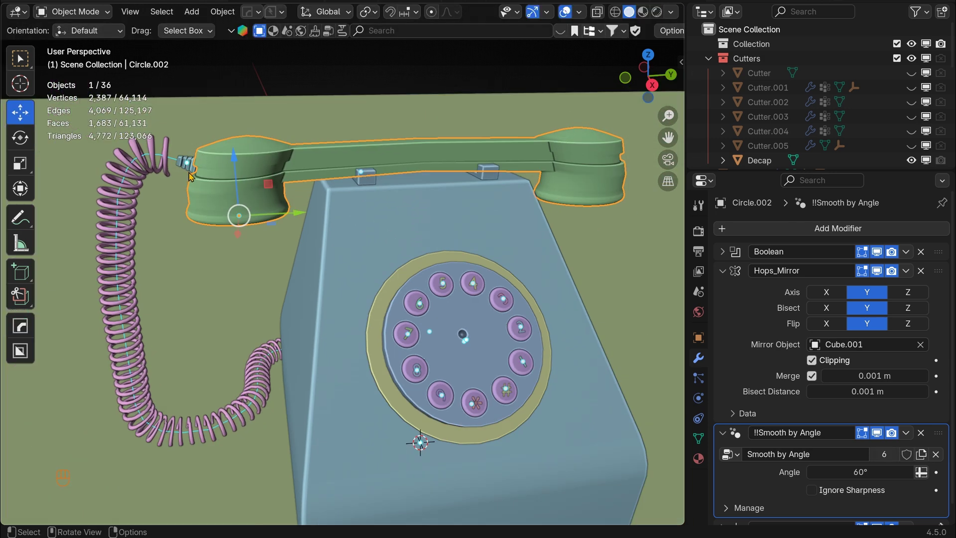
scroll(418, 278, down, 3)
mouse_move(438, 387)
middle_down()
mouse_move(335, 354)
mouse_move(412, 368)
mouse_move(463, 320)
mouse_move(438, 398)
middle_up()
click(434, 443)
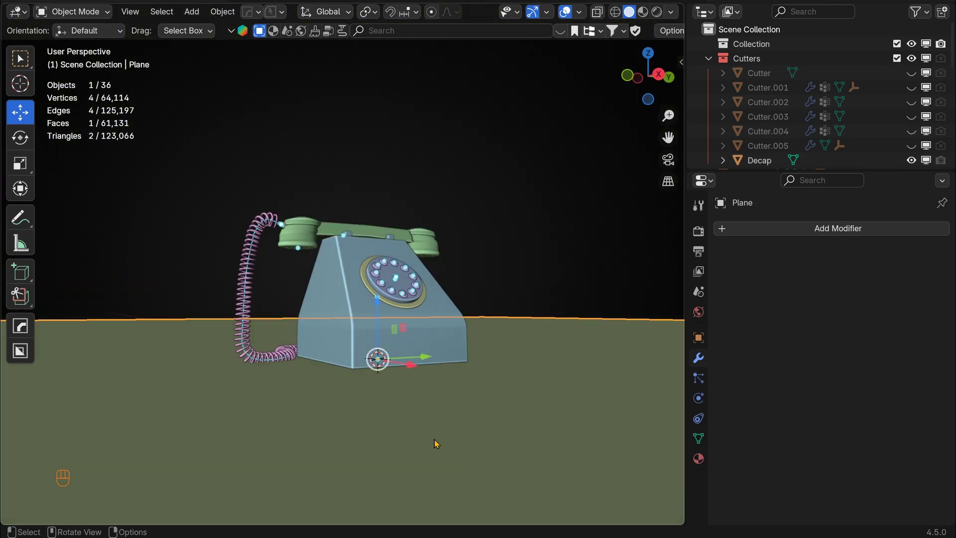
drag(376, 301, 377, 309)
click(511, 233)
Step: Add a camera and align it to a wider view of the phone on the ground plane
middle_drag(511, 233, 508, 264)
scroll(505, 263, down, 3)
key(shift+a)
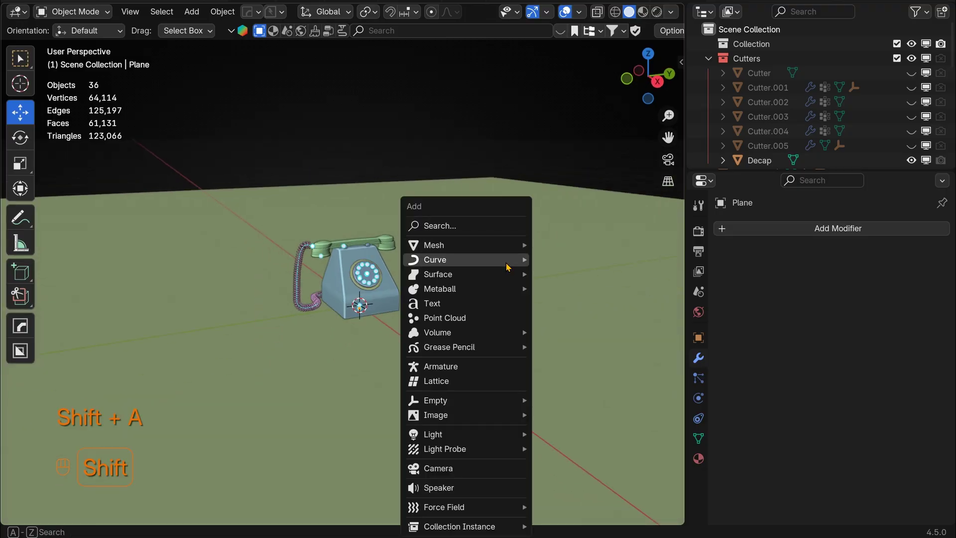
click(417, 468)
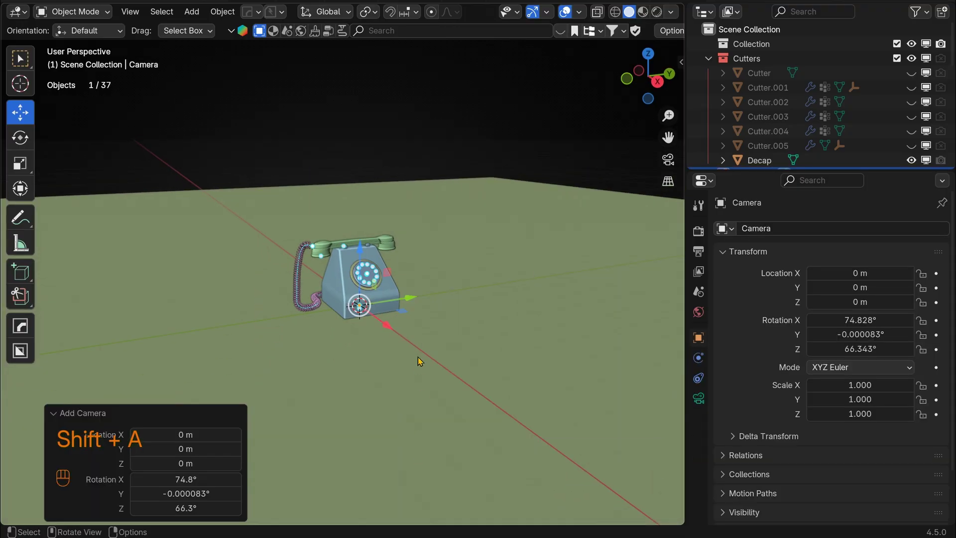
key(ctrl+alt+KP_0)
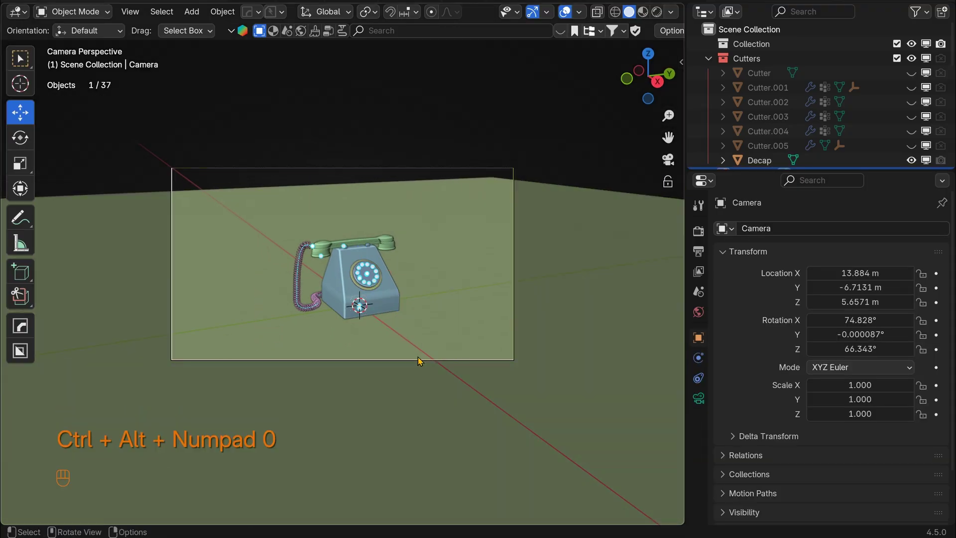
Step: Frame the phone from about (9.65, -2.87, 6.05) m with the camera temporarily locked to the view and the 3D cursor
click(681, 62)
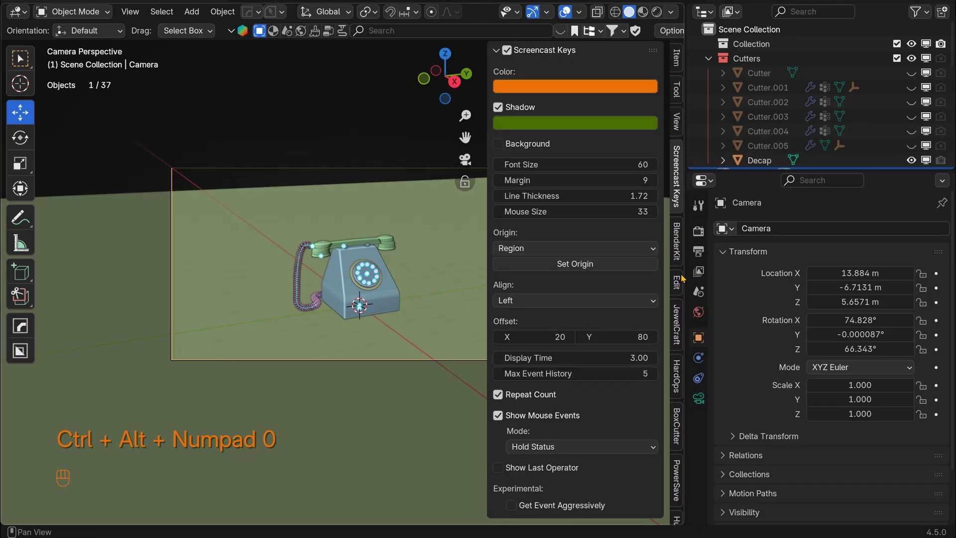
click(677, 120)
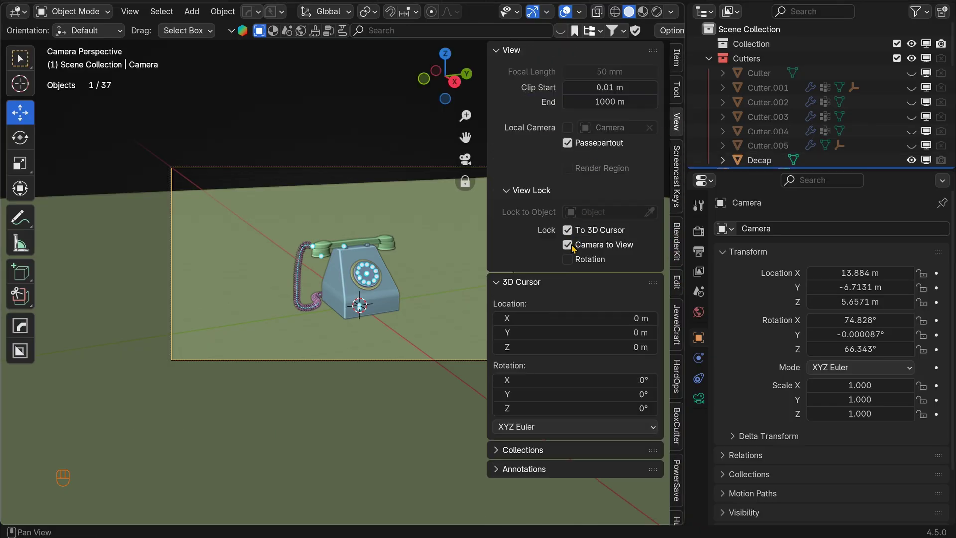
drag(464, 137, 436, 125)
scroll(374, 203, up, 2)
mouse_move(441, 80)
mouse_down()
mouse_move(436, 99)
mouse_move(445, 90)
mouse_up()
scroll(446, 115, up, 3)
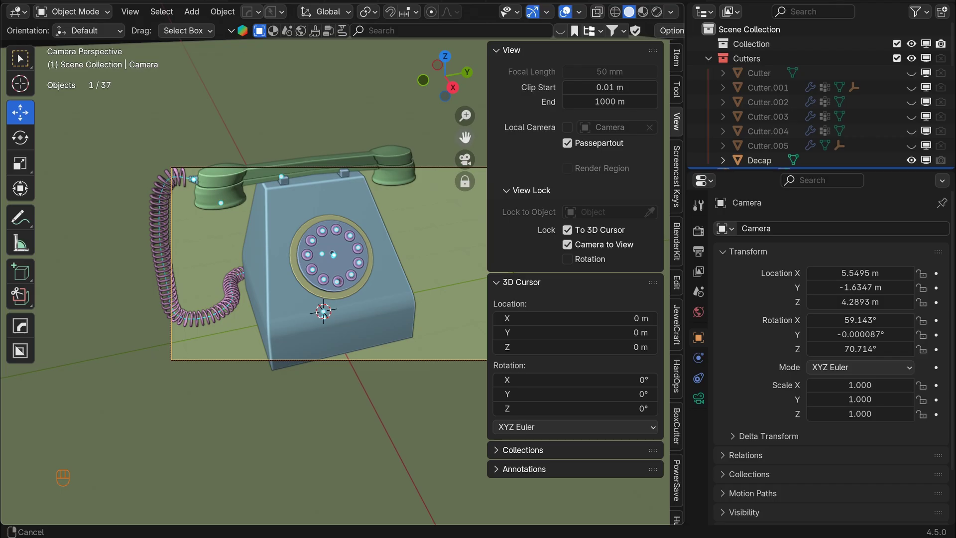
scroll(448, 116, down, 3)
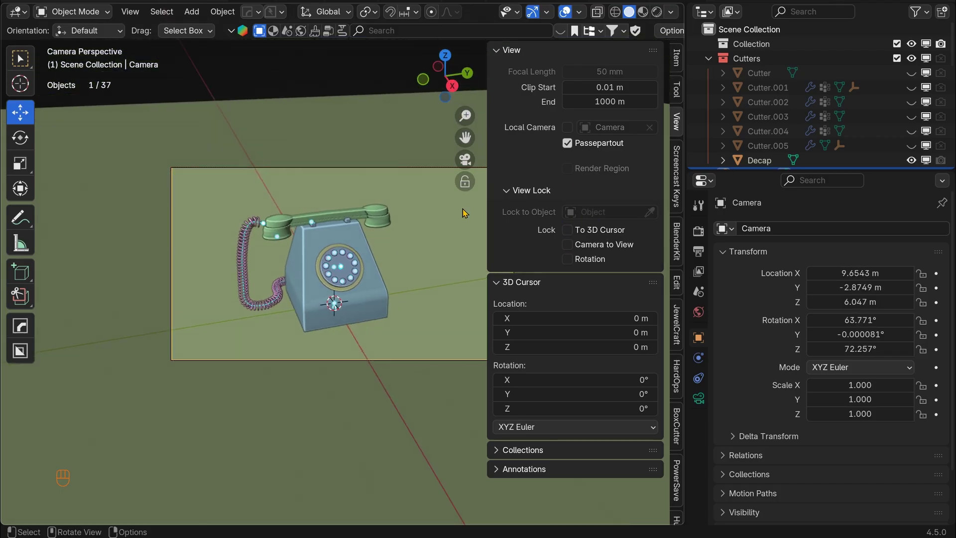
Step: Set the render engine to Cycles and change its compute device
click(699, 230)
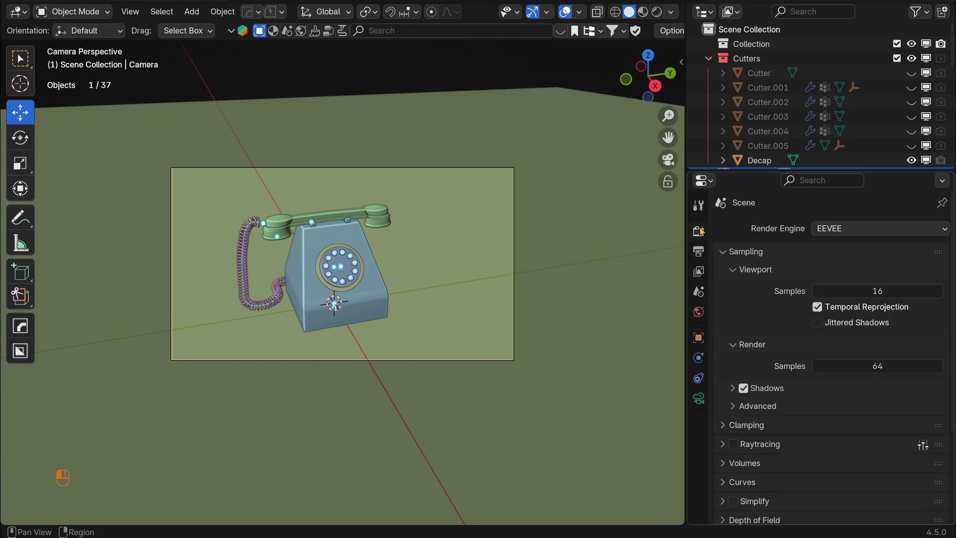
click(853, 228)
click(864, 277)
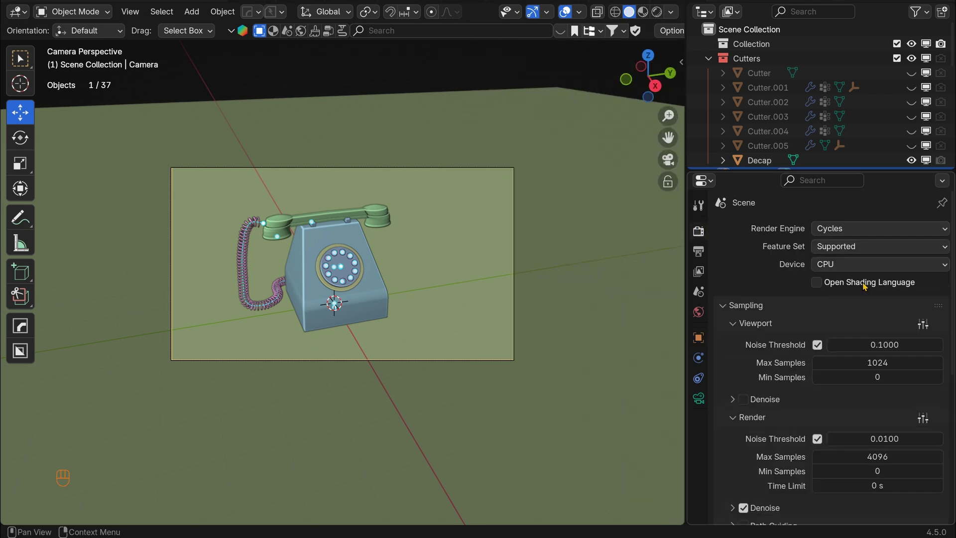
click(852, 265)
click(849, 294)
Step: Set the world background strength to 0
click(699, 311)
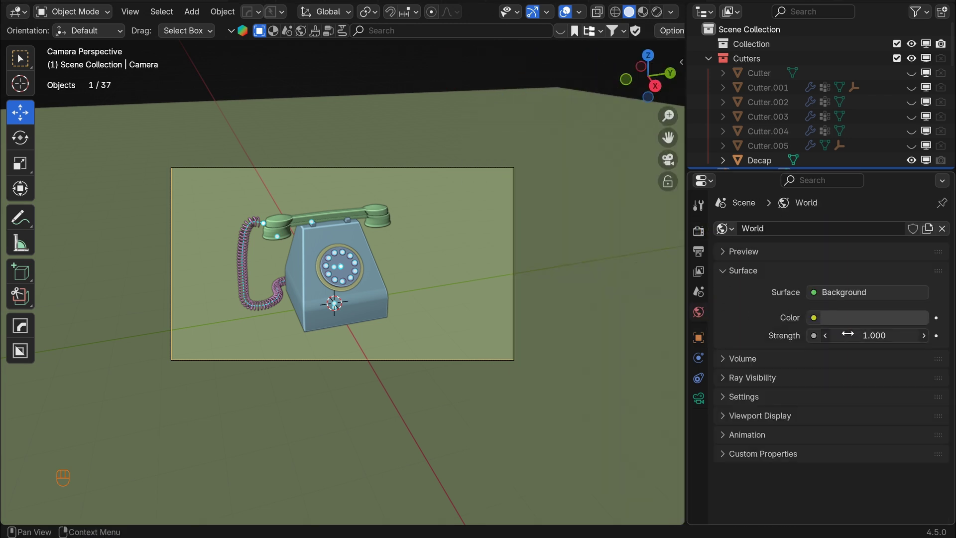
double_click(874, 335)
text(0)
key(Return)
Step: Add an area light, raise it about 5.05 m along Z above the phone, and scale it up about 9.9 times
key(shift+a)
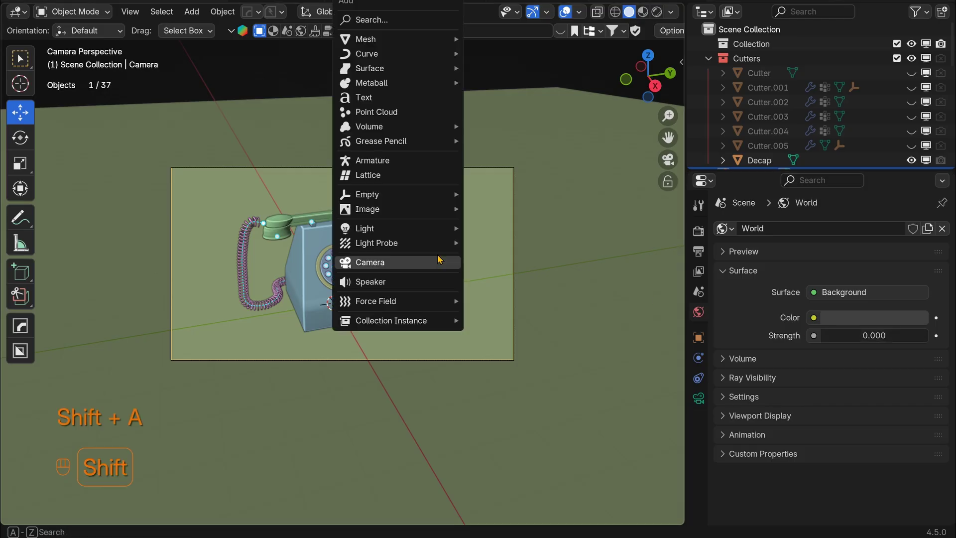
mouse_move(374, 229)
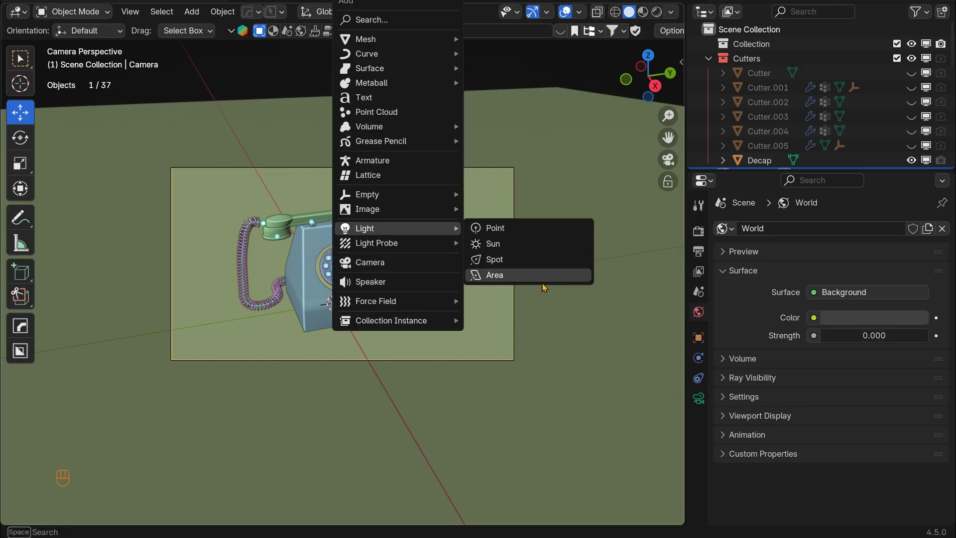
click(494, 275)
key(g)
key(z)
click(331, 42)
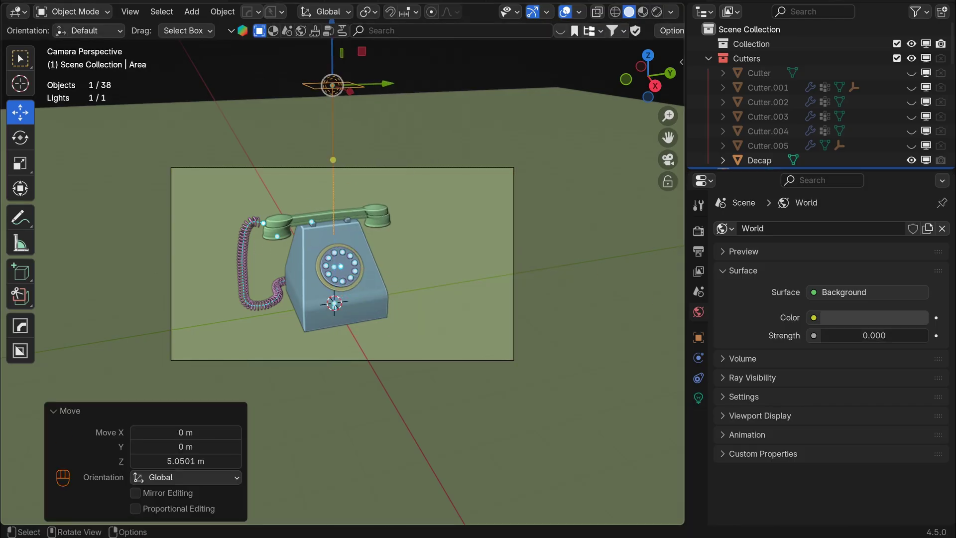
key(s)
click(40, 184)
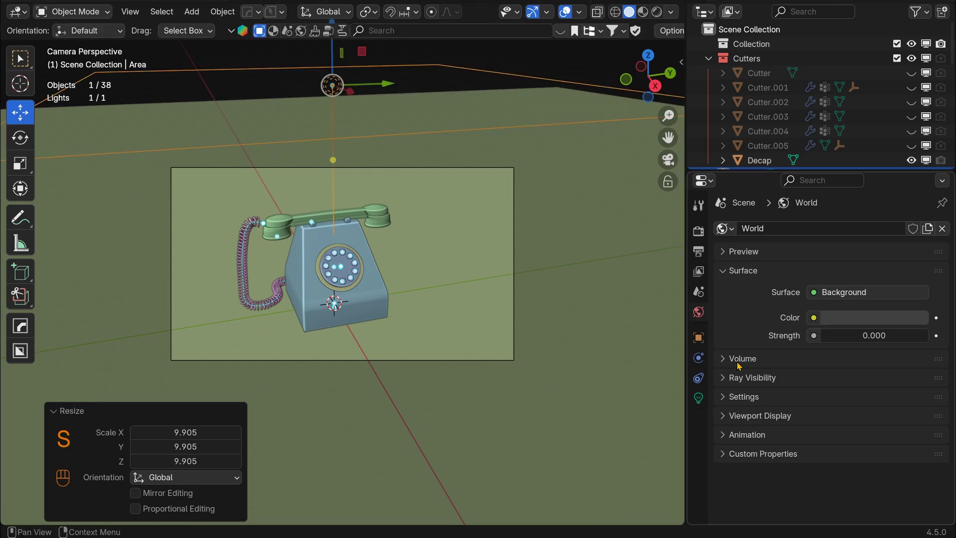
Step: Set the area light's power to 90
click(699, 398)
click(857, 350)
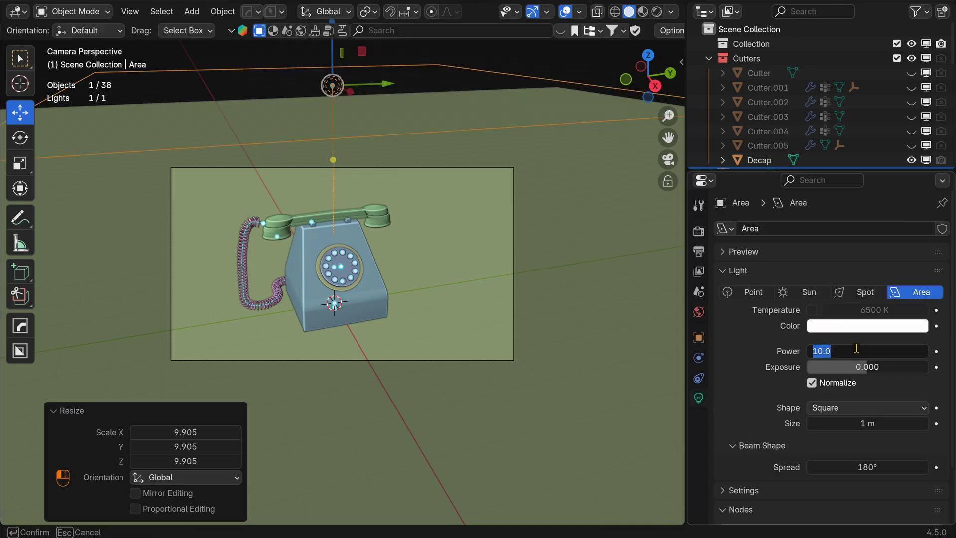
text(90)
key(Return)
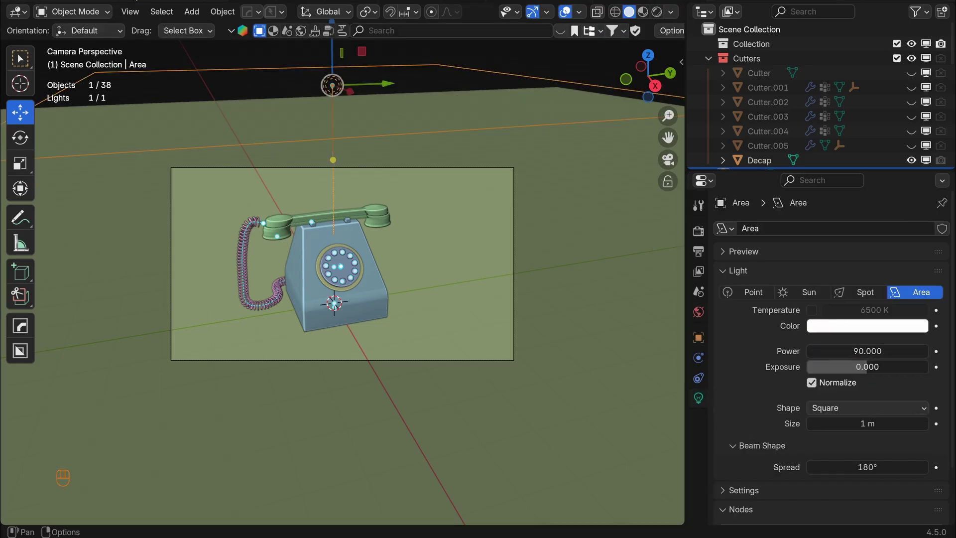
Step: Preview the lit phone in Rendered viewport shading and inspect the body and dial up close
click(657, 11)
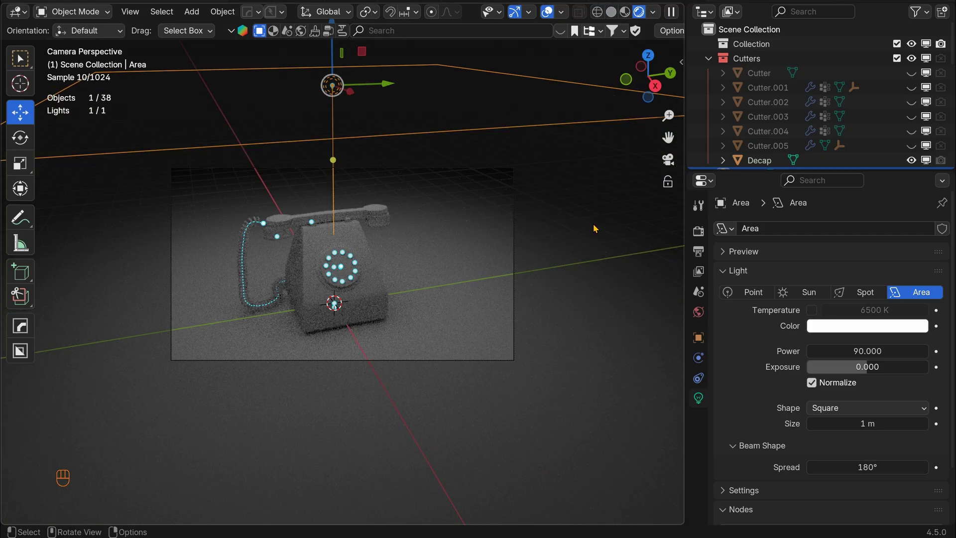
scroll(517, 243, up, 6)
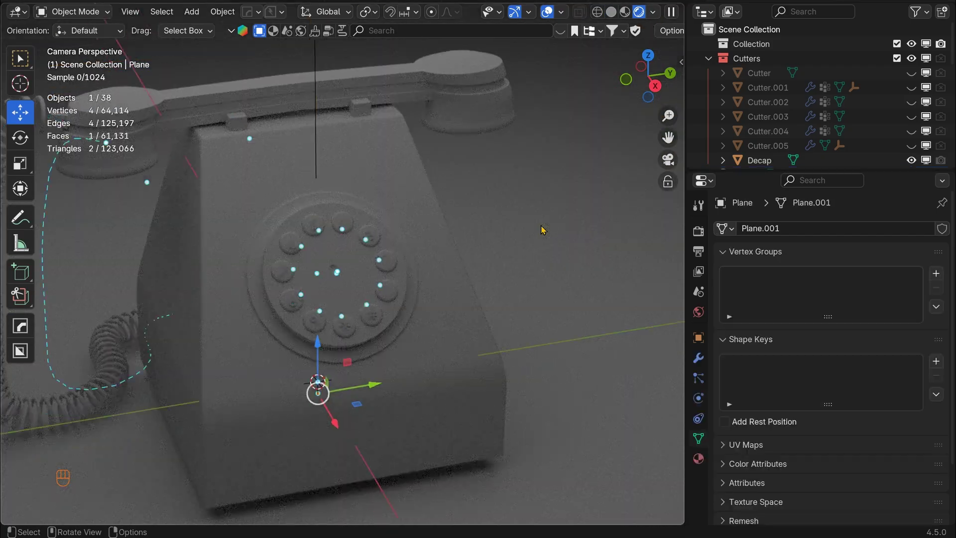
key(KP_Decimal)
scroll(381, 194, down, 8)
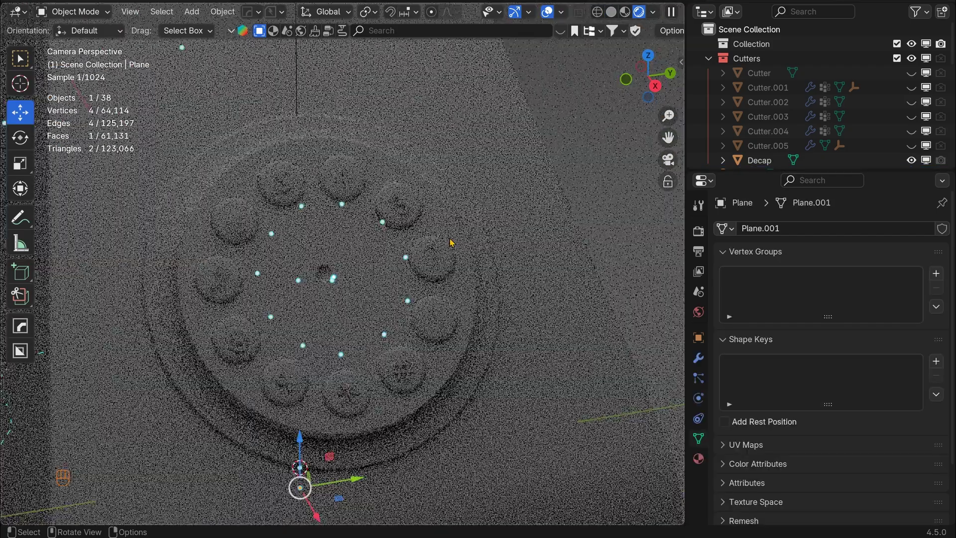
scroll(381, 194, down, 5)
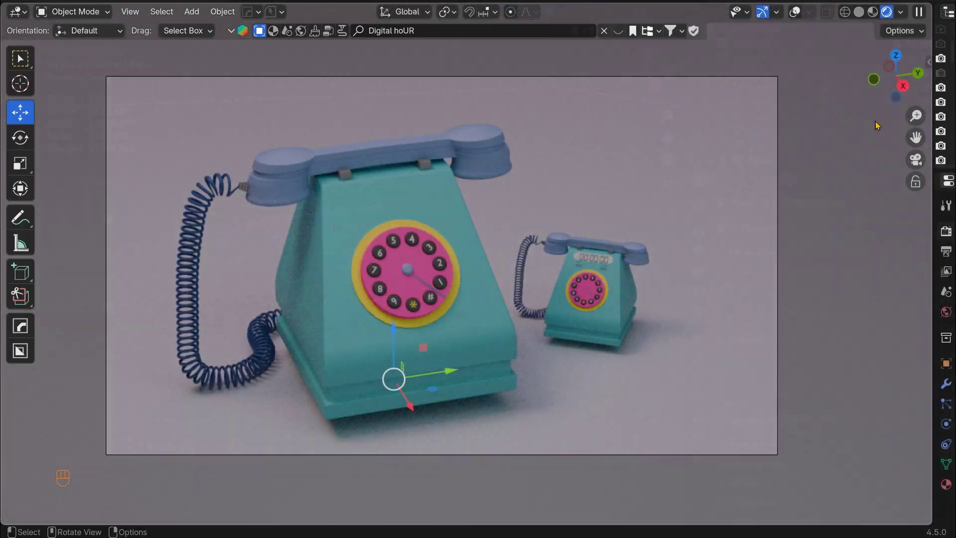